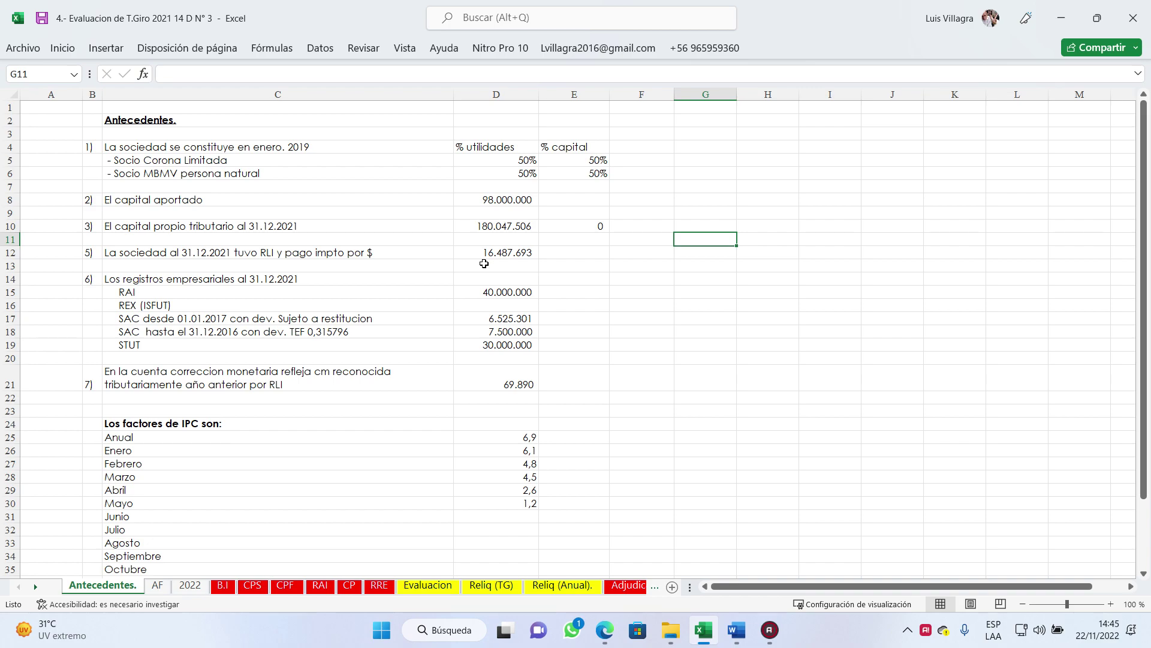
Step: Point out the RLI tax paid row and the cells around it
click(547, 281)
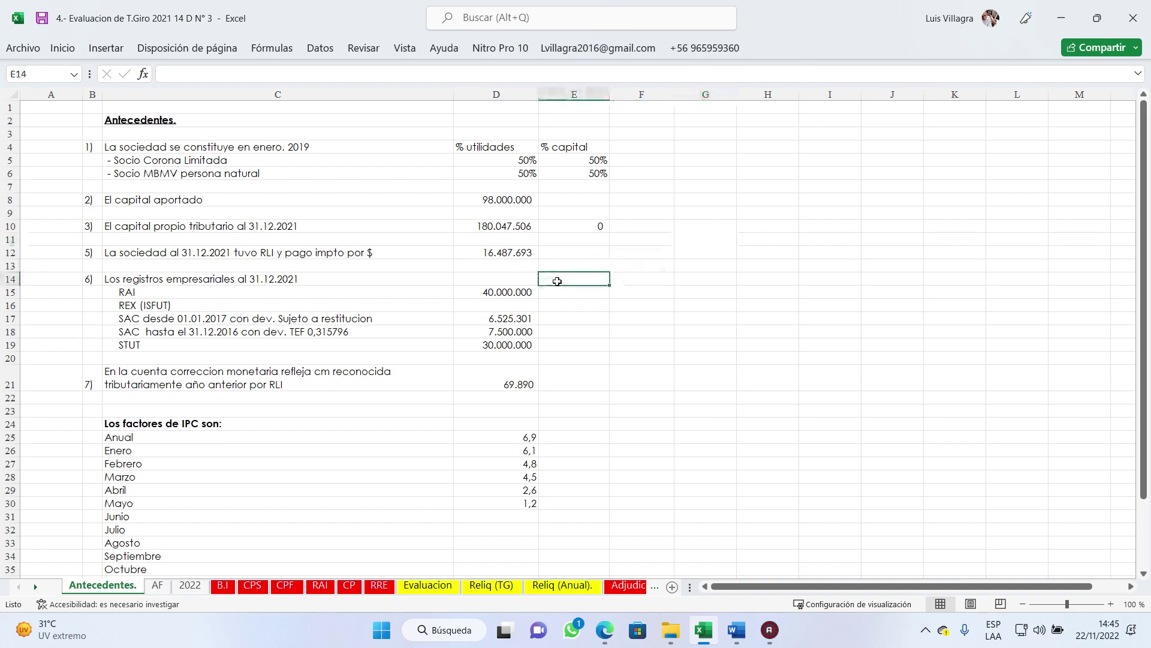
click(644, 253)
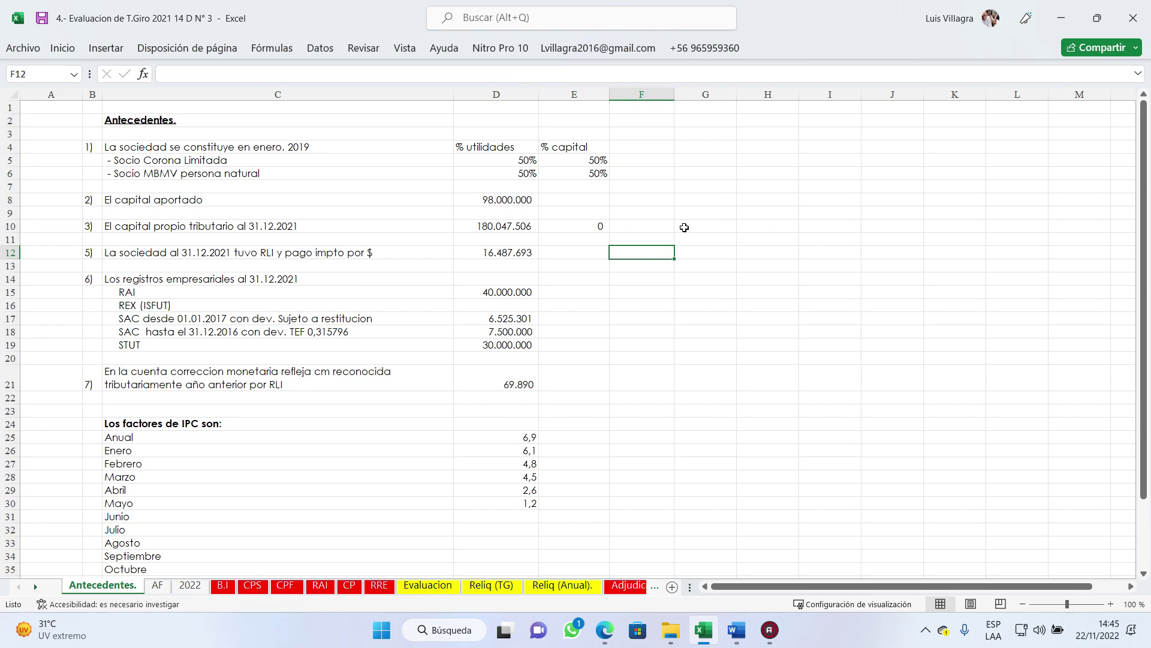
click(567, 247)
click(648, 254)
click(567, 254)
click(666, 235)
click(688, 210)
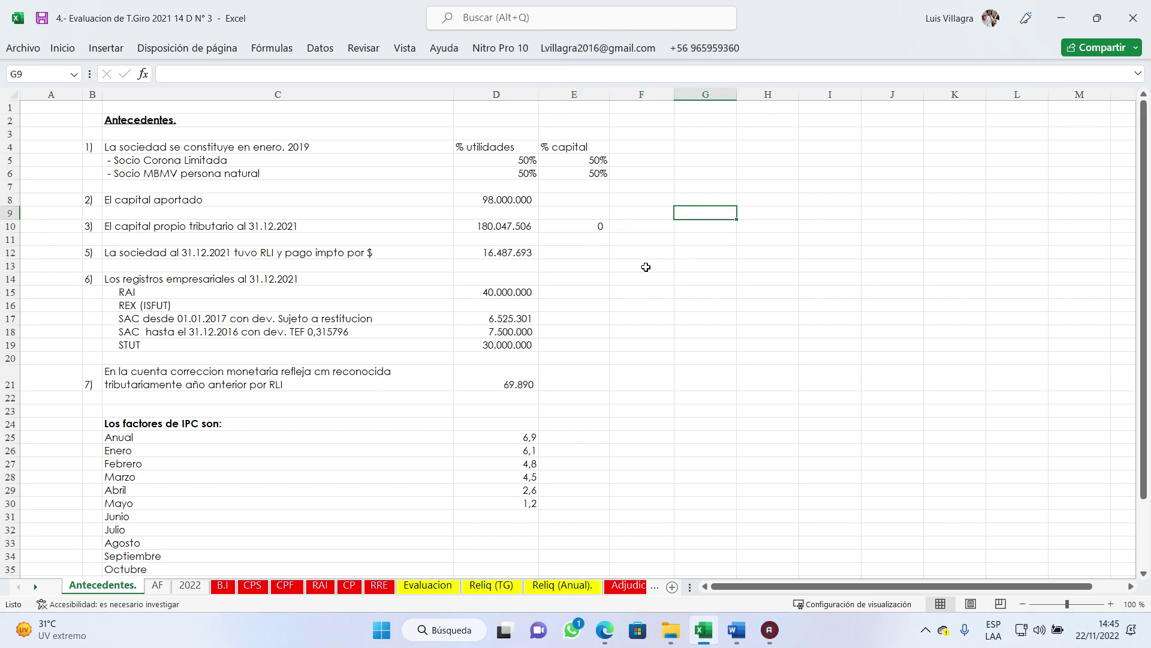
click(646, 266)
click(600, 255)
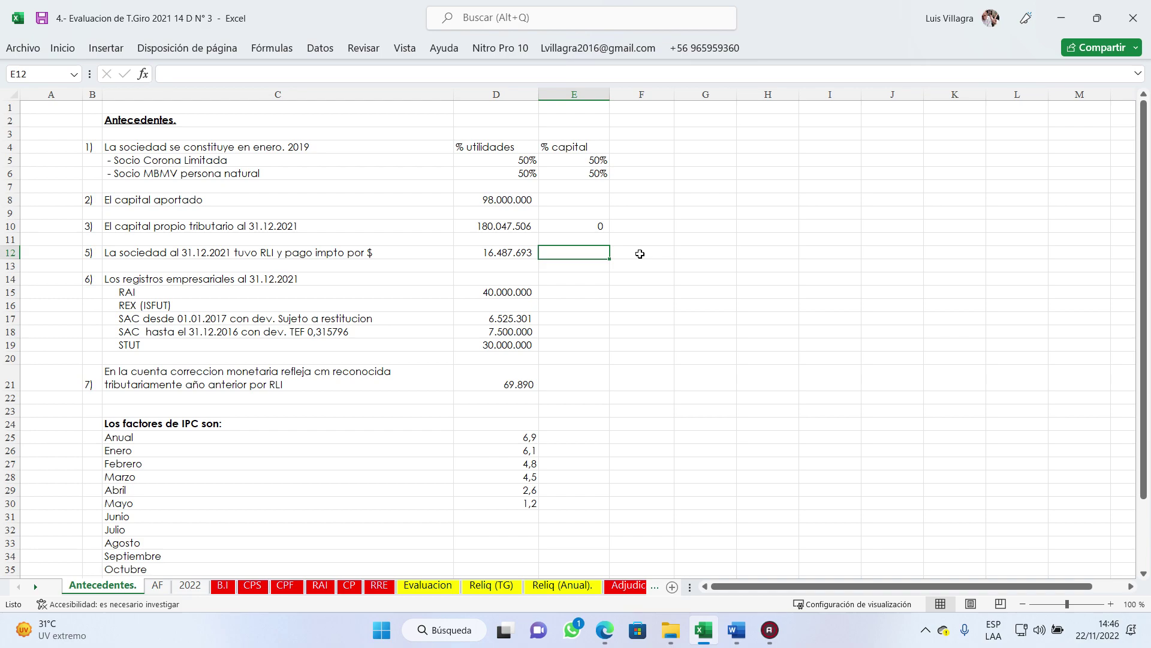
click(636, 211)
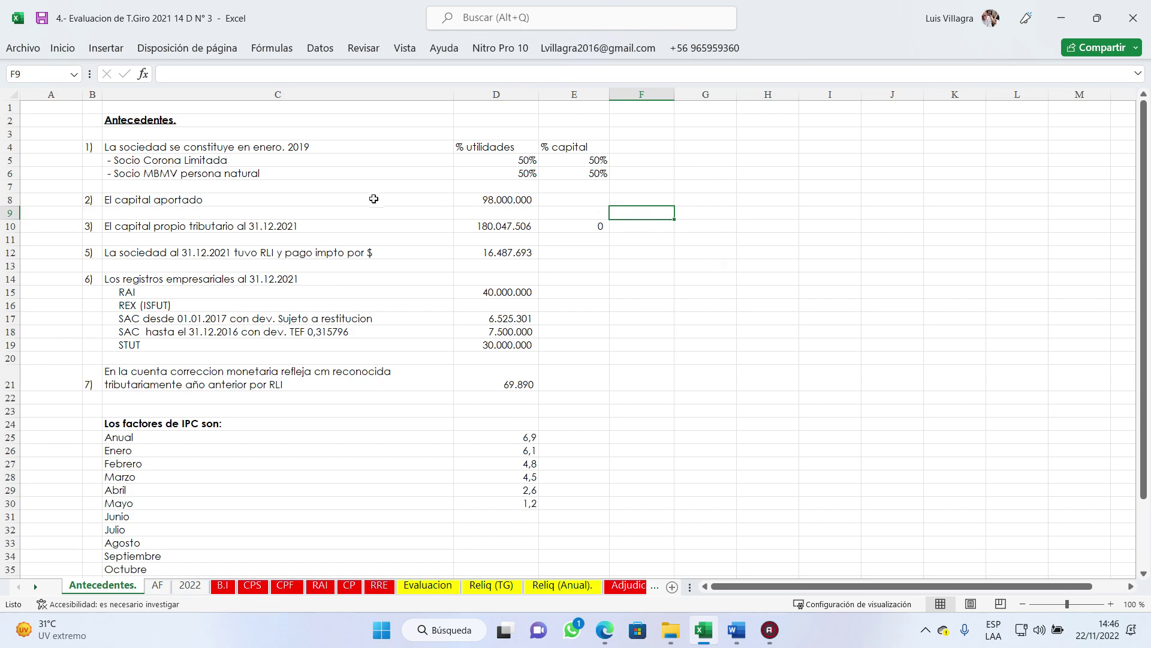
Step: Compare the two partner rows, starting with Socio Corona Limitada
click(245, 165)
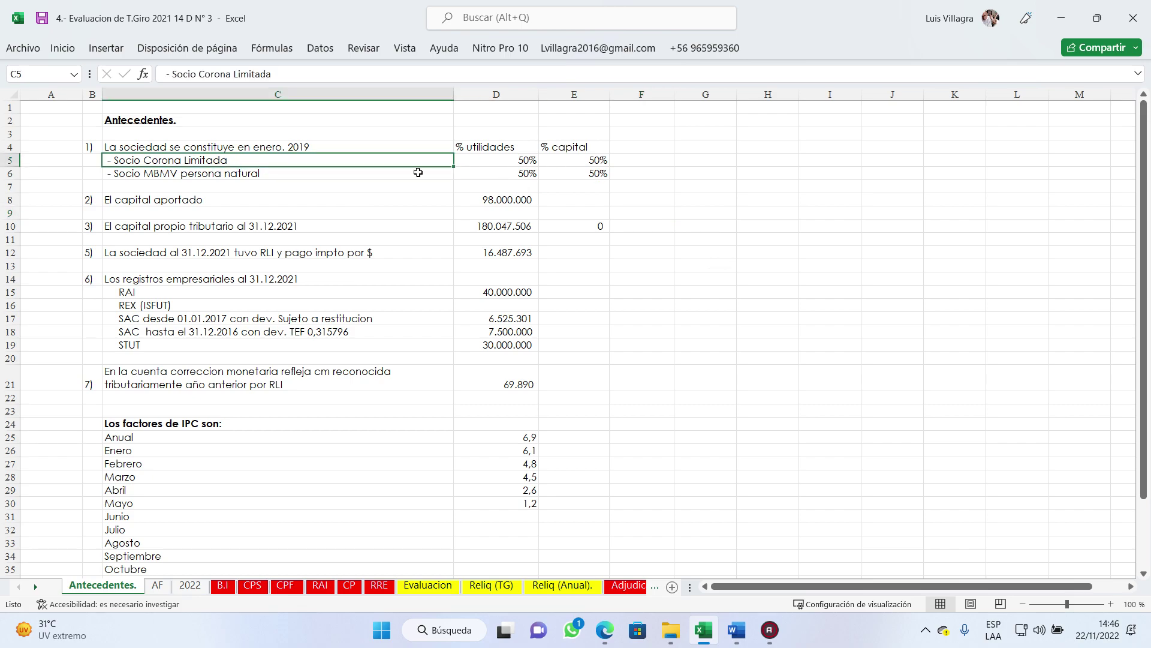
click(239, 174)
click(228, 160)
click(238, 175)
click(226, 157)
click(216, 174)
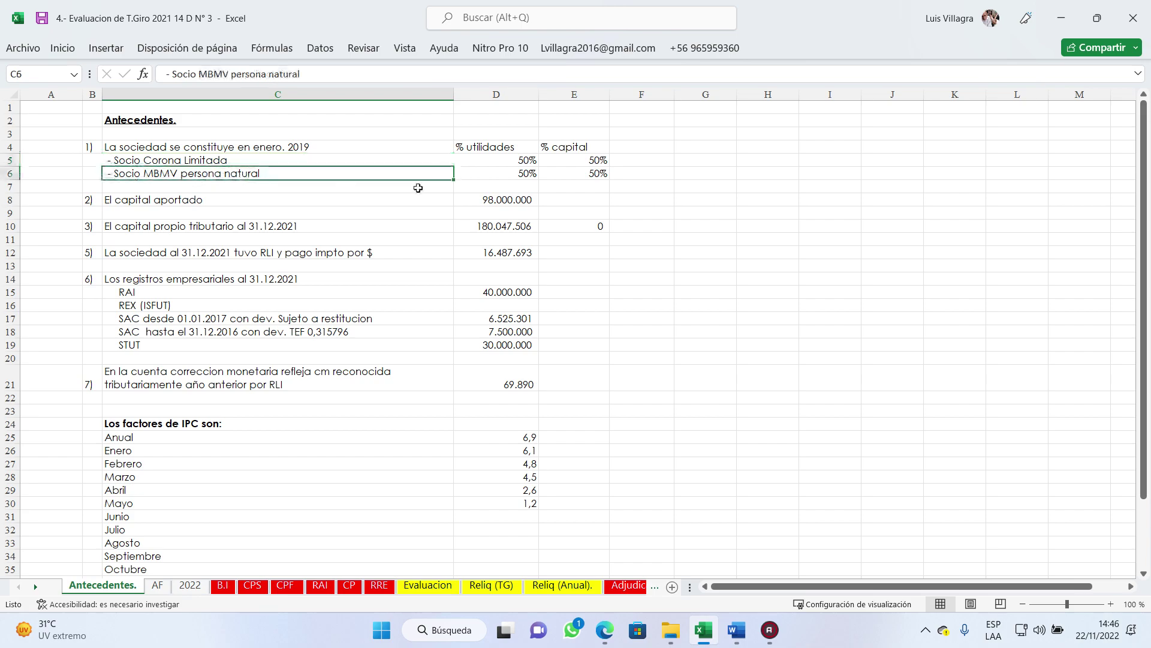
Step: Check the partners' 50% shares, 98.000.000 capital, and the tax equity at 31.12.2021 formula
click(500, 174)
click(520, 159)
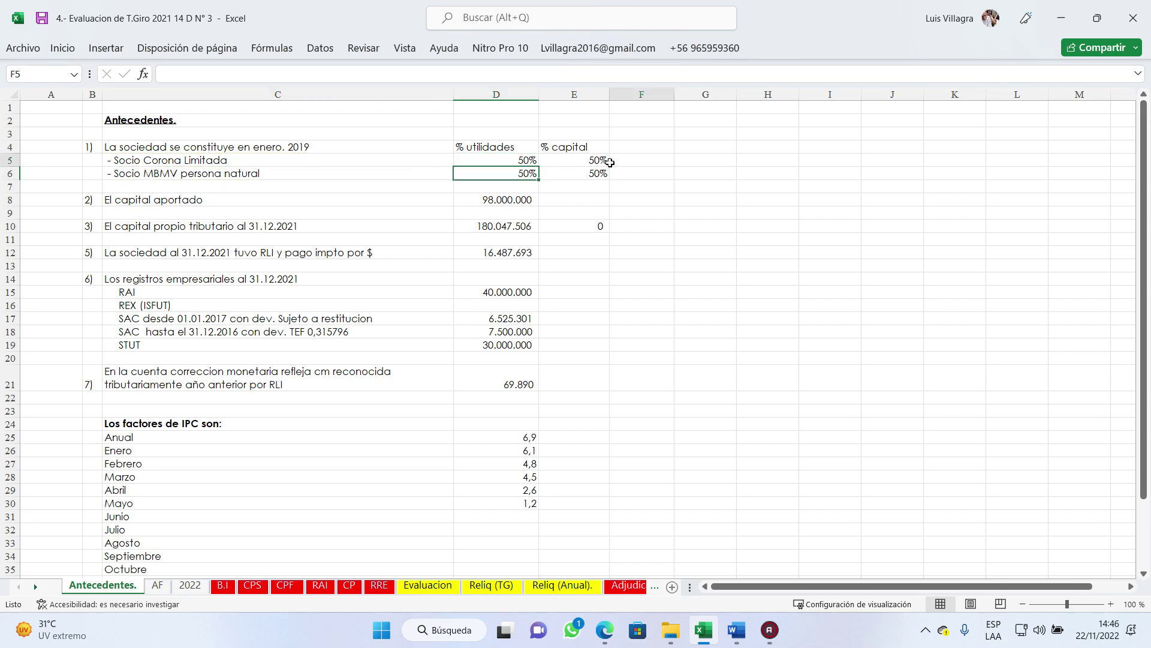
click(586, 160)
click(503, 199)
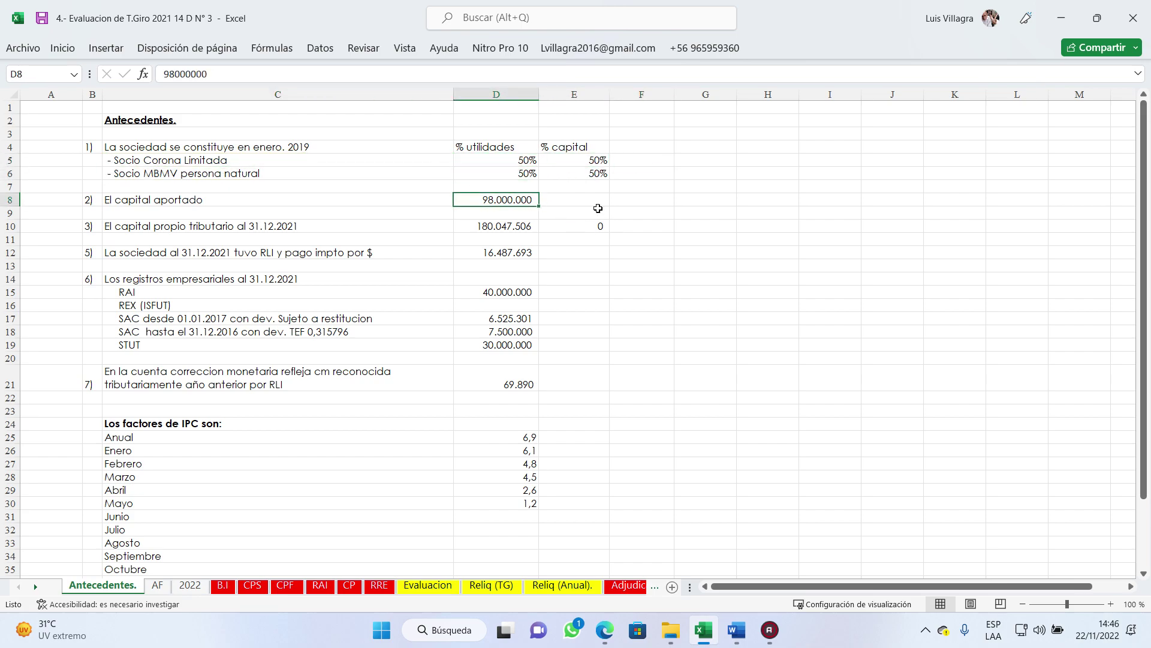
click(243, 231)
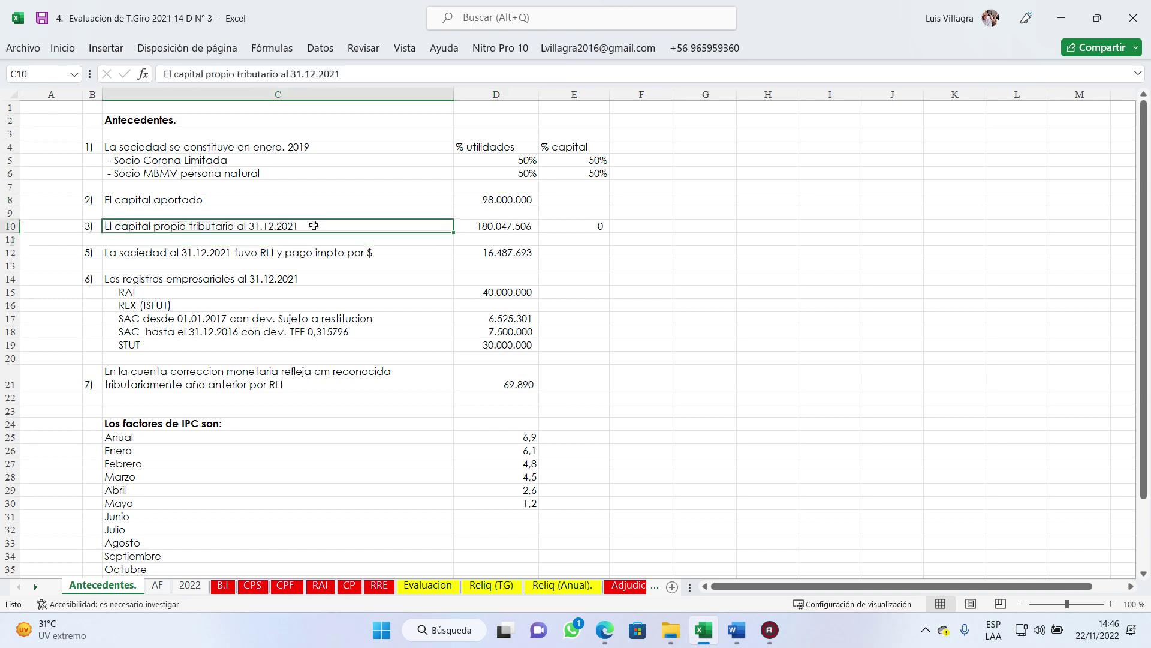
click(523, 231)
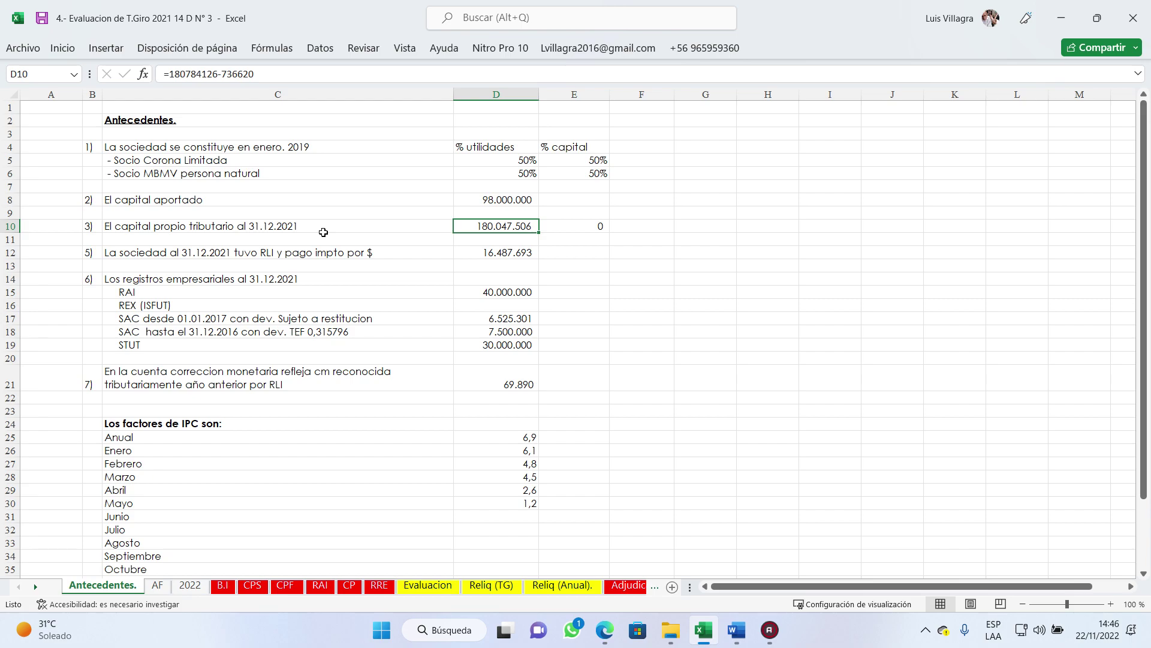
Step: Check RLI tax paid 16.487.693, empty REX, RAI 40.000.000 and the two SAC amounts
click(518, 253)
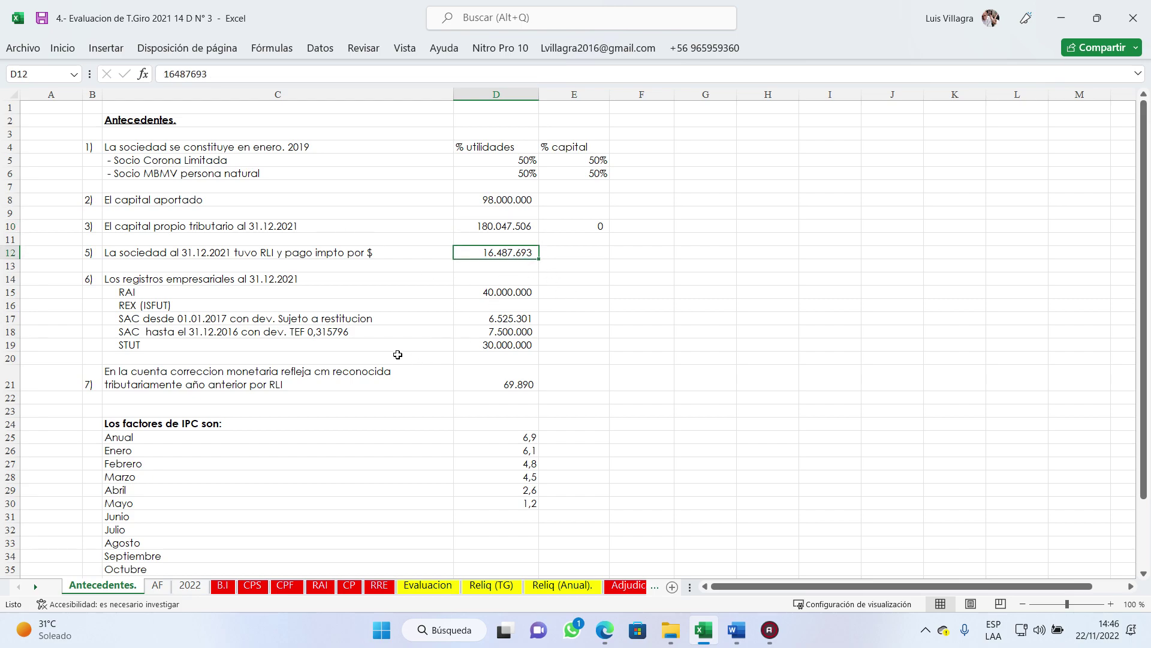
click(480, 307)
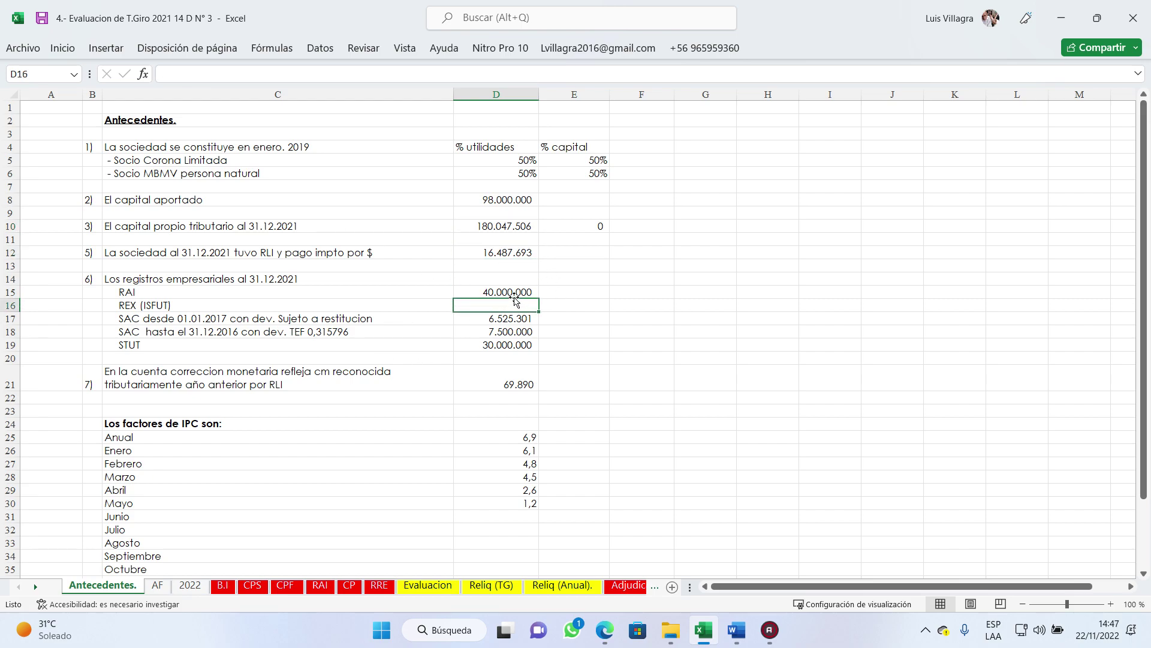
click(514, 293)
click(517, 319)
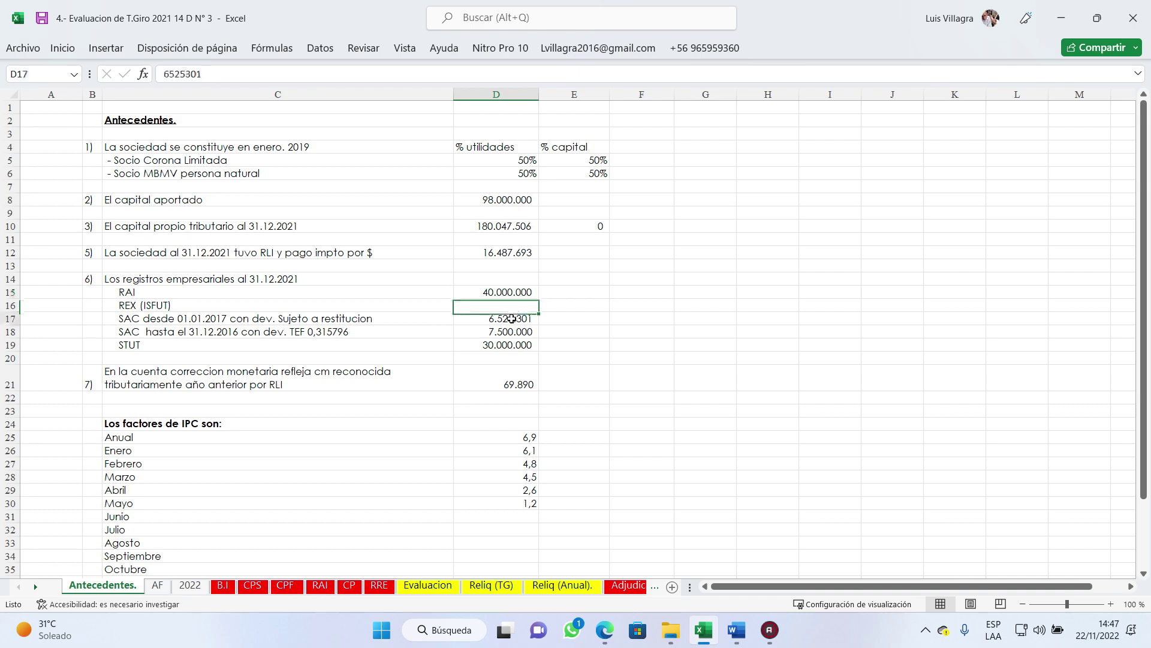
click(519, 332)
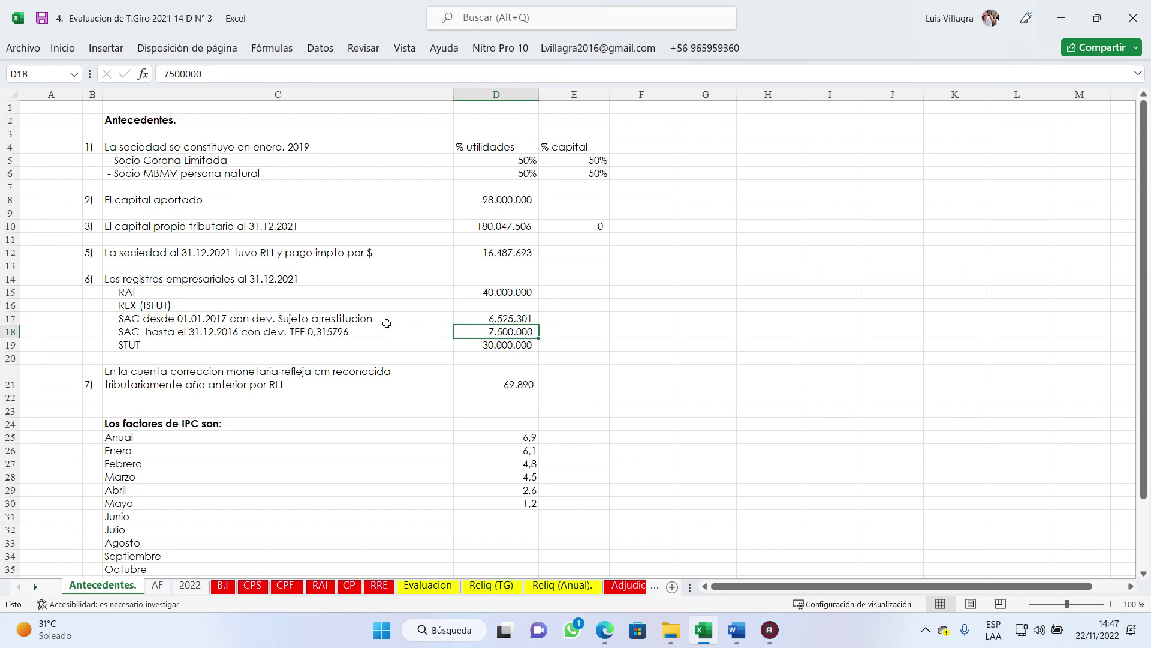
click(214, 320)
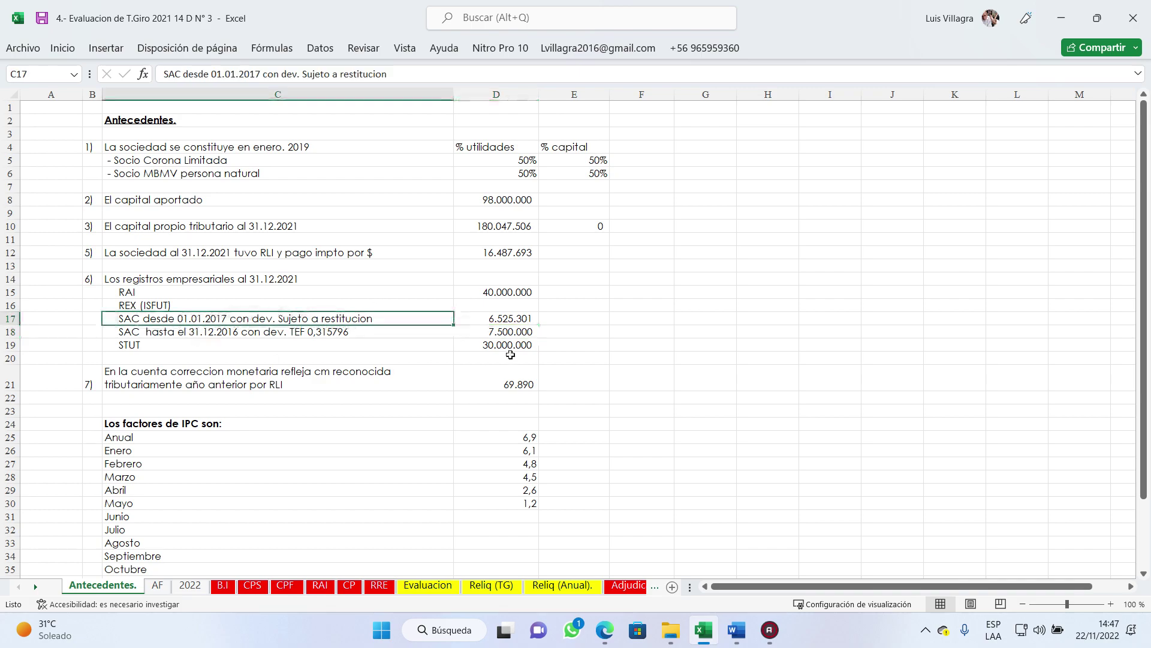
click(577, 322)
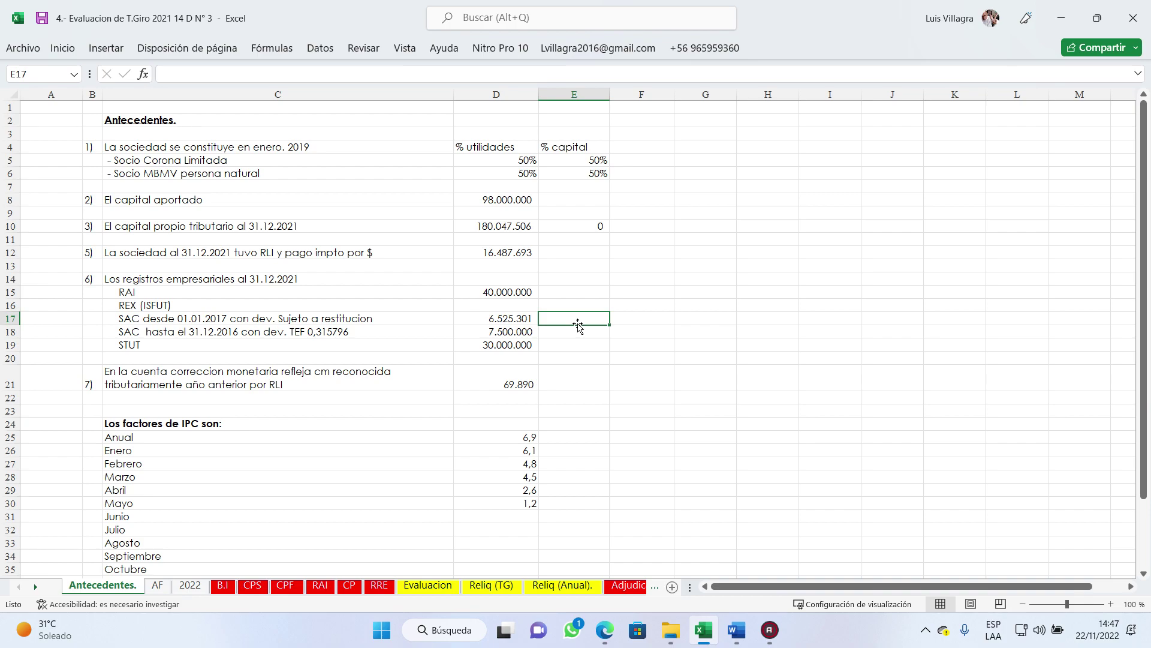
Step: Compare the STUT amount of 30.000.000 with the SAC up to 2016 amount
click(345, 340)
click(500, 334)
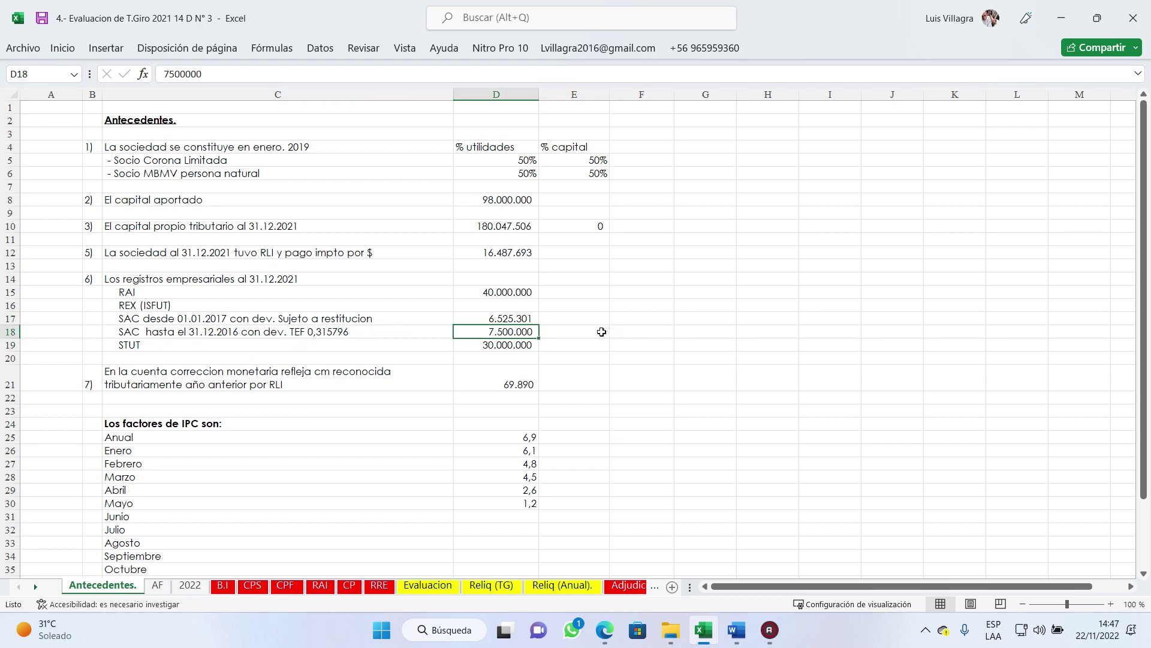
click(524, 345)
click(519, 333)
scroll(538, 390, down, 1)
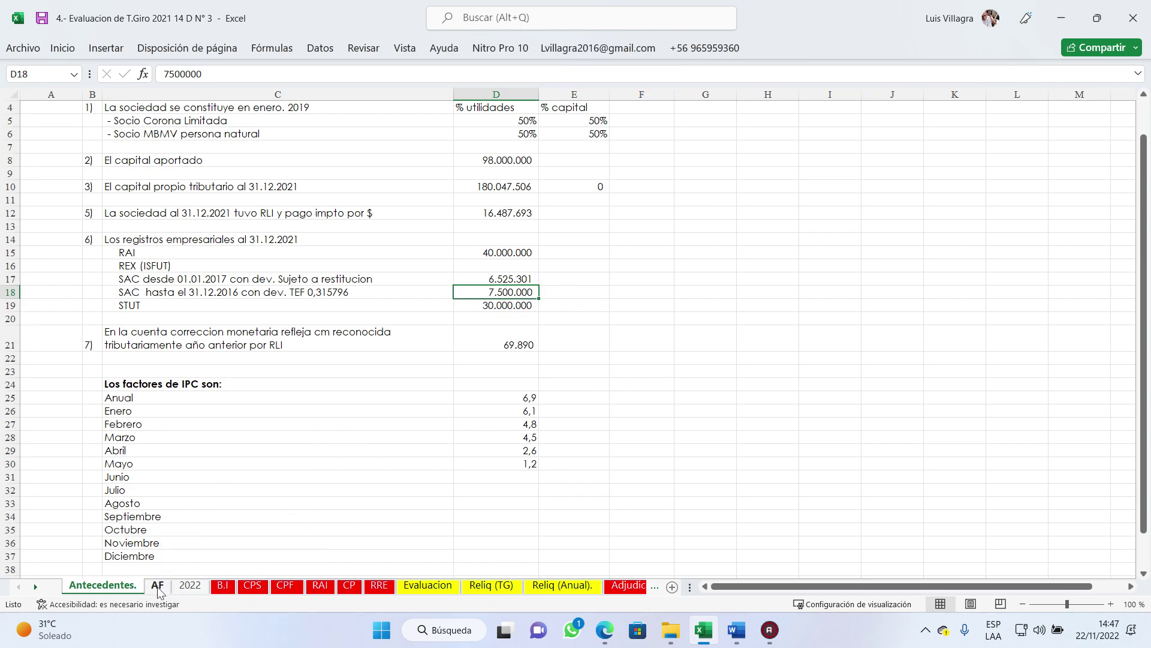
Step: Move between the AF and Antecedentes sheets, ending on the AF fixed-asset sheet
click(599, 439)
click(159, 585)
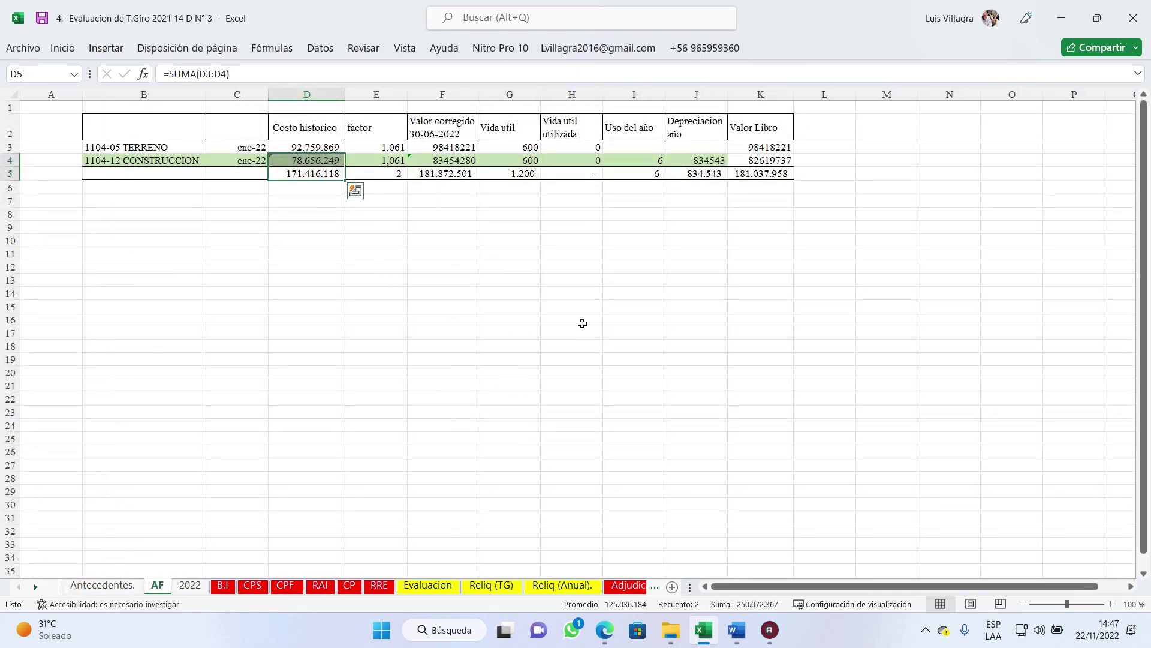
click(137, 318)
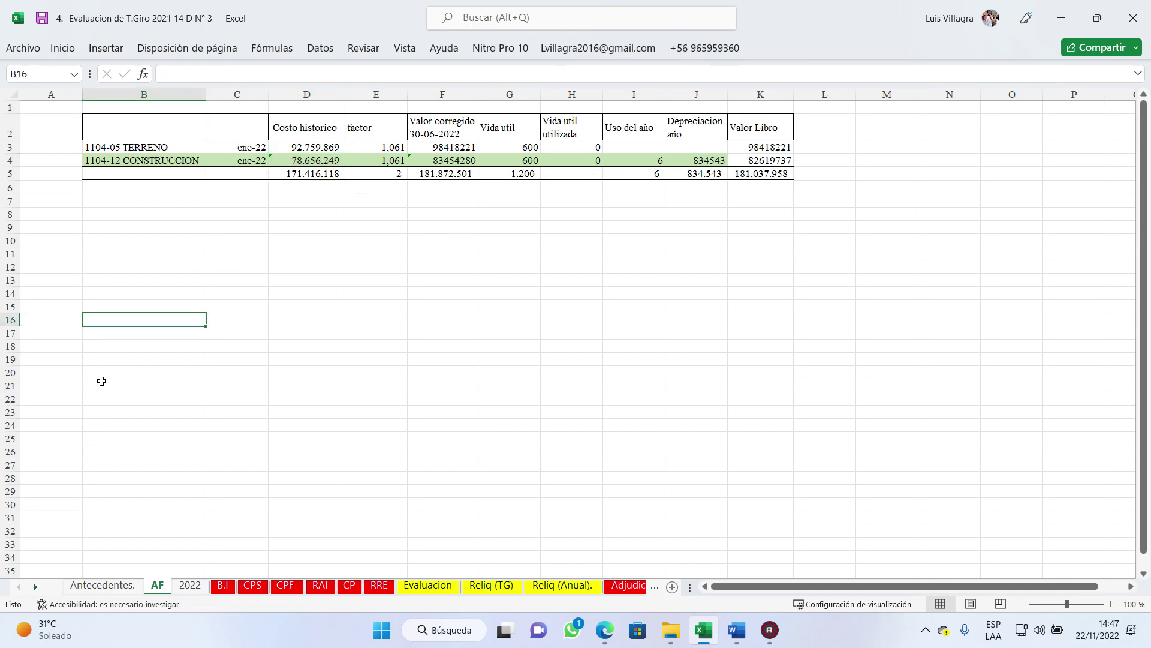
click(117, 577)
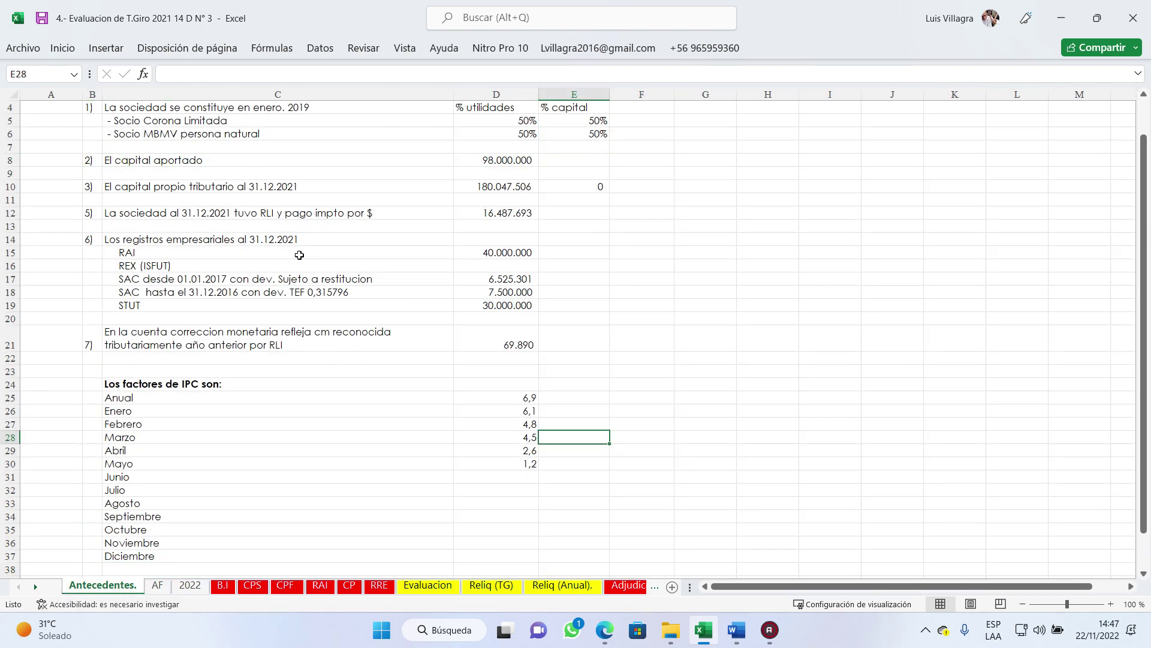
scroll(299, 256, up, 1)
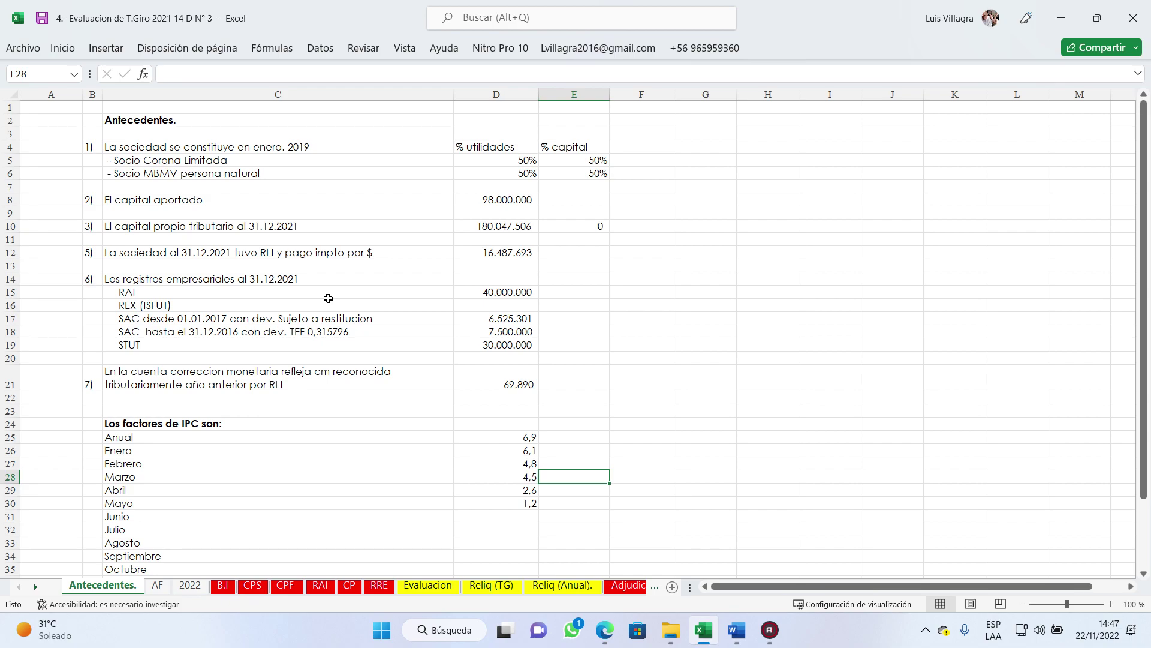
click(159, 585)
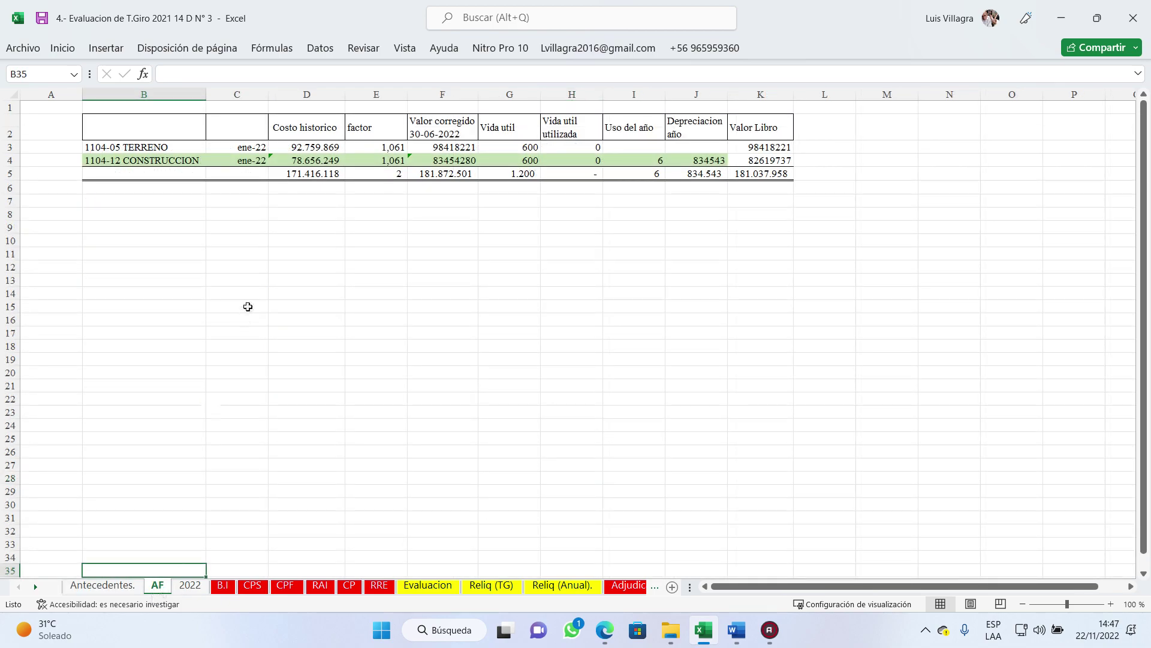
Step: Inspect TERRENO's label source, adjustment factor, corrected value and 600-month useful life
click(150, 161)
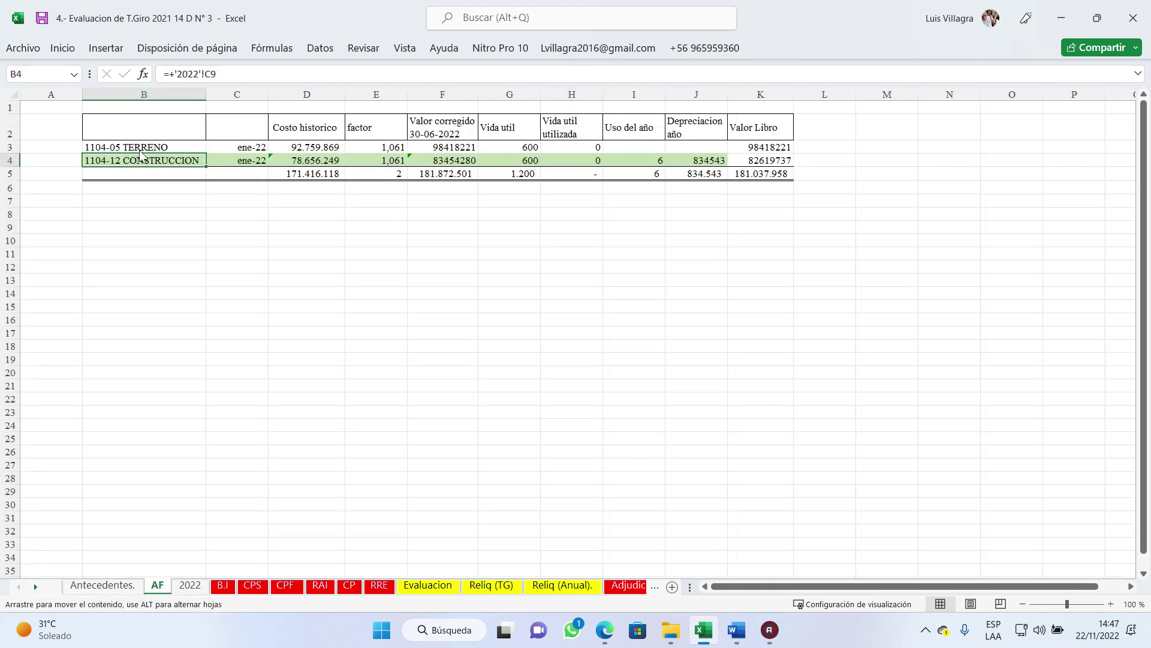
click(138, 147)
click(378, 147)
click(456, 147)
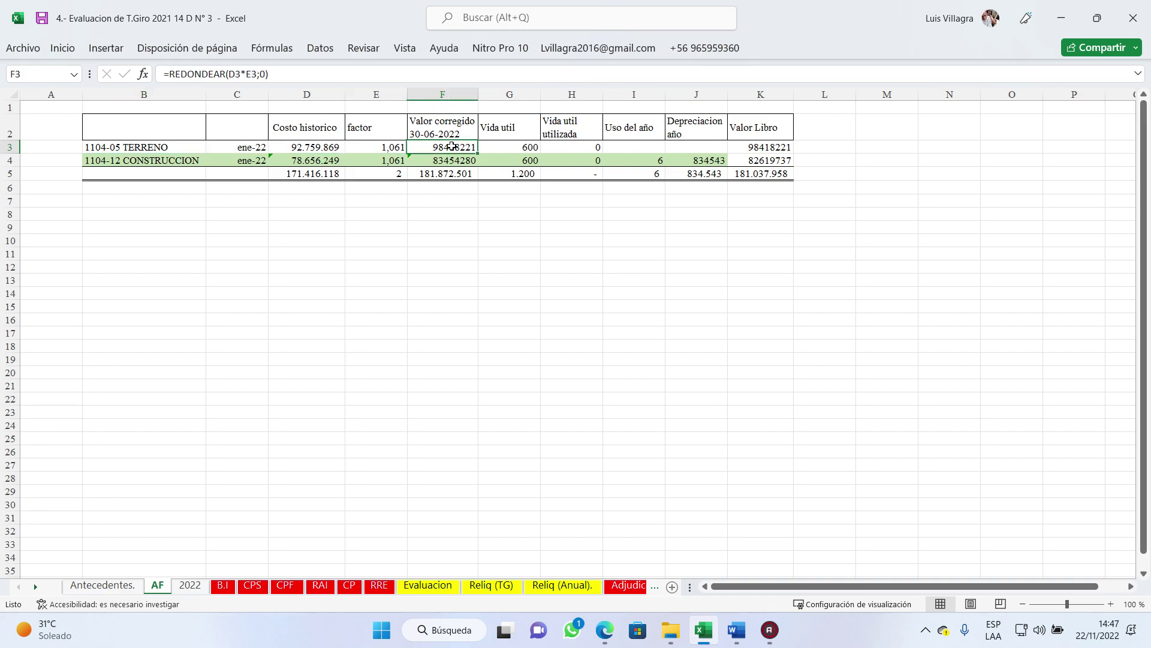
click(519, 146)
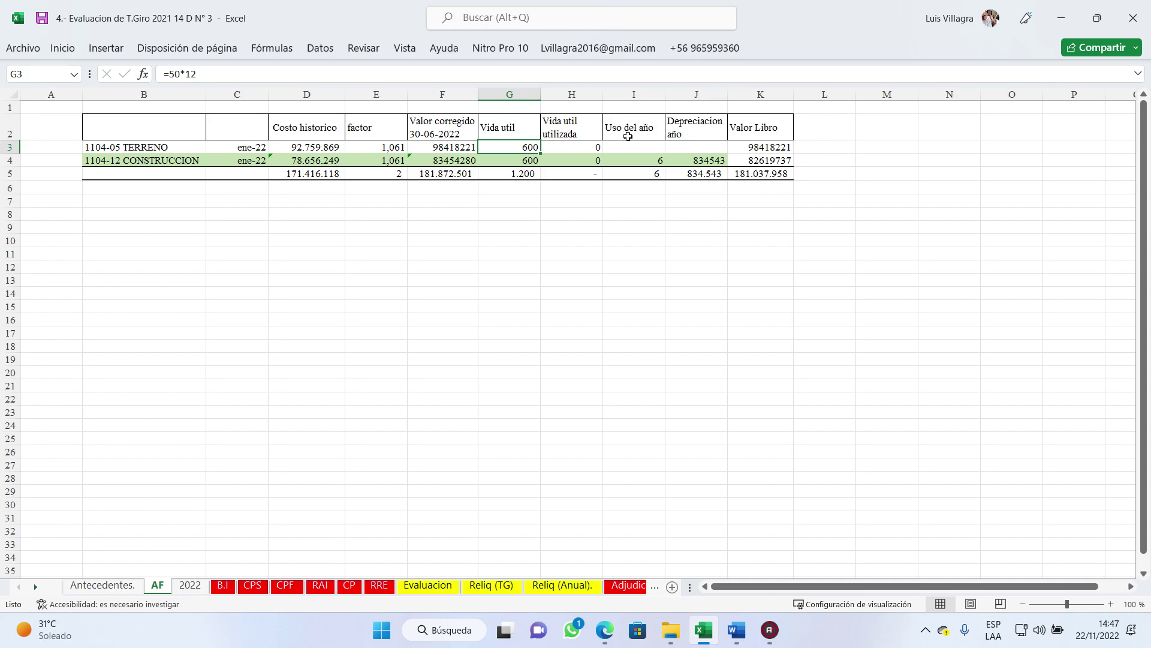
click(584, 147)
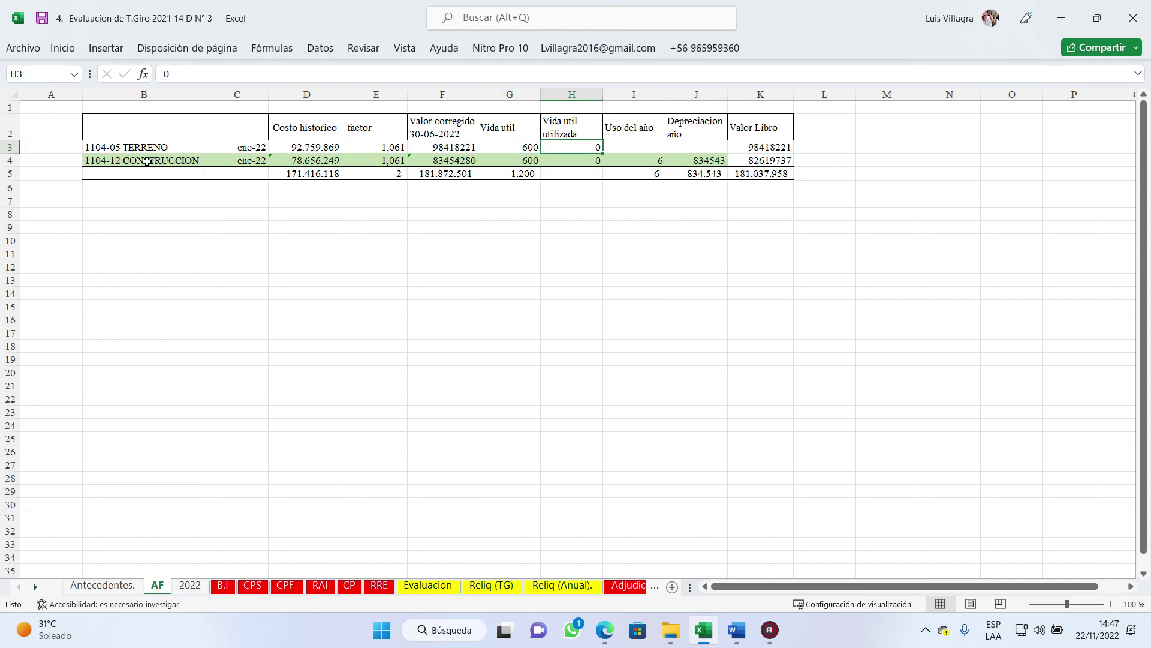
Step: Compare the TERRENO historic cost, adjustment factor and corrected value formulas
click(125, 151)
click(341, 151)
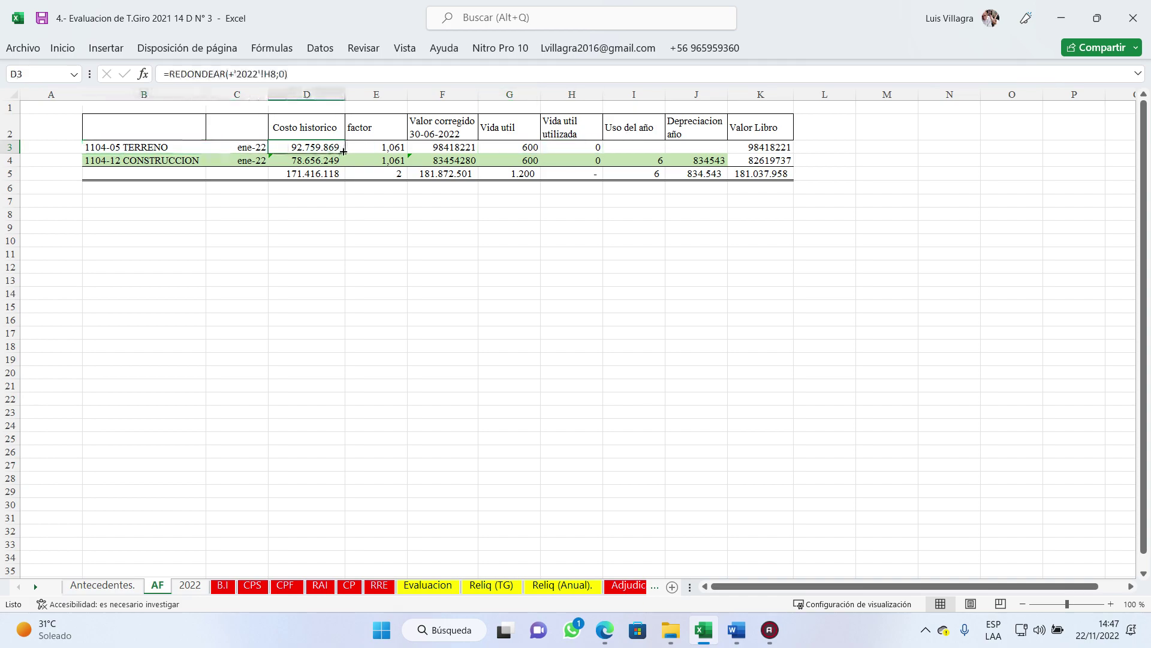
click(396, 144)
click(420, 148)
click(321, 147)
click(417, 148)
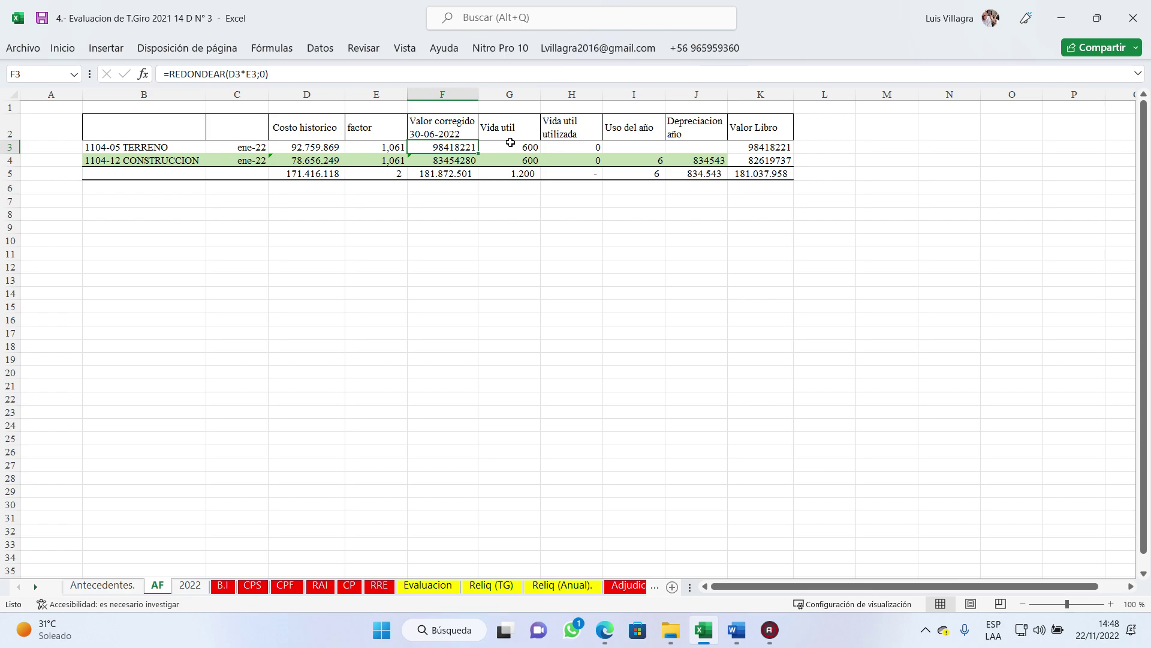
click(174, 163)
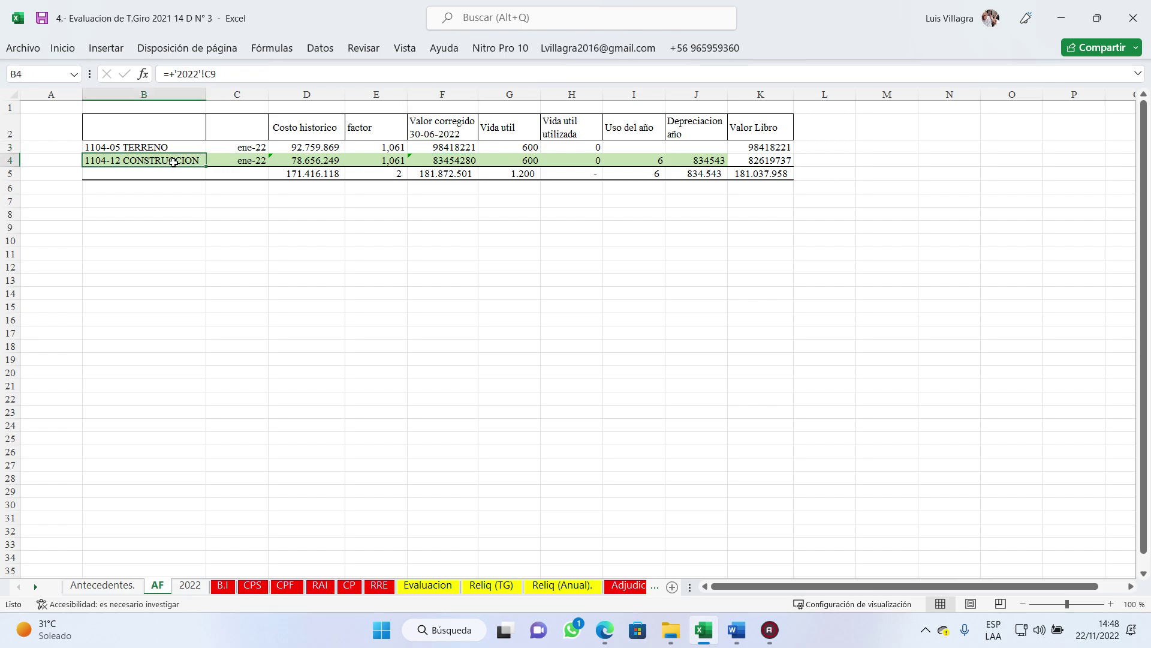
click(254, 160)
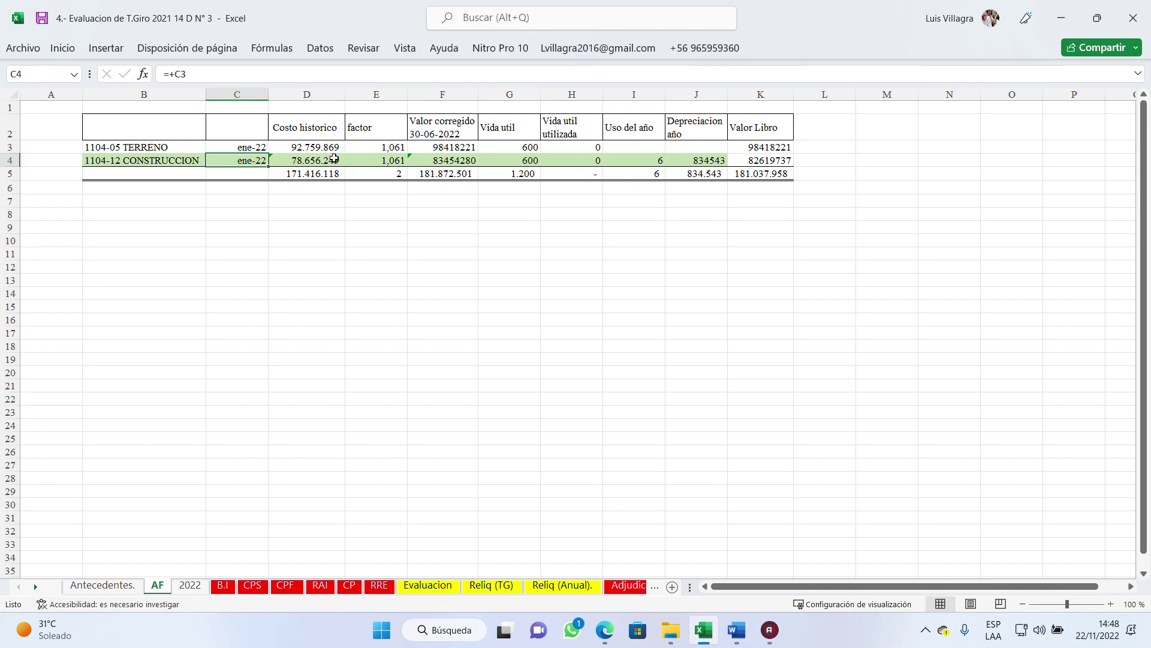
click(334, 158)
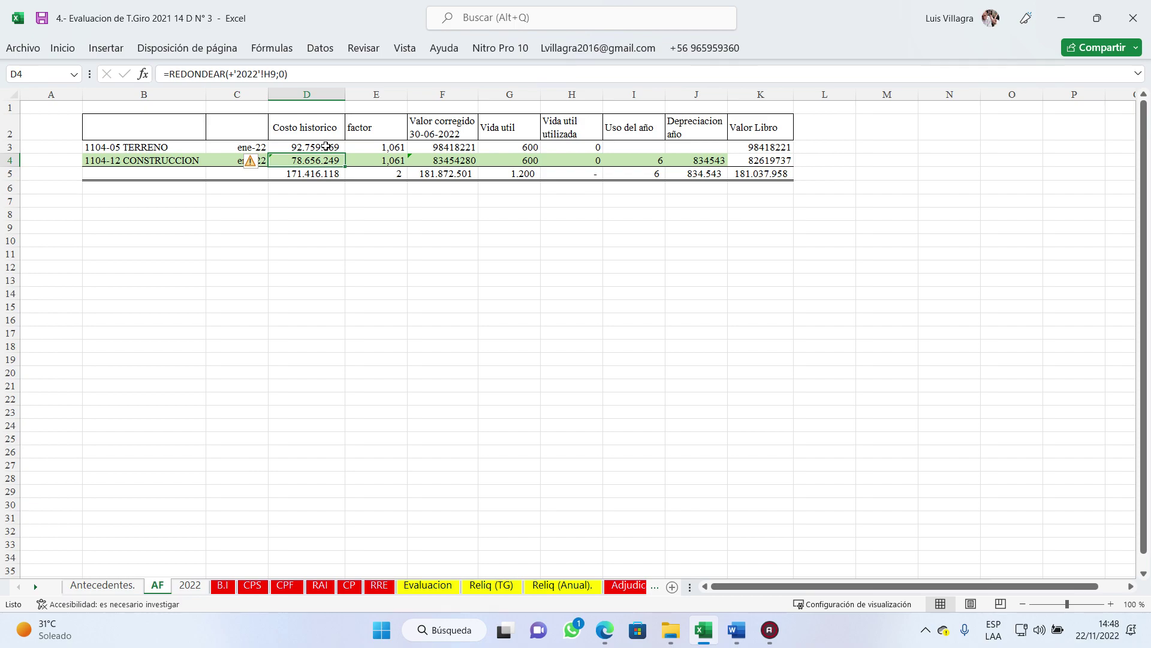
click(399, 233)
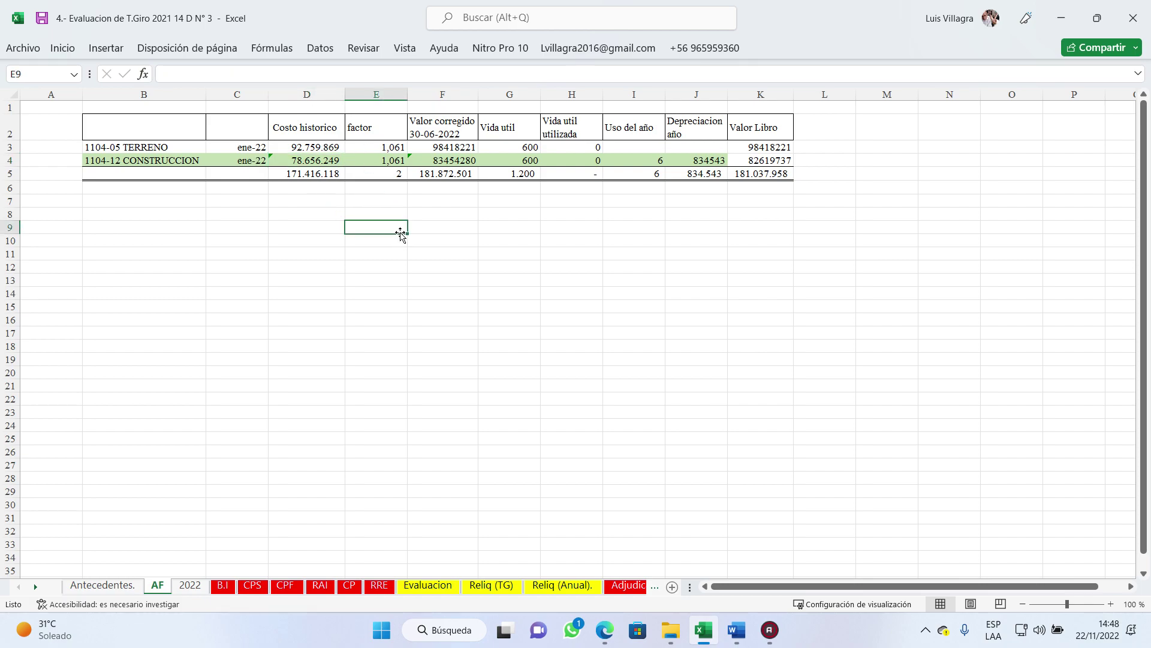
click(444, 160)
click(283, 166)
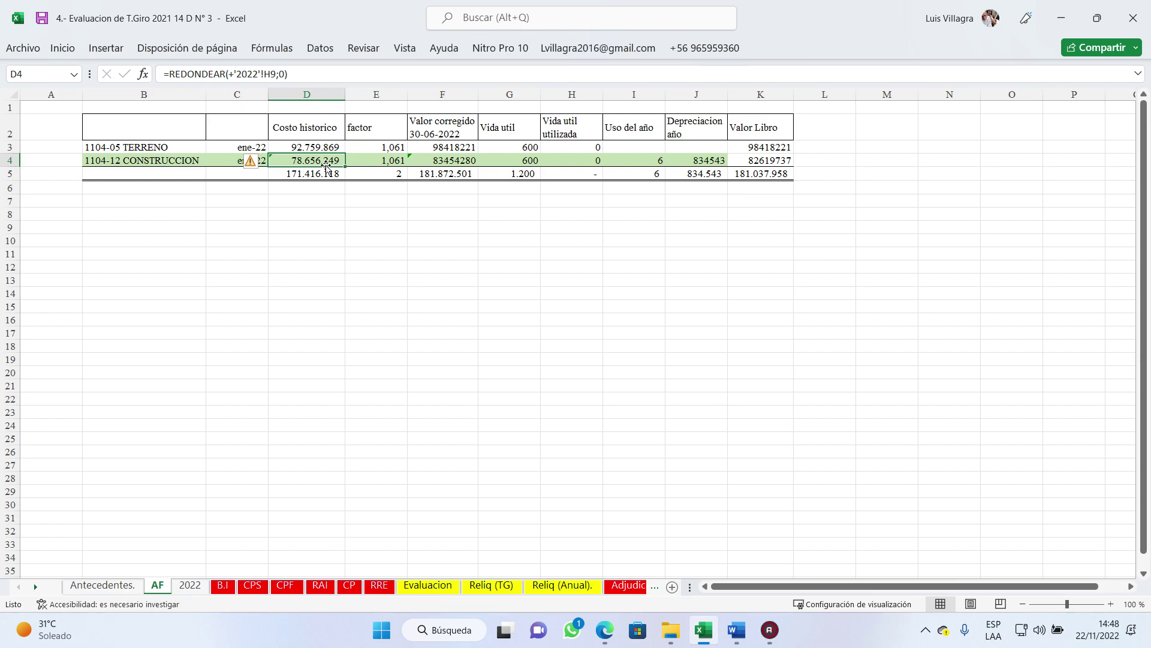
Step: On the 2022 sheet, check the TERRENO and CONSTRUCCION asset amounts and DEPRECIACION row
click(190, 585)
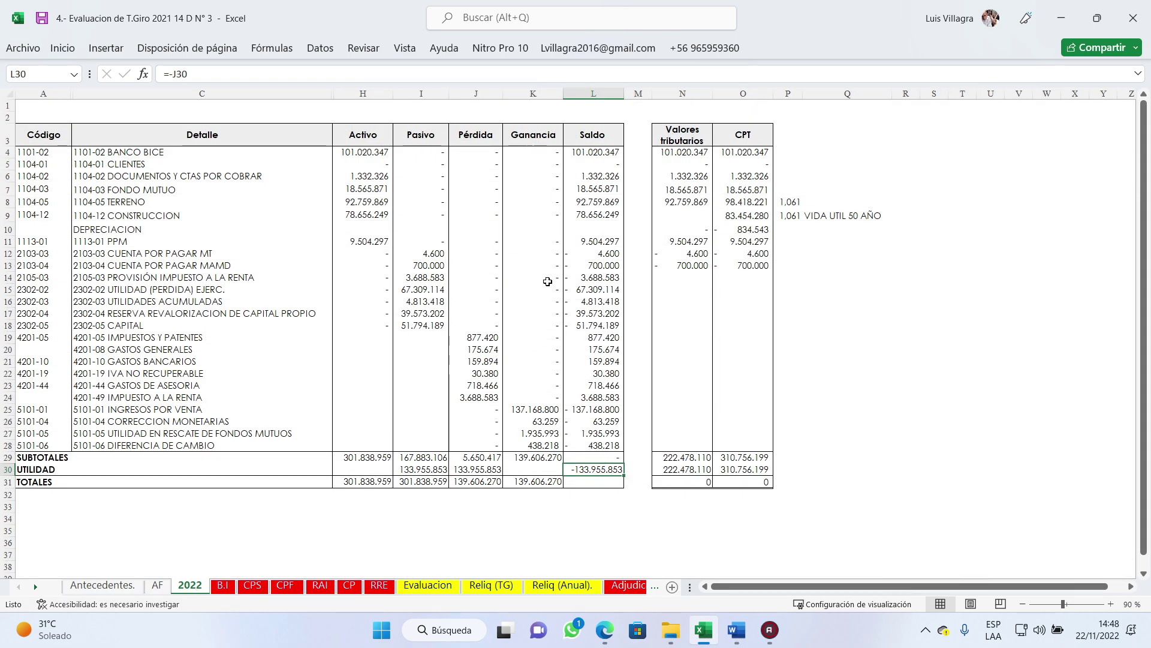
click(165, 211)
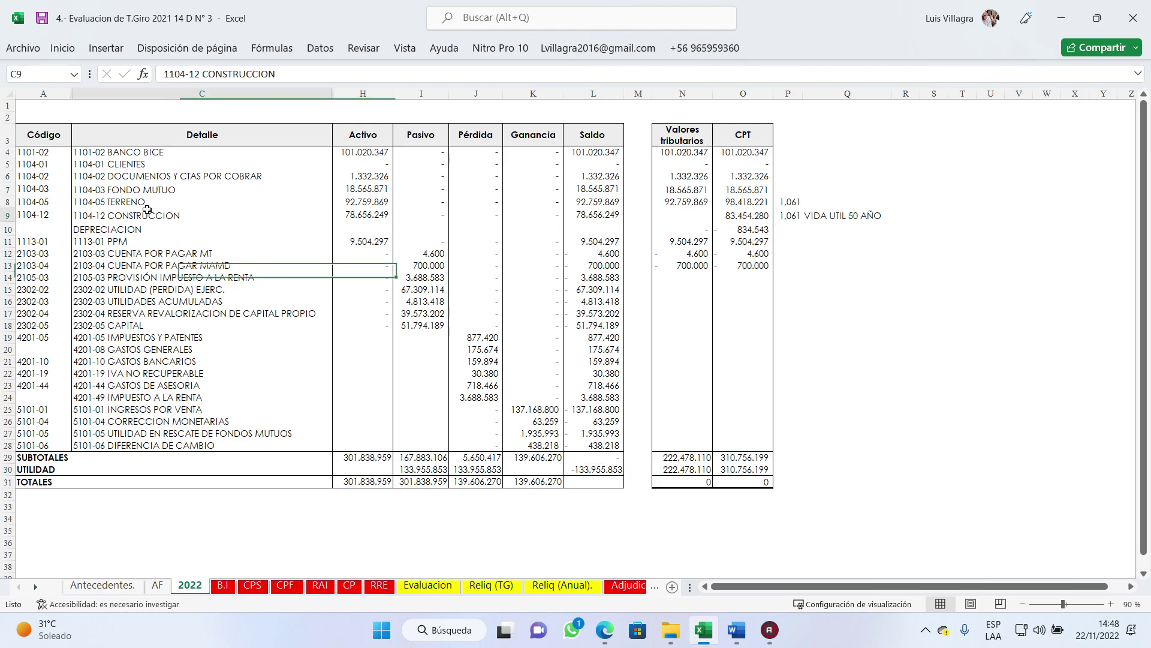
click(138, 202)
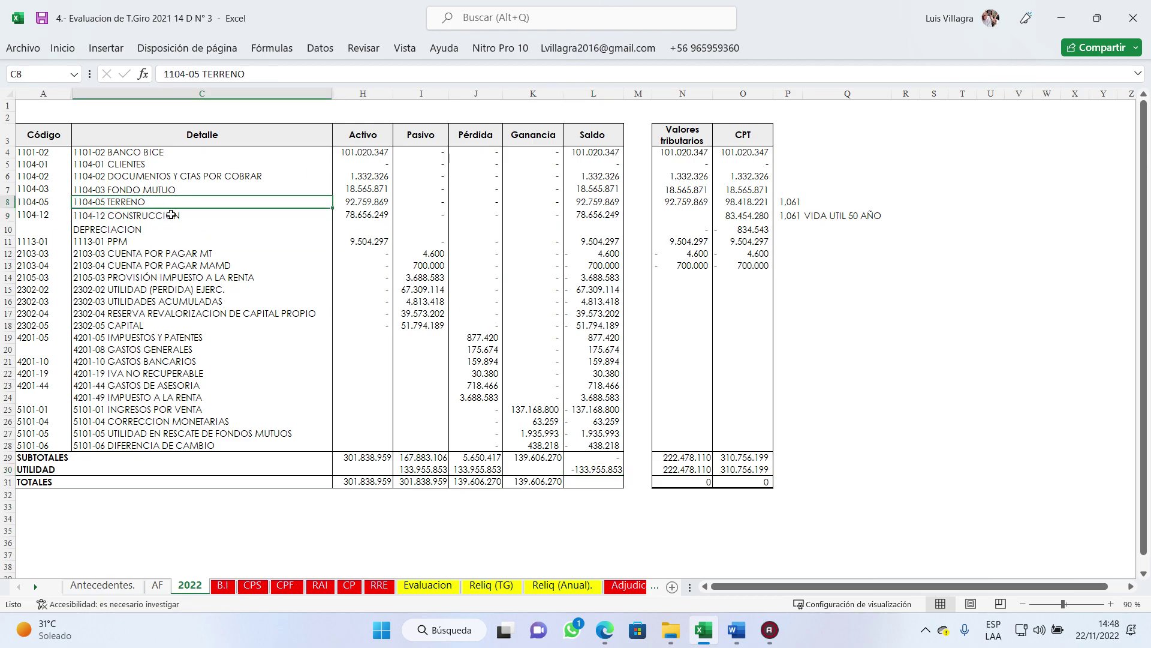
click(355, 199)
click(368, 214)
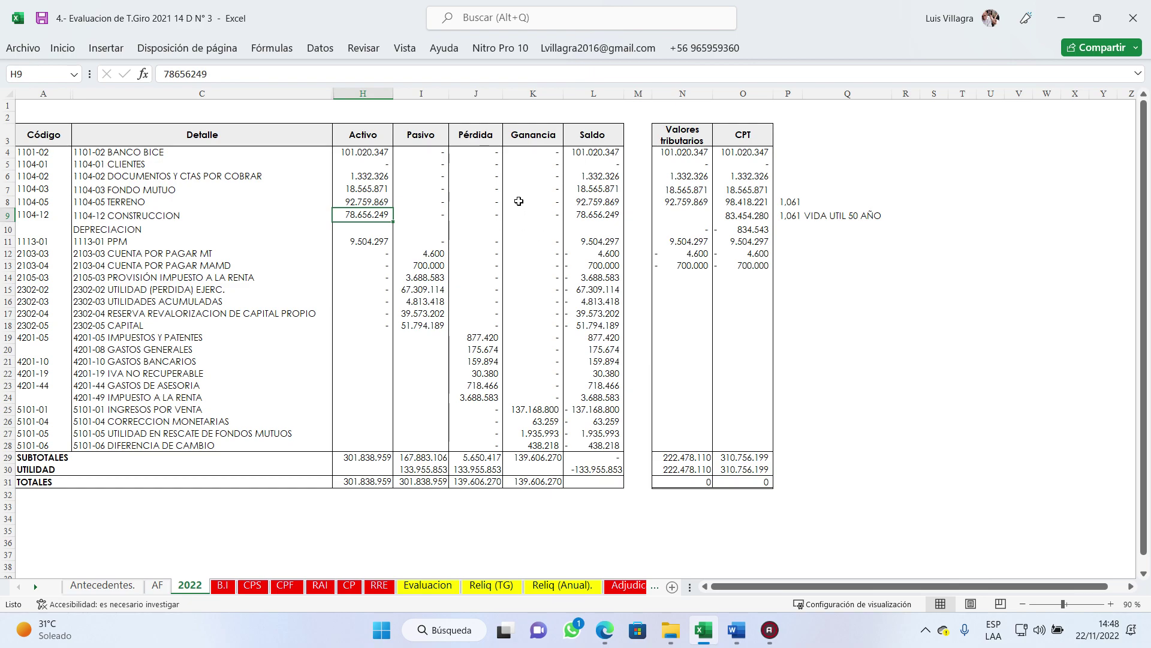
click(361, 201)
click(172, 215)
click(136, 231)
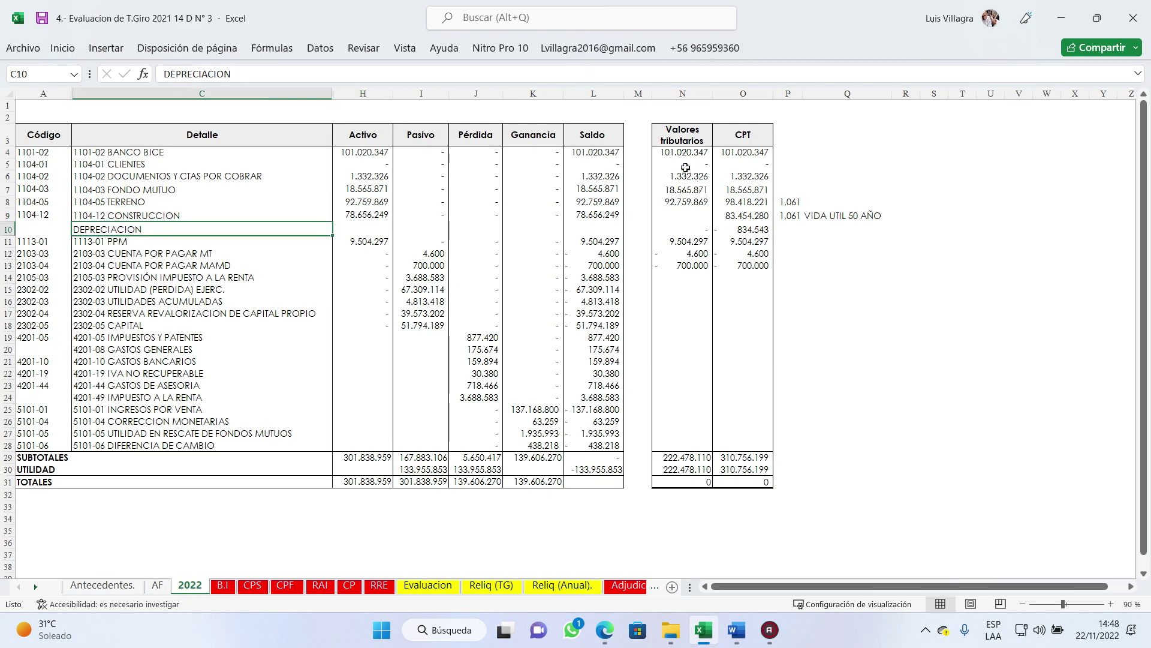
Step: Inspect the row 30 loss total, the UTILIDAD formula in L30, and the Ganancia subtotal
click(479, 465)
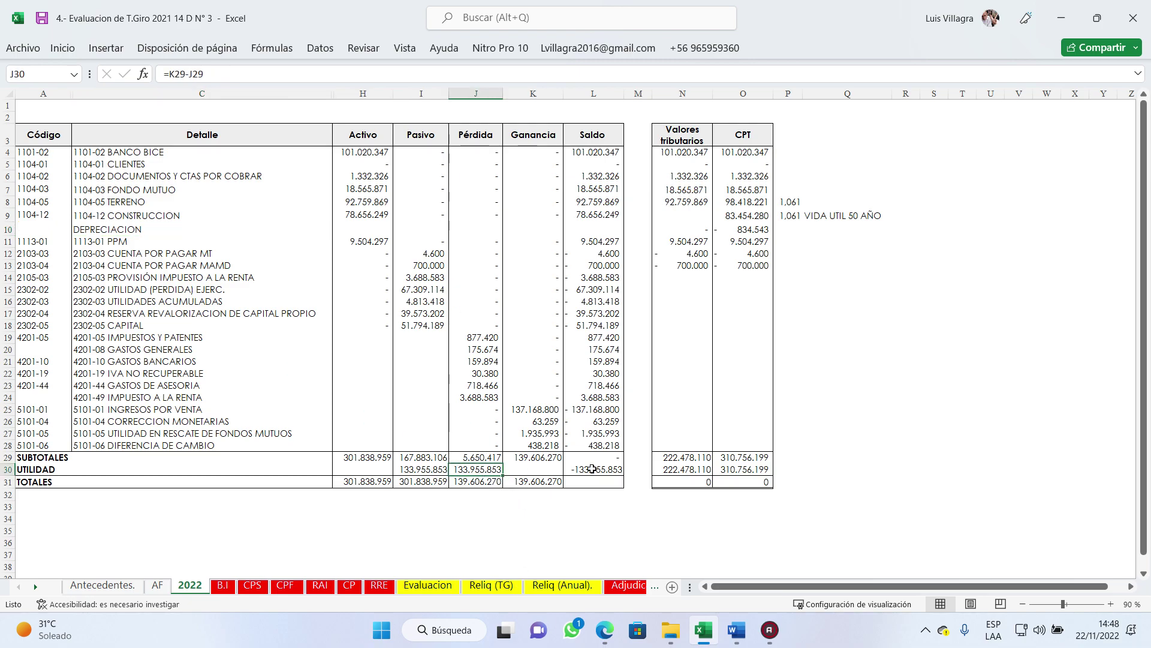
key(Right)
key(Right)
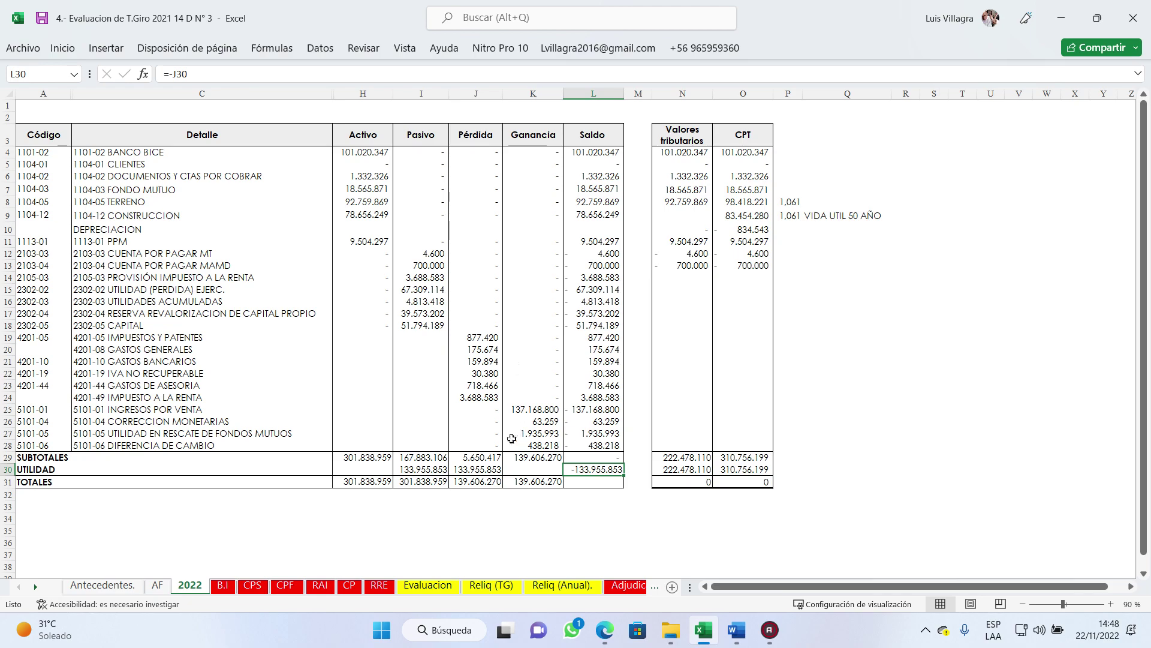
click(527, 457)
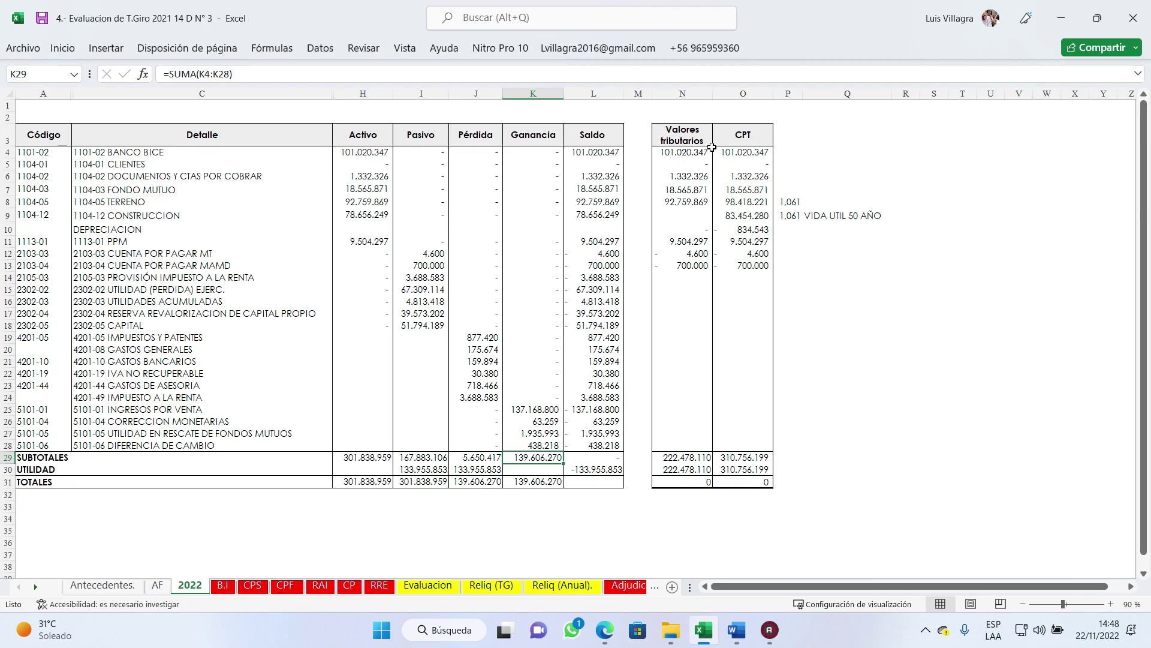
Step: Check the CPT column values, including BANCO BICE and corrected TERRENO and CONSTRUCCION
click(749, 140)
click(755, 189)
click(754, 174)
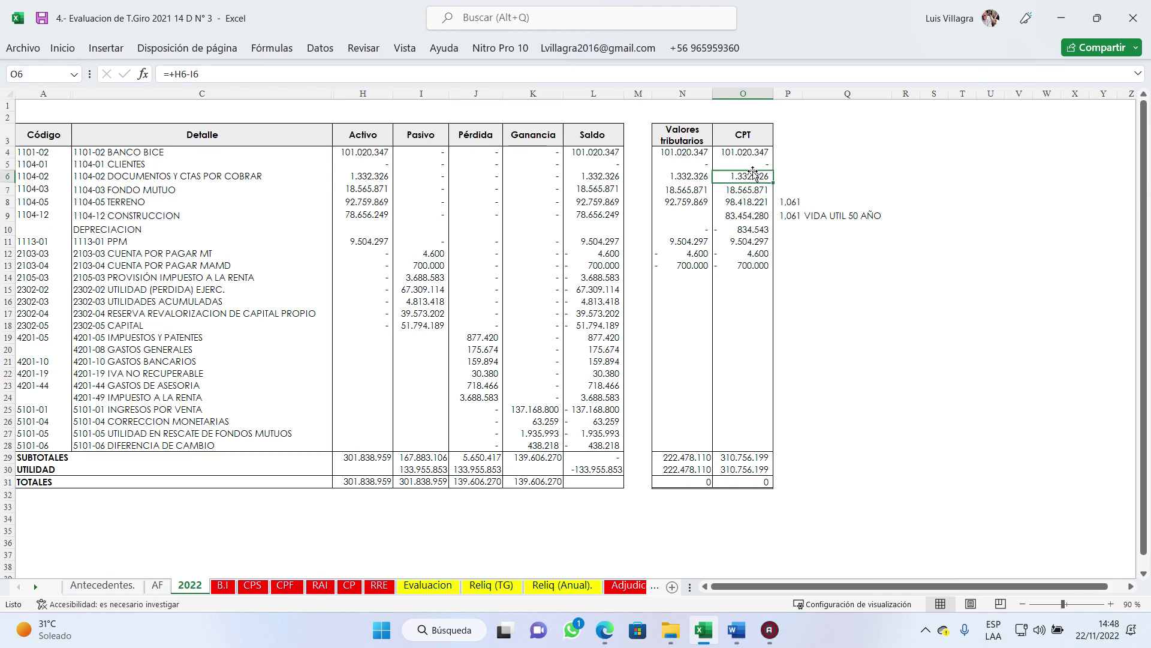
click(752, 151)
click(745, 202)
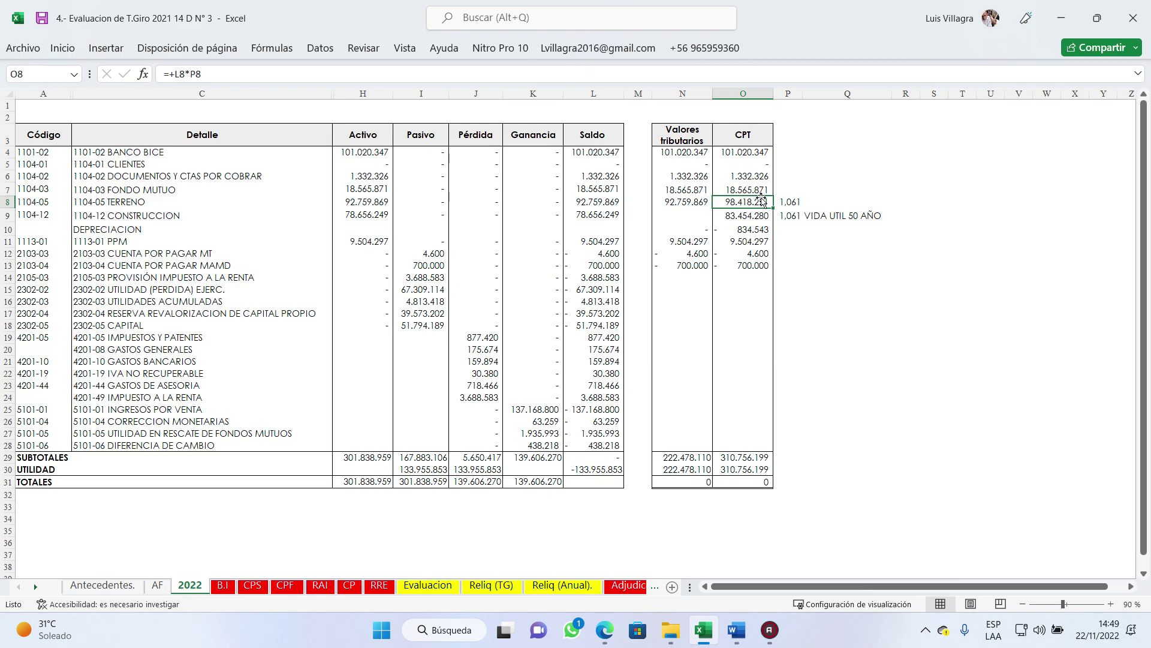
click(766, 211)
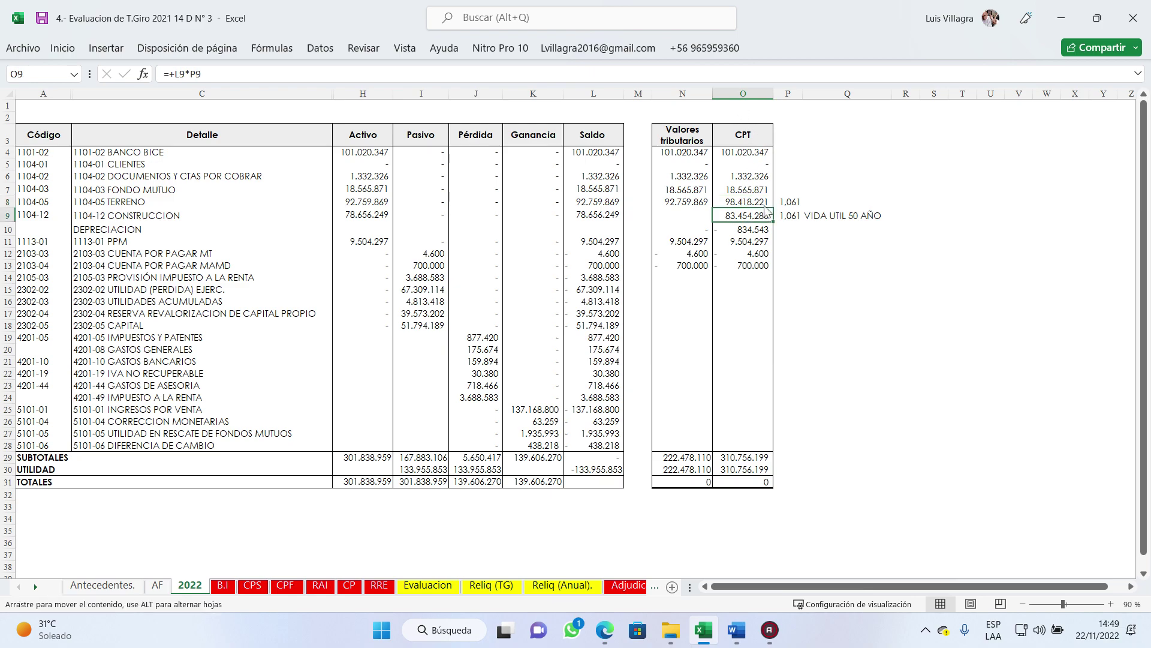
Step: Compare CONSTRUCCION's H9 amount, column L balance, tax value and CPT formula
click(590, 228)
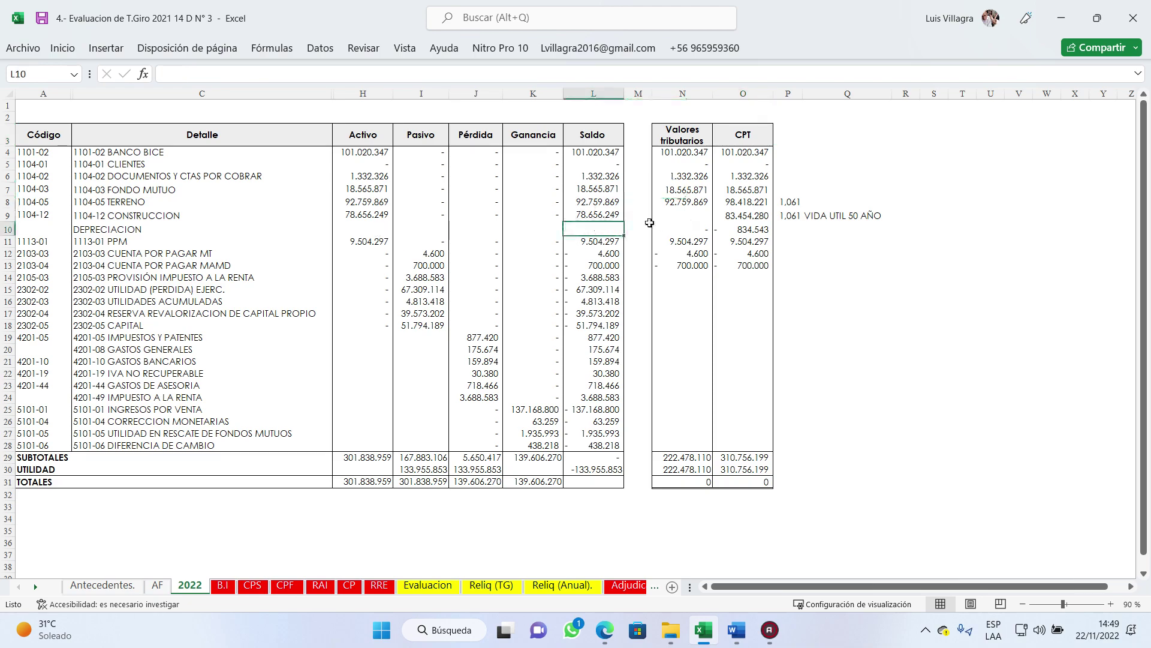
click(687, 217)
click(745, 214)
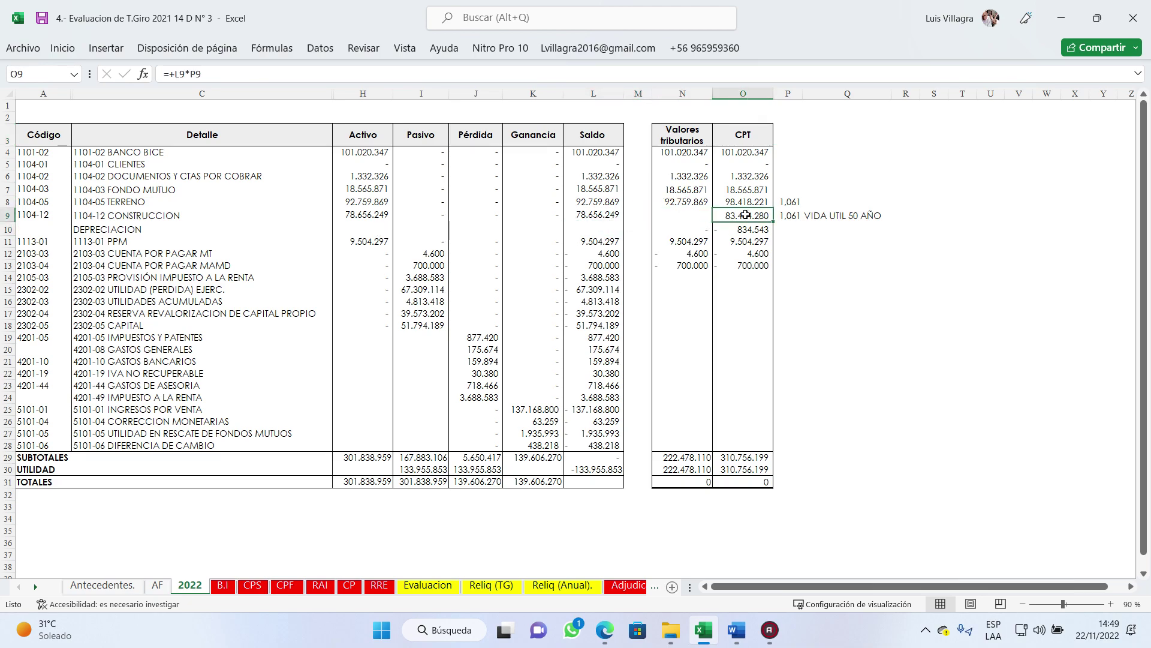
click(593, 214)
click(365, 212)
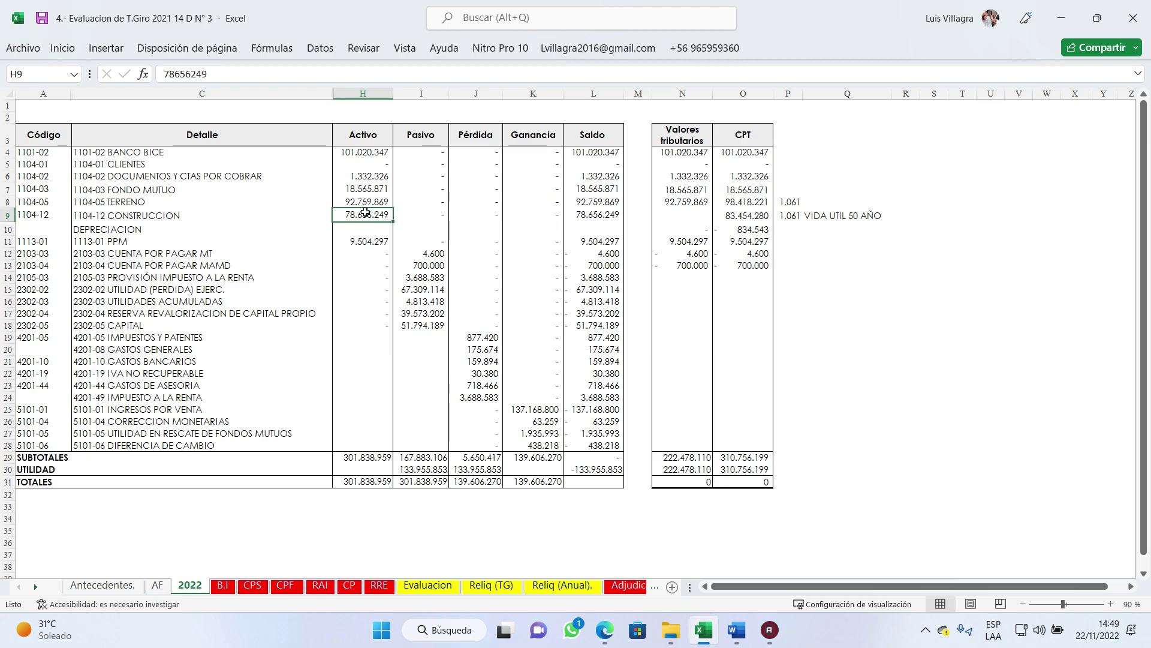
click(733, 216)
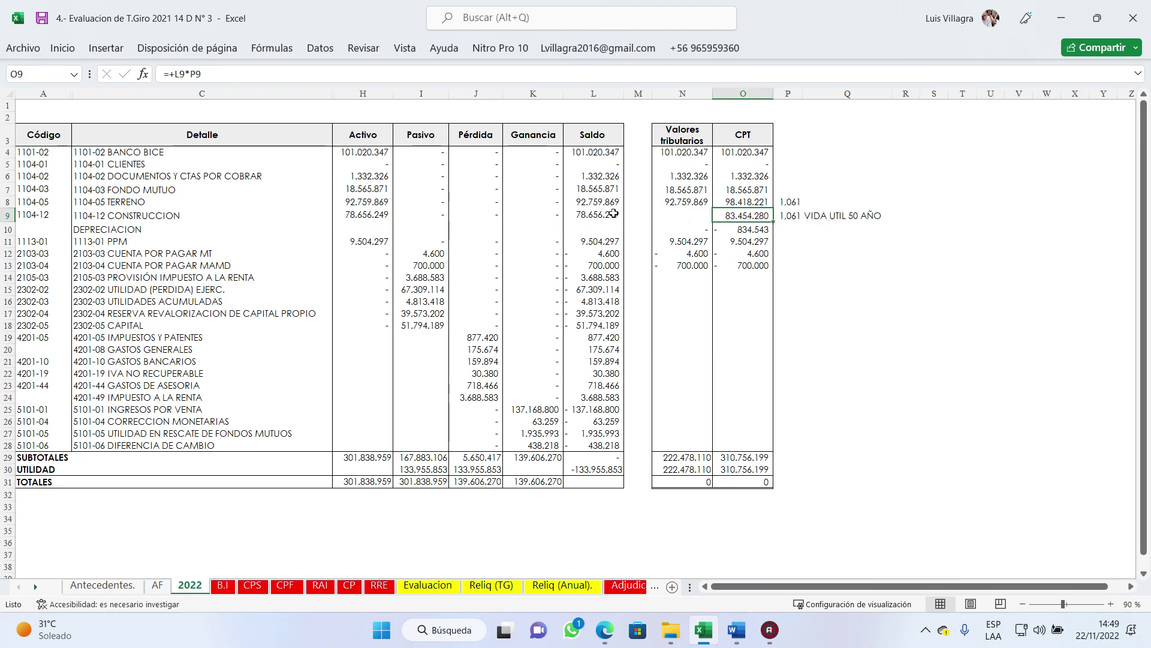
click(222, 585)
Step: Check the balance-sheet result and tax provision add-back on the B.I sheet
scroll(552, 361, up, 4)
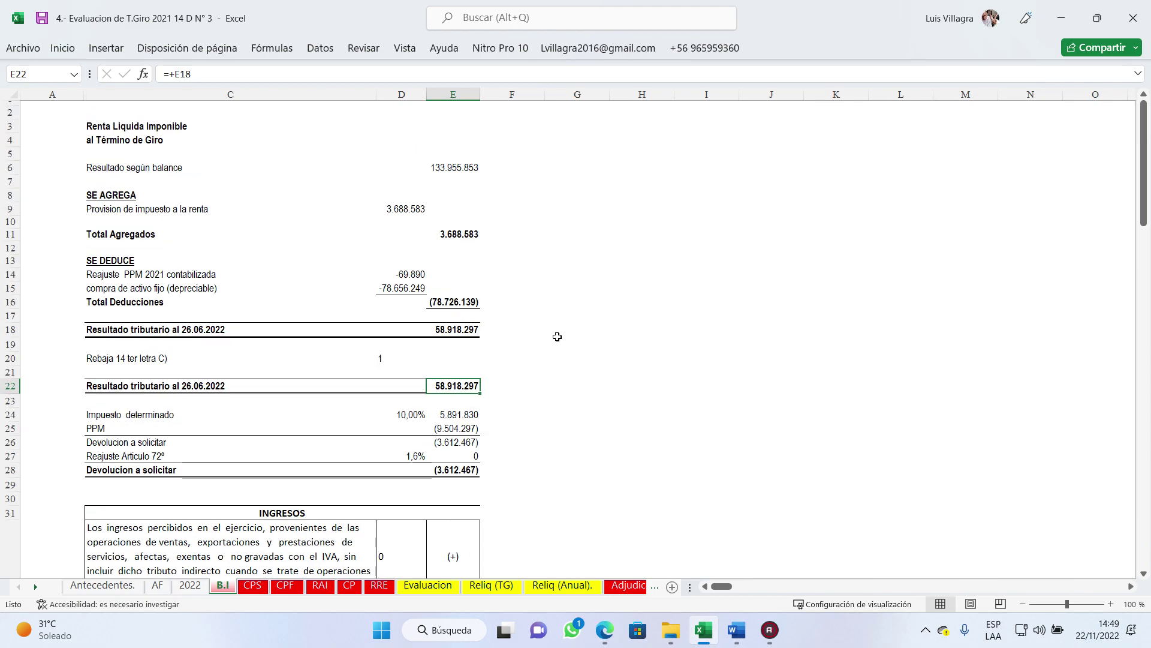
click(82, 141)
click(403, 178)
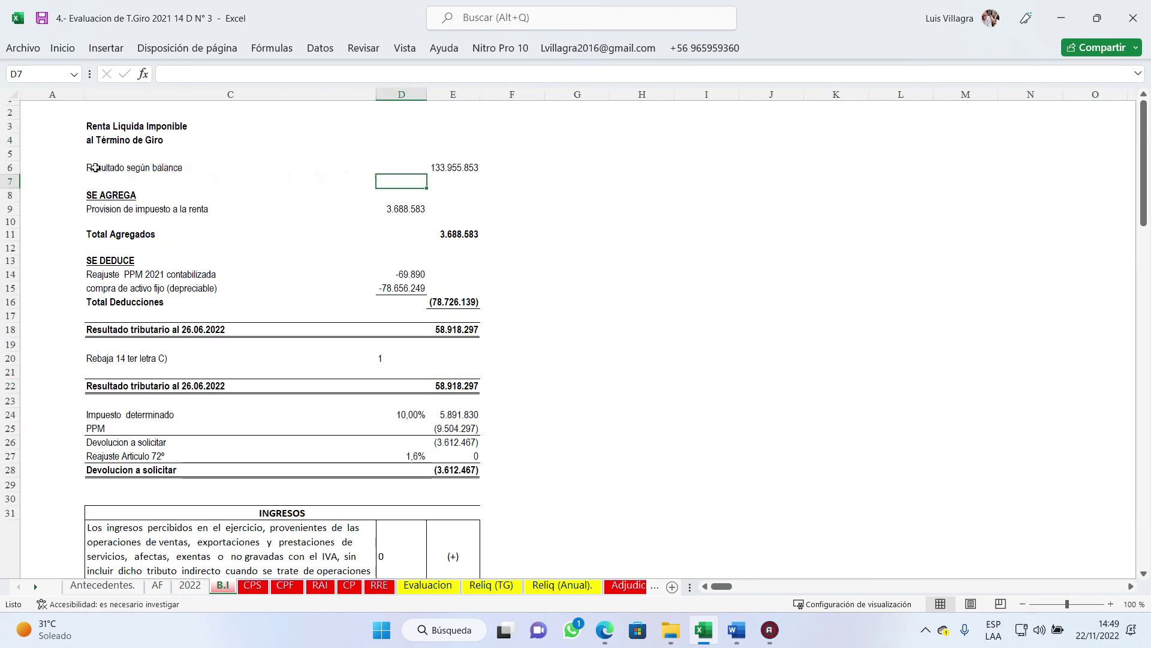
click(458, 163)
click(127, 207)
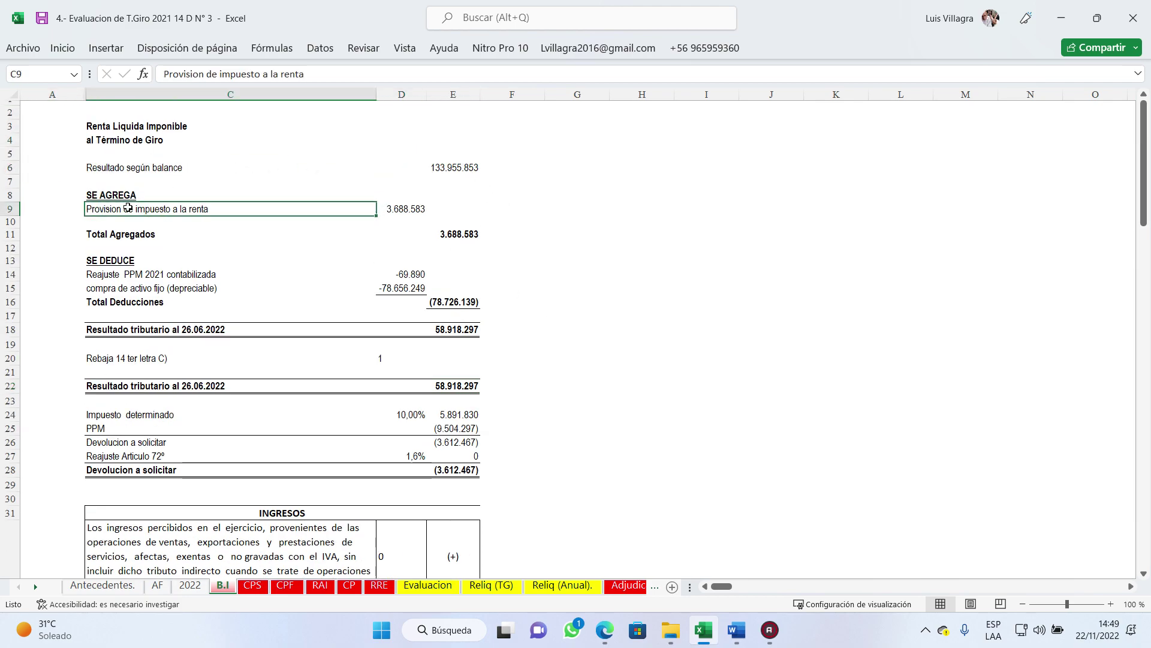
click(412, 211)
Step: Trace the PPM 2021 adjustment, the 78.656.249 asset purchase deduction and total deductions
click(133, 271)
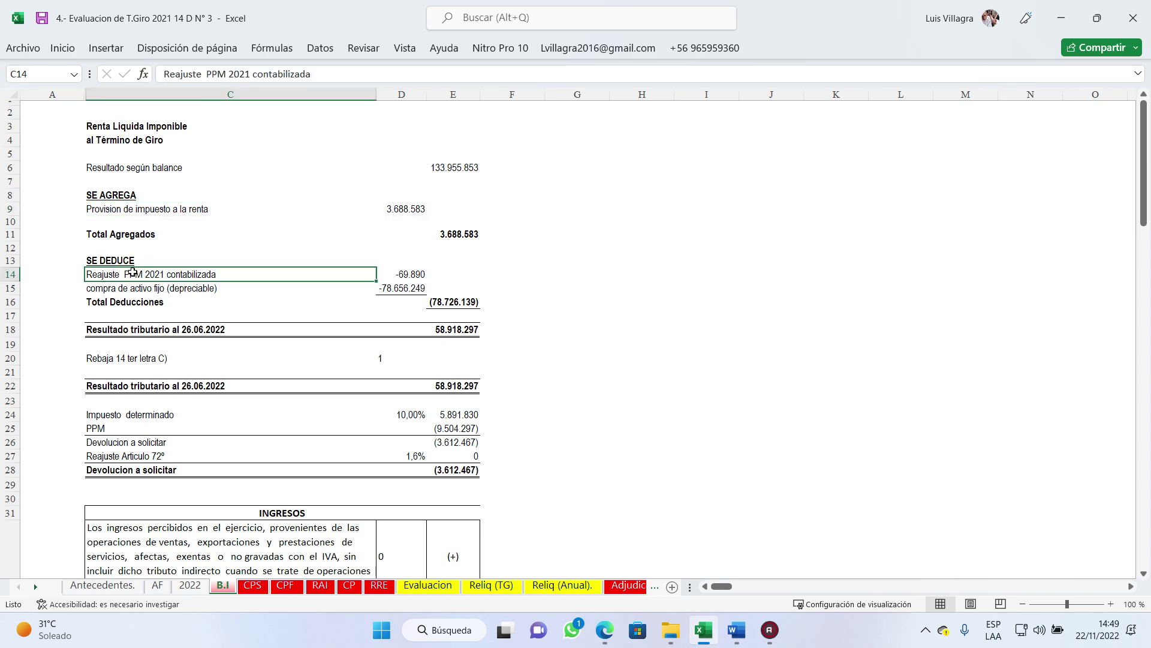
click(419, 273)
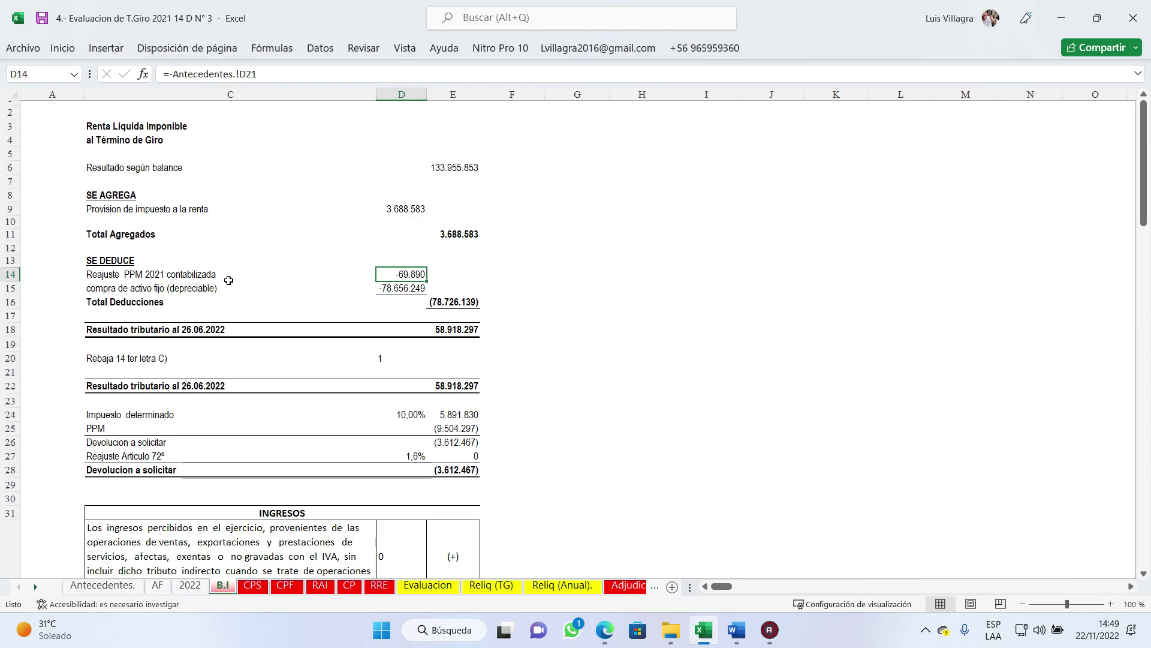
click(107, 284)
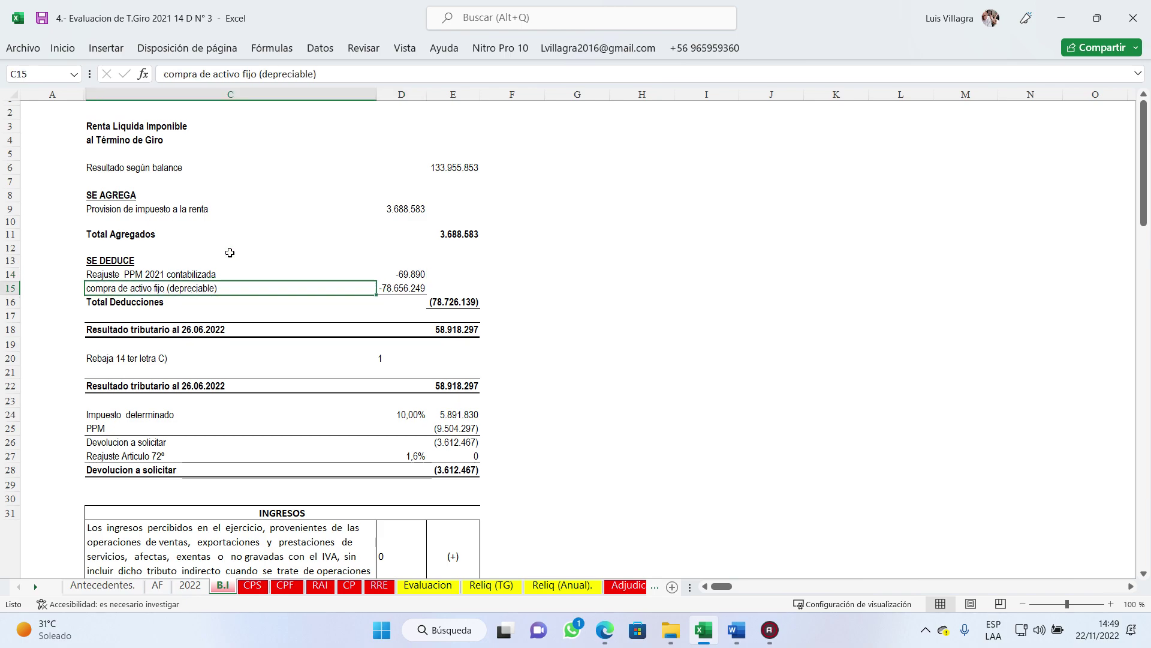
click(410, 289)
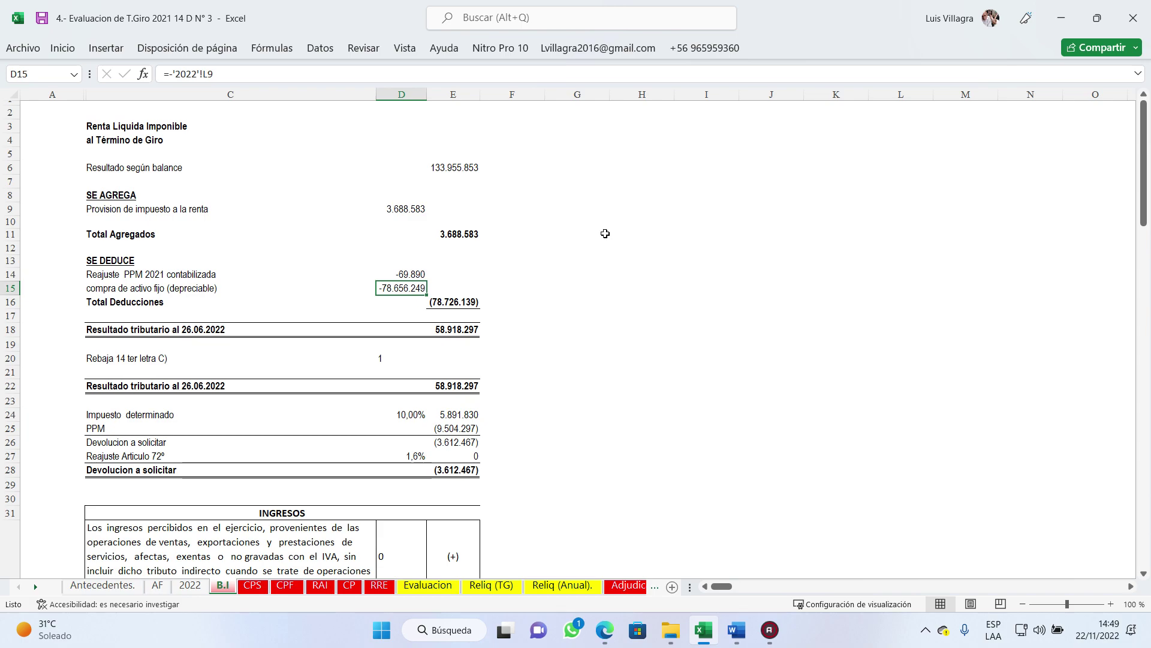
click(473, 301)
click(411, 290)
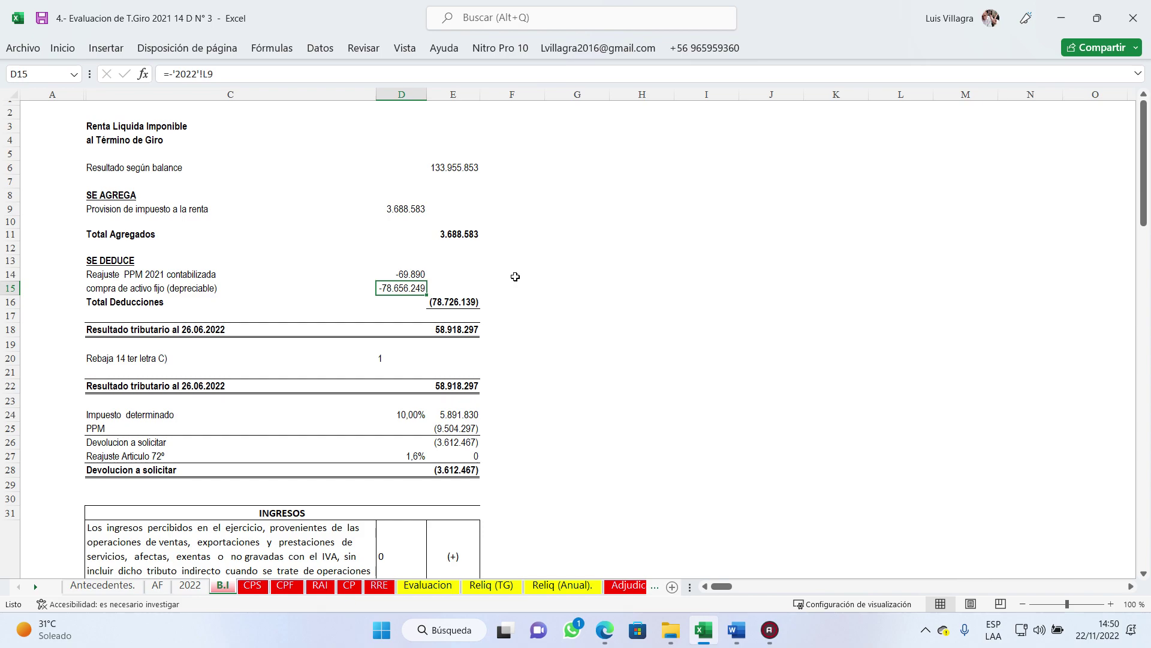
key(Down)
key(Up)
Step: Inspect the tax result sum formula giving 58.918.297 and the final result in E22
click(147, 329)
click(458, 328)
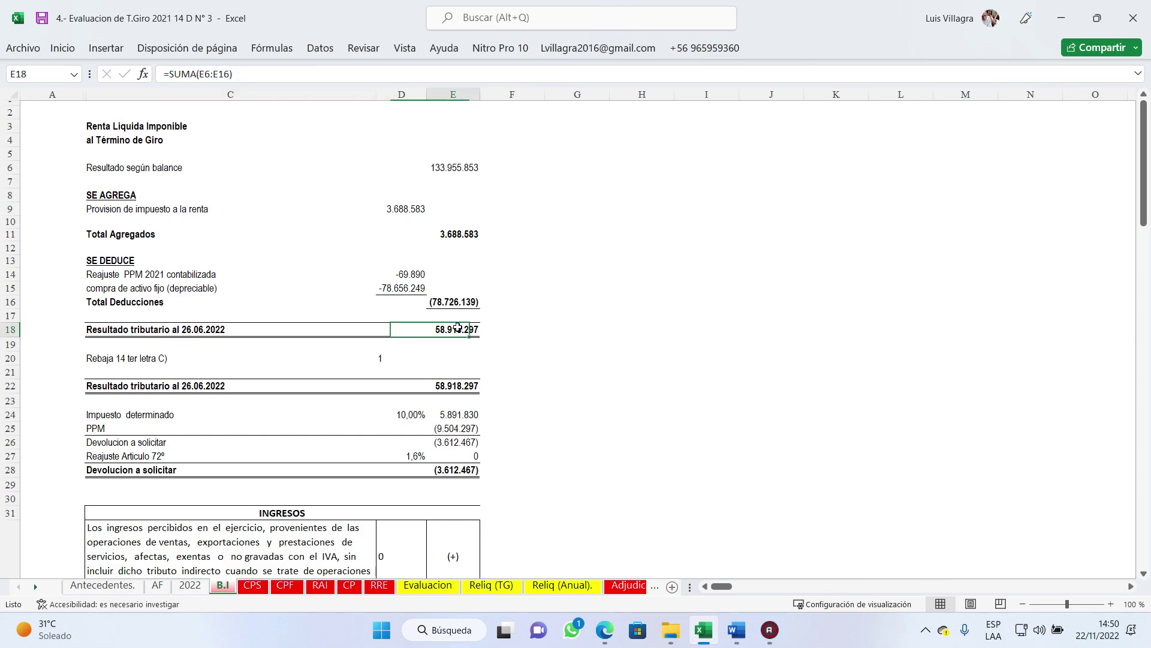
click(226, 331)
click(419, 334)
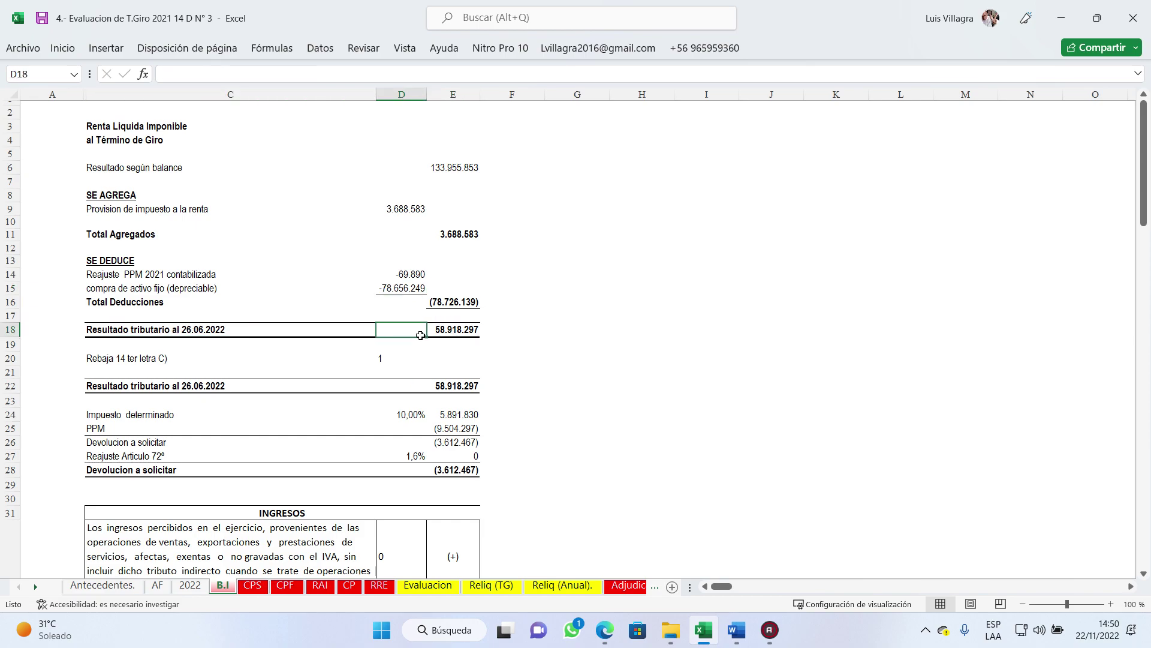
click(467, 329)
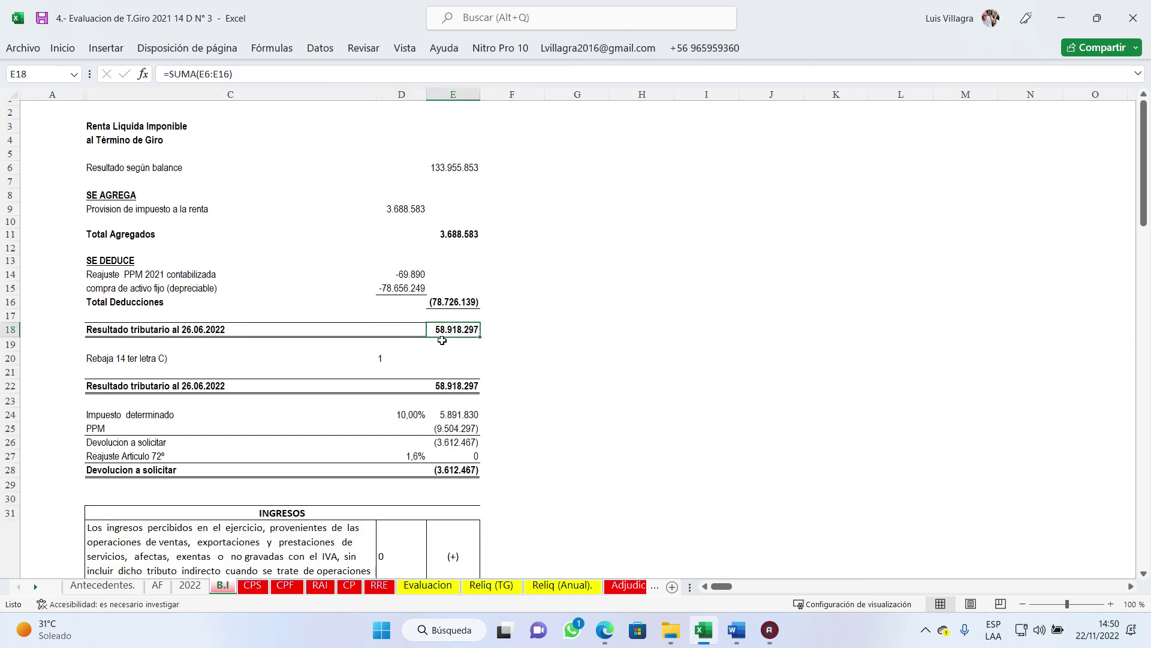
click(459, 388)
Step: Check the 10% rate, 5.891.830 determined tax, C26/E26 formulas and 3.612.467 refund in E28
scroll(569, 360, down, 1)
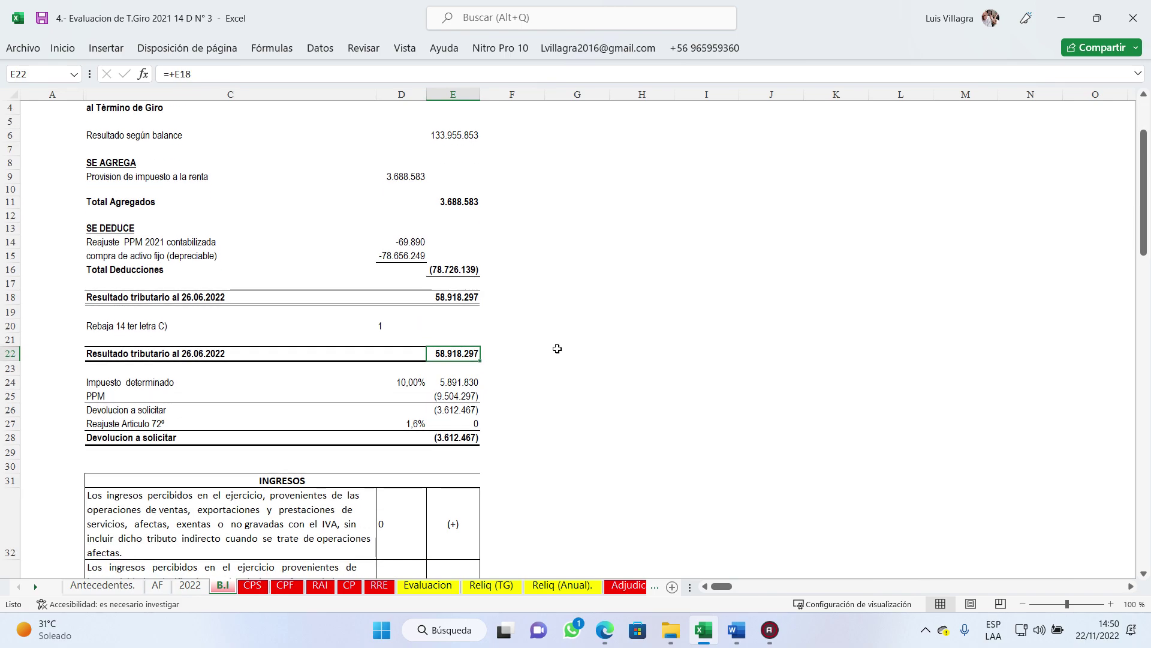
click(113, 387)
click(402, 379)
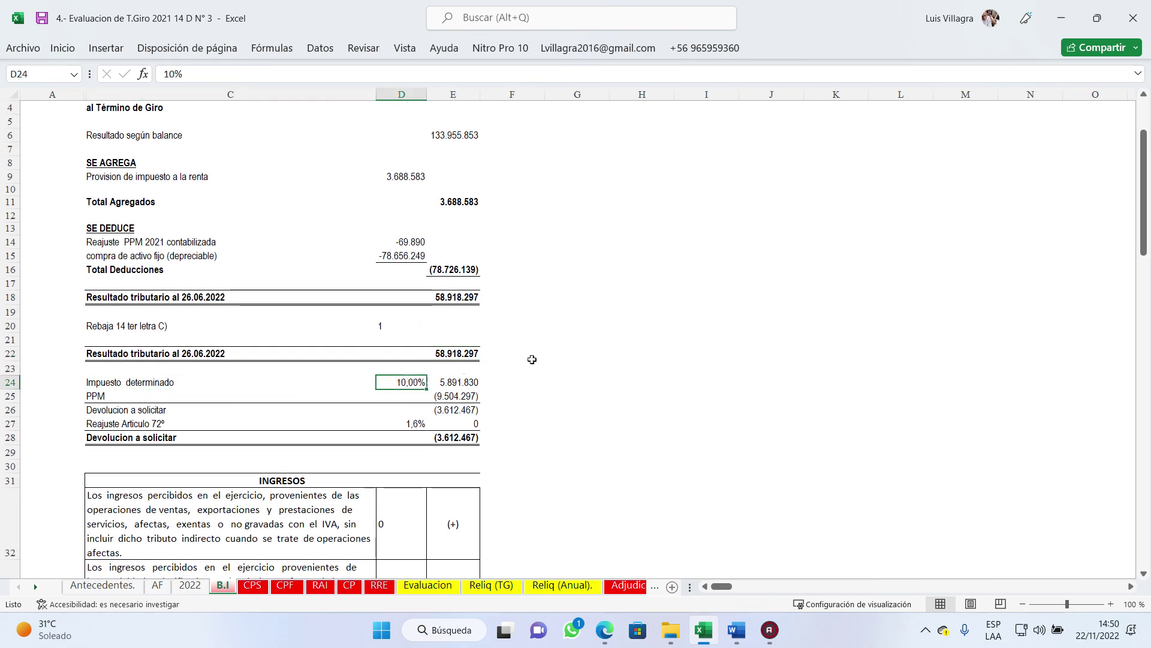
click(459, 382)
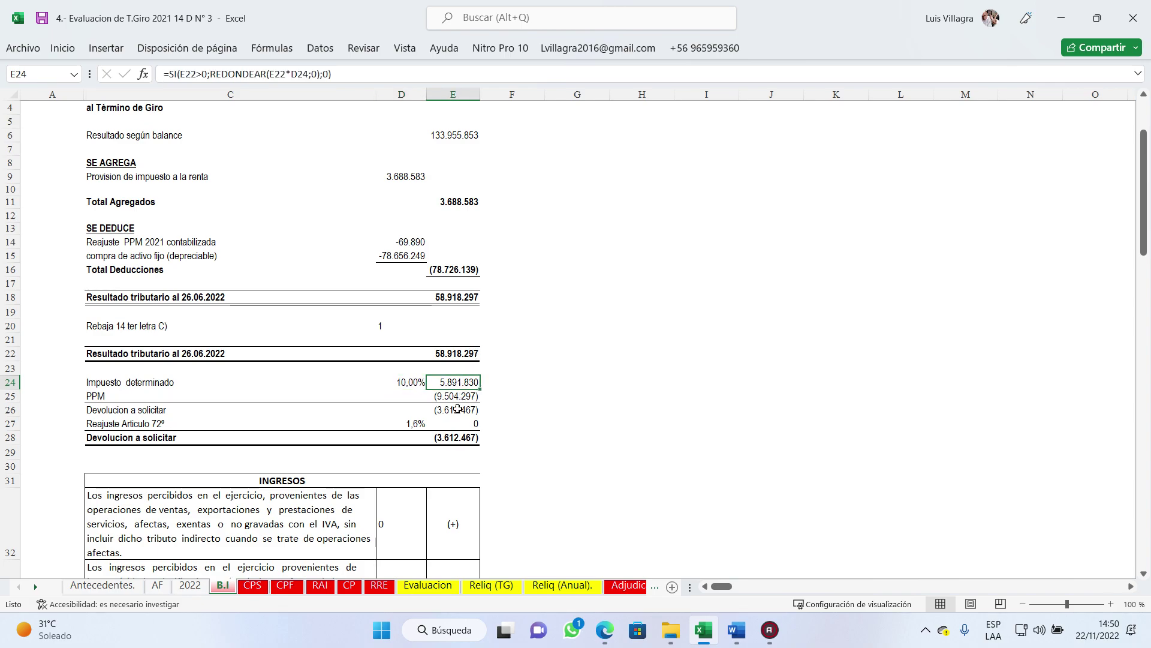
click(131, 396)
click(451, 398)
click(128, 409)
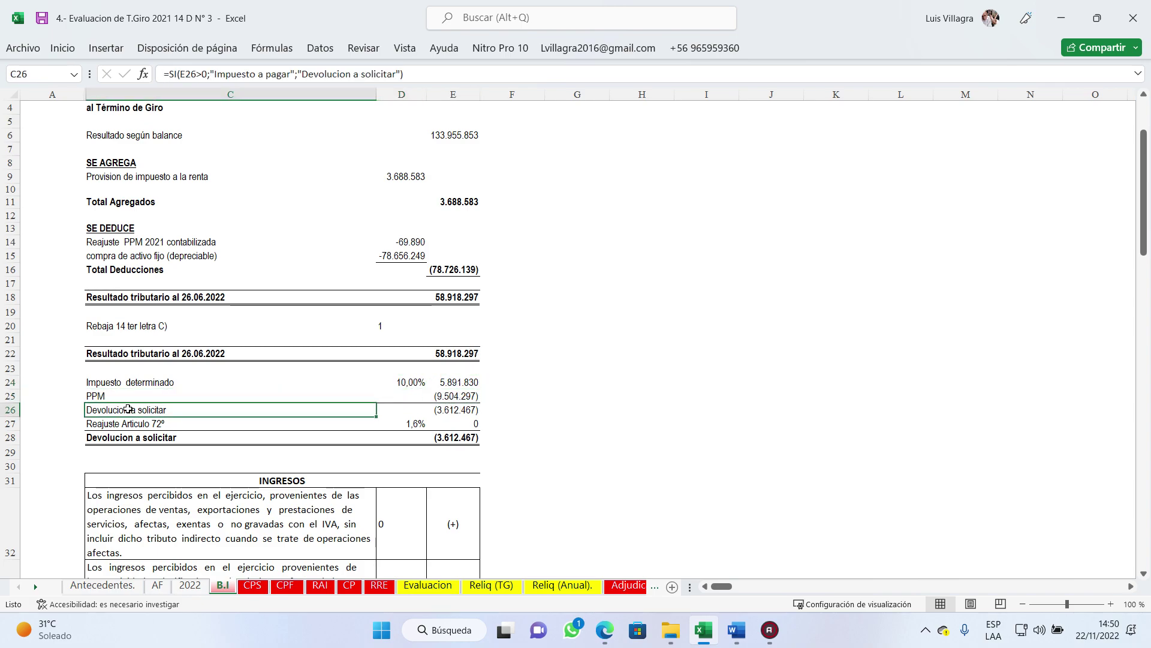
click(451, 407)
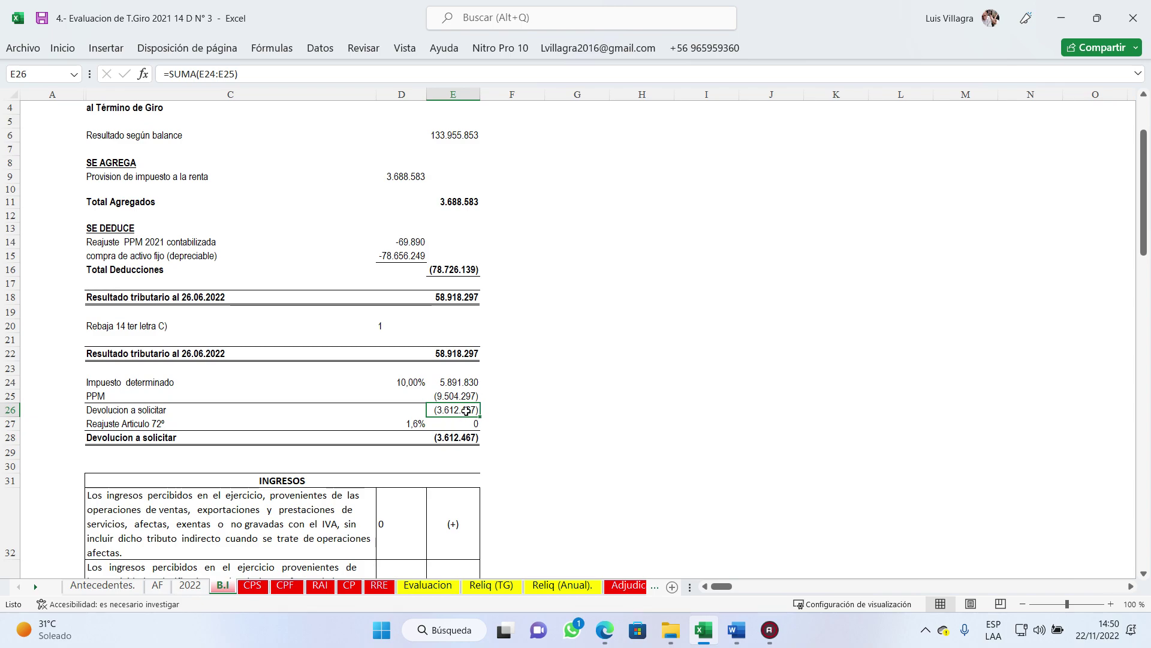
click(450, 439)
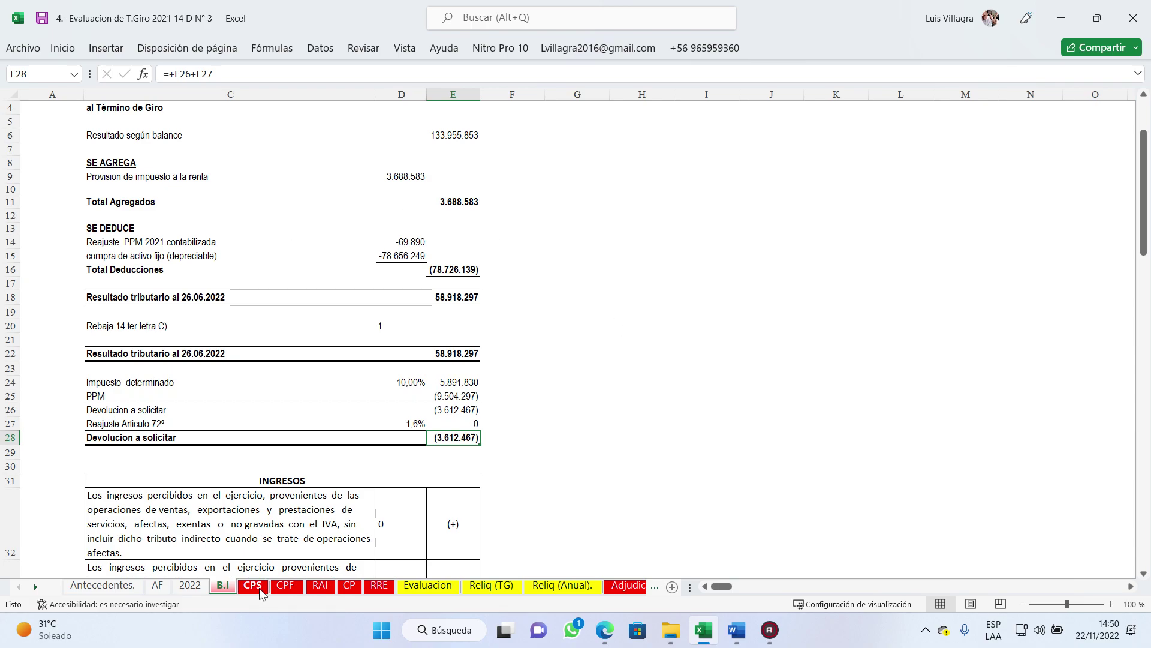
click(255, 585)
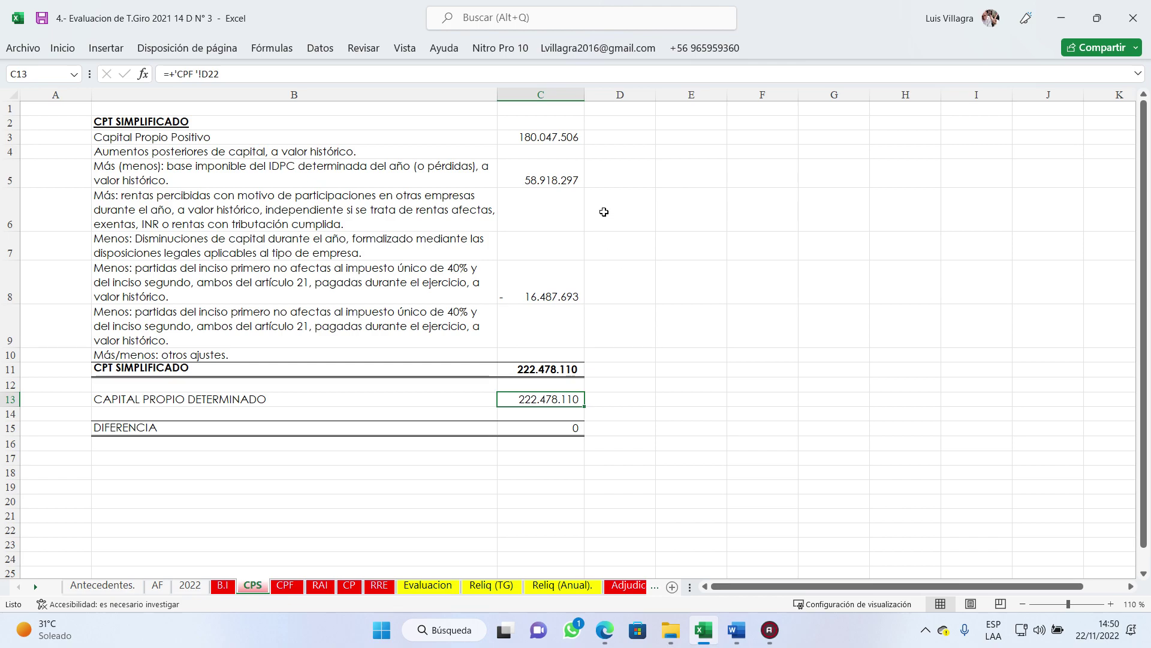
Step: Trace CPS's Capital Propio Positivo to the 2022 sheet and C5 taxable base to B.I
click(548, 139)
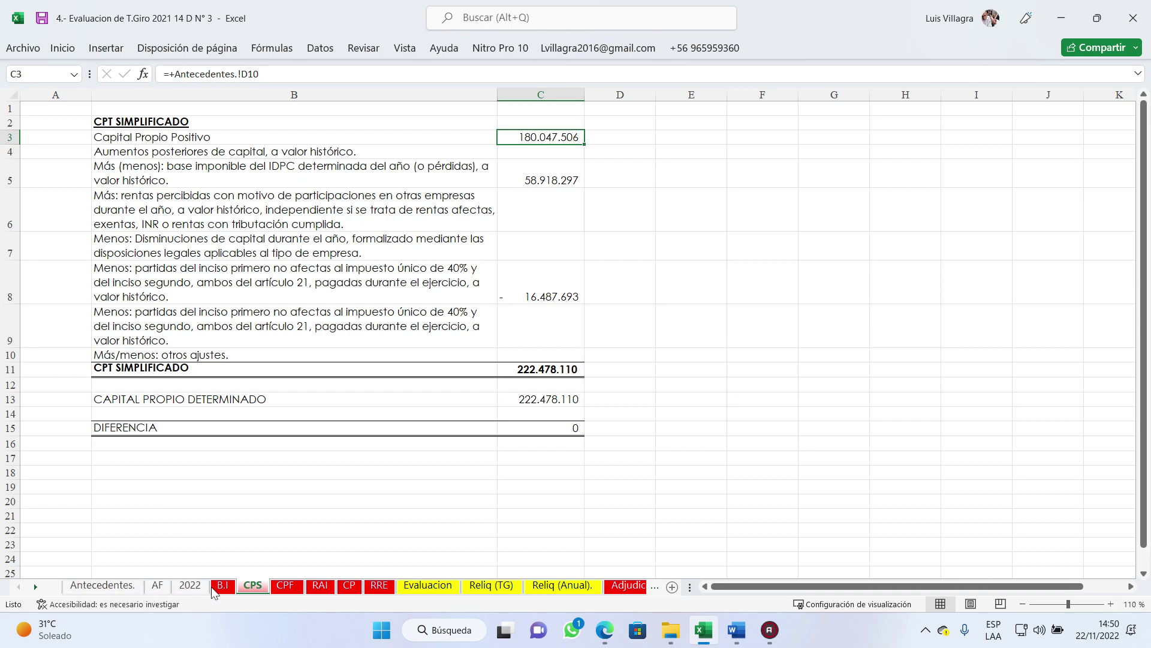
click(190, 585)
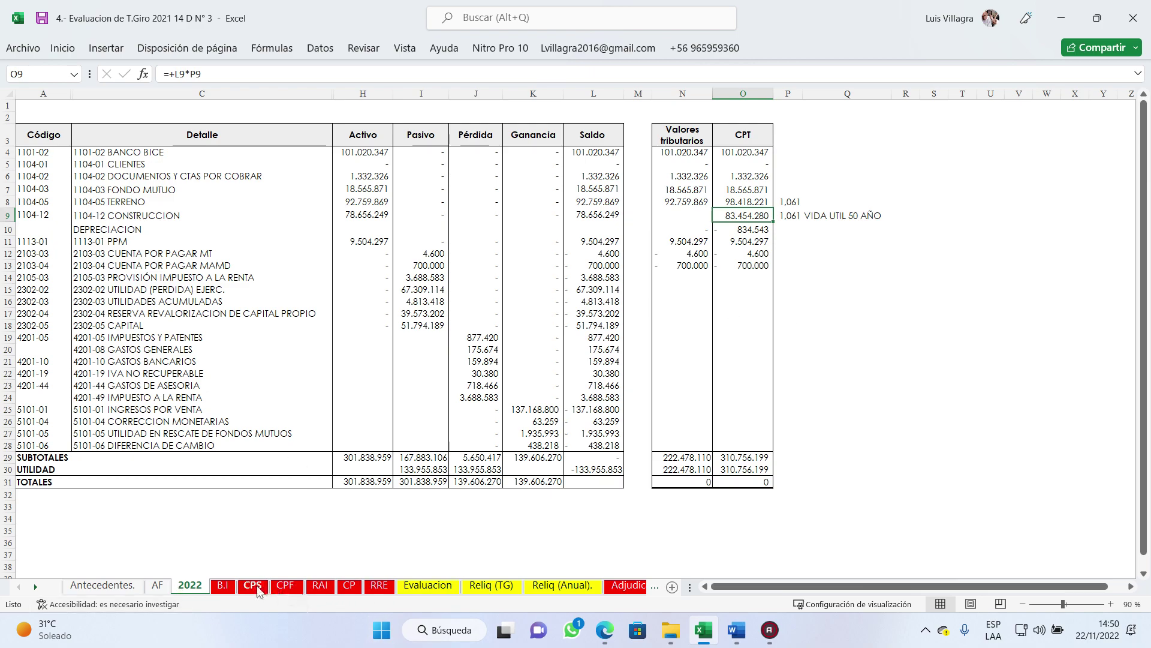
click(223, 585)
click(253, 585)
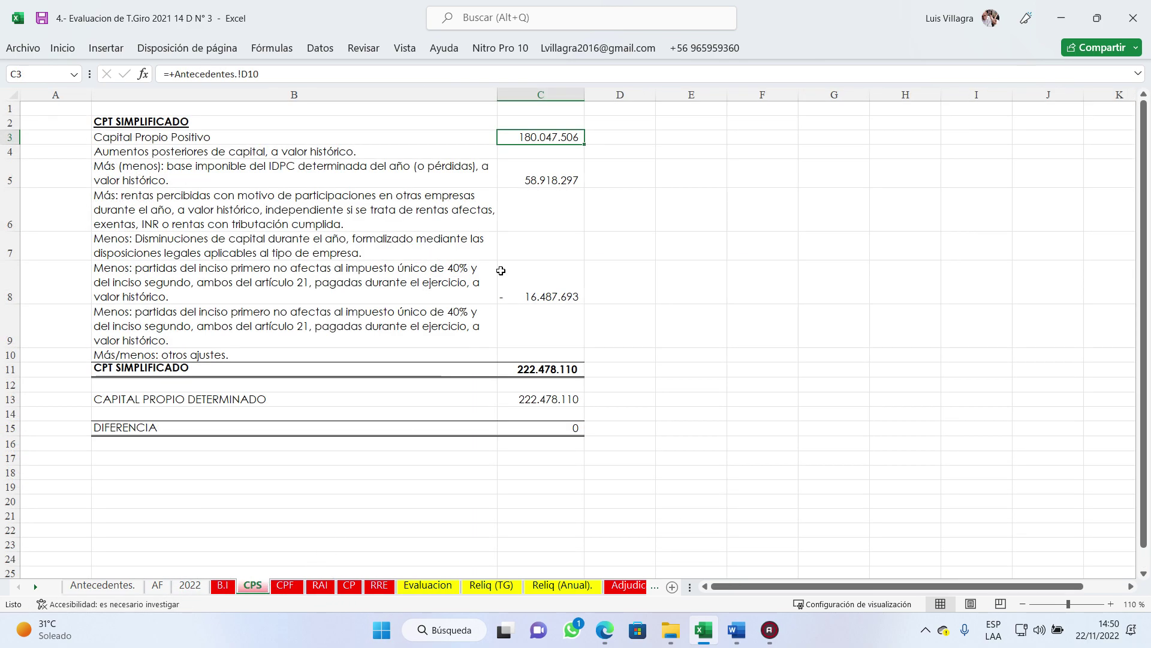
click(228, 172)
click(545, 187)
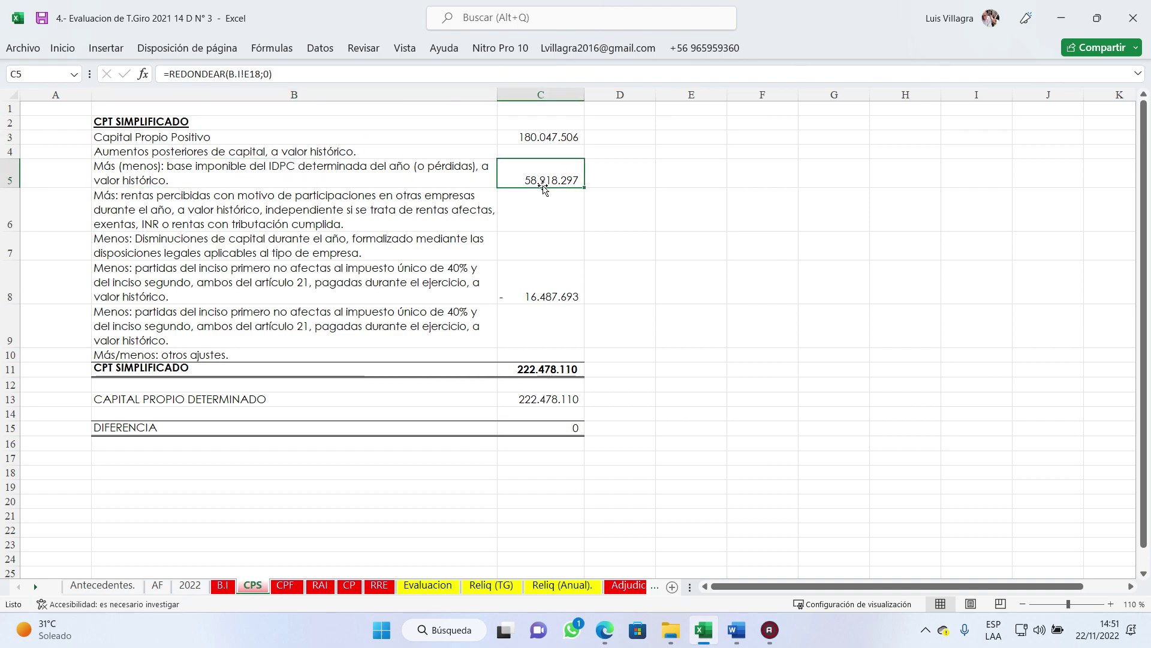
click(223, 586)
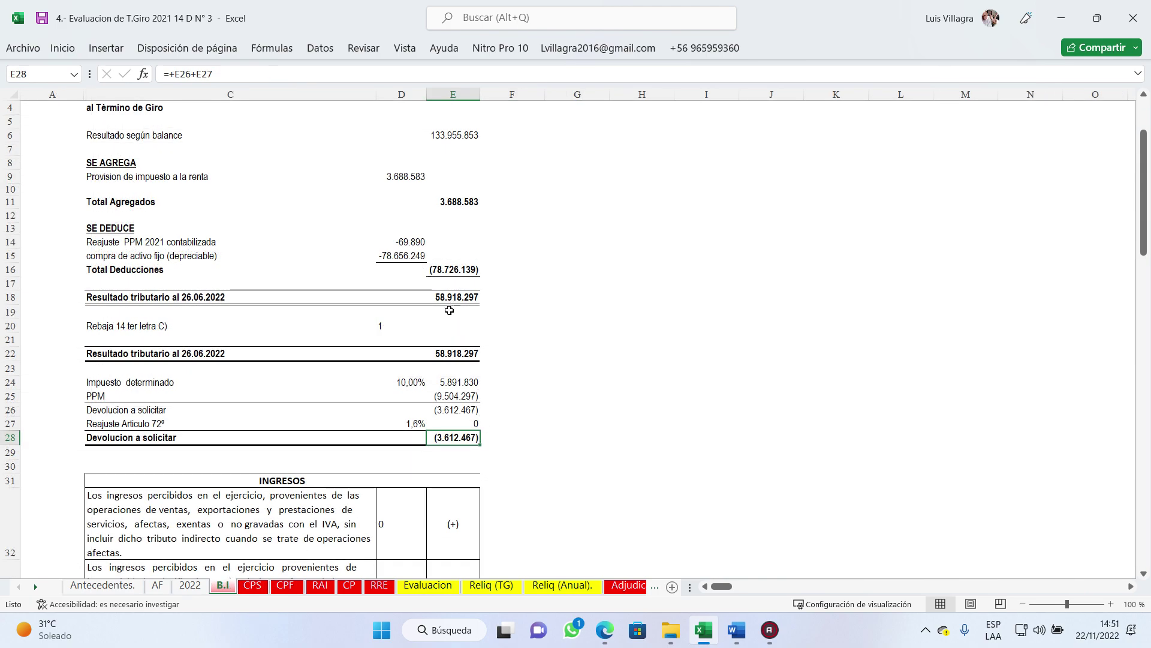
click(253, 585)
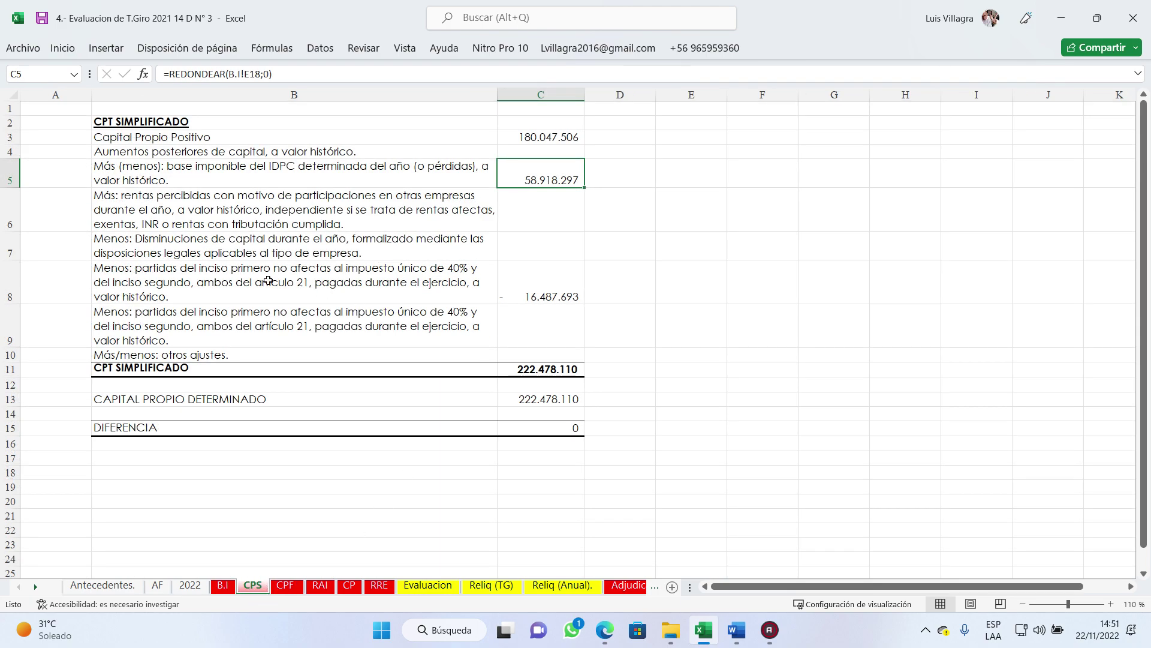
Step: Inspect the minus 16.487.693 deduction in C8 and the 222.478.110 CPT SIMPLIFICADO sum in C11
click(250, 280)
click(559, 297)
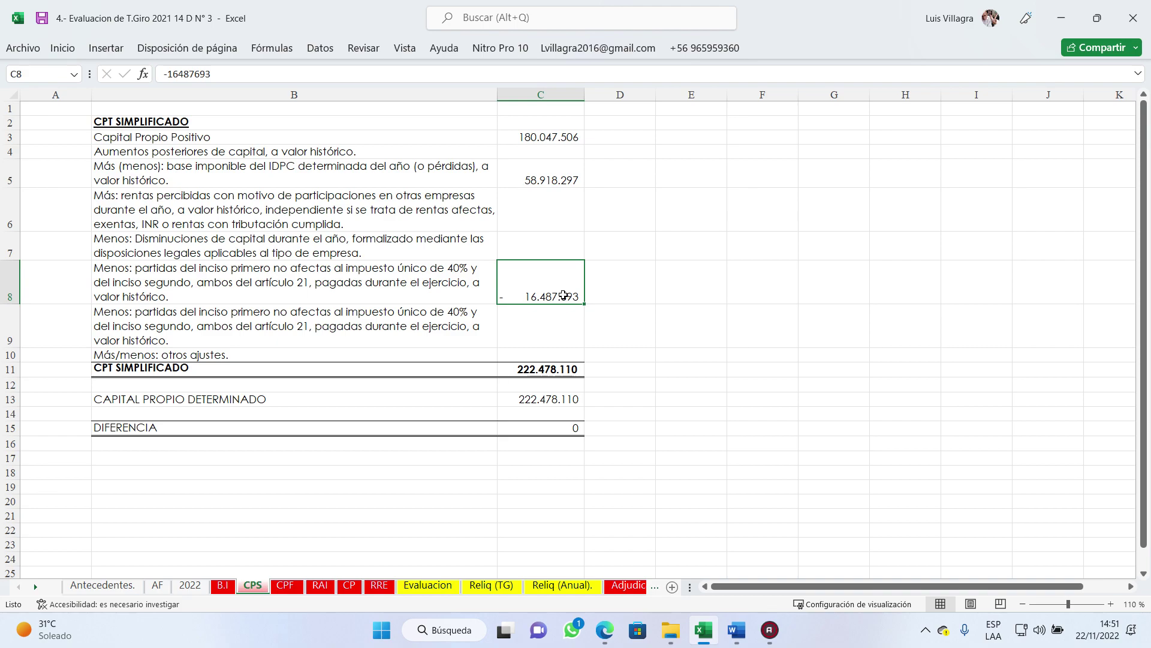
click(119, 282)
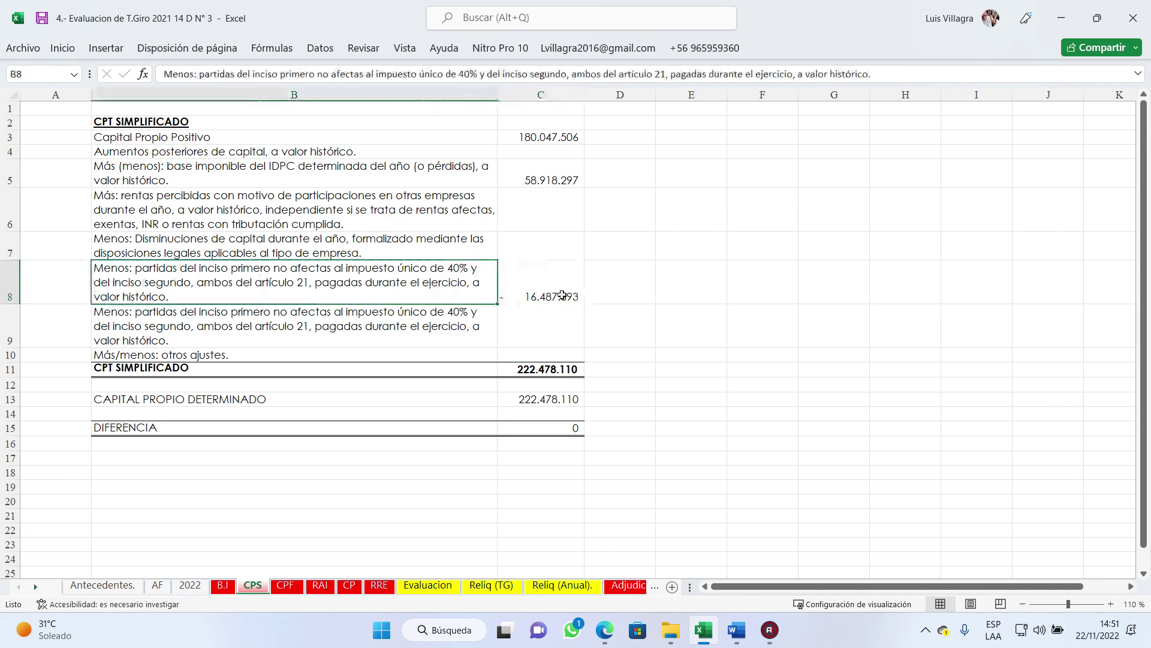
key(Right)
click(139, 359)
click(207, 369)
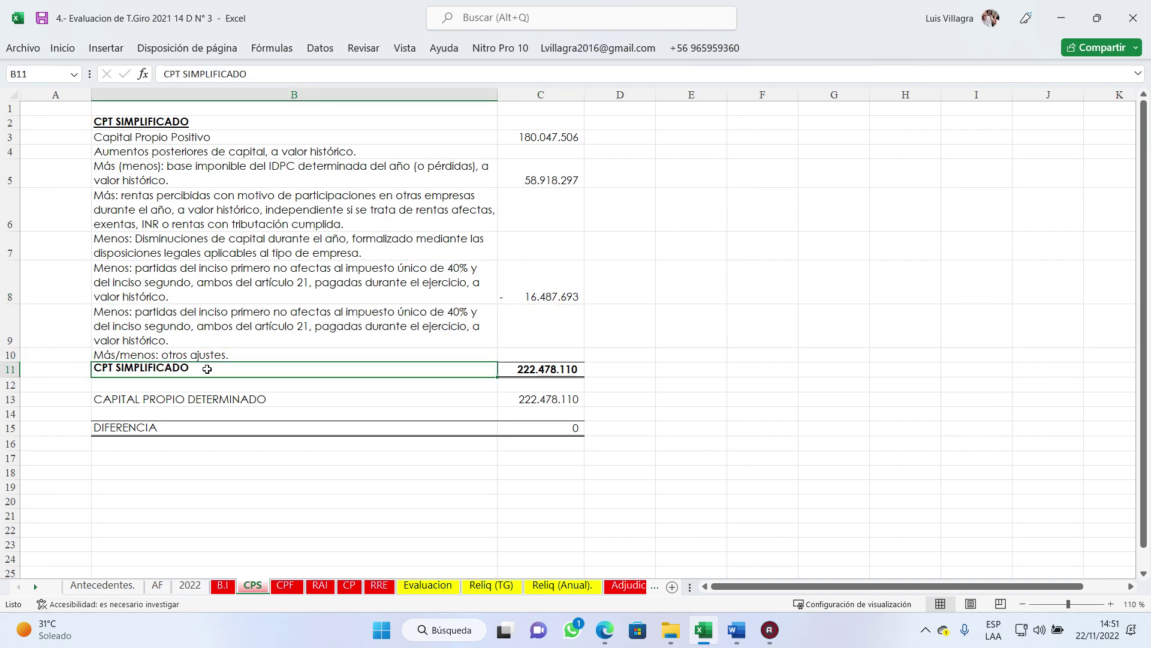
click(577, 369)
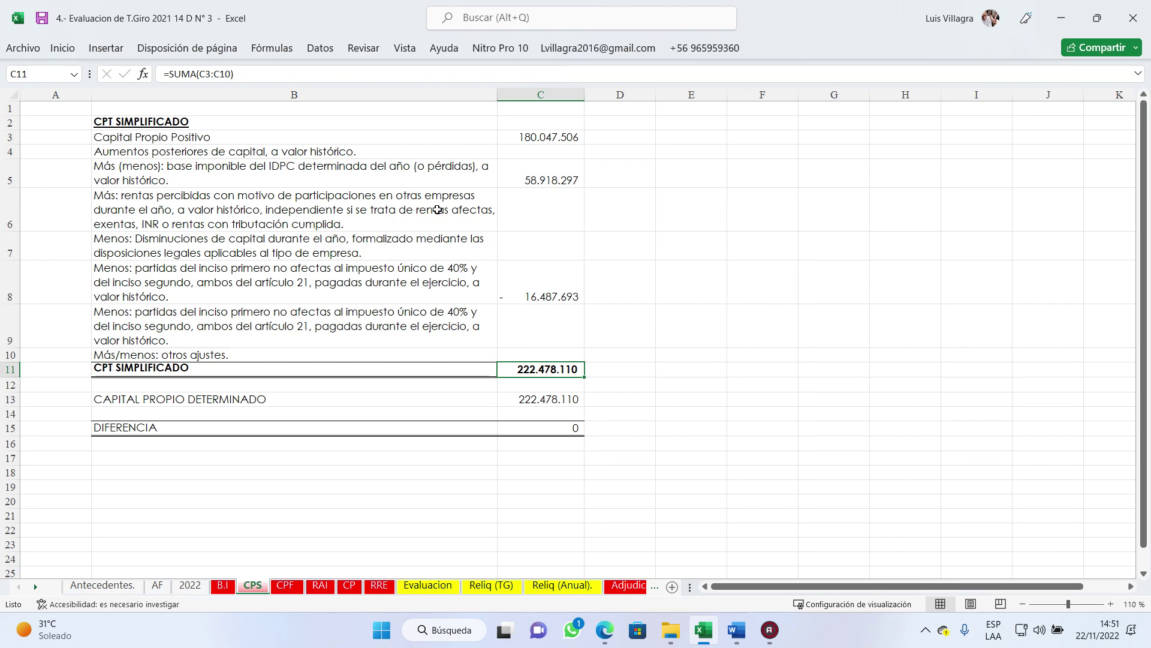
Step: On the CPF sheet, inspect the Total Activos formulas and the TERRENO deduction in C9 and the TG column
click(285, 585)
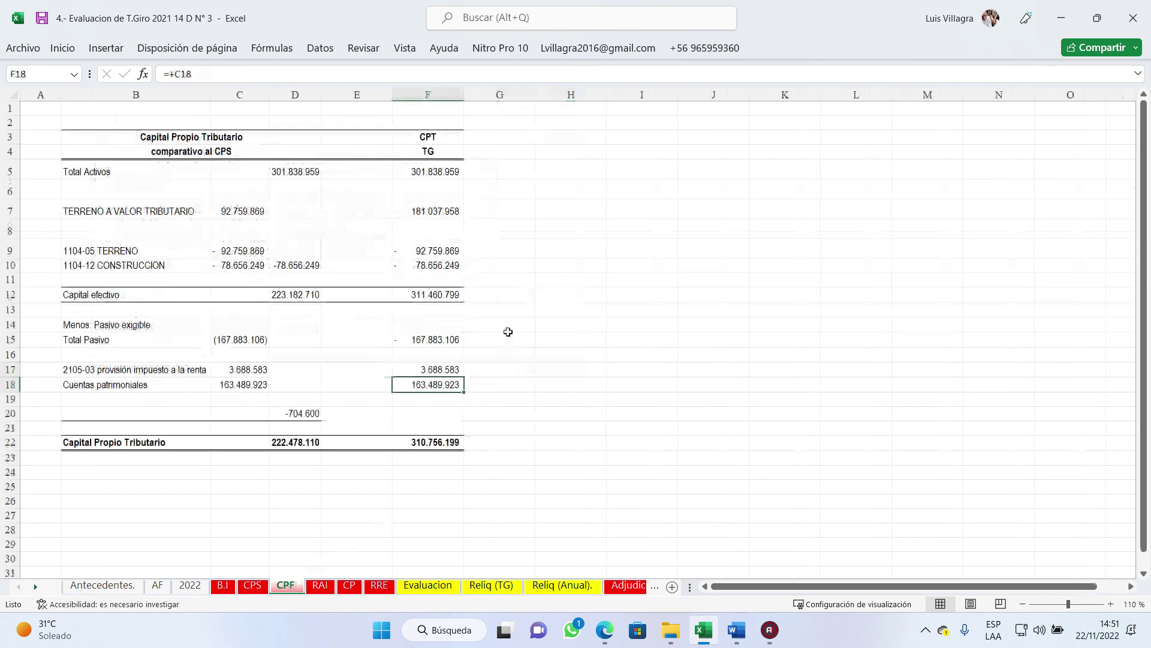
click(295, 172)
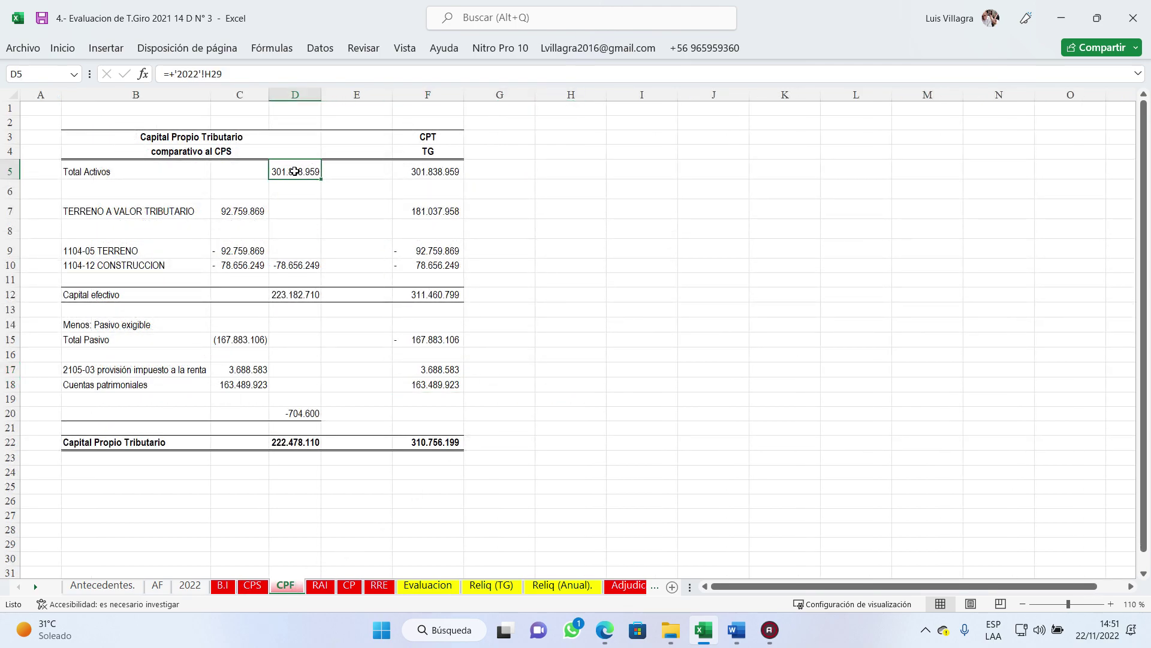
click(457, 173)
click(300, 170)
click(249, 207)
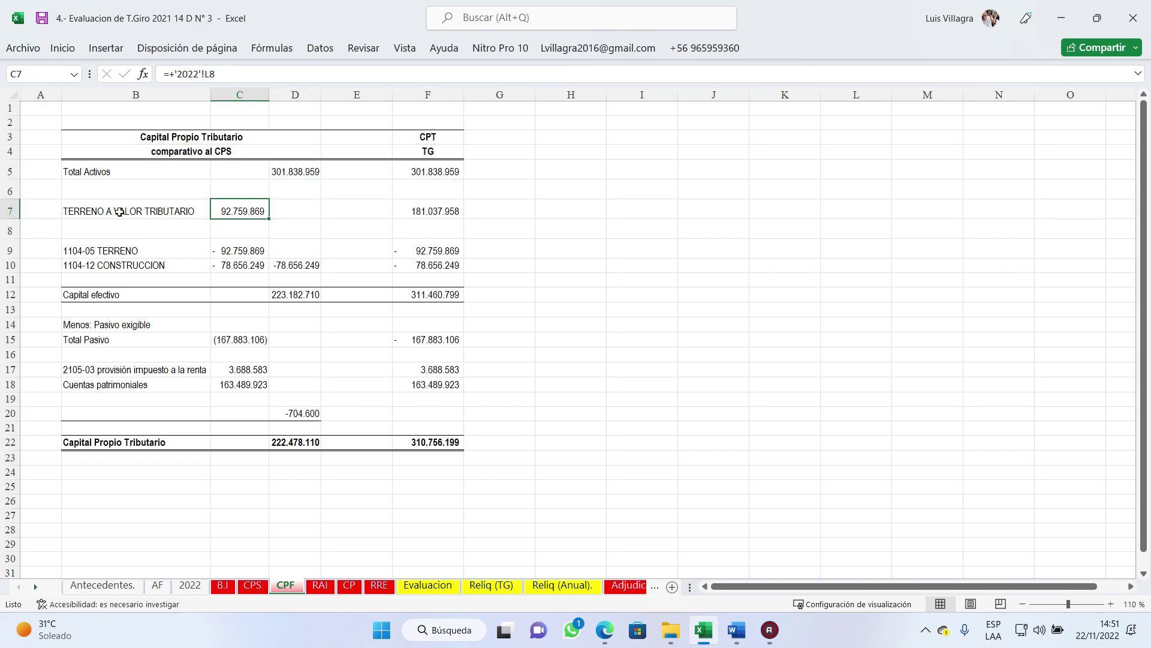
click(111, 211)
click(141, 249)
click(251, 248)
click(249, 264)
click(296, 265)
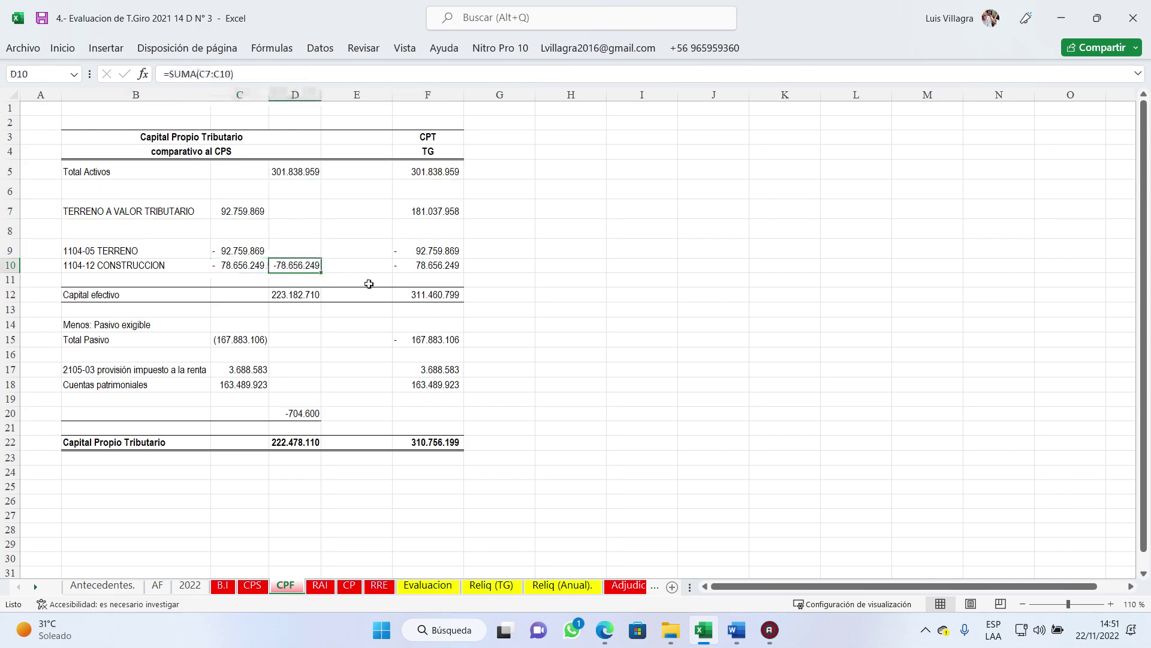
click(441, 251)
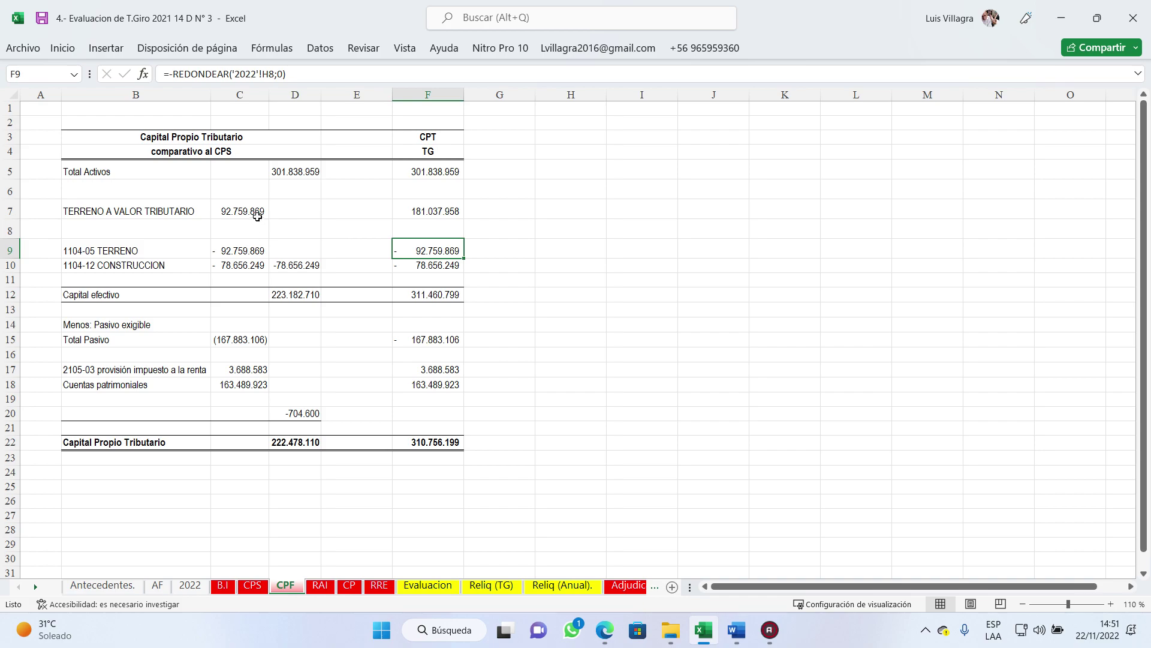
Step: Recheck the TERRENO deduction, then inspect the CONSTRUCCION deduction formulas in C10 and F10
click(255, 216)
click(248, 257)
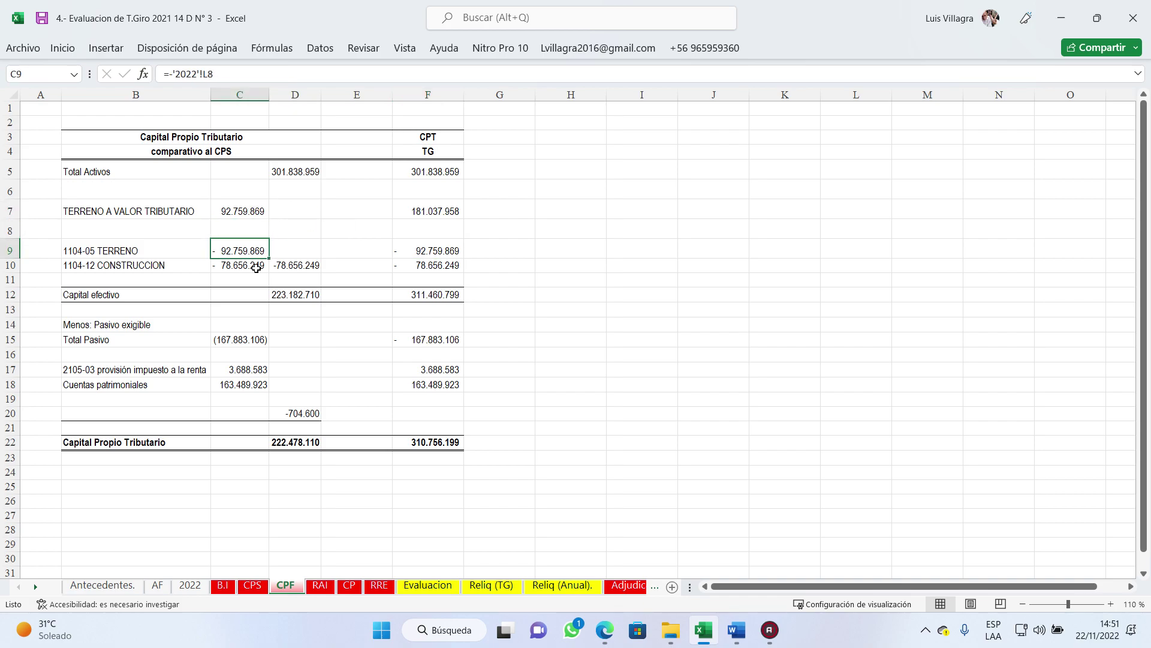
click(250, 216)
click(249, 252)
click(237, 267)
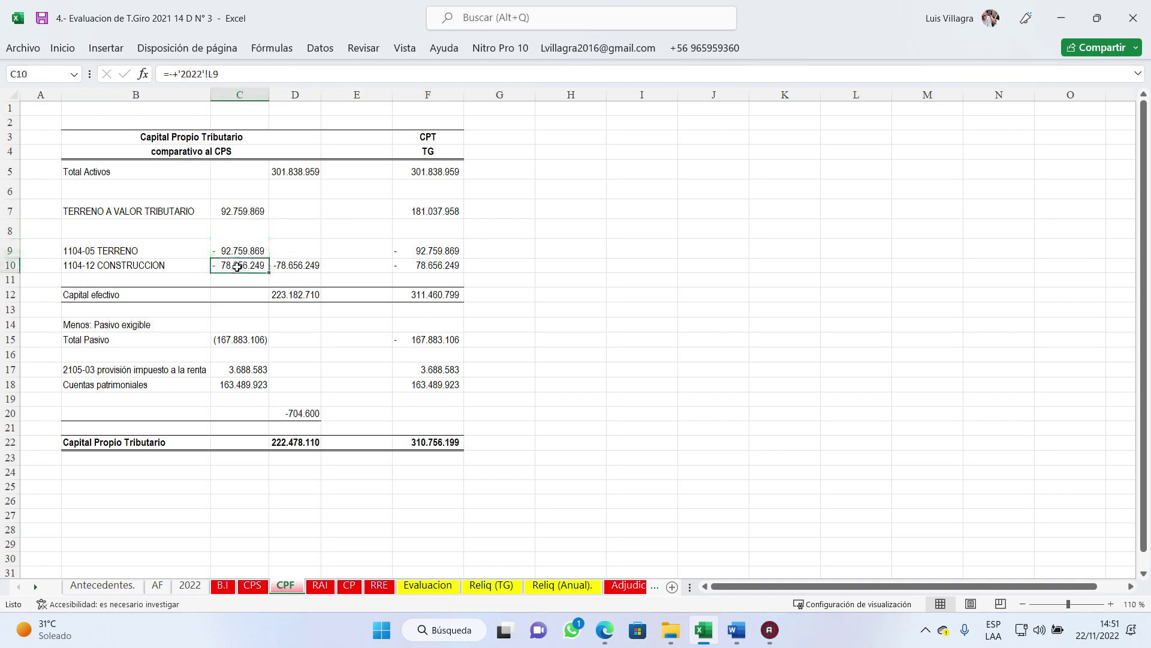
click(450, 266)
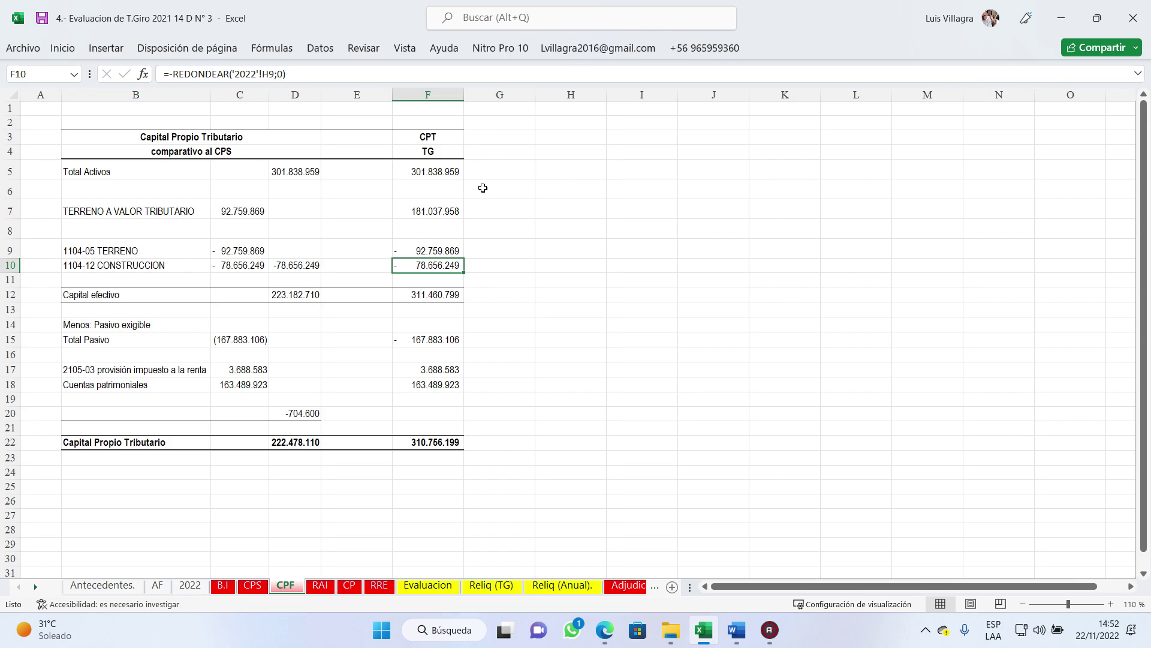
Step: Trace the TERRENO A VALOR TRIBUTARIO row's land value from C7 to the F7 formula
click(111, 211)
click(257, 214)
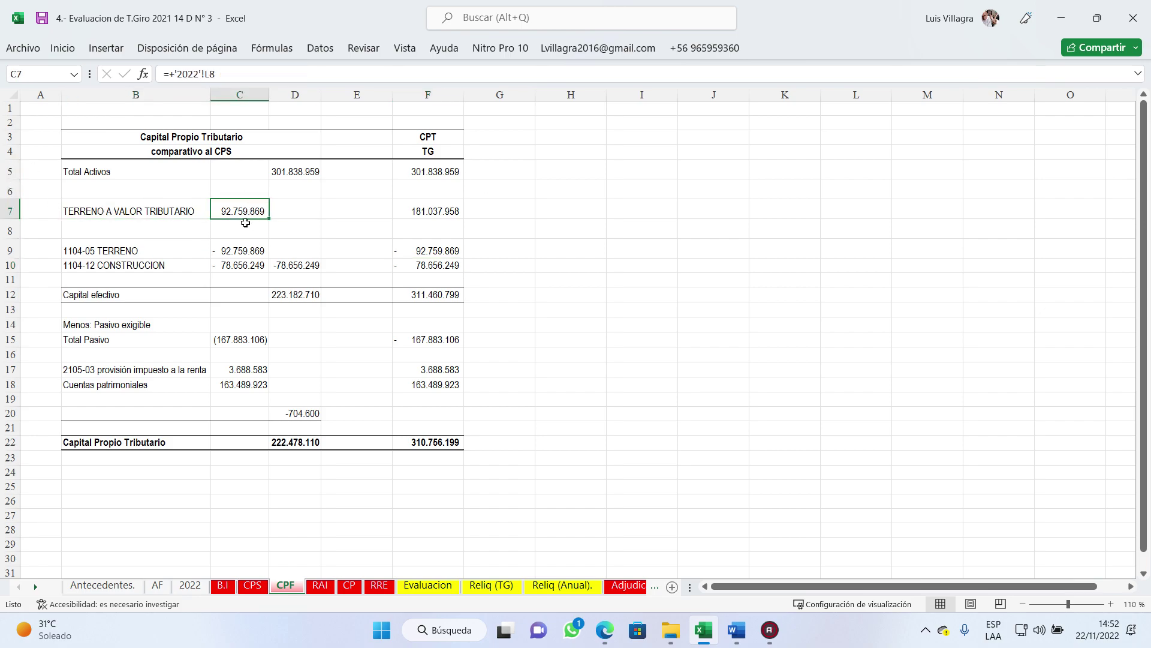
click(234, 246)
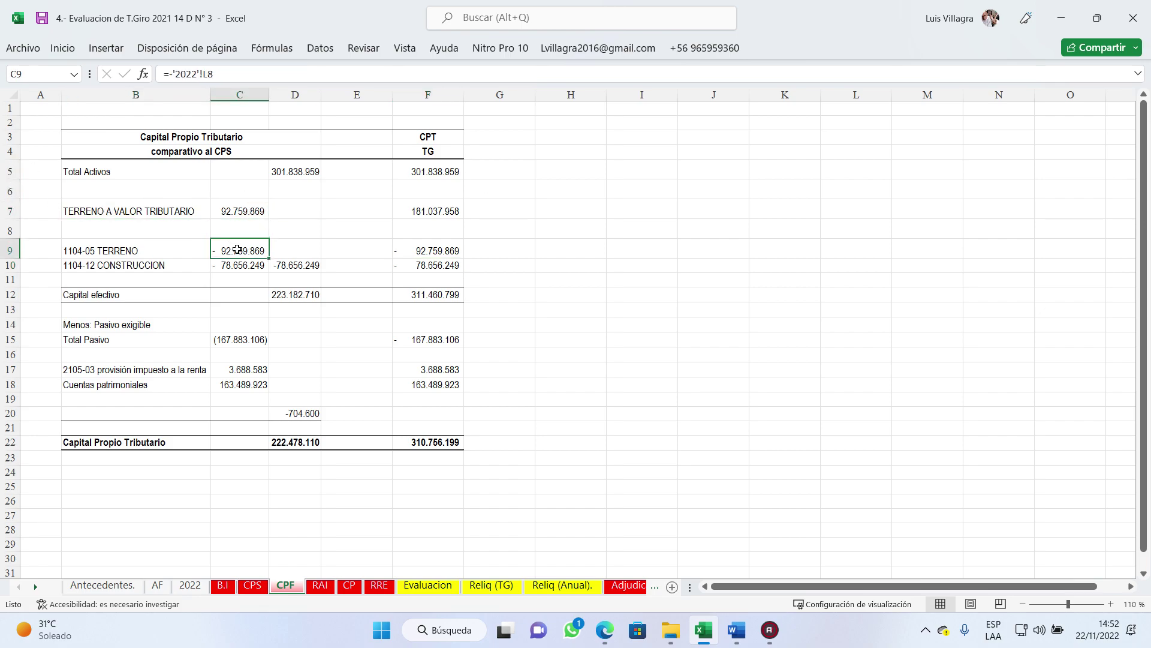
click(443, 209)
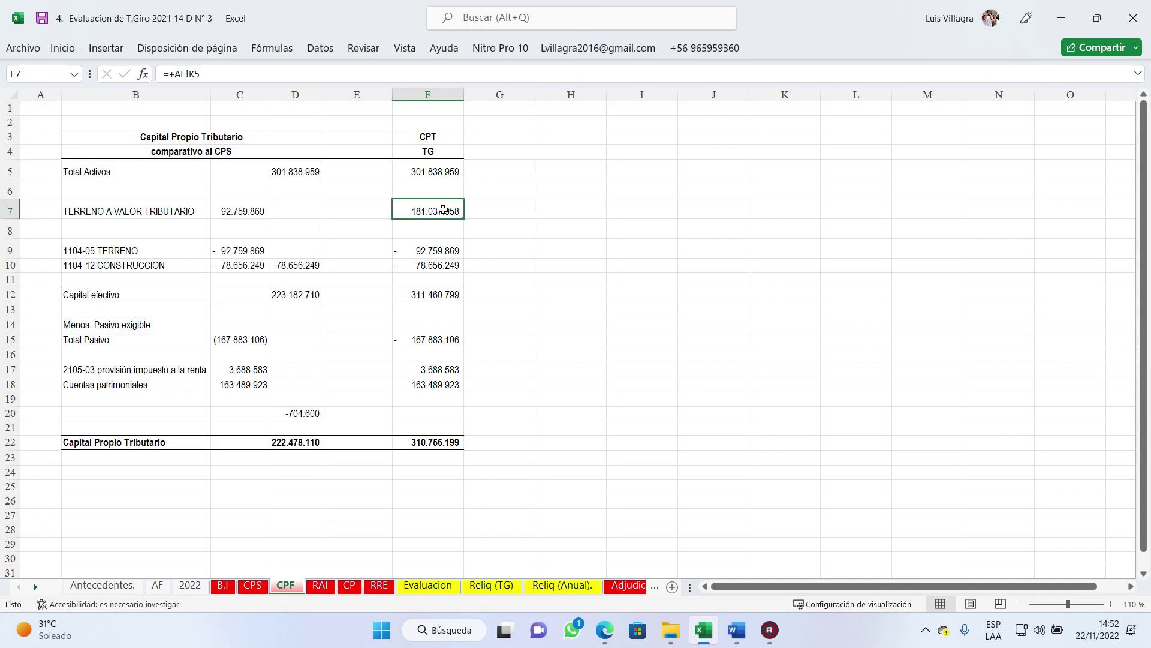
click(435, 172)
click(434, 151)
click(441, 207)
Step: Inspect the Capital efectivo sum in F12, Total Pasivo in F15 and the CPT tax provision
click(287, 294)
click(428, 296)
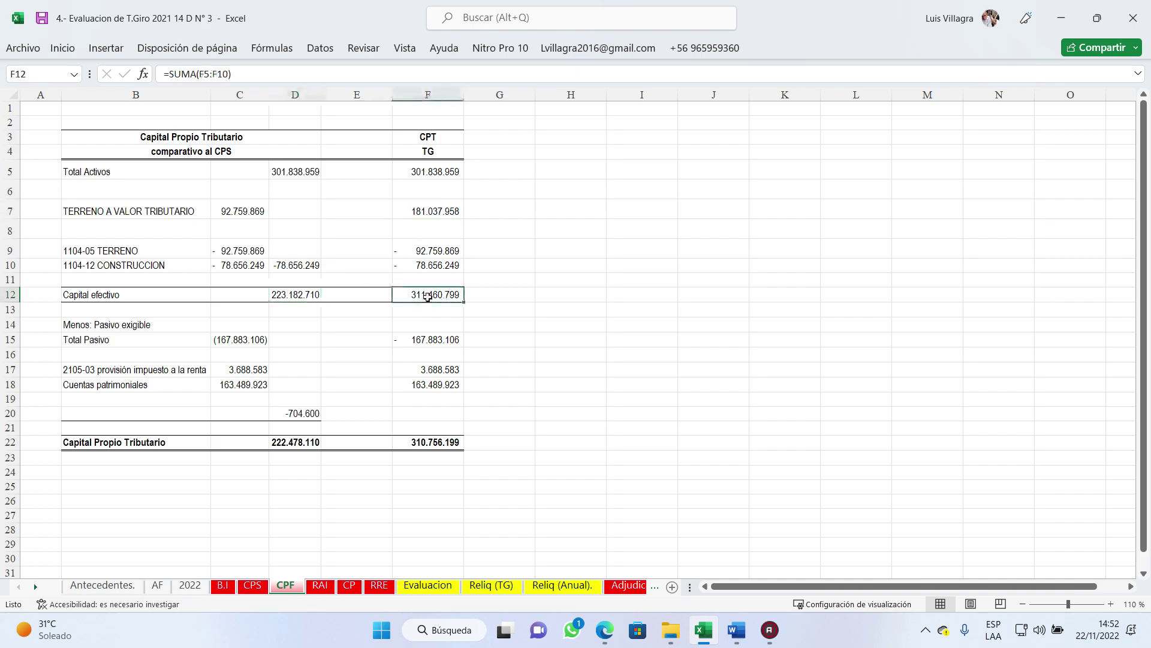
click(302, 292)
click(412, 295)
click(233, 340)
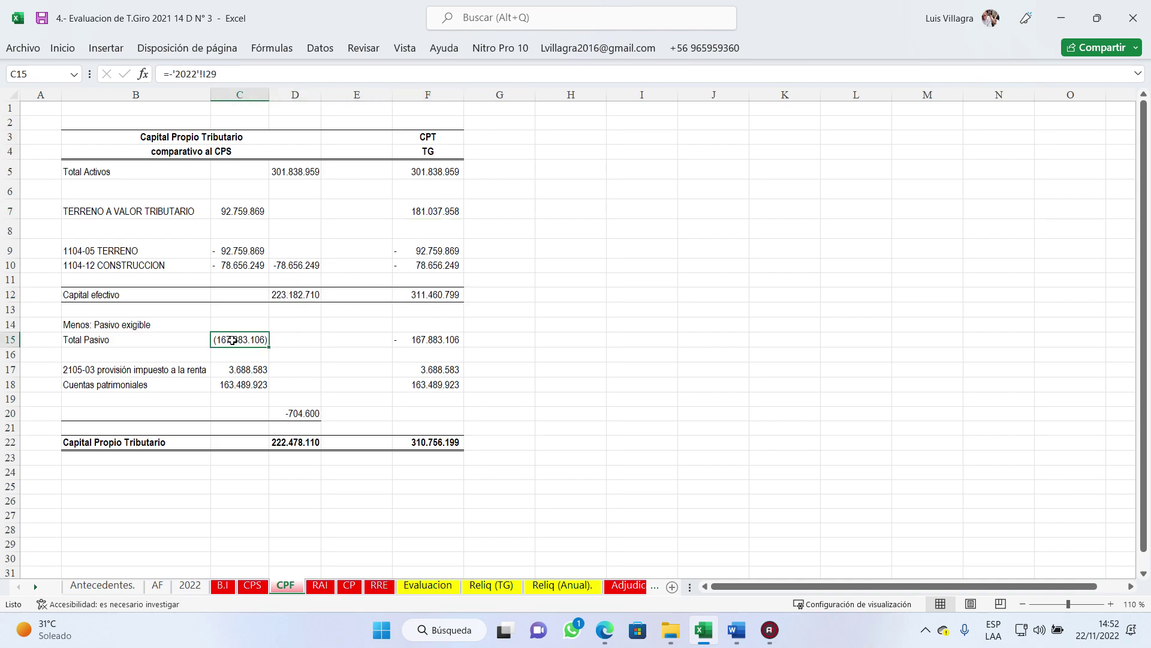
click(429, 342)
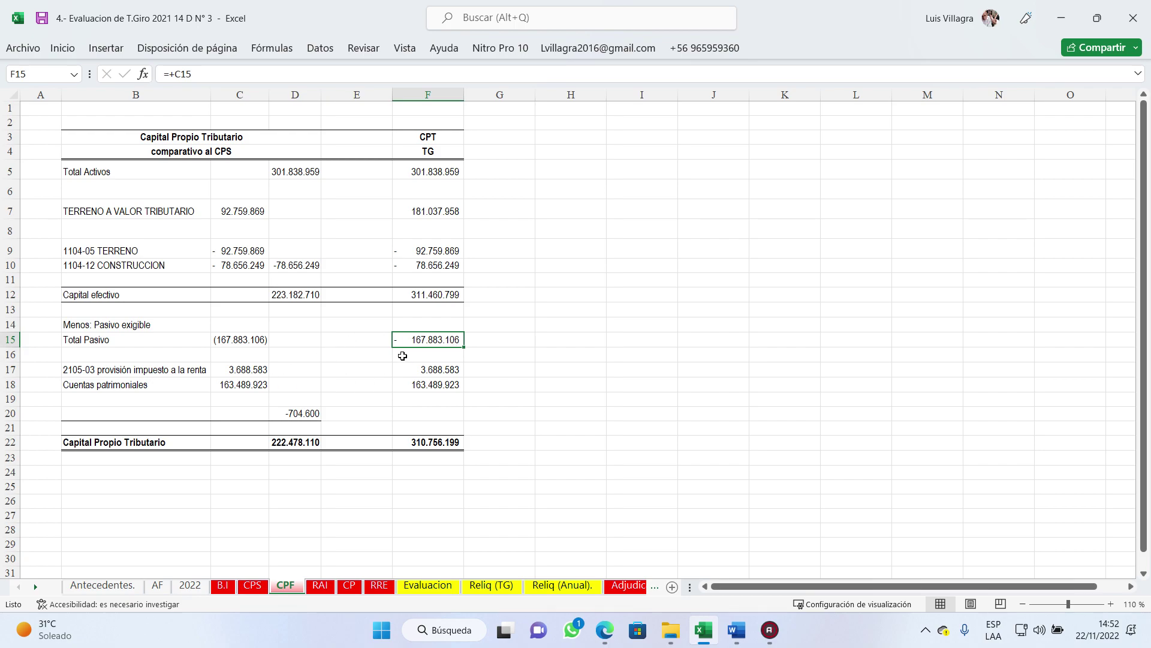
click(137, 366)
click(441, 368)
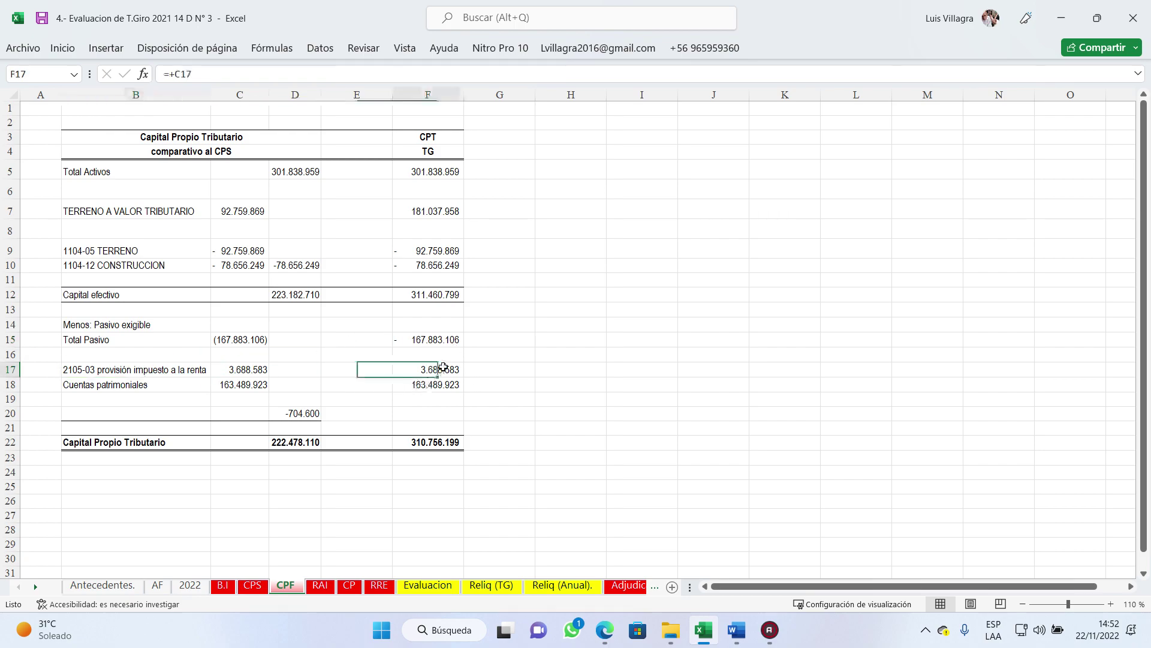
click(439, 339)
Step: Cross-check the refund total on B.I and the income tax provision in the 2022 Pasivo
click(440, 365)
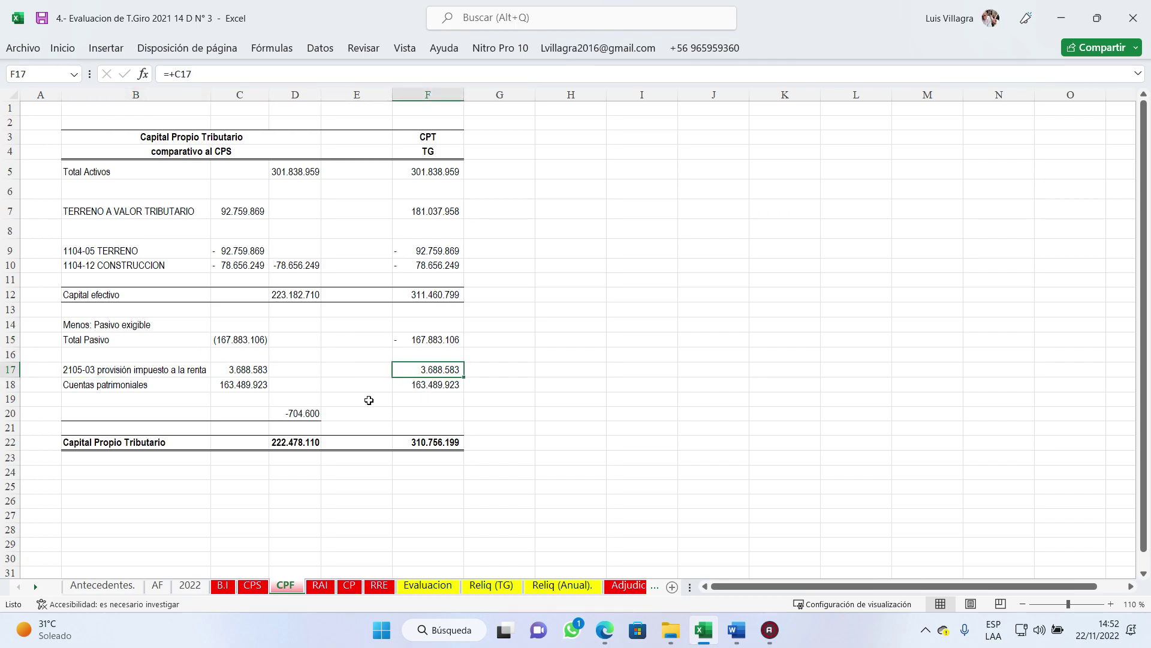
click(222, 585)
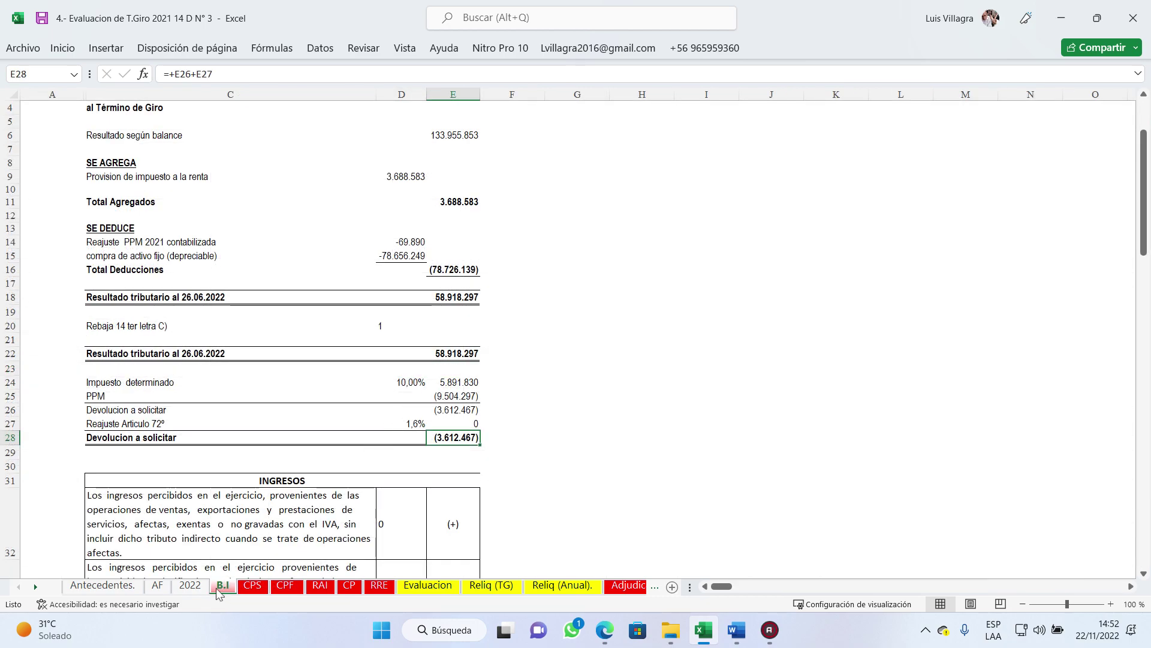
click(570, 368)
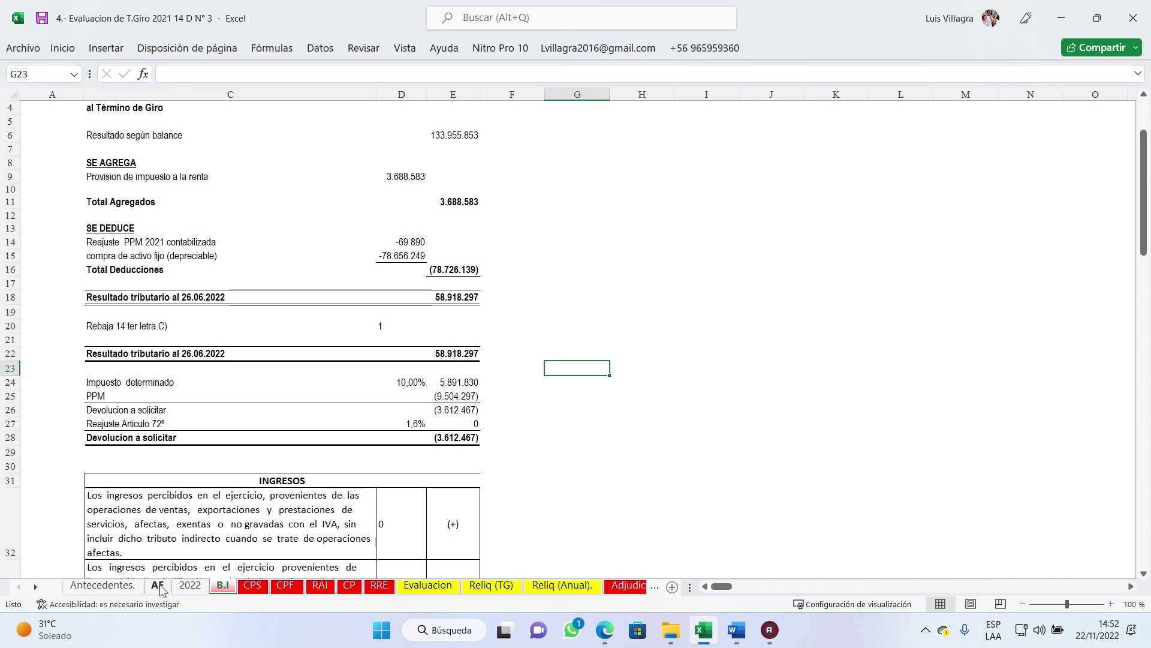
click(189, 586)
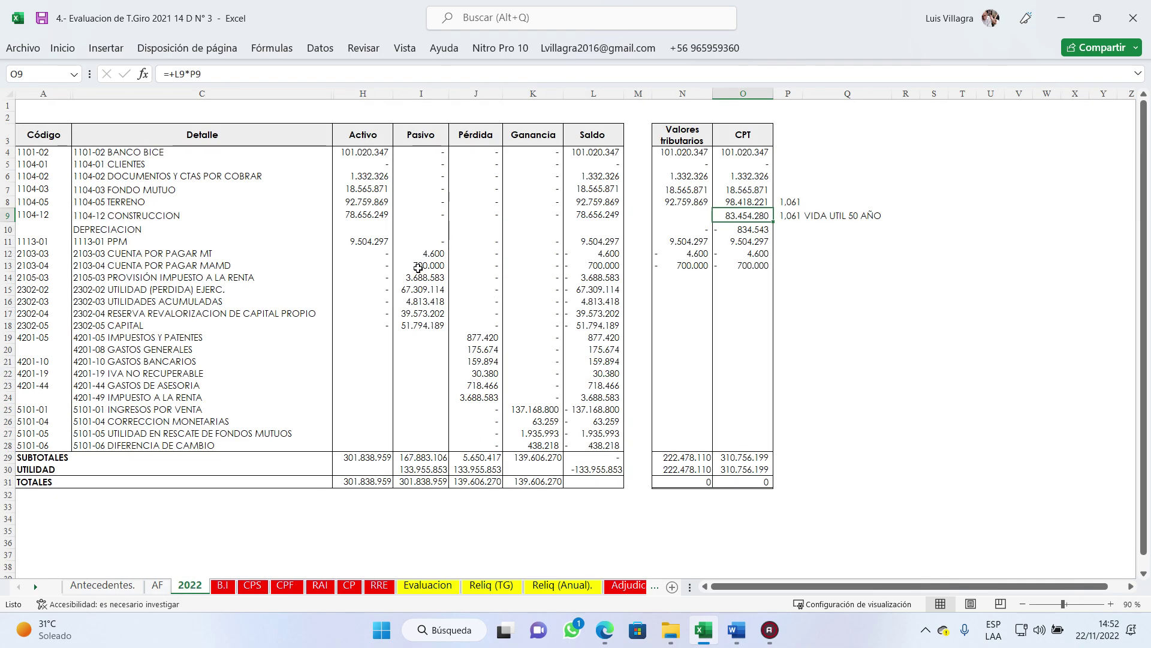
click(415, 277)
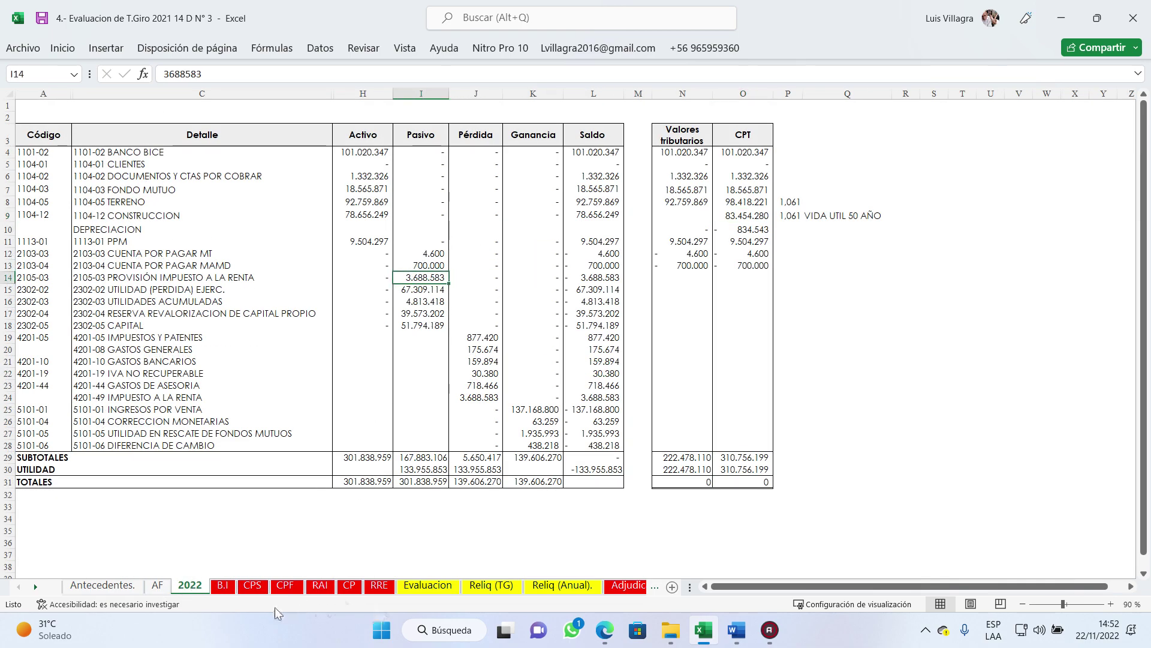
Step: Compare CPF's Cuentas patrimoniales (163.489.923) with the sum of 2022 equity accounts I15:I18
click(285, 586)
click(164, 386)
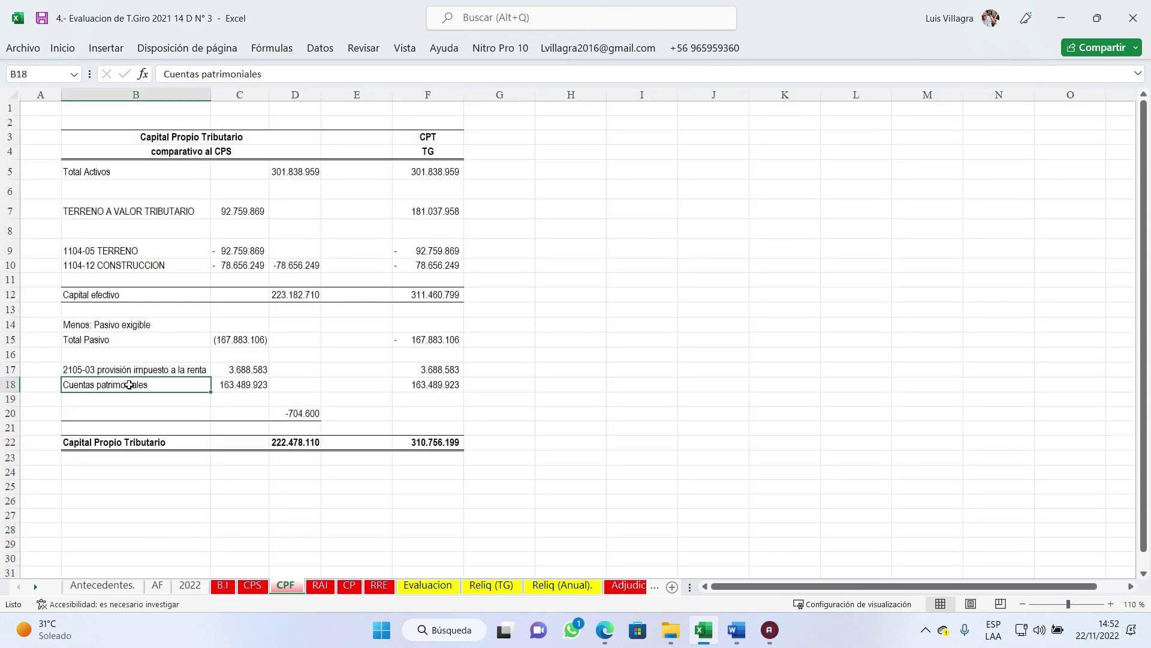
click(446, 381)
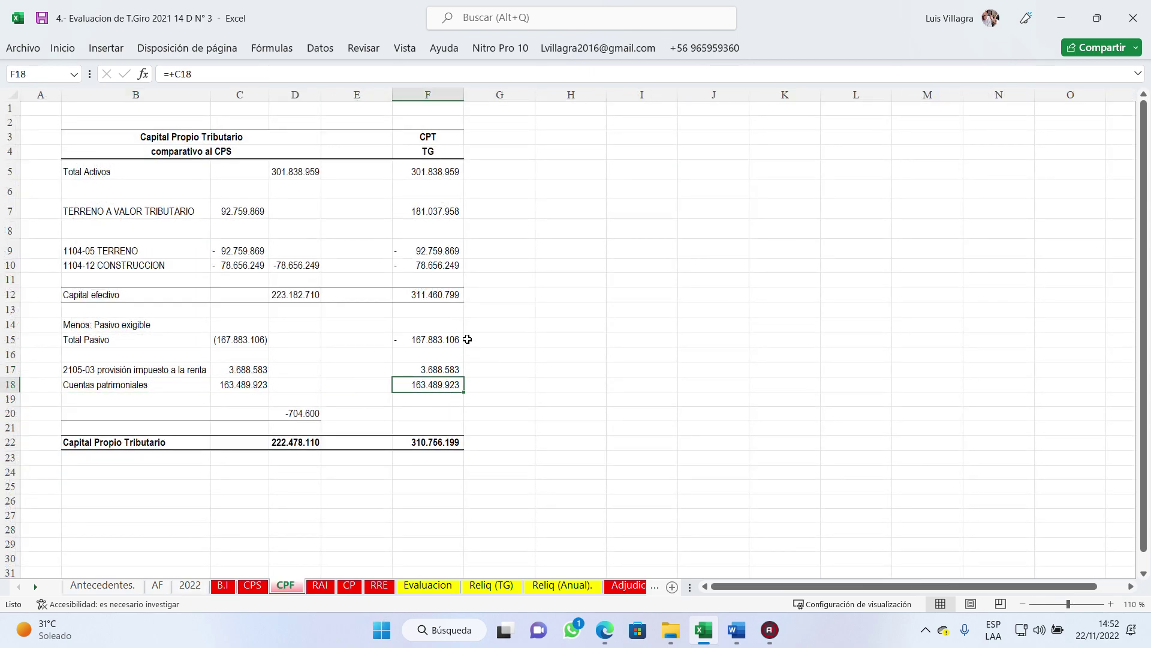
click(184, 587)
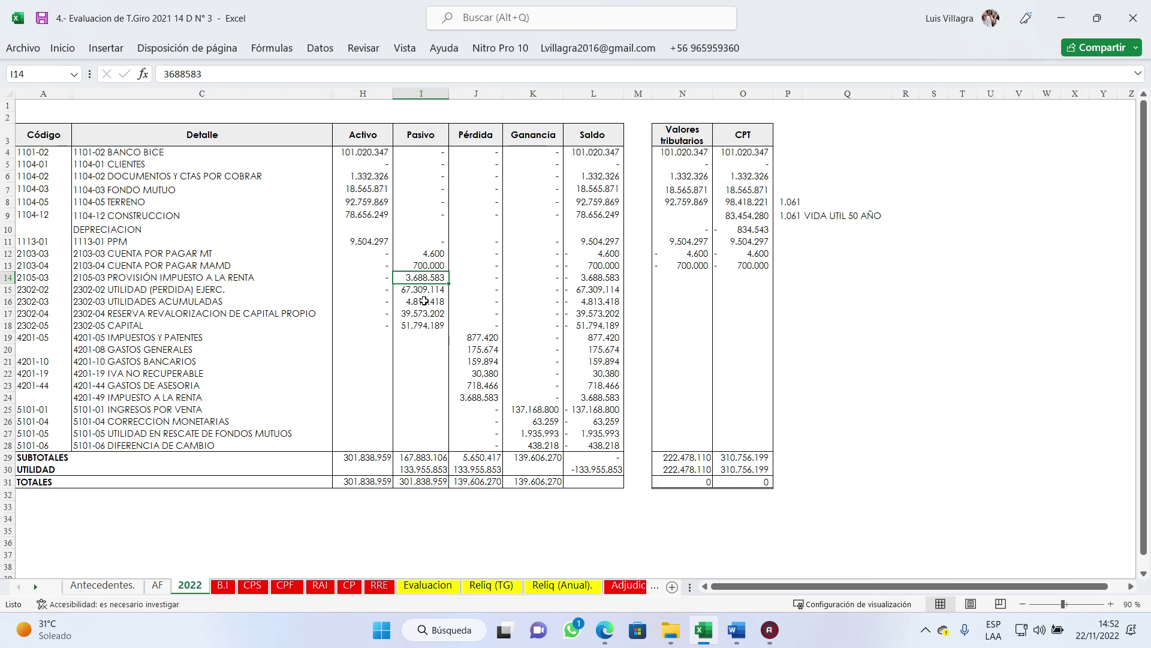
drag(420, 289, 419, 325)
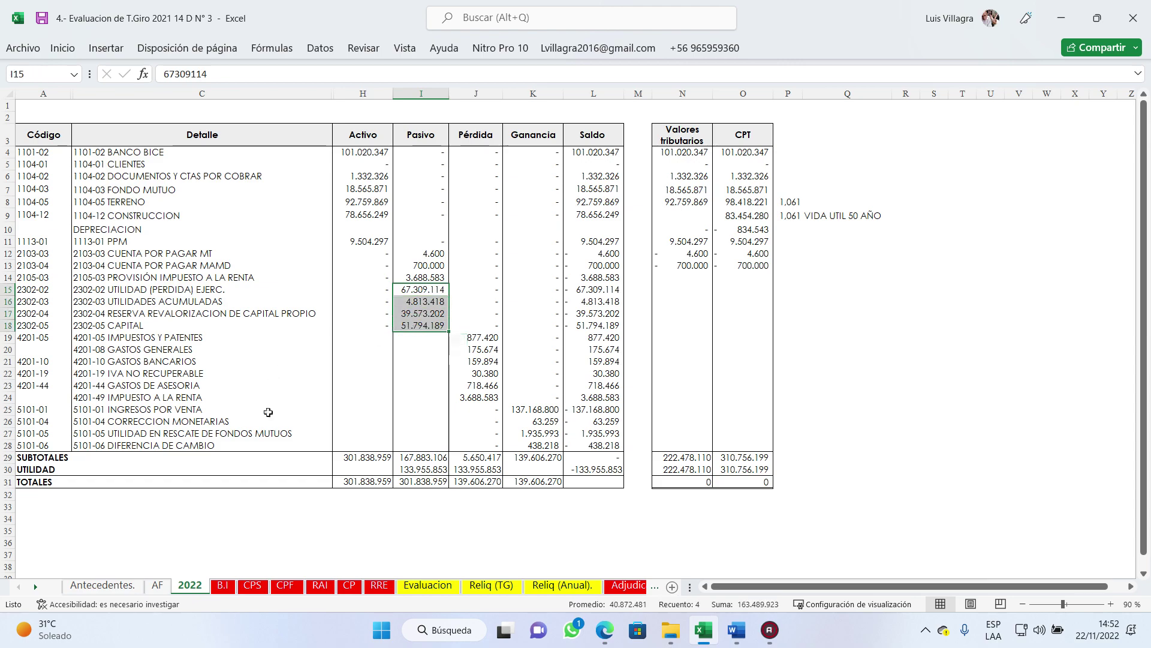
click(320, 586)
click(292, 586)
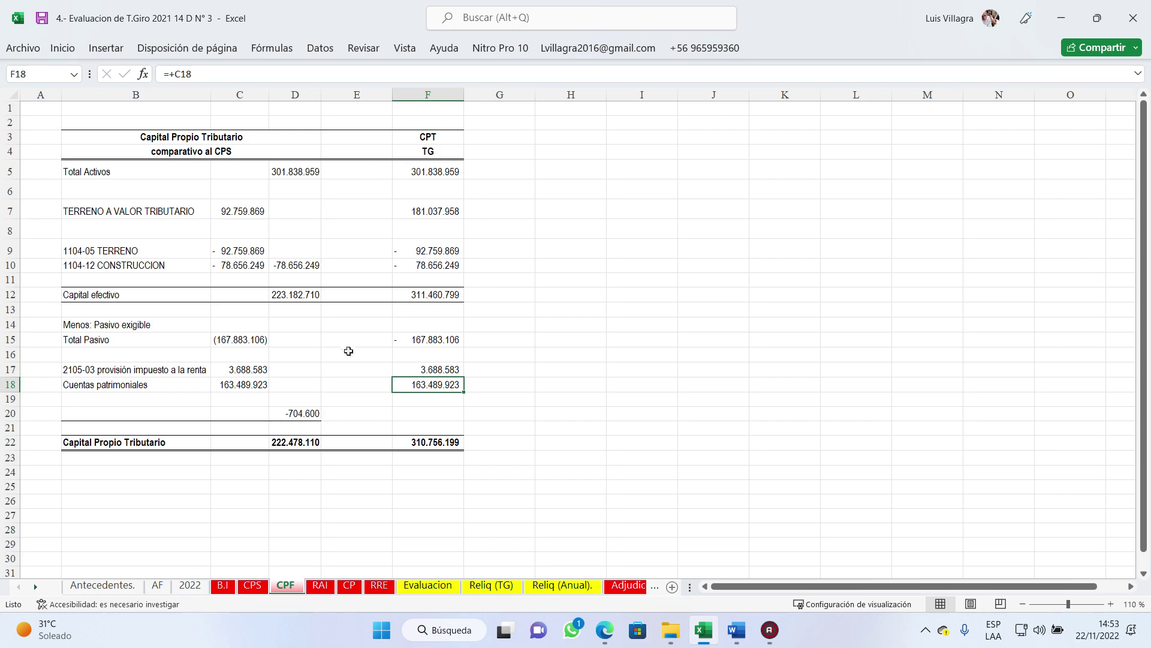
Step: Trace the RAI sheet's 222.478.110 CPT, 100.744.000 capital aportado and 121.734.110 RAI formulas
click(320, 585)
scroll(627, 354, up, 6)
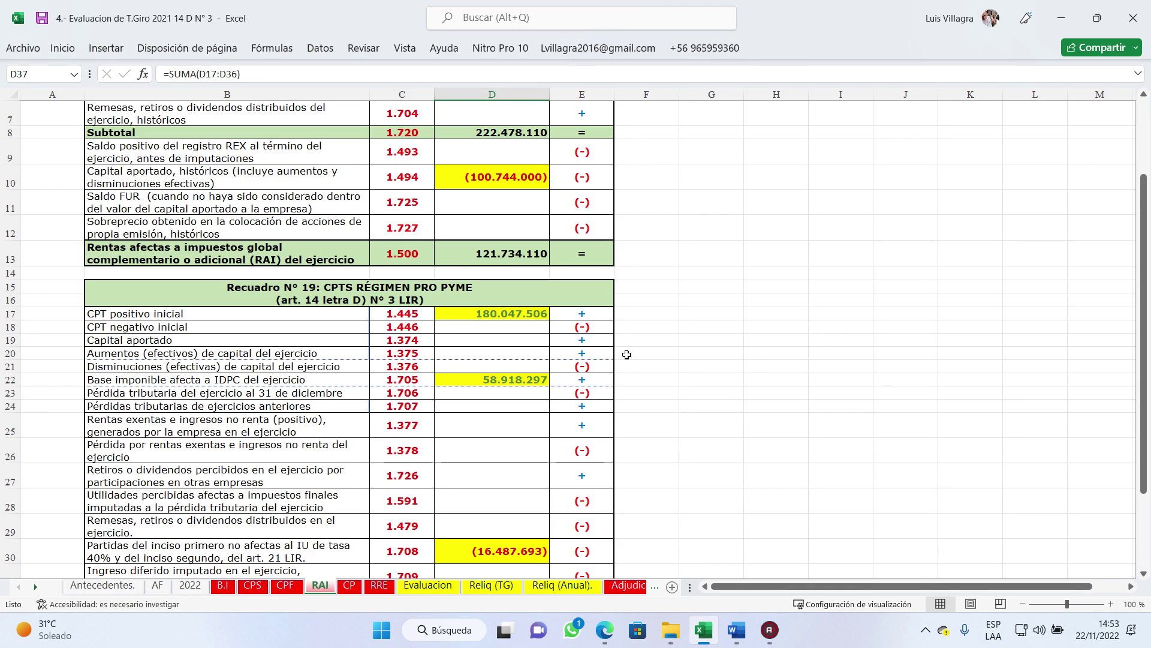
scroll(629, 351, up, 2)
scroll(629, 351, up, 1)
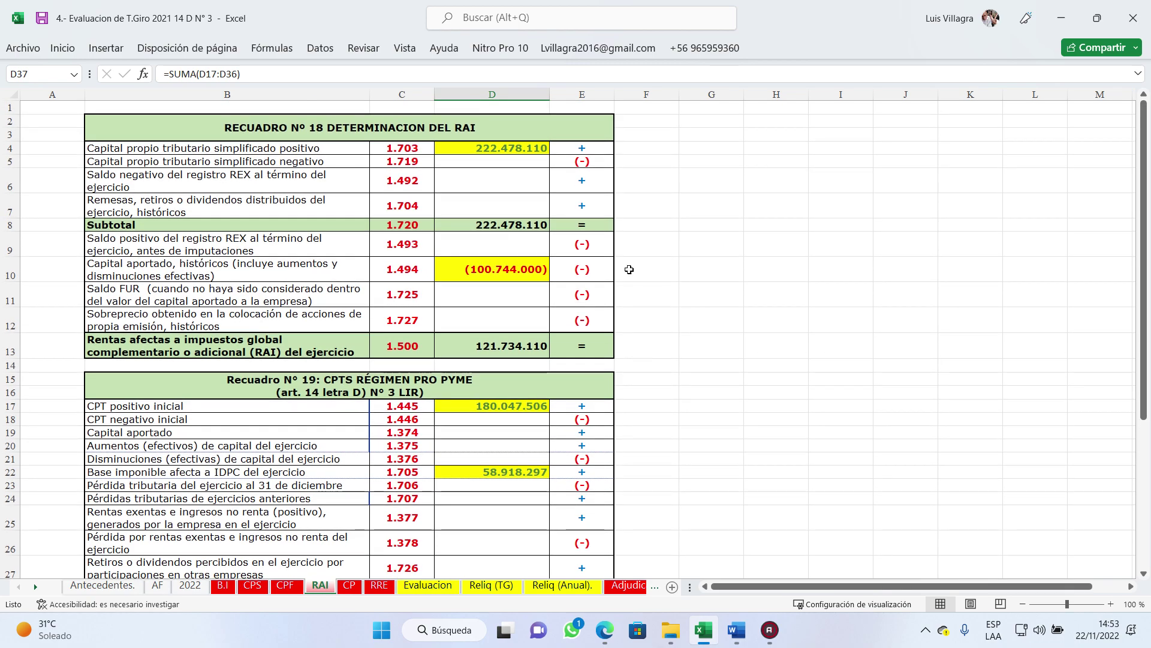
click(520, 146)
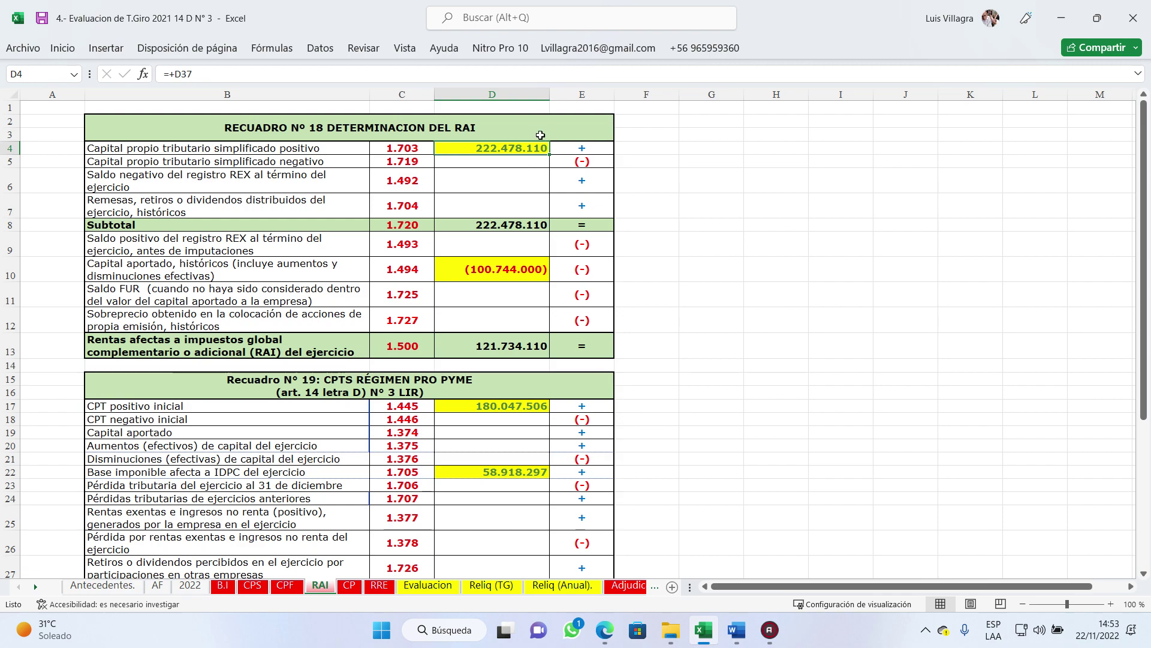
click(491, 268)
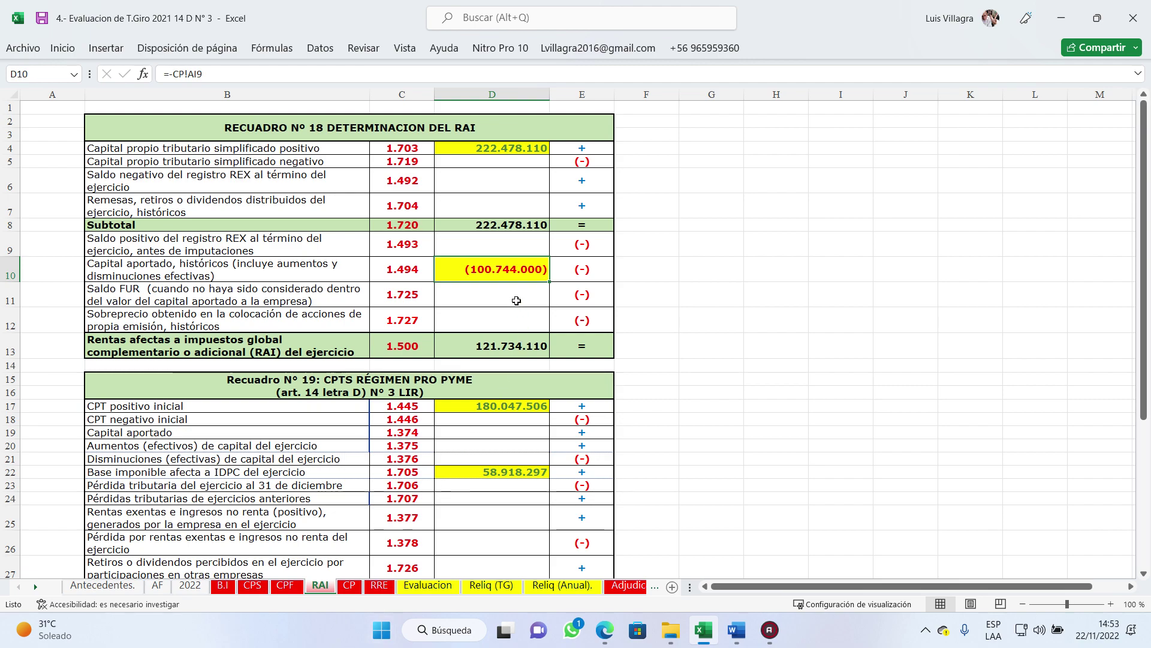
click(270, 340)
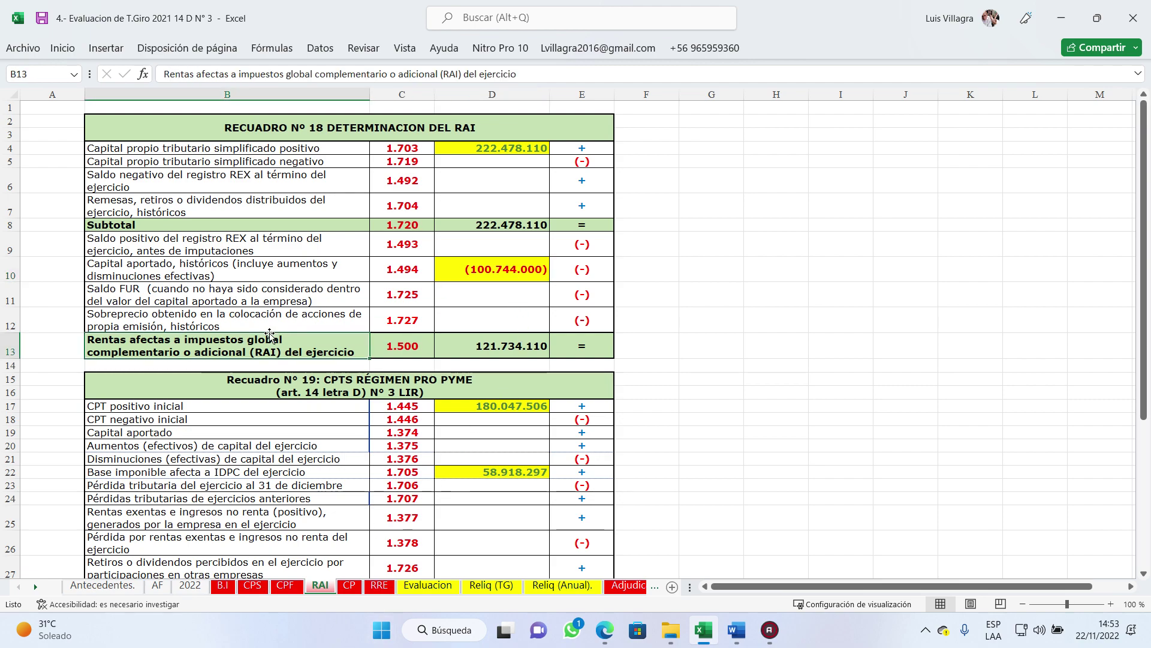
key(Right)
key(Right)
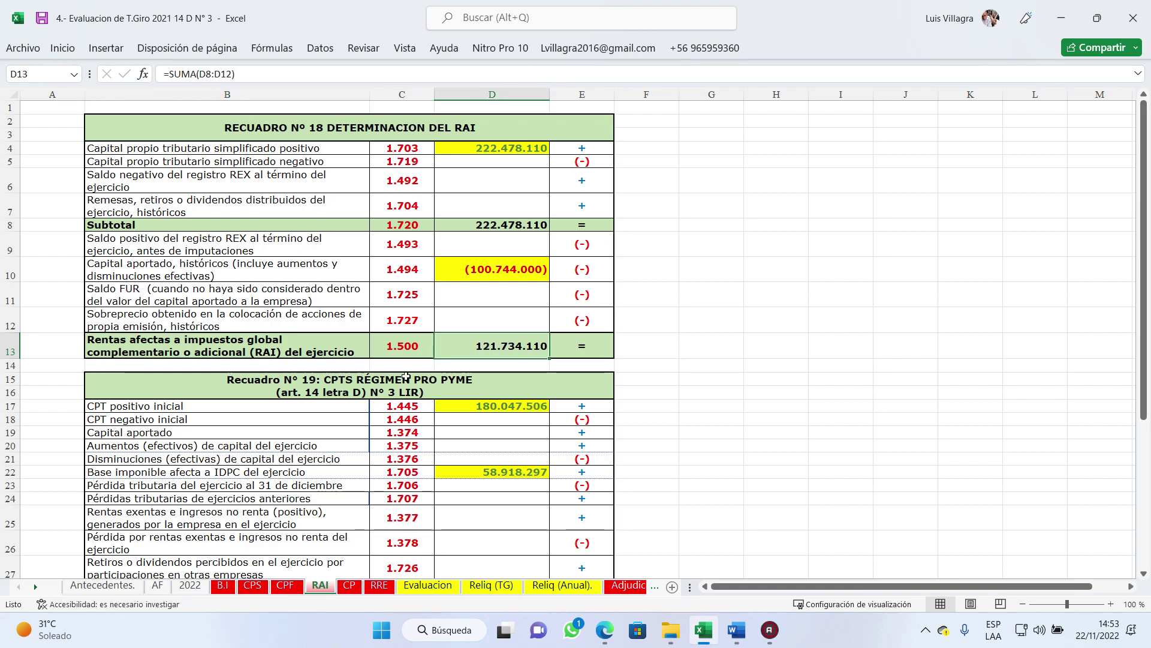
Step: Check the sources of the Subtotal, CPT positivo inicial, IDPC base, art. 21 items and final CPT sum
scroll(514, 432, down, 2)
scroll(514, 432, down, 2)
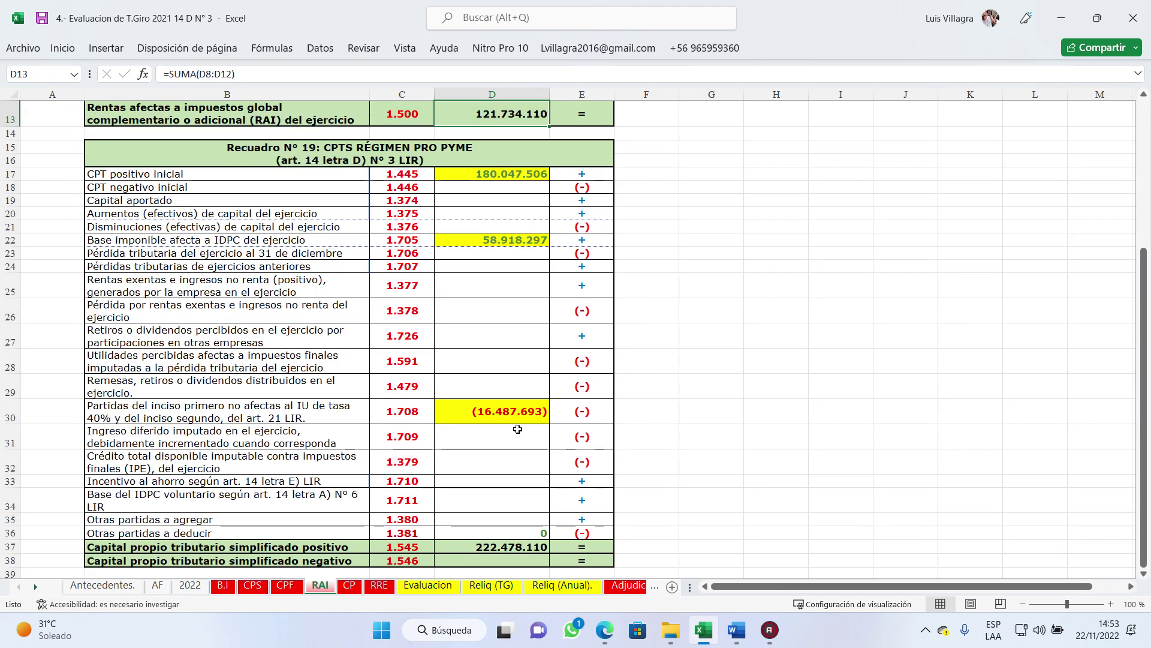
scroll(537, 426, up, 1)
scroll(537, 426, up, 2)
scroll(513, 287, up, 1)
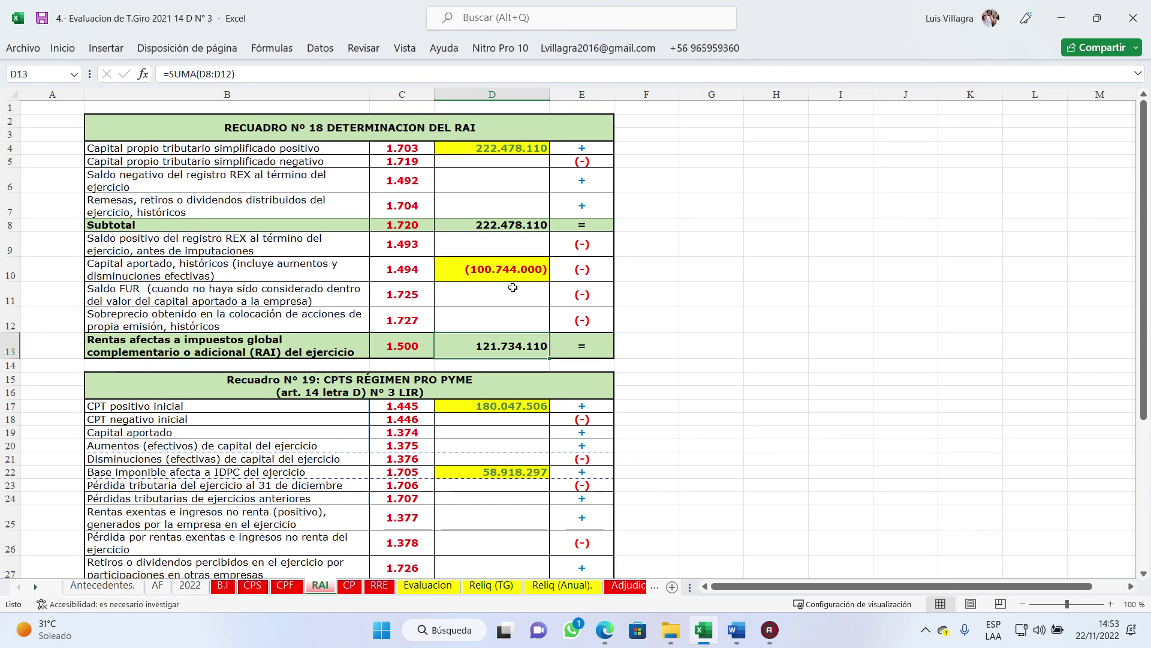
click(490, 226)
scroll(491, 240, down, 2)
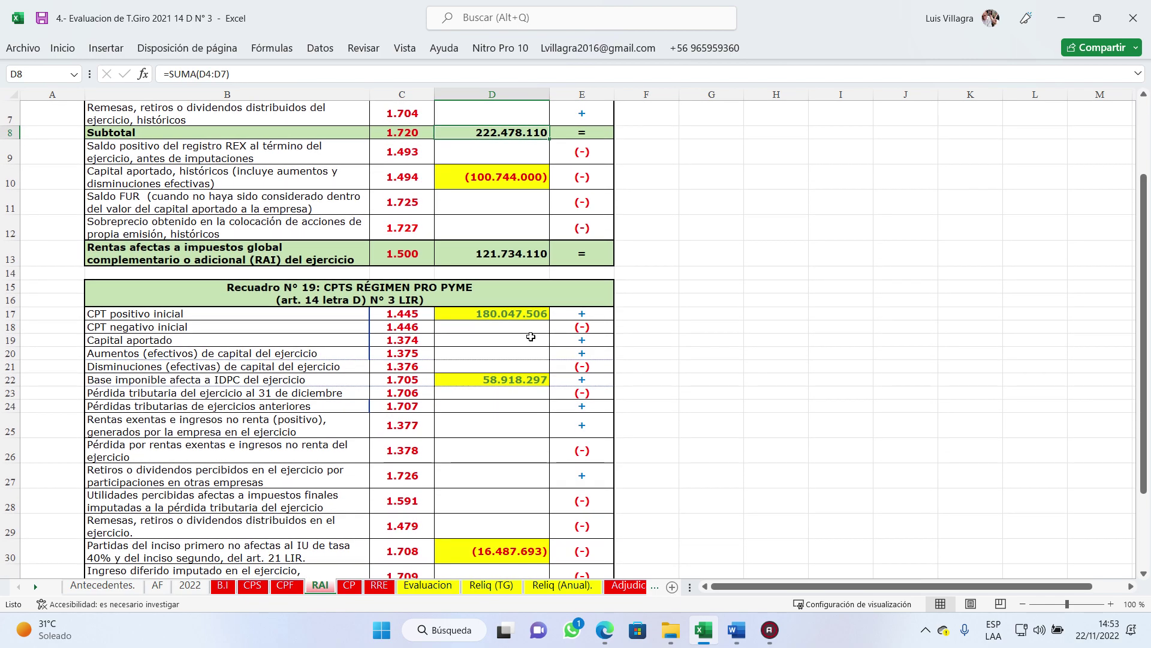
click(491, 314)
click(504, 379)
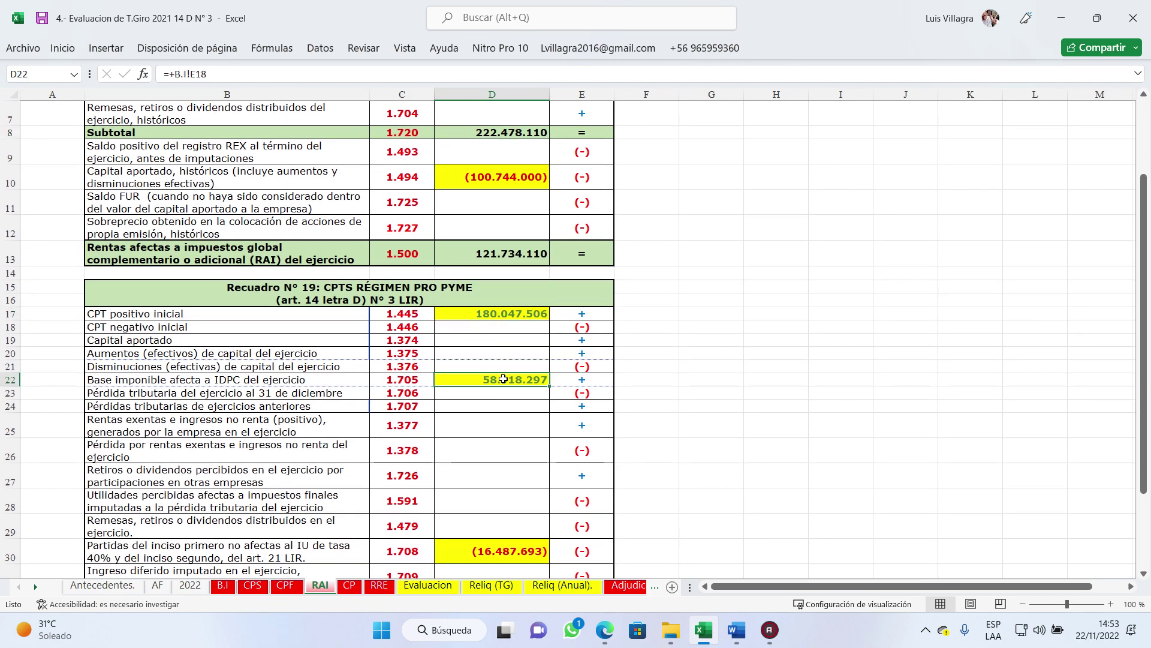
scroll(504, 379, down, 3)
click(509, 283)
click(518, 359)
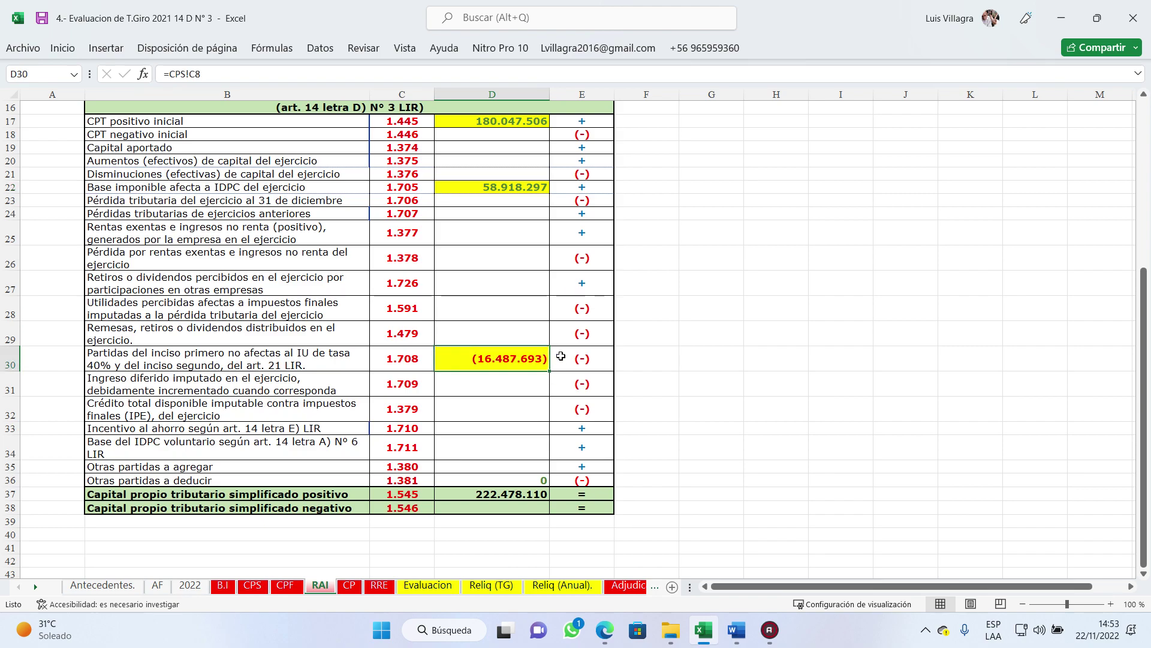
click(489, 497)
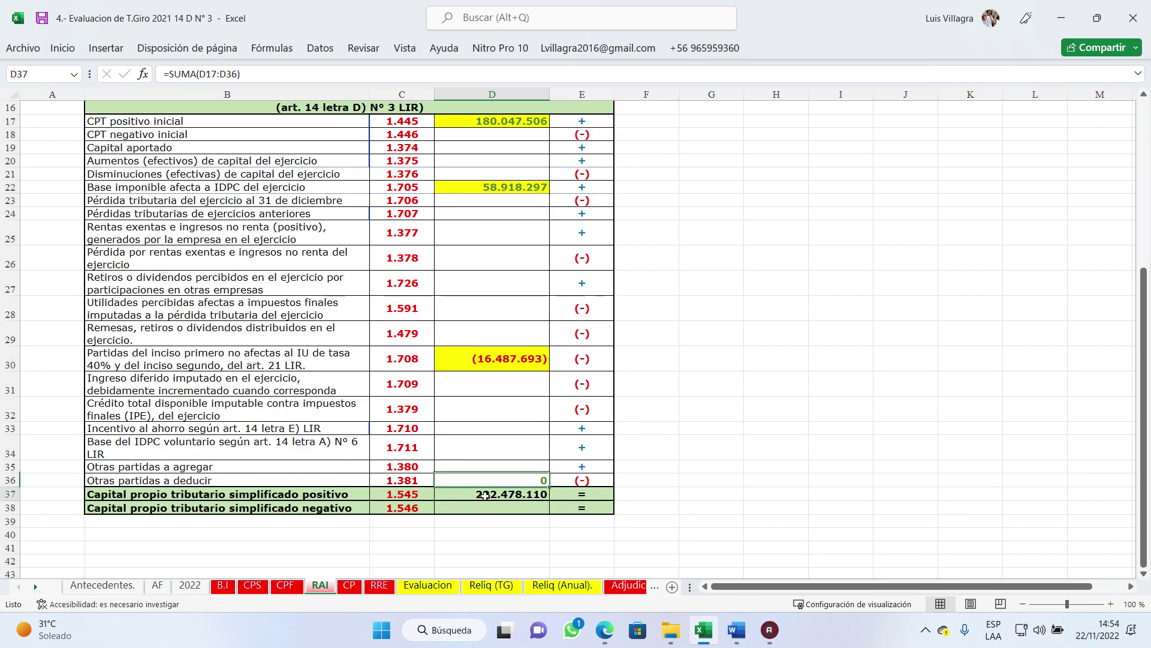
scroll(635, 415, up, 5)
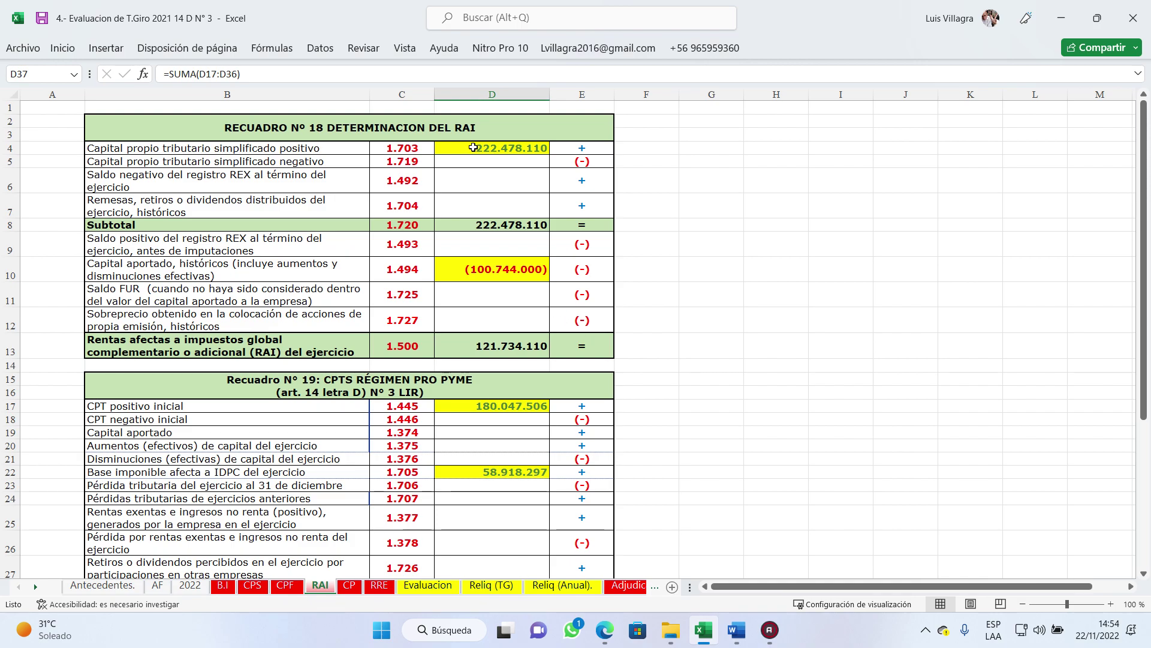
click(352, 586)
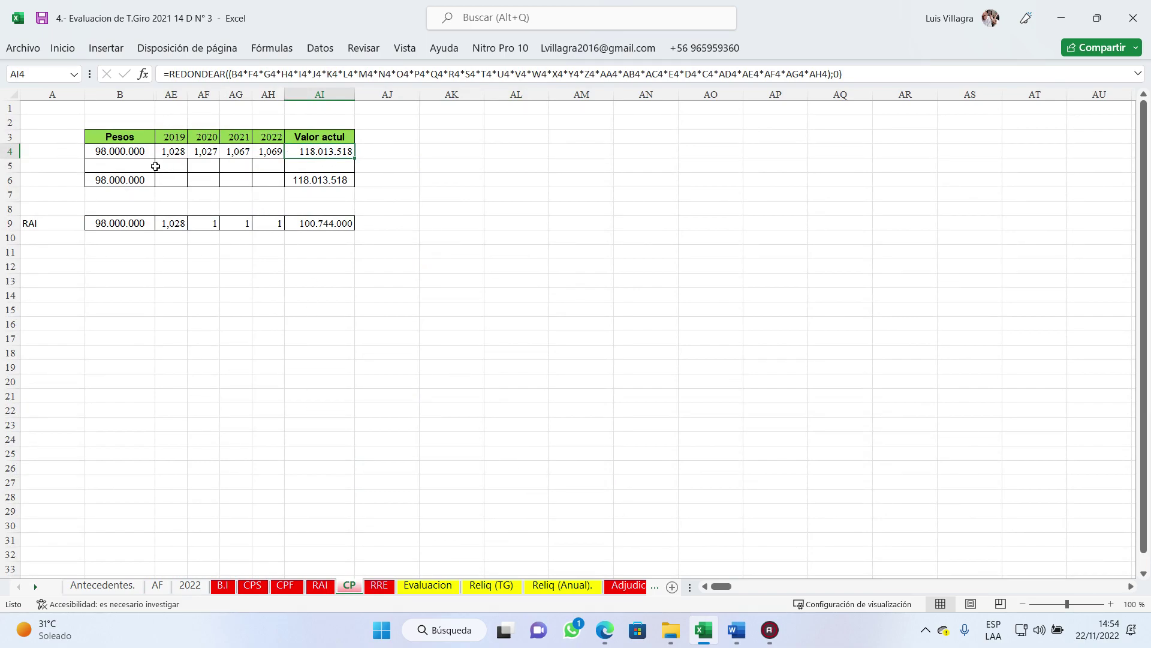
click(42, 237)
click(127, 223)
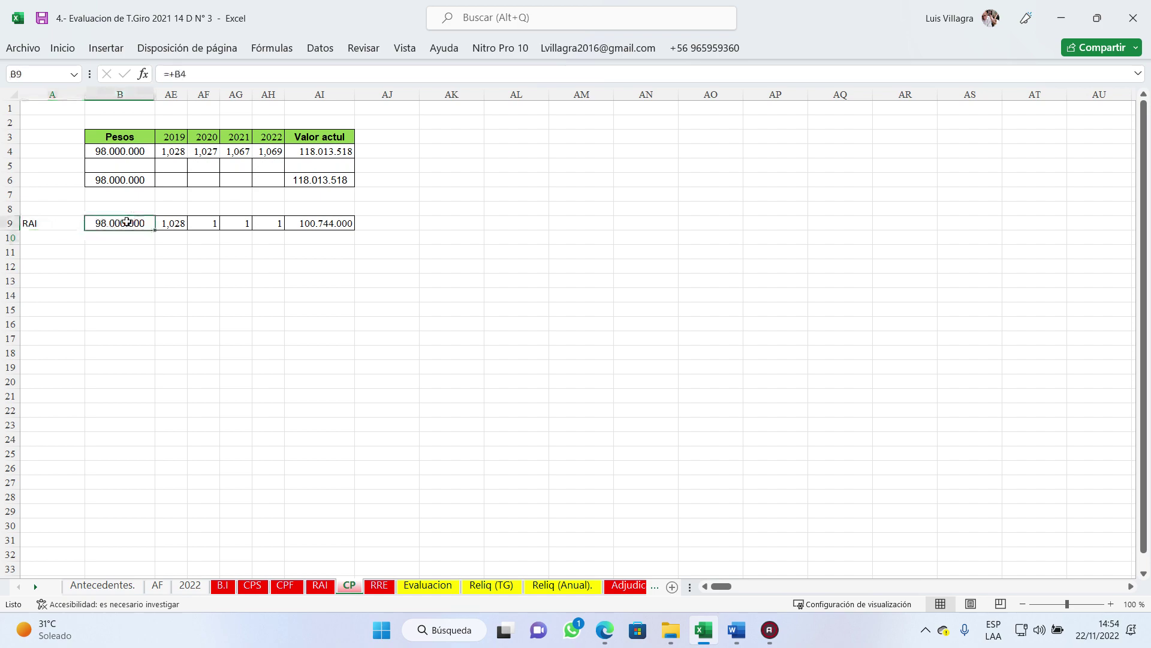
click(171, 179)
click(135, 156)
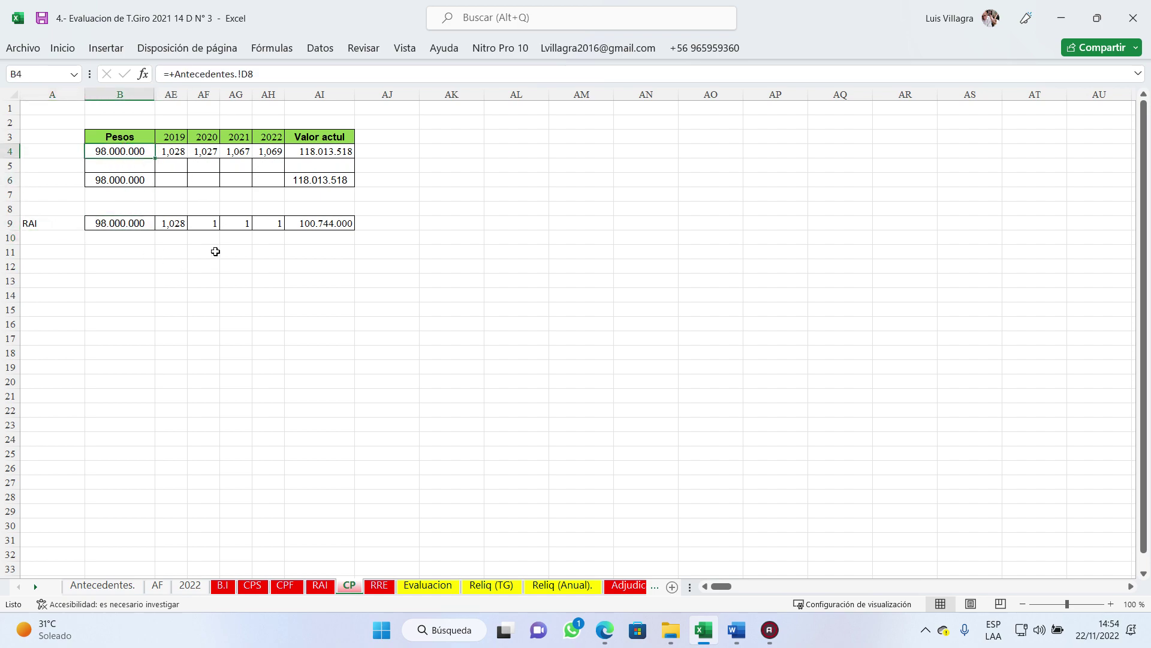
click(109, 223)
click(171, 227)
click(215, 226)
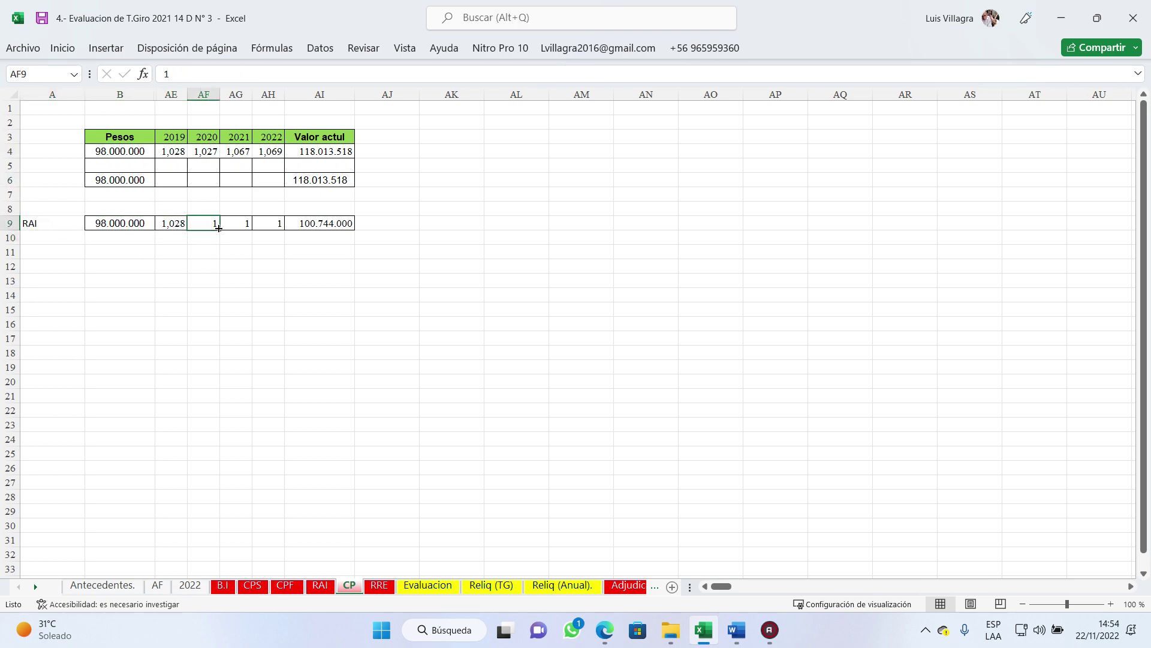
click(269, 225)
click(320, 223)
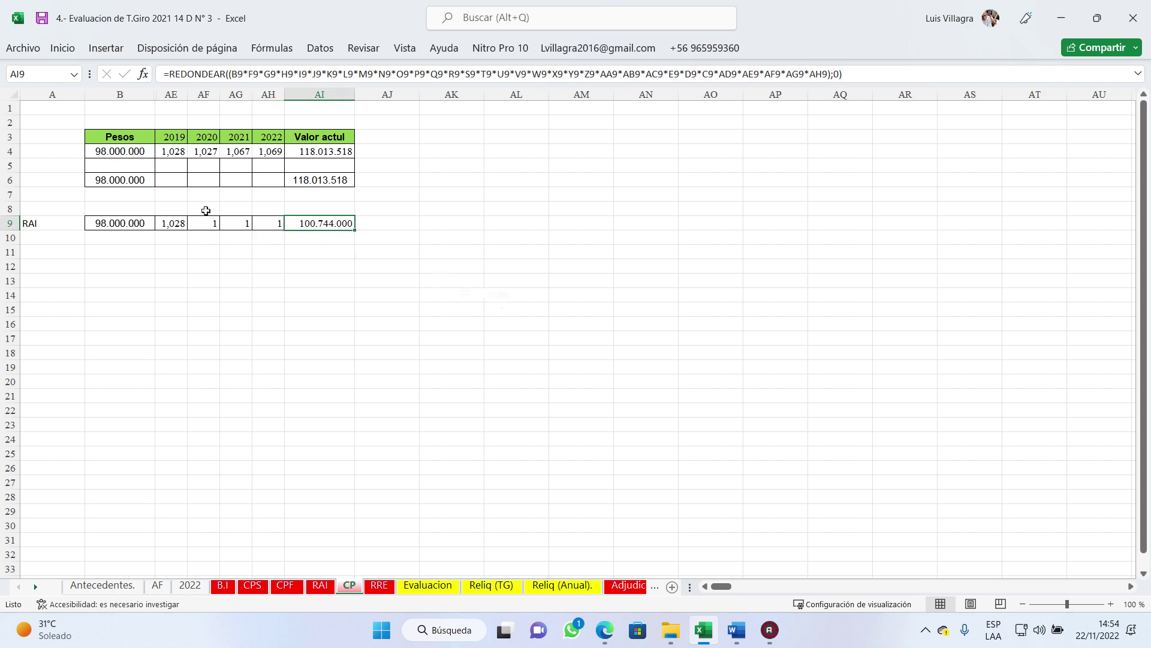
click(99, 226)
click(333, 224)
click(122, 152)
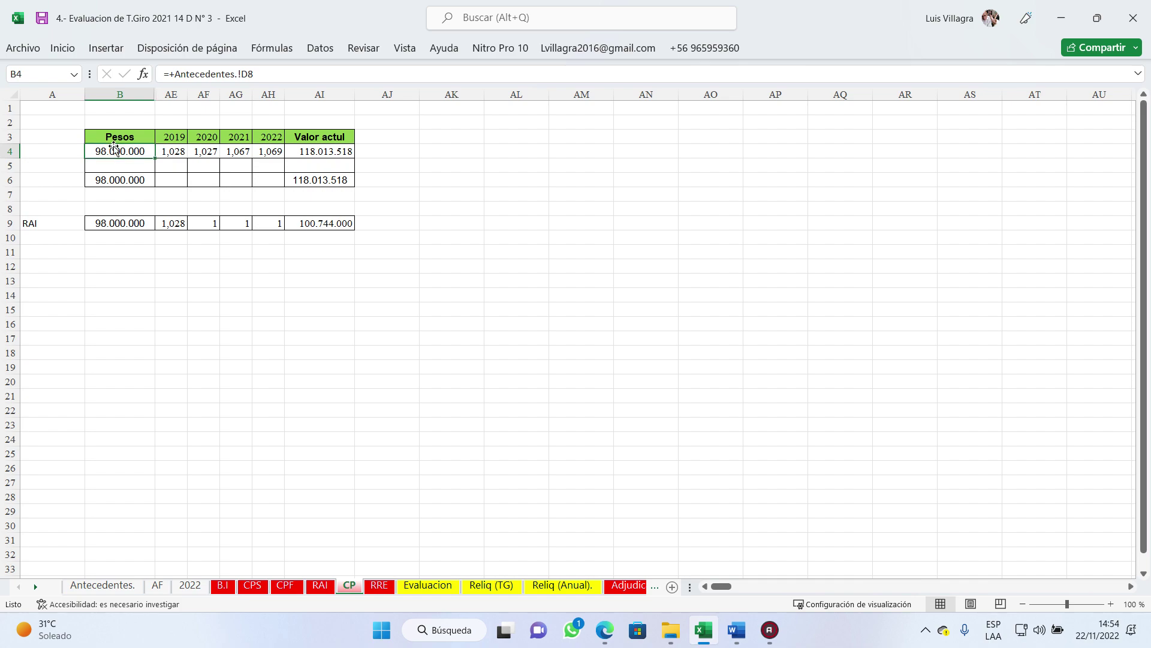
click(173, 152)
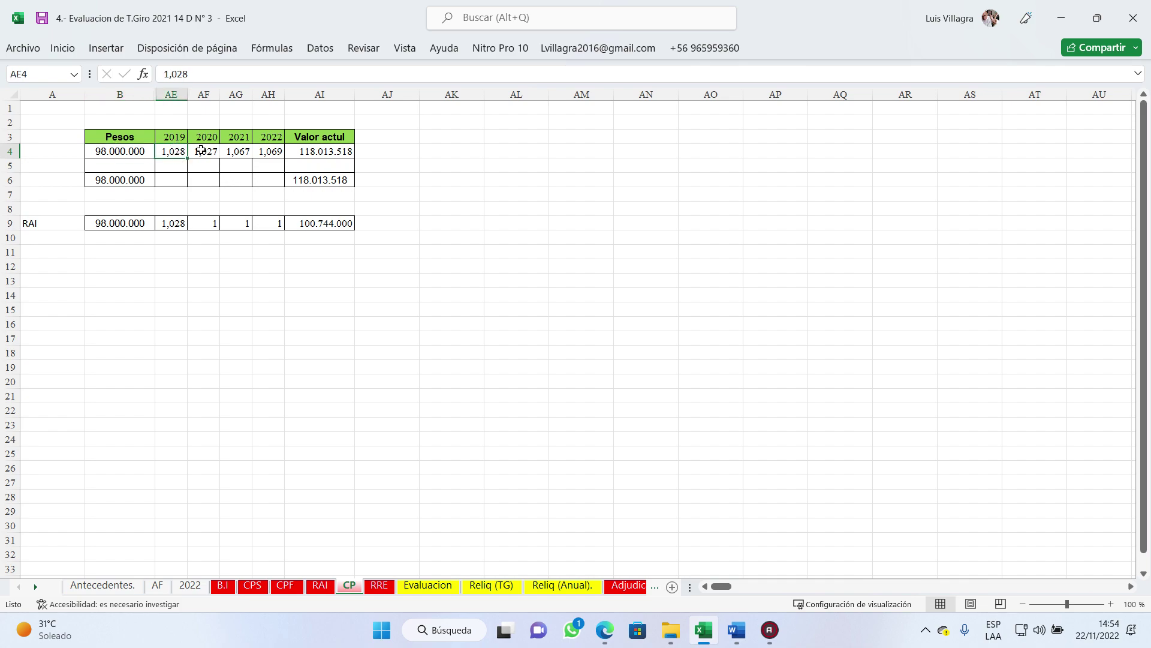
click(201, 152)
click(240, 151)
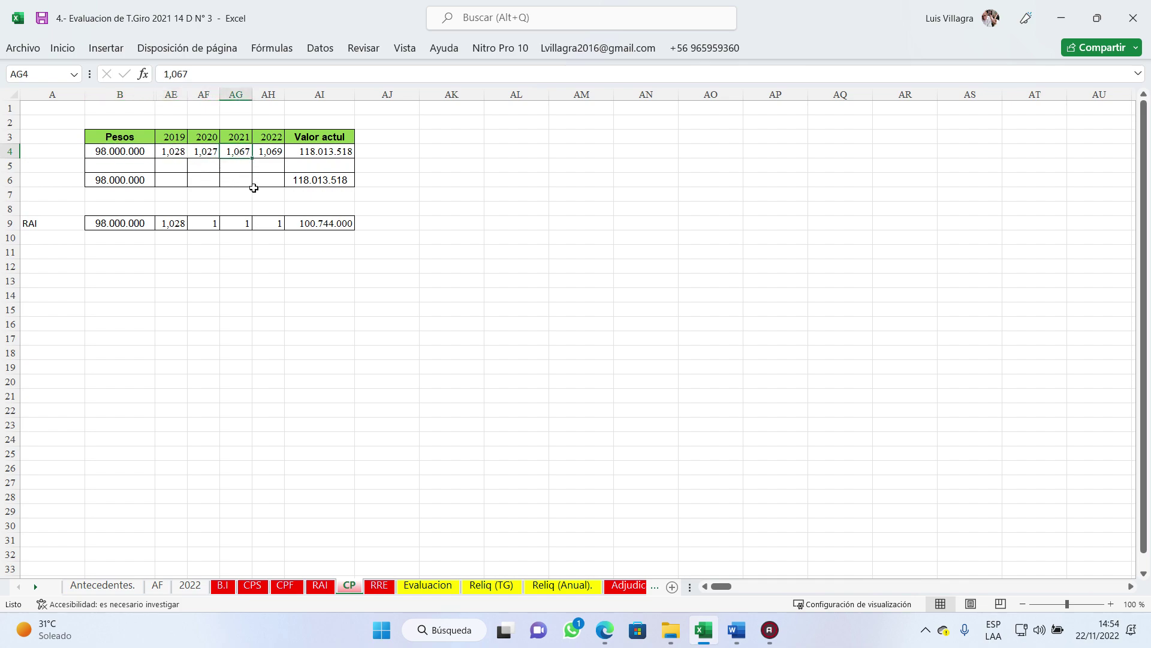
click(274, 150)
click(318, 150)
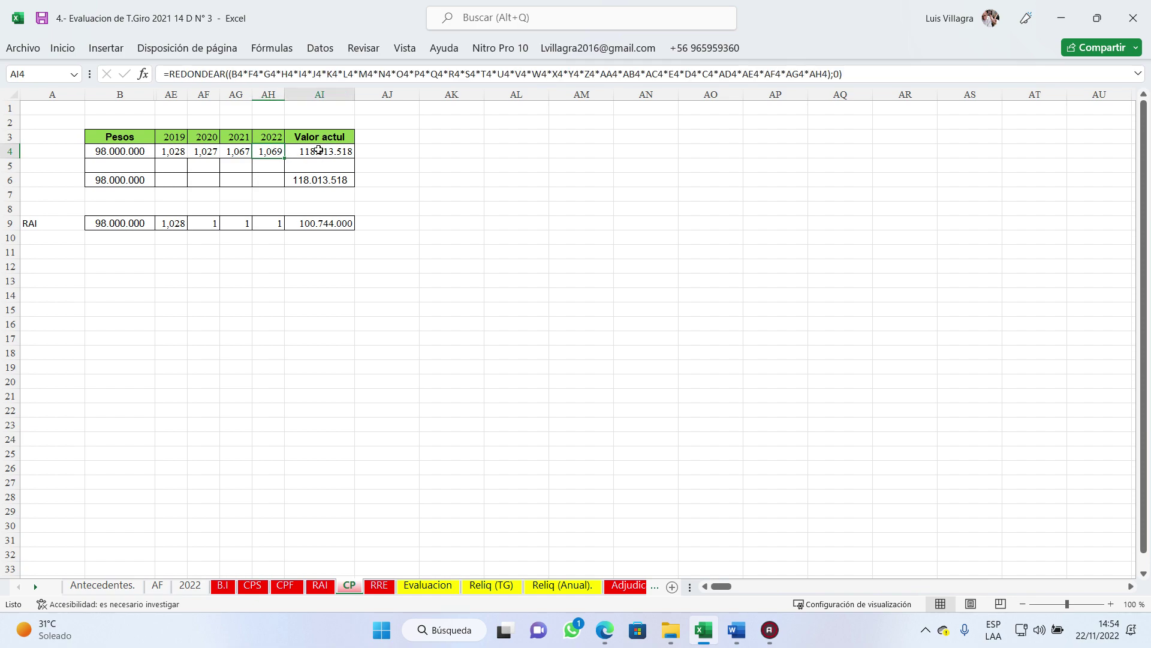
click(379, 73)
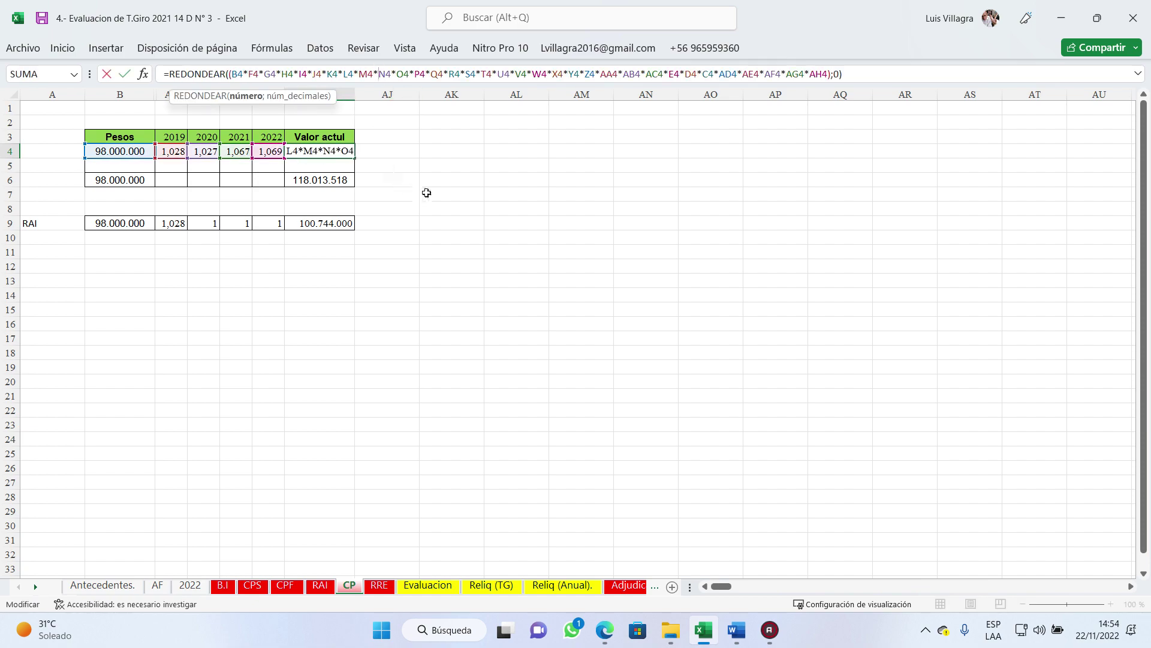
key(Escape)
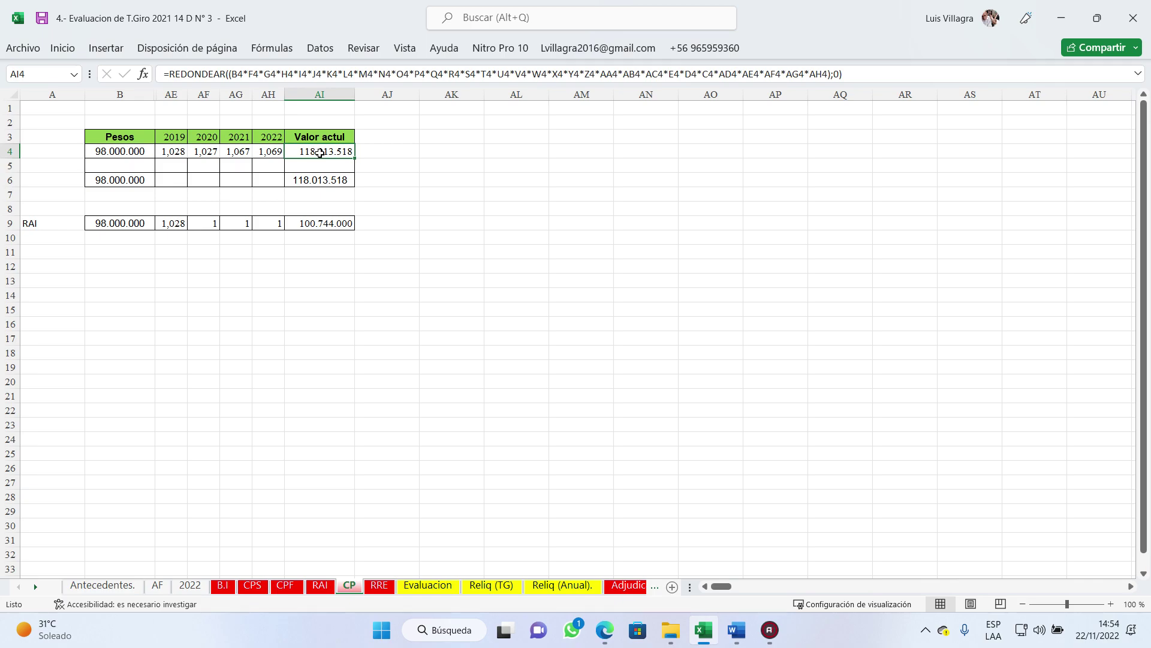
click(323, 226)
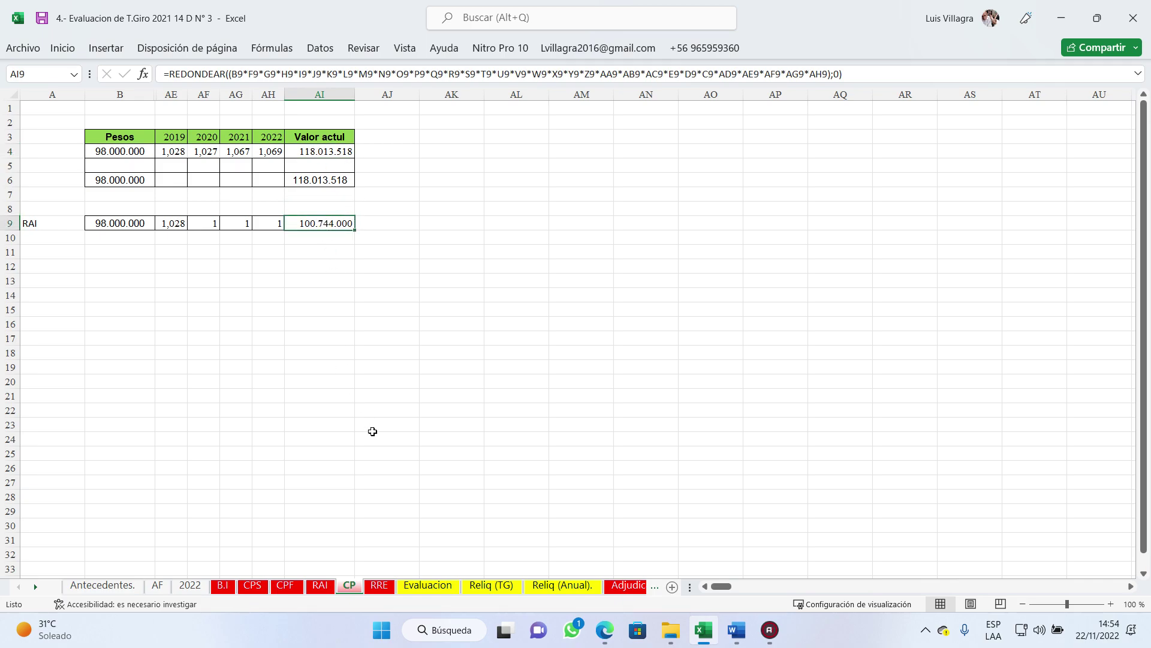
Step: On the RRE sheet, check the opening RAI, refundable credit, Q10 retirement adjustment and STUT balances
click(368, 590)
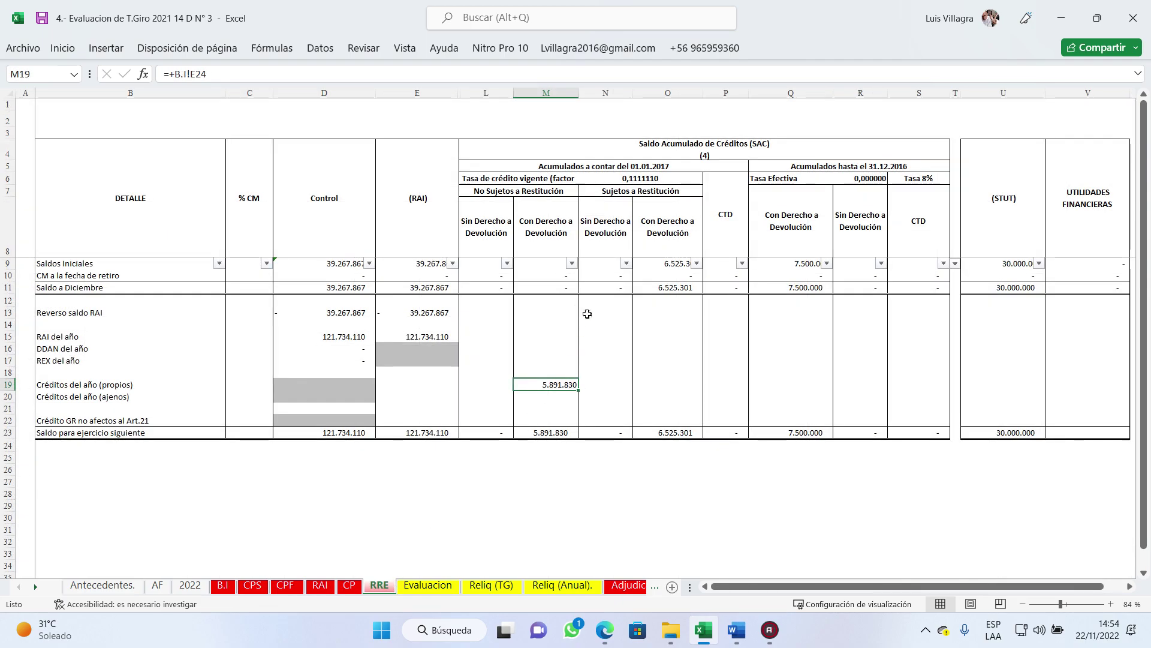
click(306, 266)
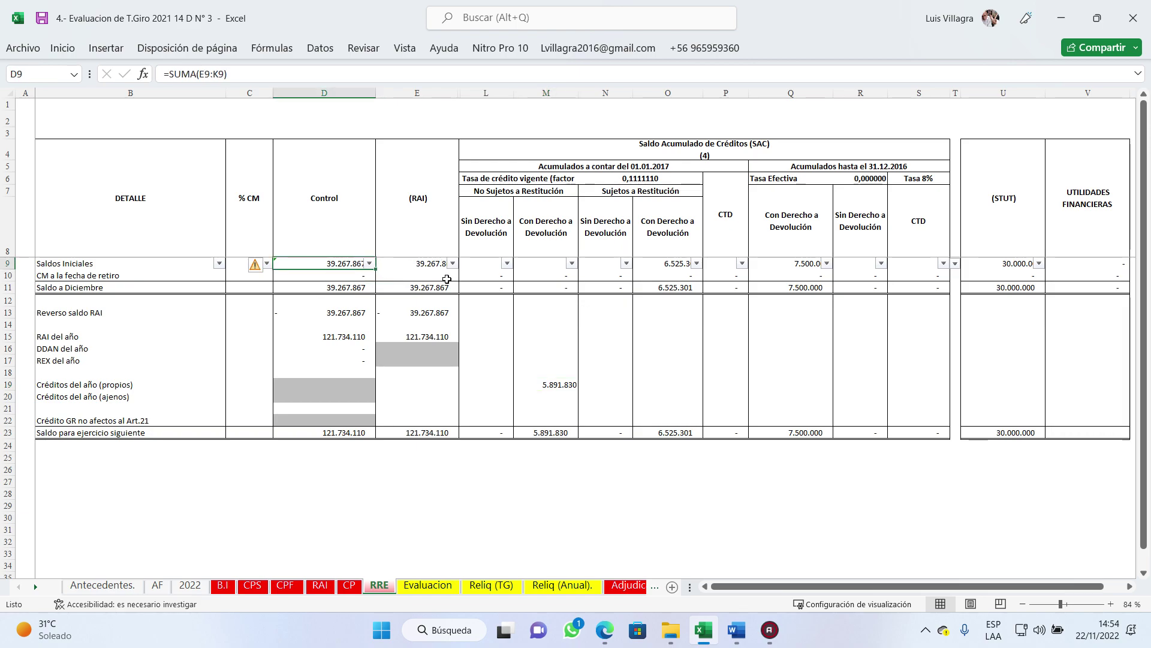
click(433, 264)
click(670, 257)
click(671, 265)
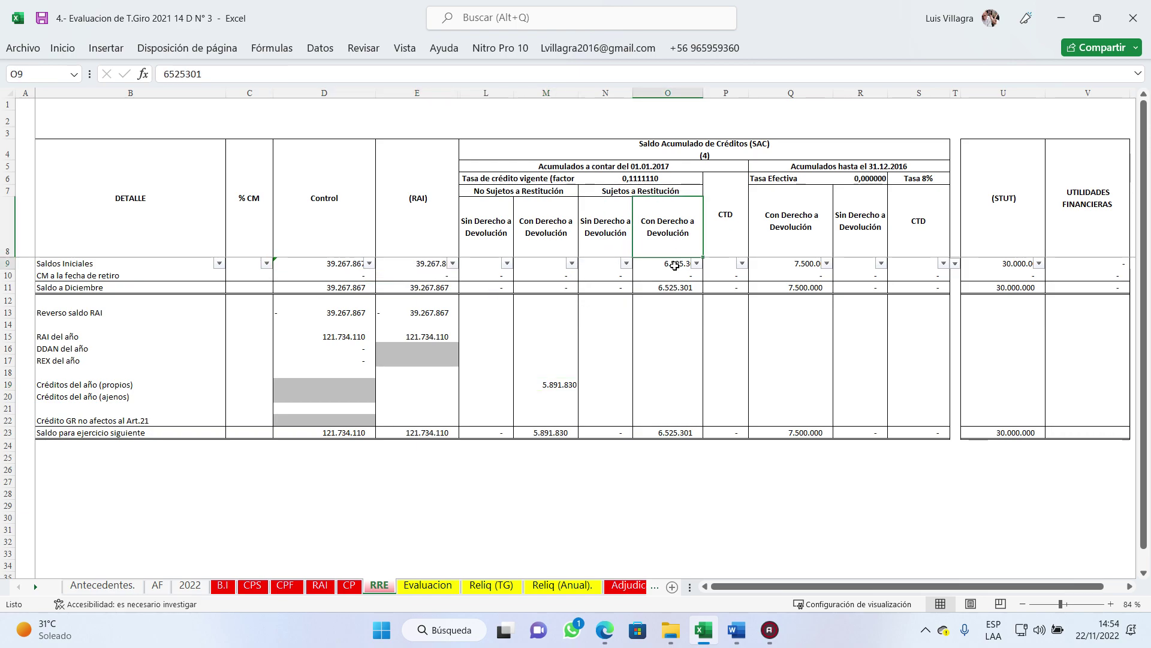
click(808, 278)
click(1025, 267)
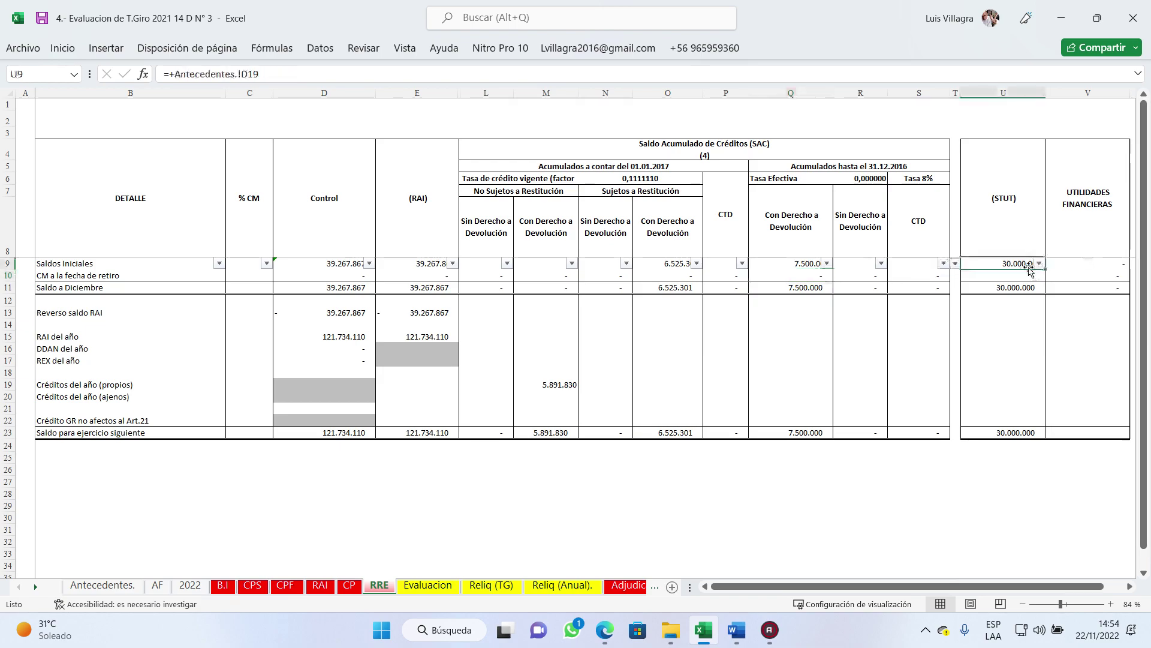
Step: Inspect the CM adjustment in D10, the P11 December sum and the E13 RAI reversal
click(149, 274)
click(327, 275)
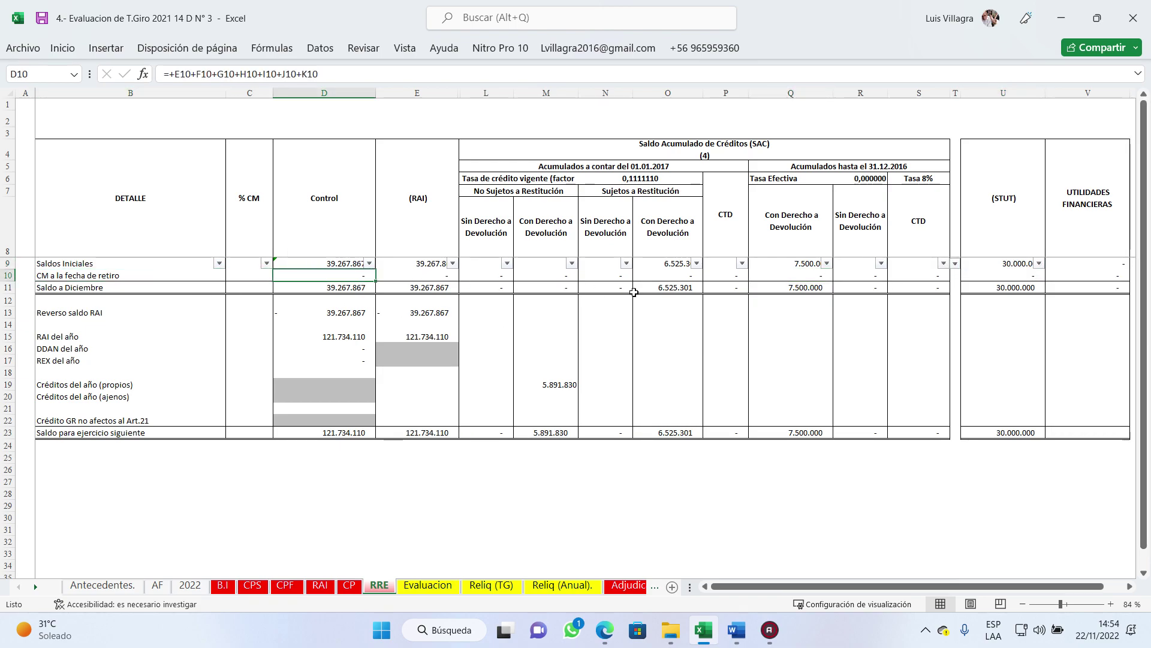
click(722, 288)
click(61, 319)
click(422, 319)
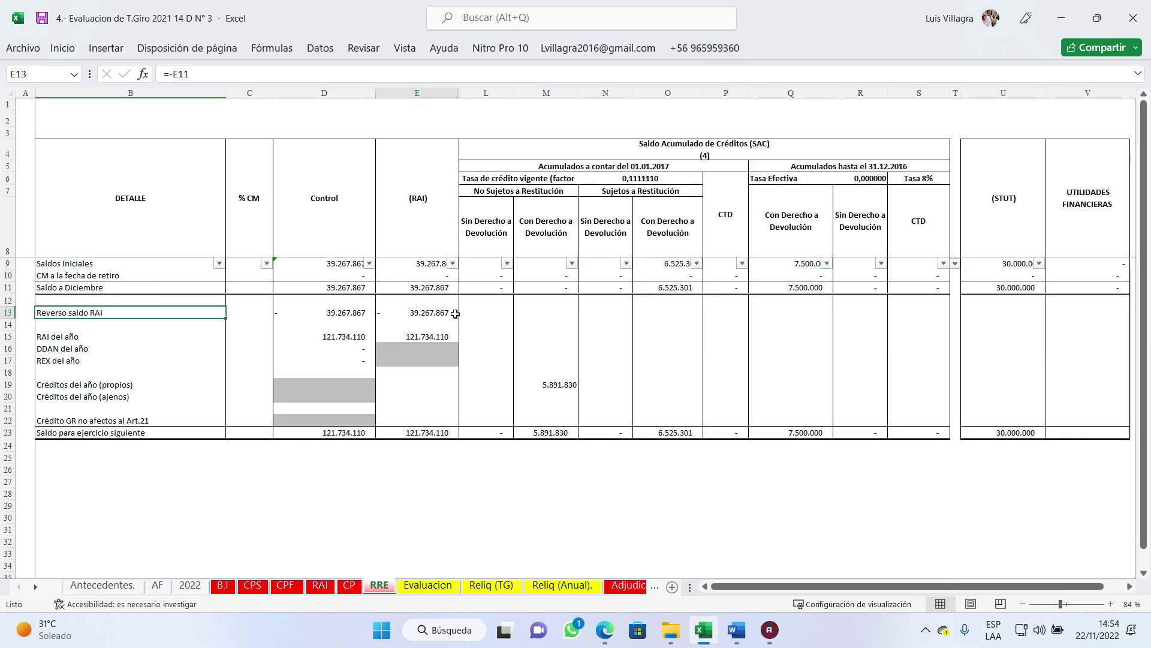
click(436, 263)
Step: Trace the year's 121.734.110 RAI to RAI!D13, then return to the Créditos del año (propios) row
click(97, 334)
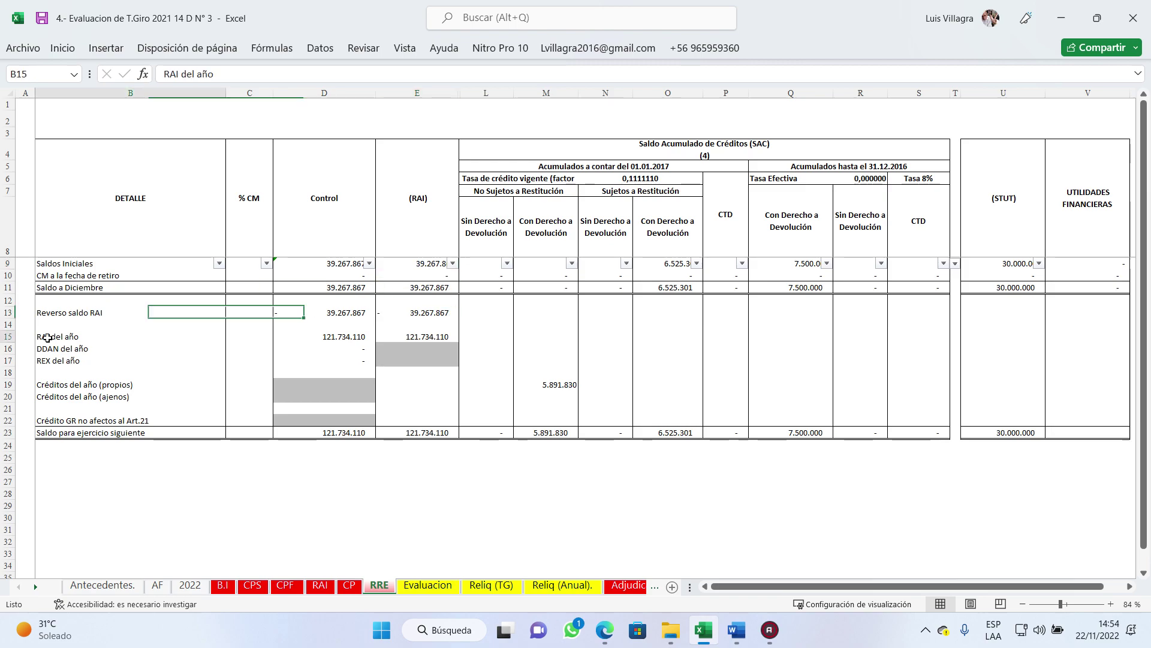
click(430, 334)
key(ctrl+bracketleft)
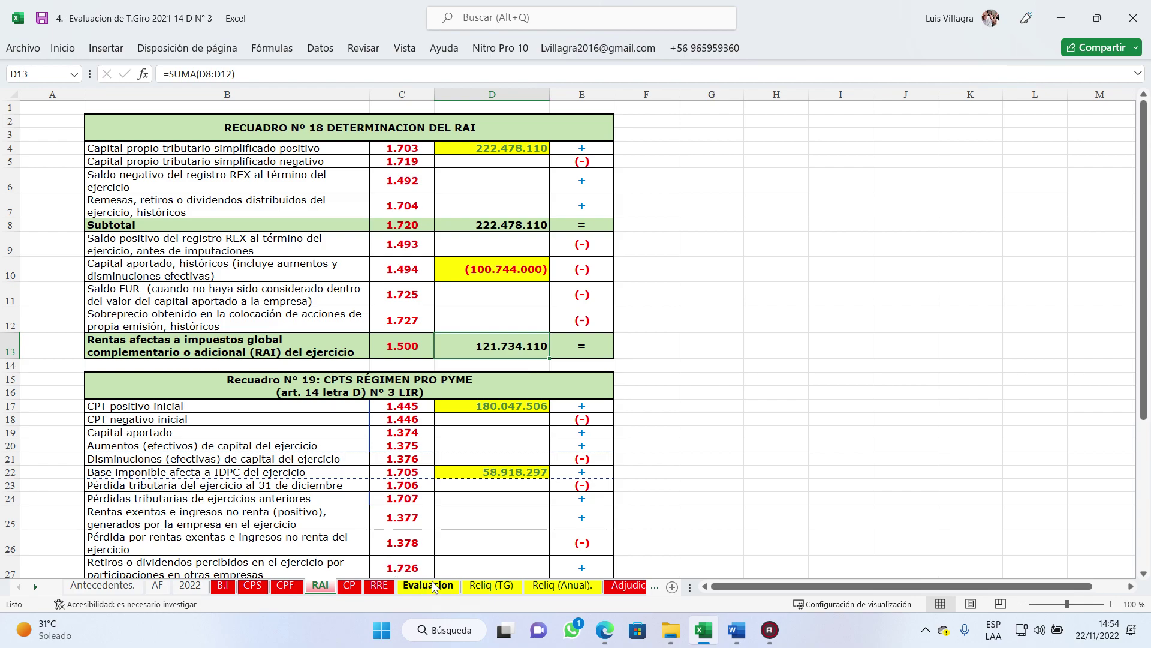
click(383, 589)
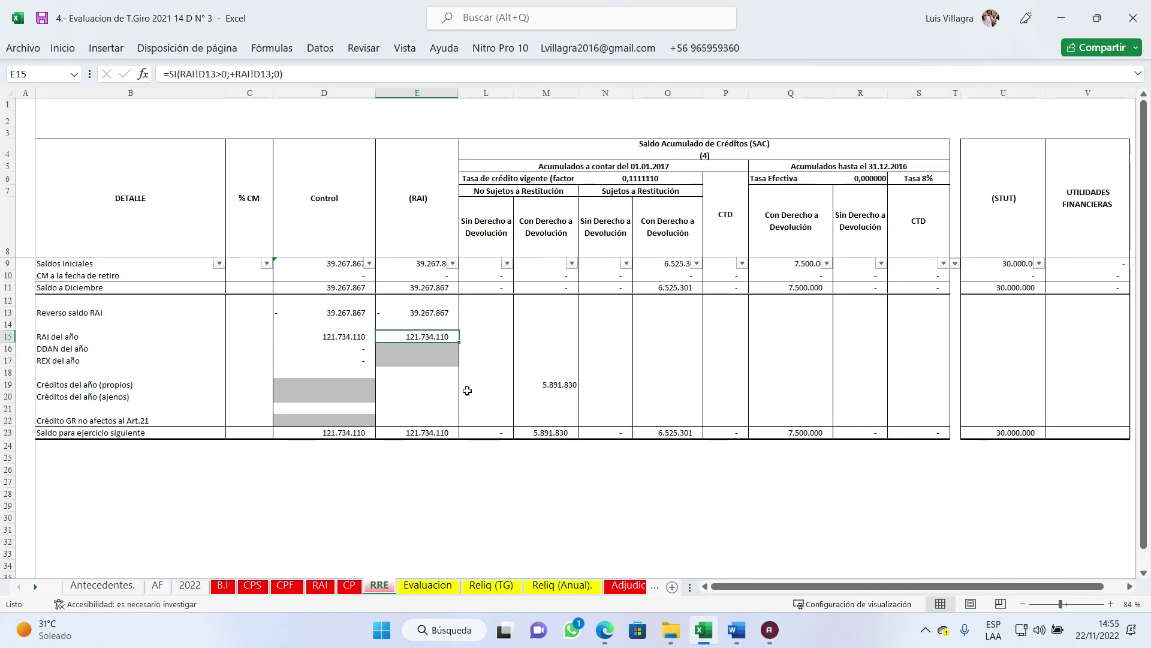
click(97, 384)
click(556, 385)
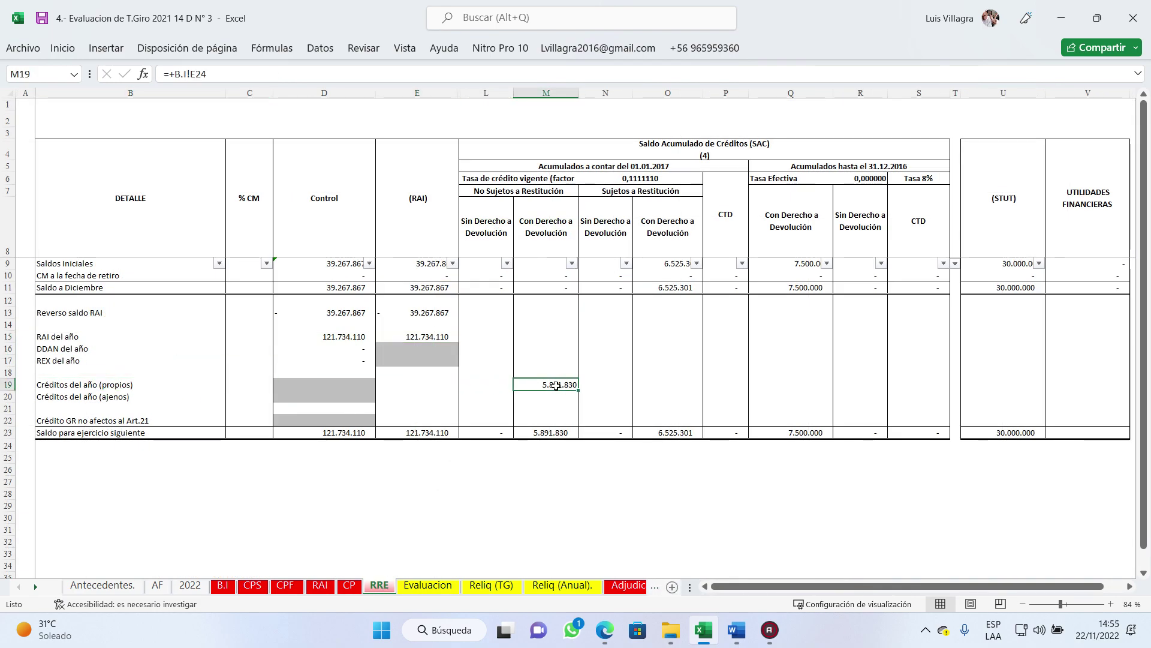
click(225, 588)
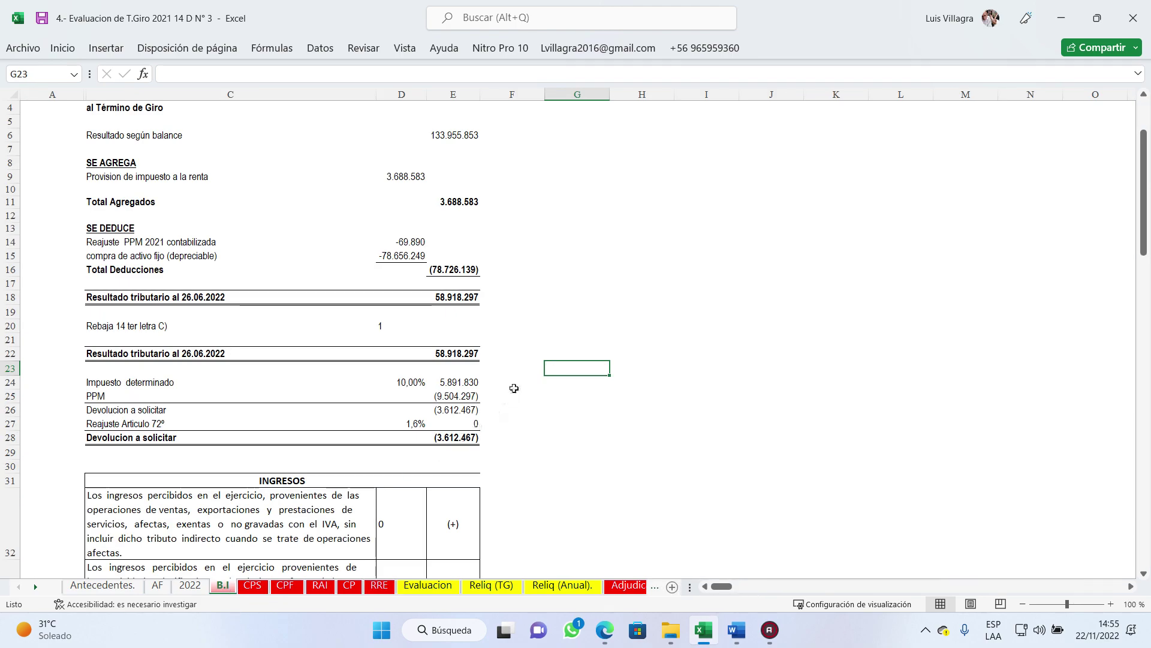
click(461, 385)
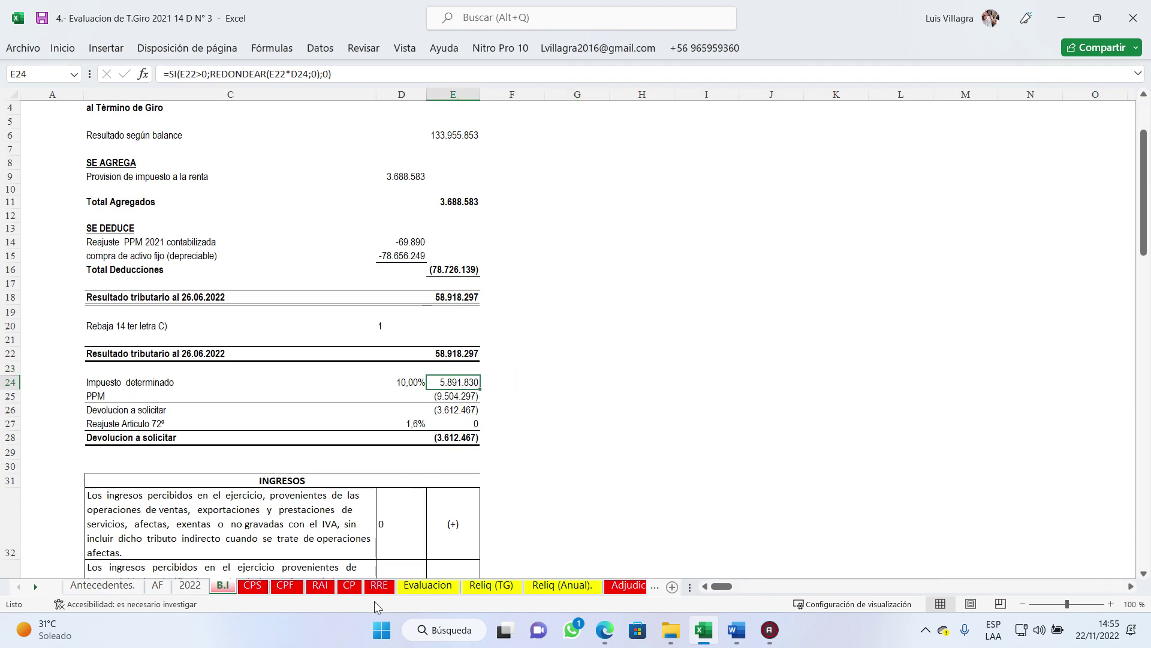
click(379, 586)
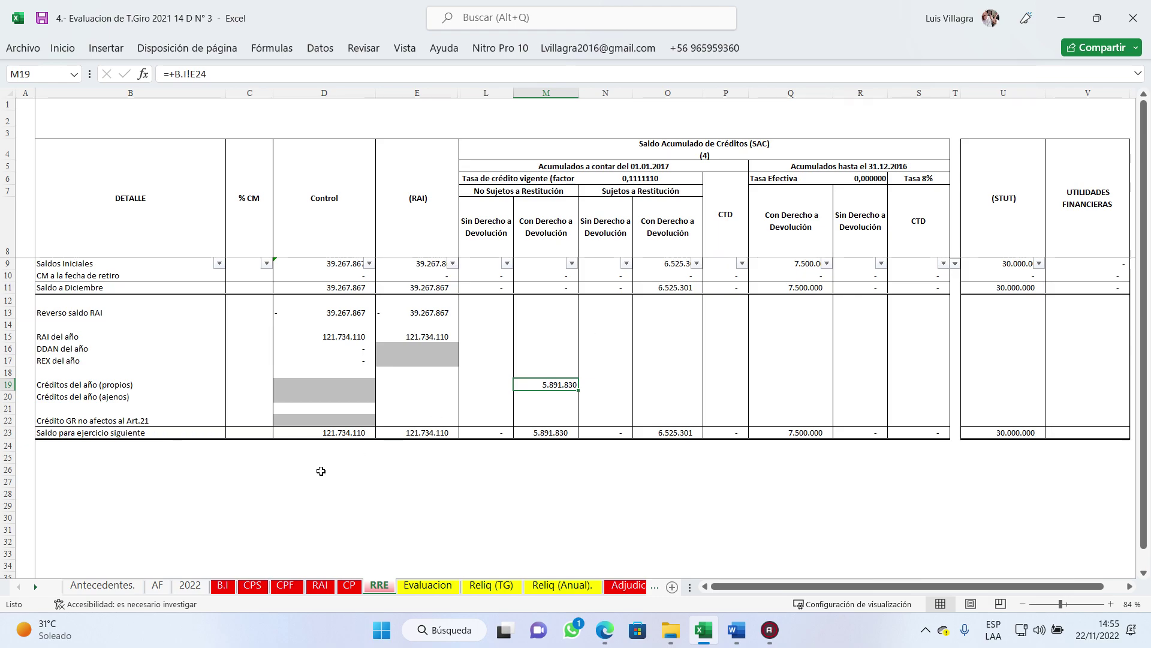
click(222, 584)
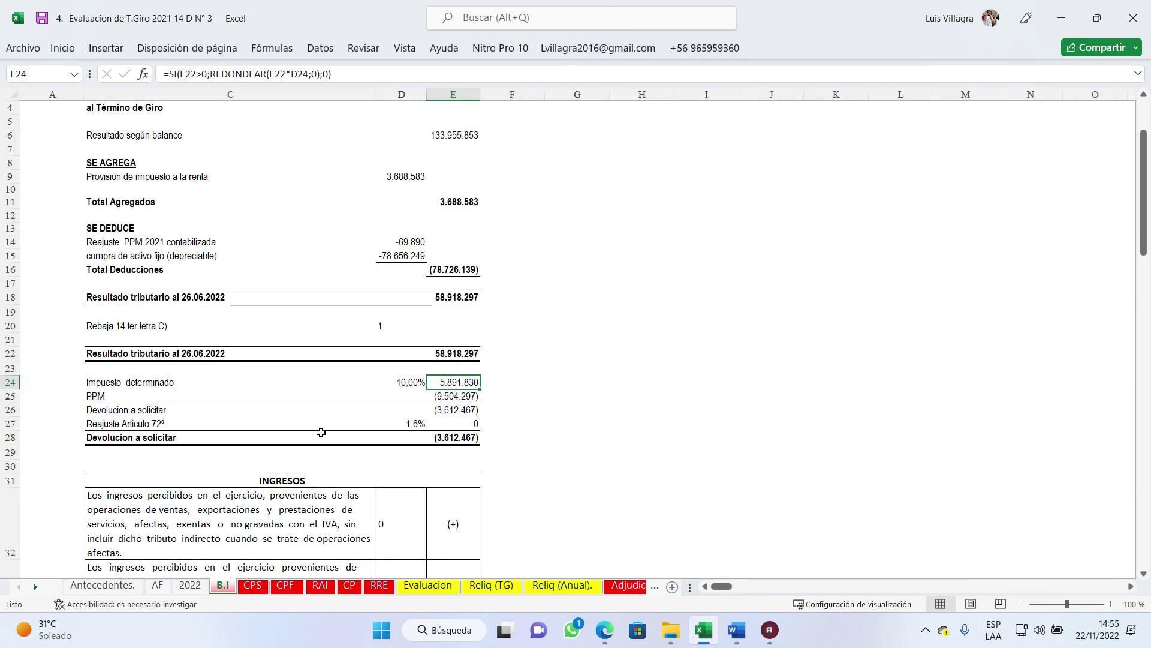
click(190, 584)
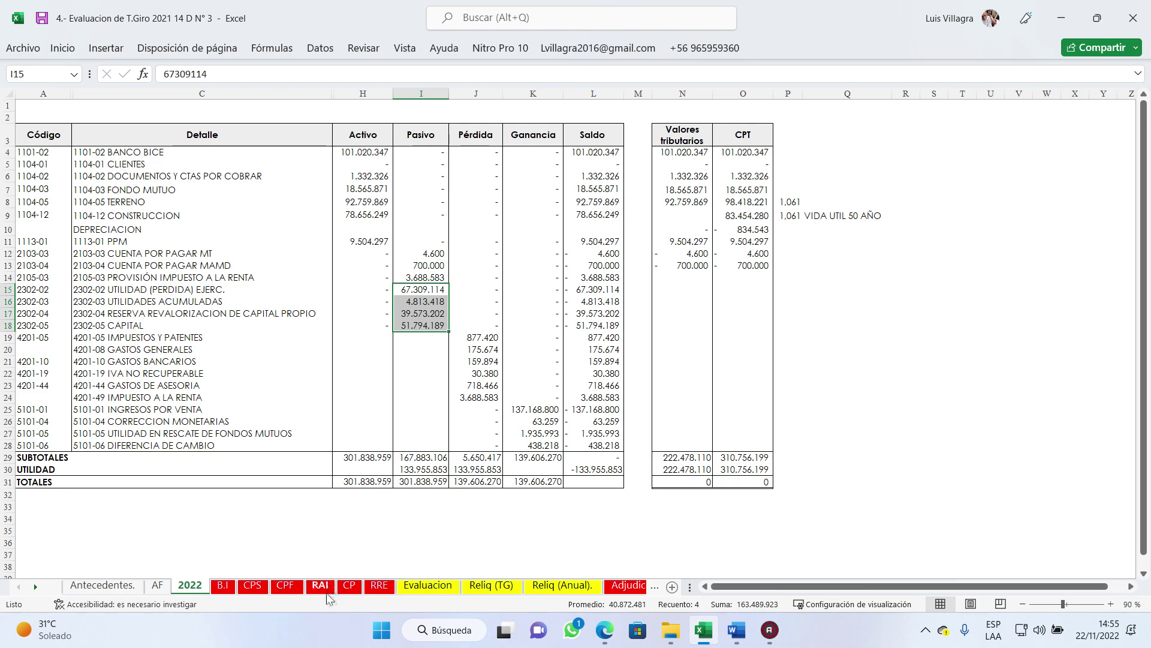
click(377, 585)
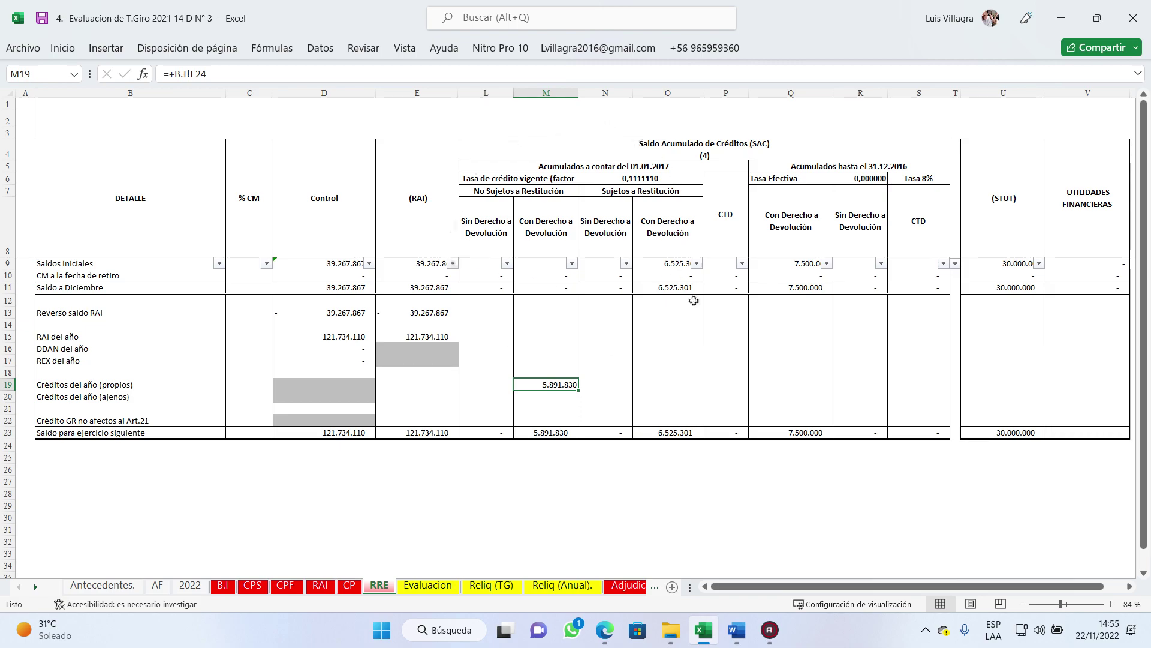
click(445, 490)
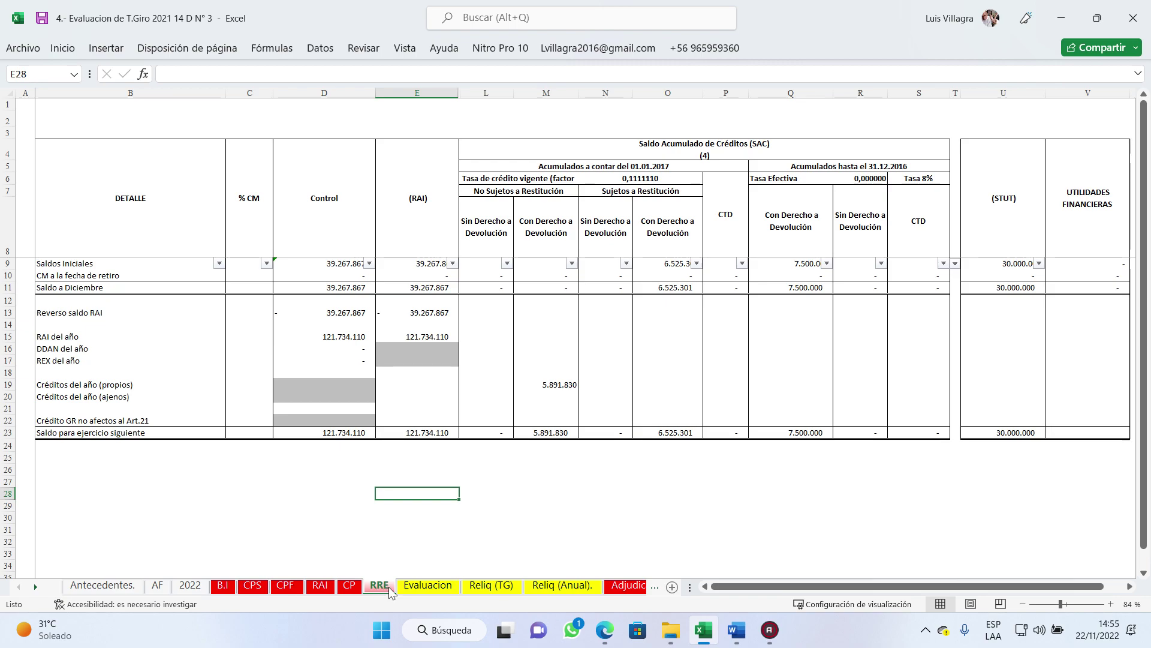
click(347, 264)
click(419, 256)
click(420, 264)
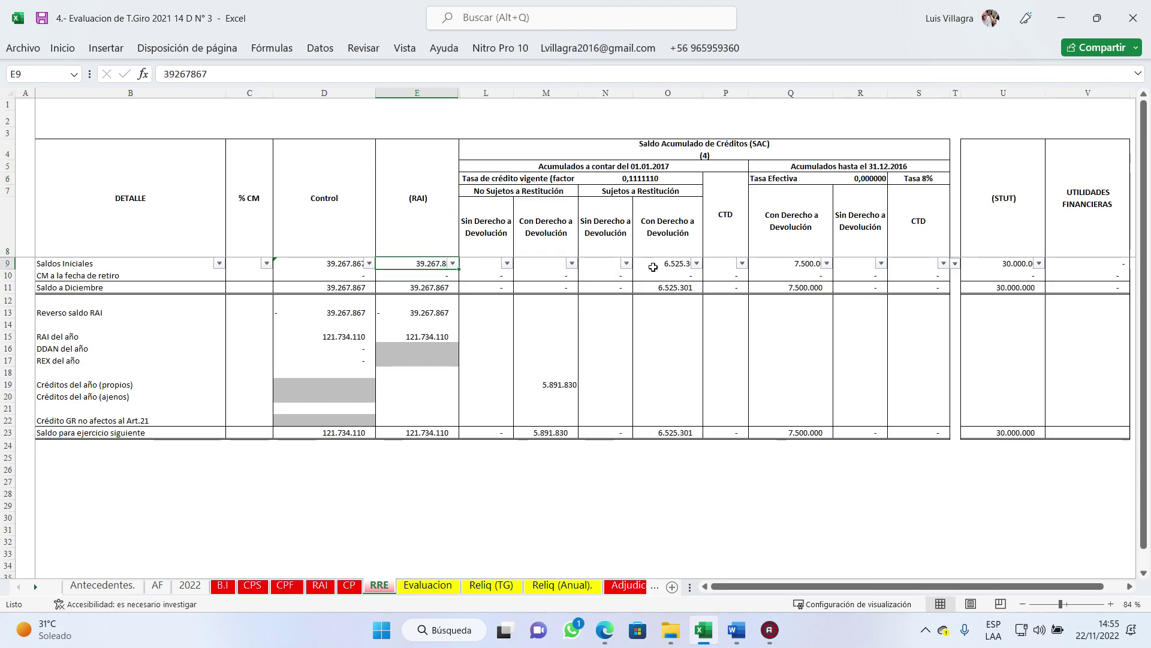
click(668, 256)
click(667, 264)
click(811, 264)
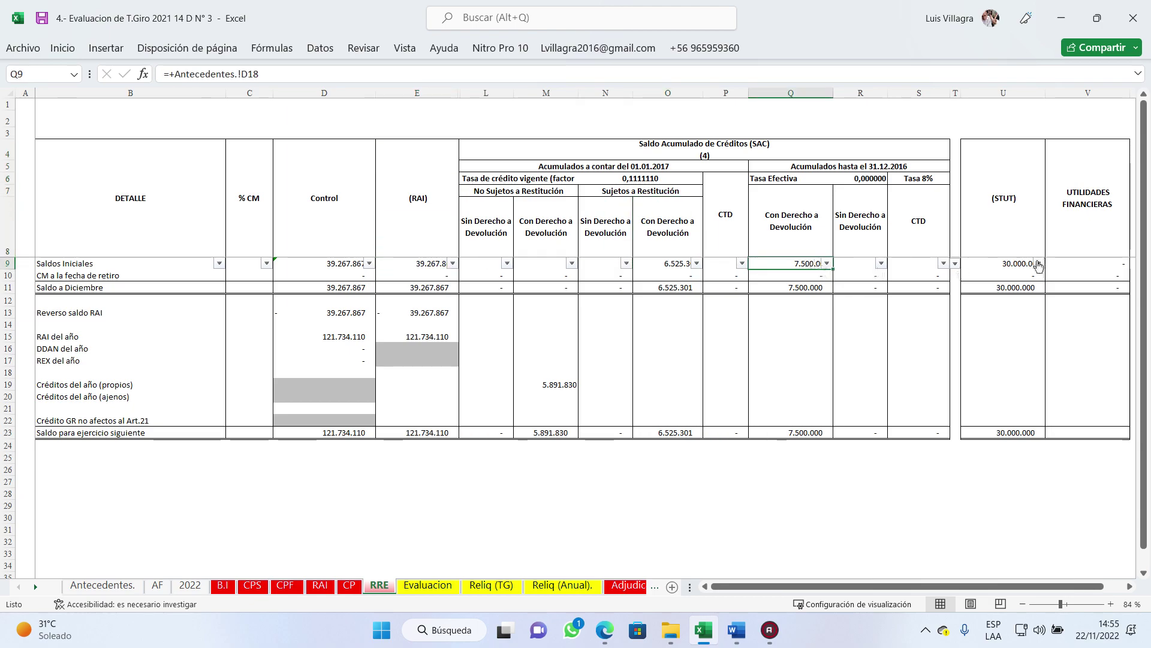
click(1020, 256)
click(793, 264)
click(677, 264)
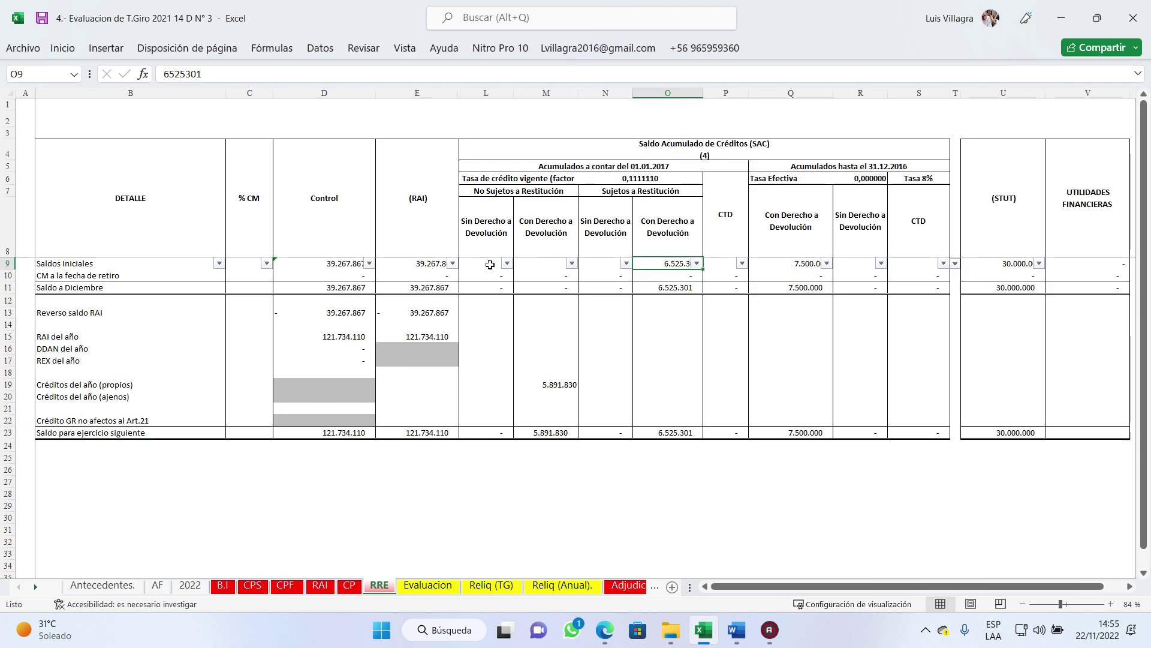
click(427, 264)
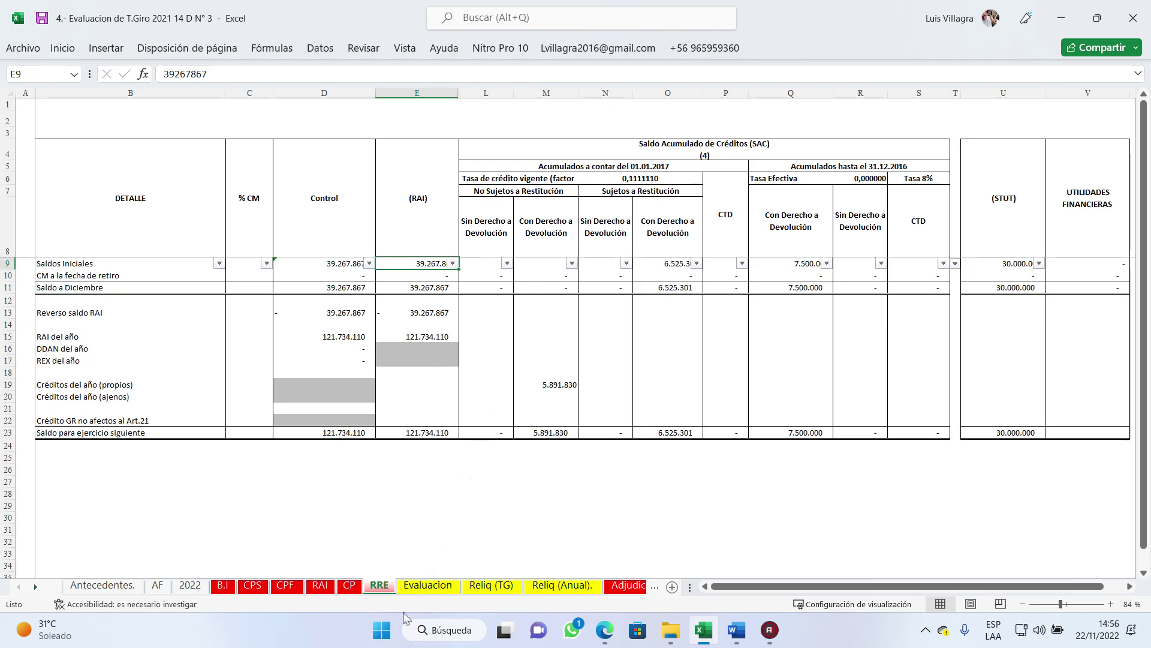
click(543, 336)
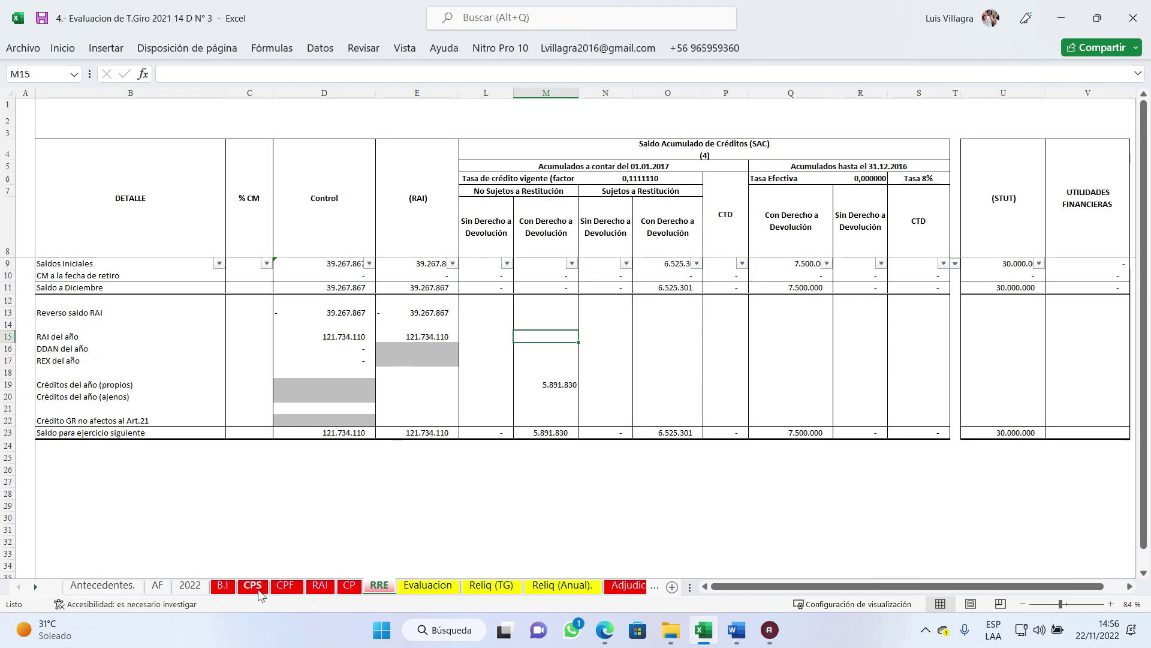
click(427, 585)
scroll(448, 450, up, 8)
scroll(448, 450, up, 4)
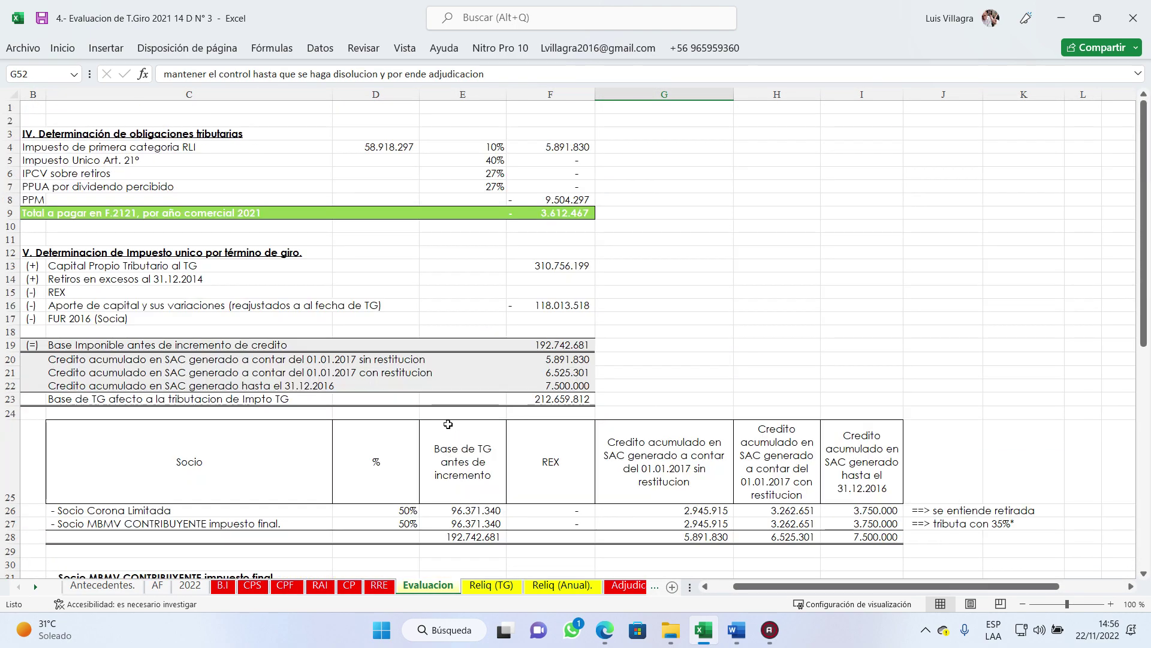
click(74, 134)
click(549, 145)
click(377, 148)
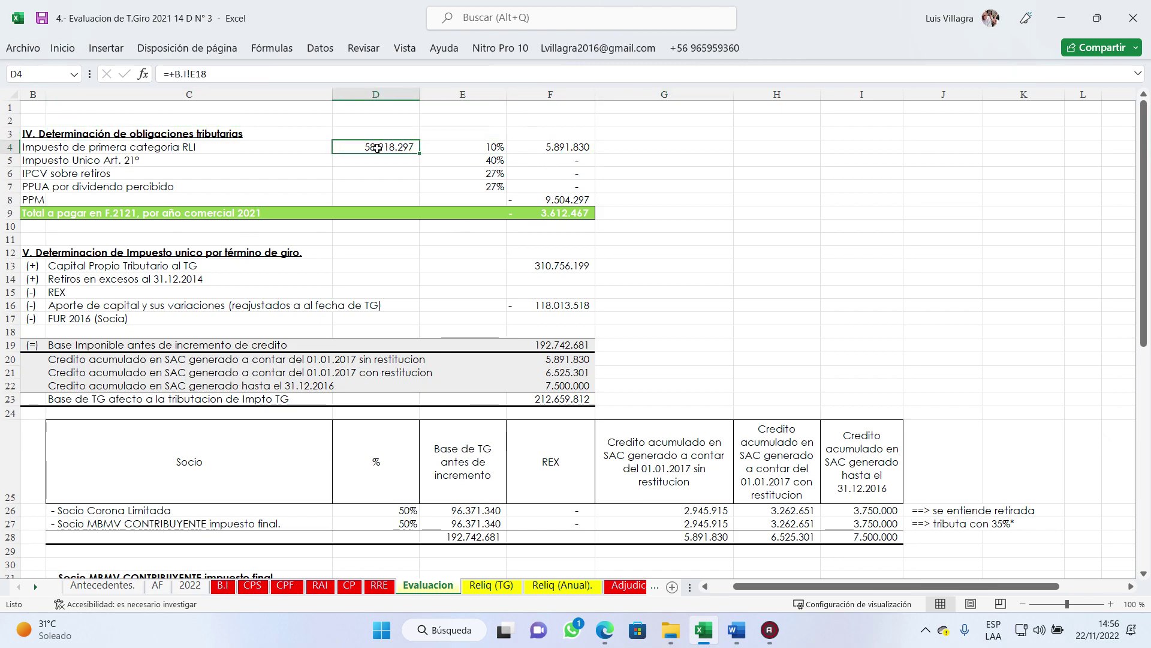
click(149, 149)
click(573, 148)
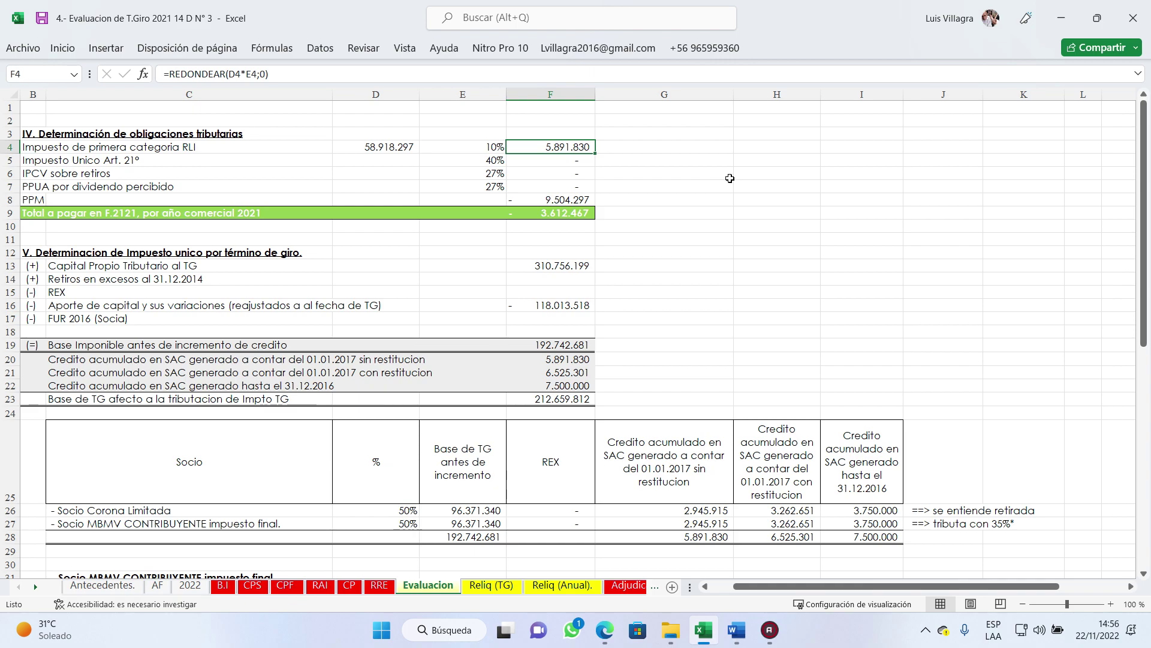
click(556, 188)
click(552, 217)
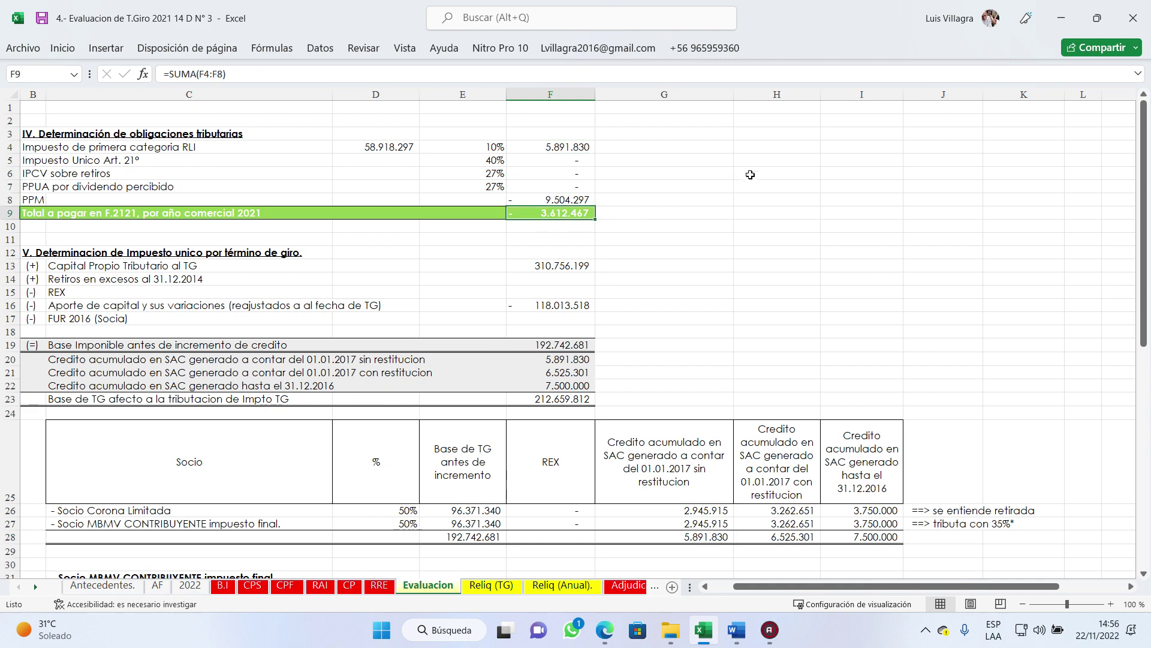
scroll(750, 173, down, 1)
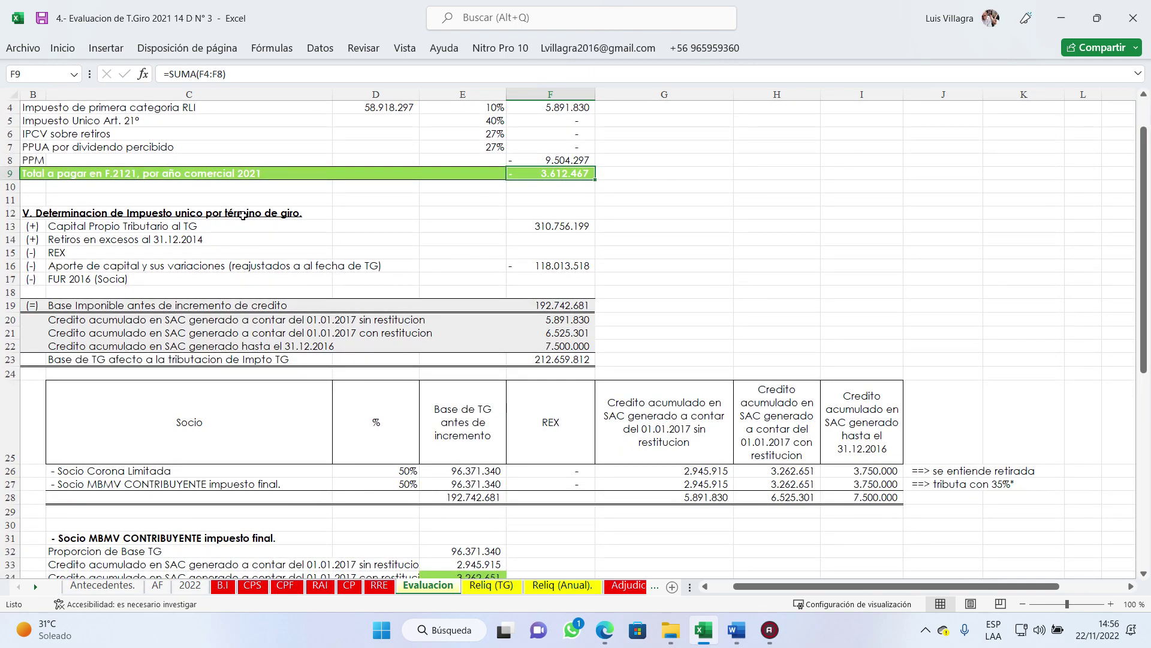
click(563, 228)
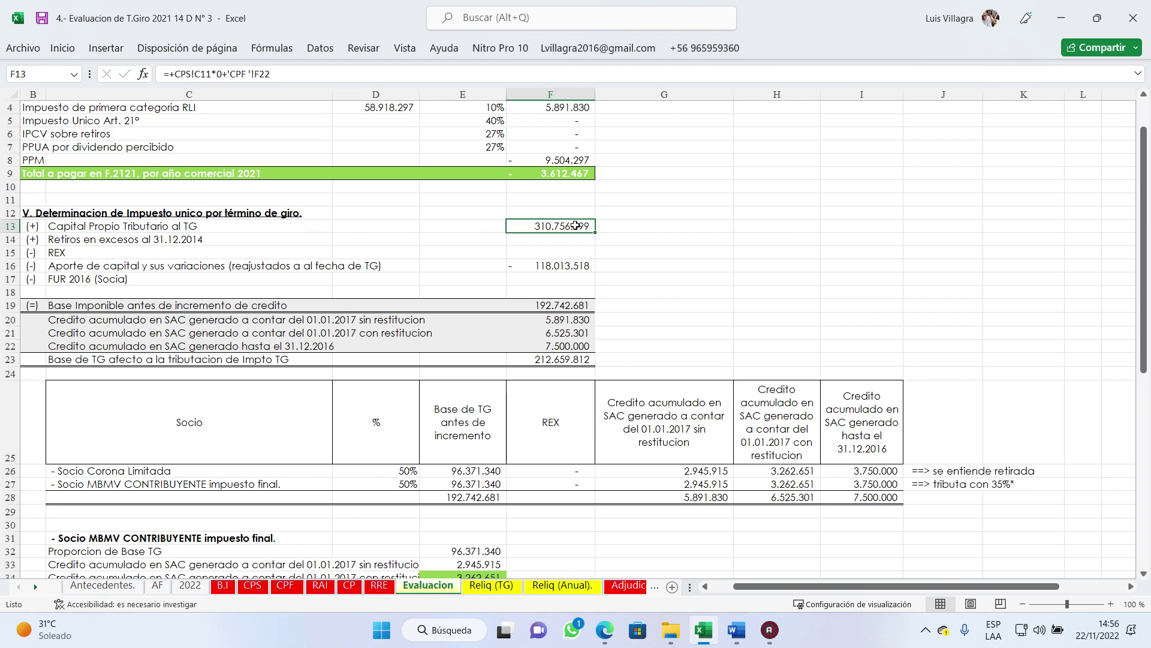
click(106, 266)
click(539, 265)
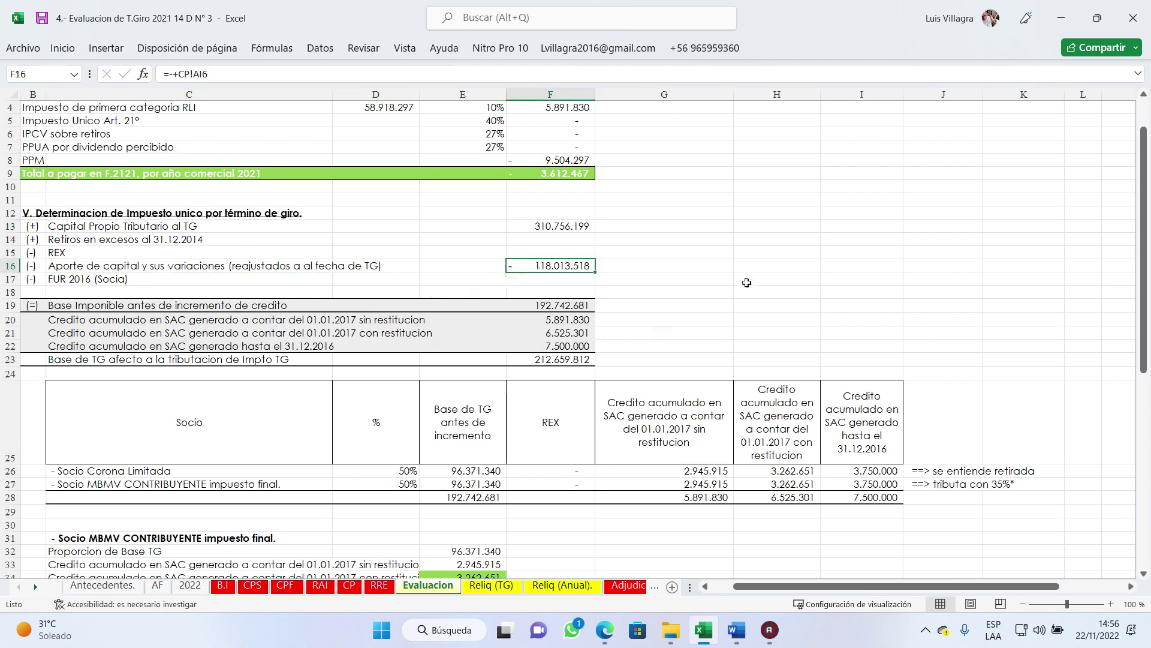
click(580, 301)
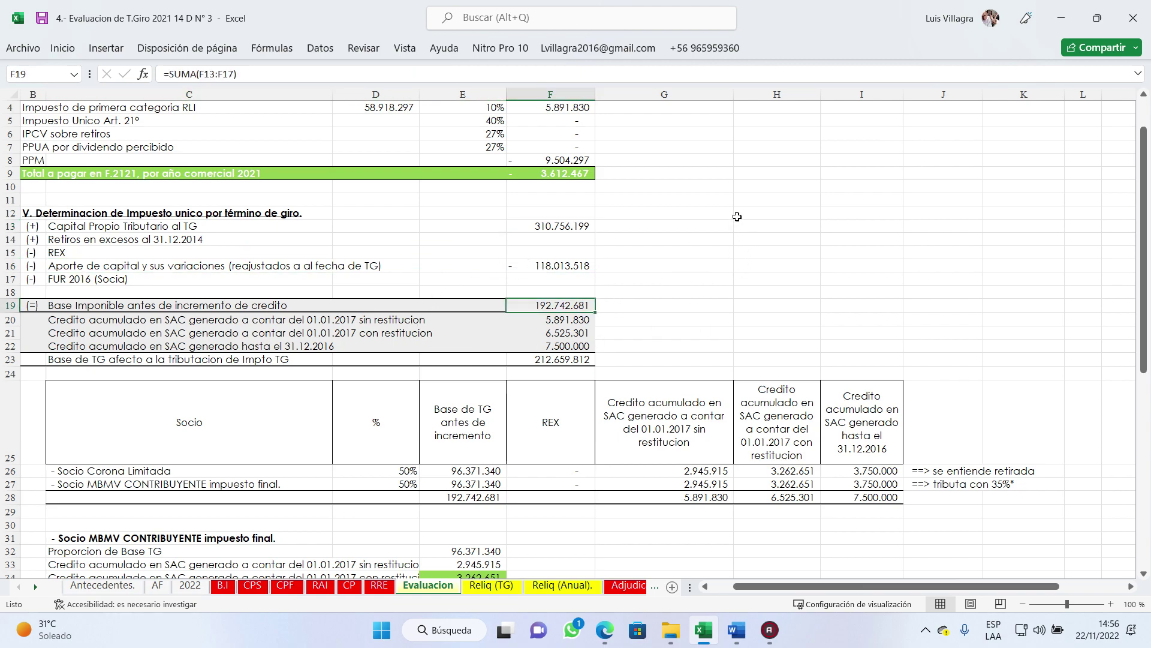
scroll(705, 237, down, 2)
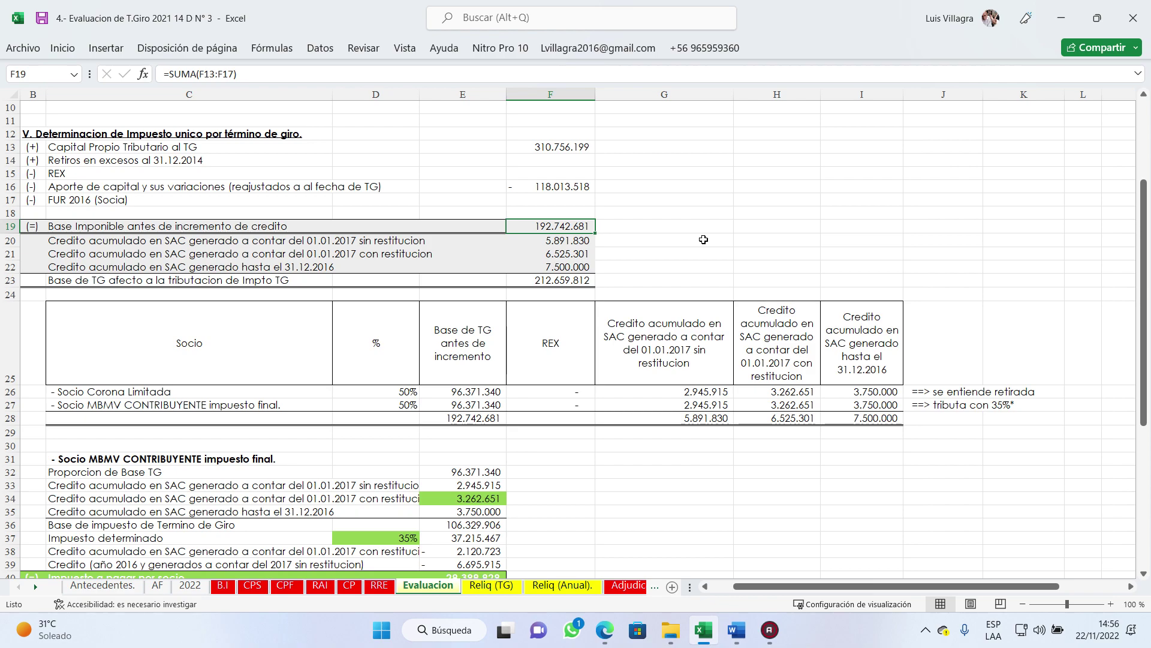
click(567, 240)
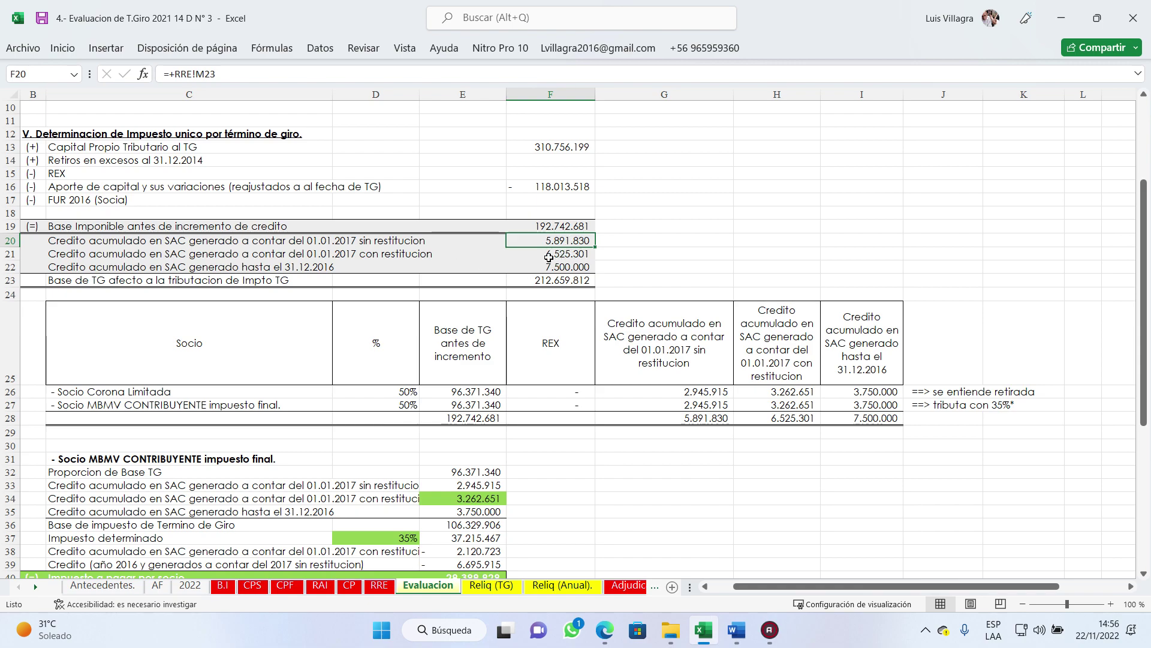
click(588, 256)
click(264, 266)
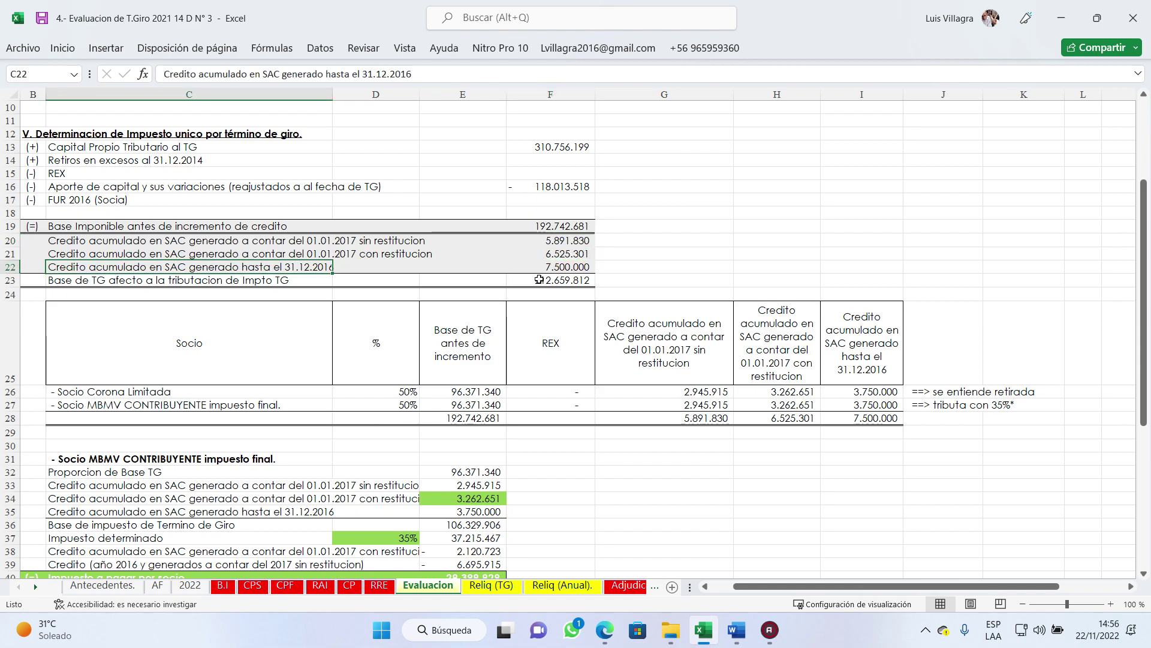
click(565, 268)
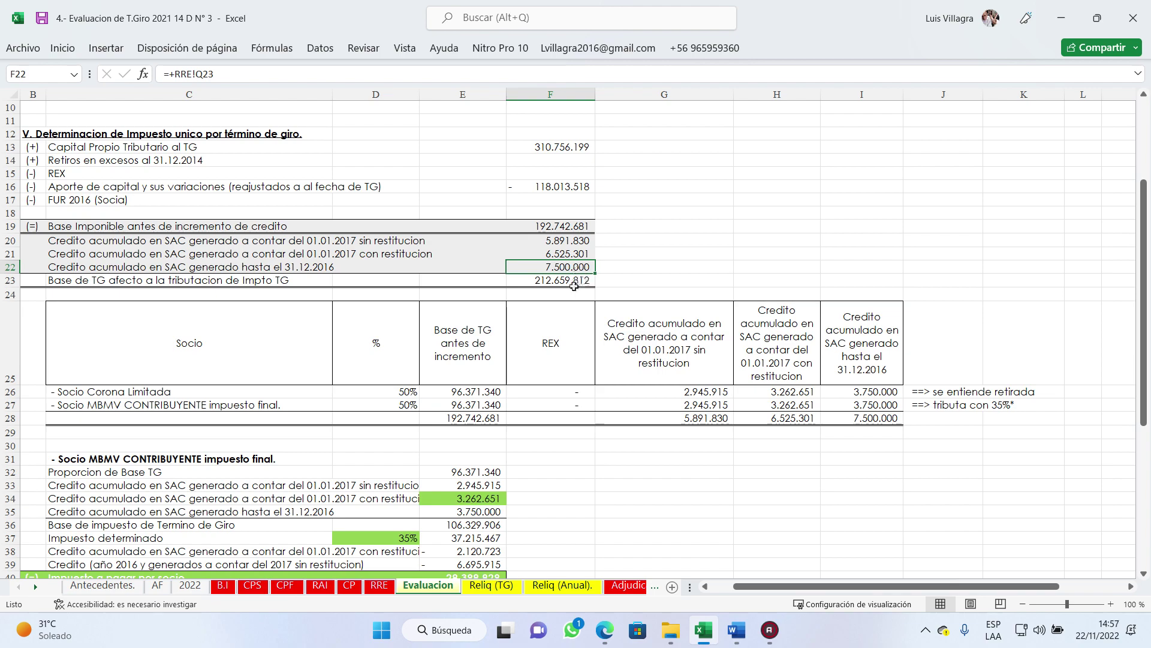
click(578, 281)
scroll(724, 172, down, 1)
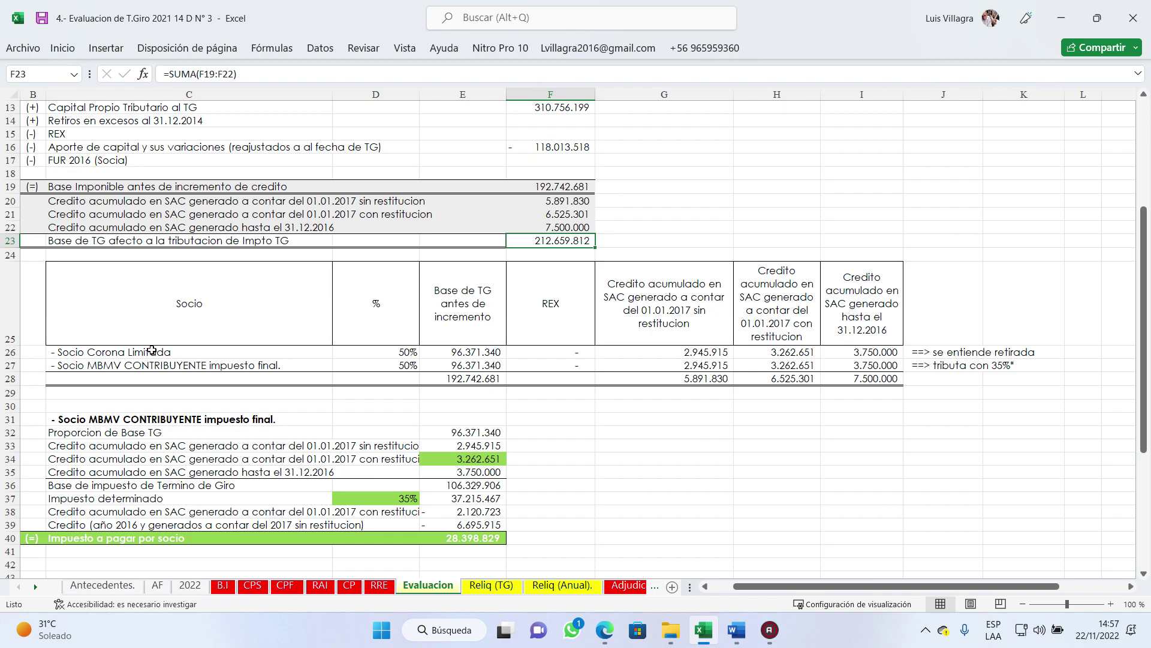
click(187, 352)
click(155, 365)
click(403, 352)
click(404, 364)
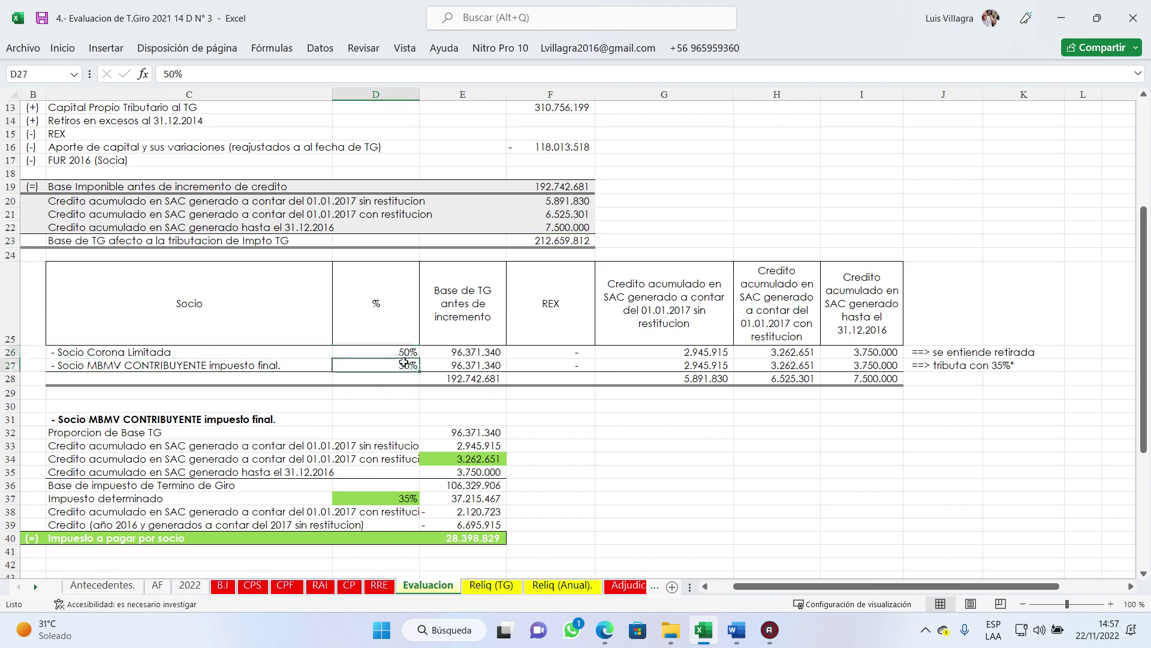
click(458, 365)
click(459, 379)
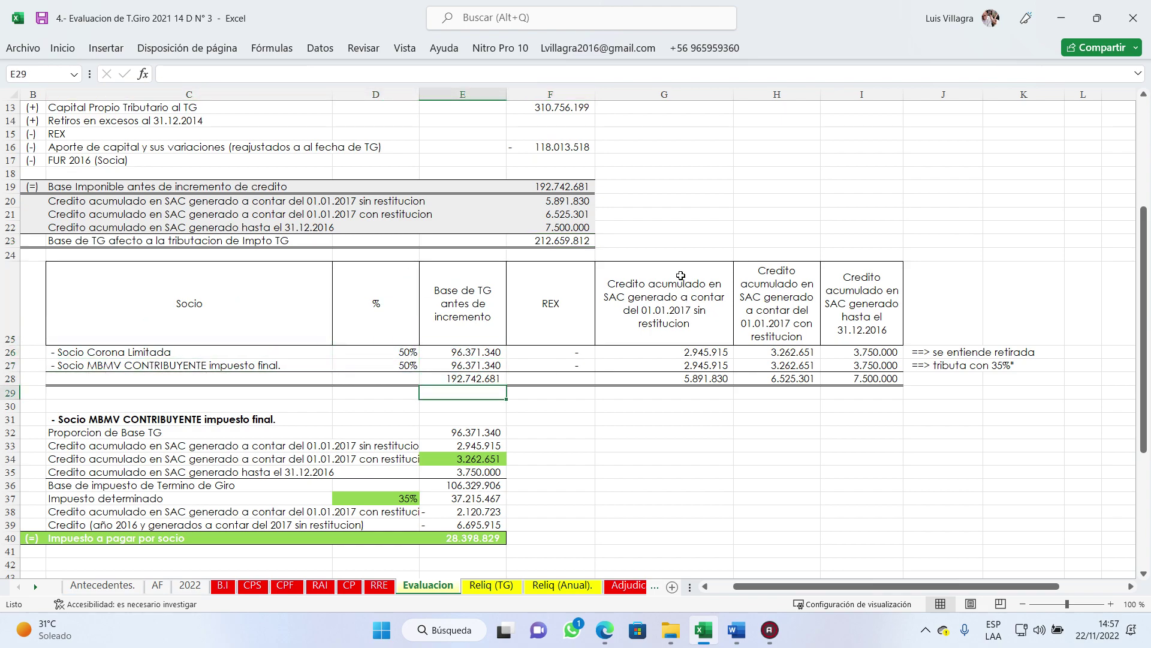
click(682, 300)
click(690, 355)
click(693, 366)
click(779, 352)
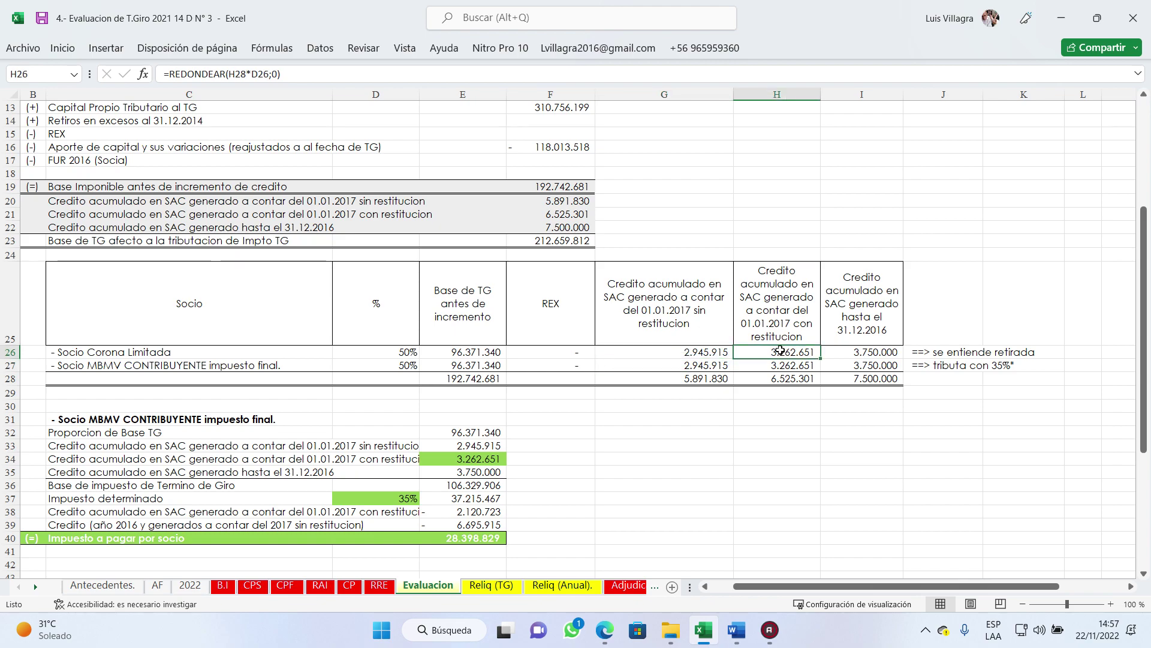
click(783, 366)
click(866, 348)
click(861, 365)
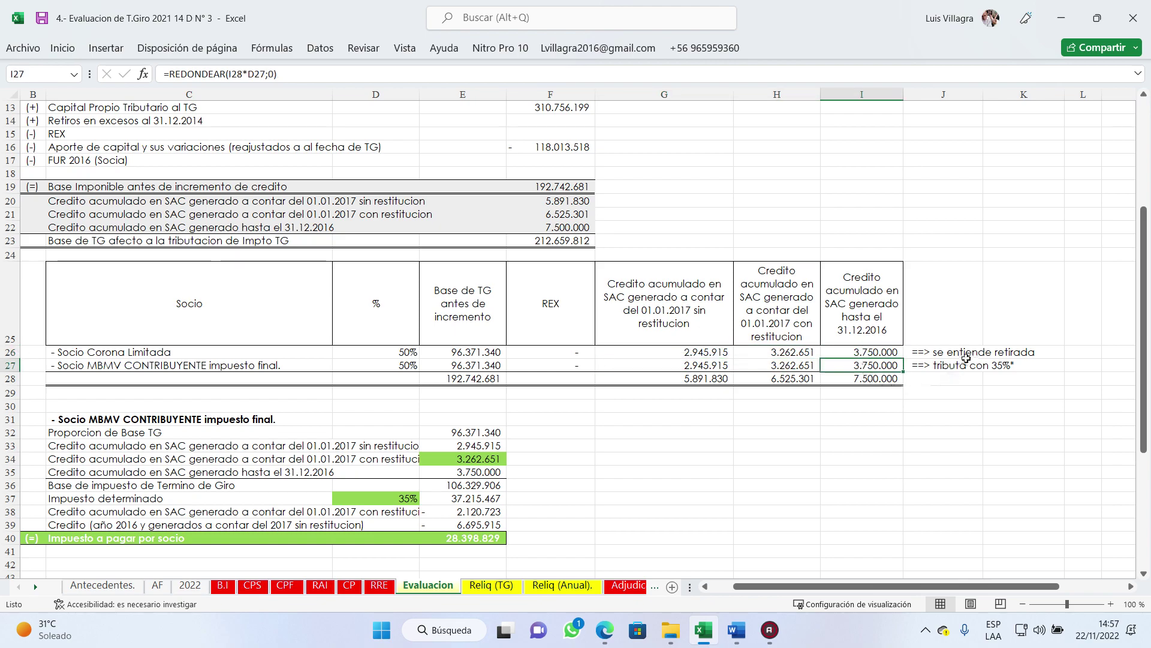
click(950, 349)
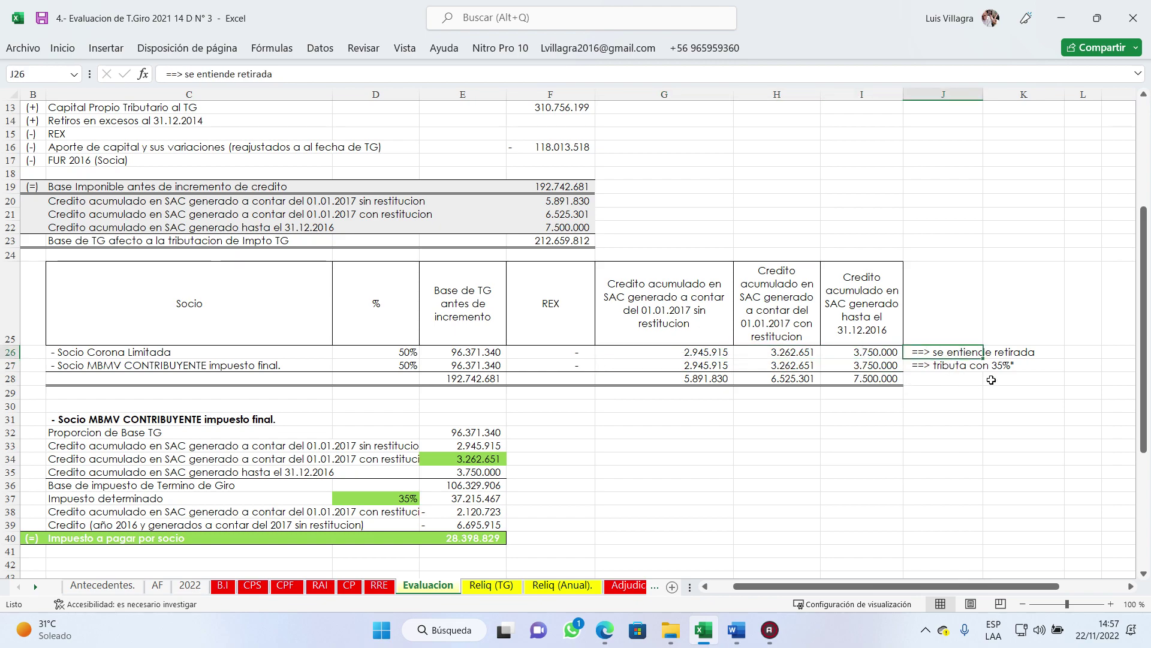
click(87, 353)
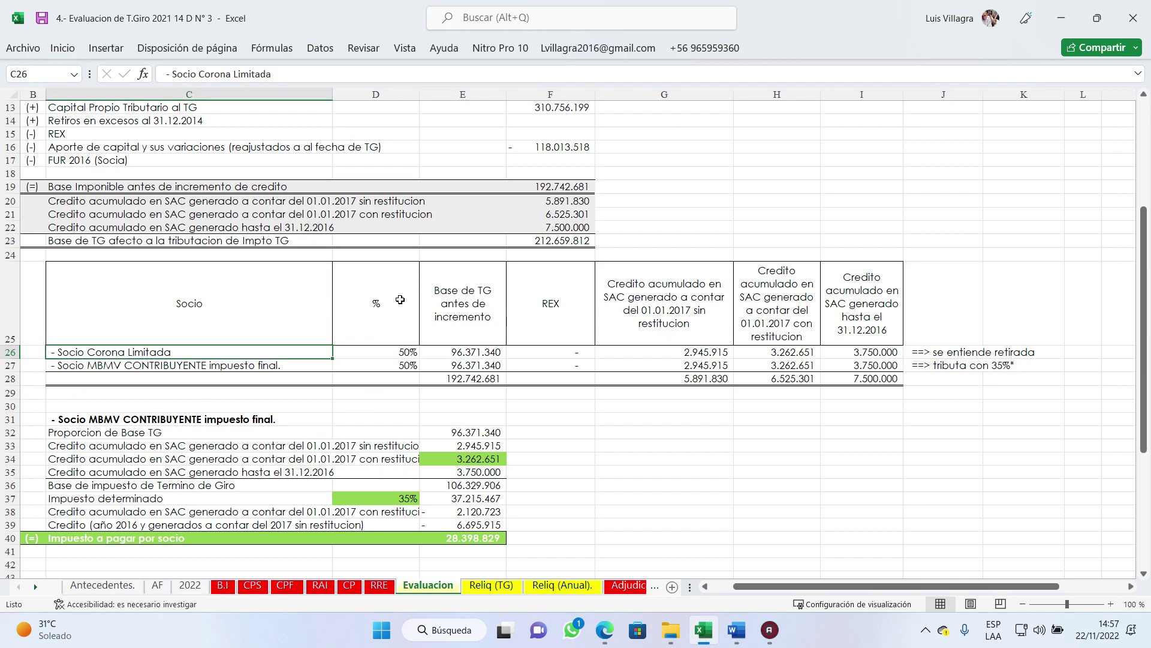
click(957, 355)
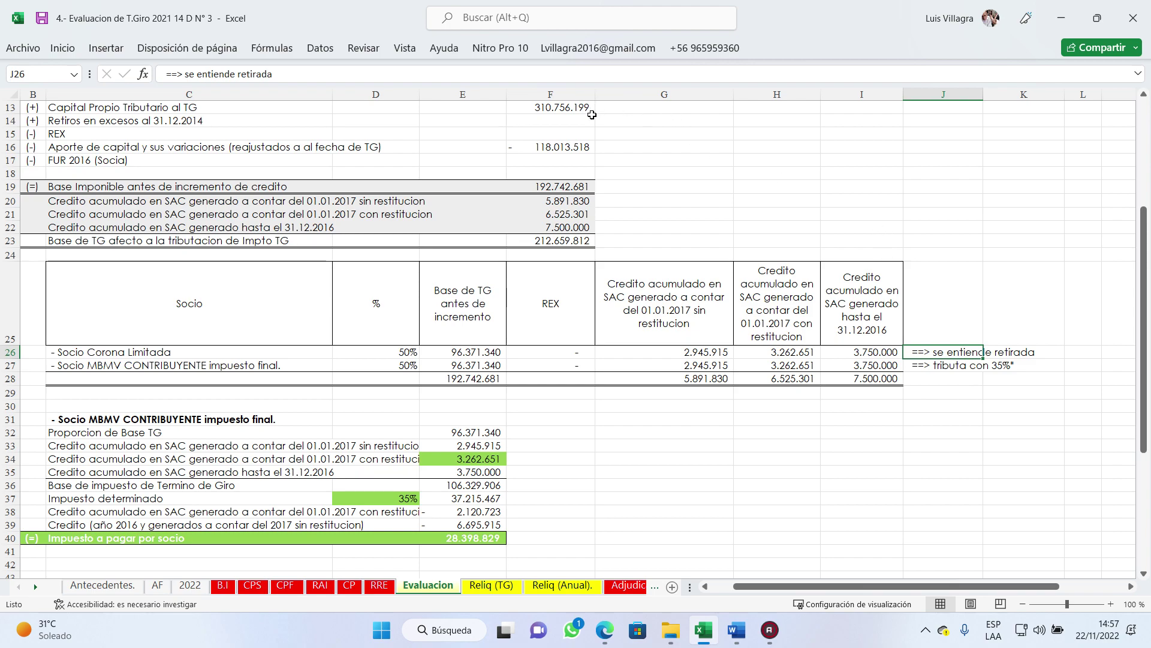
click(538, 107)
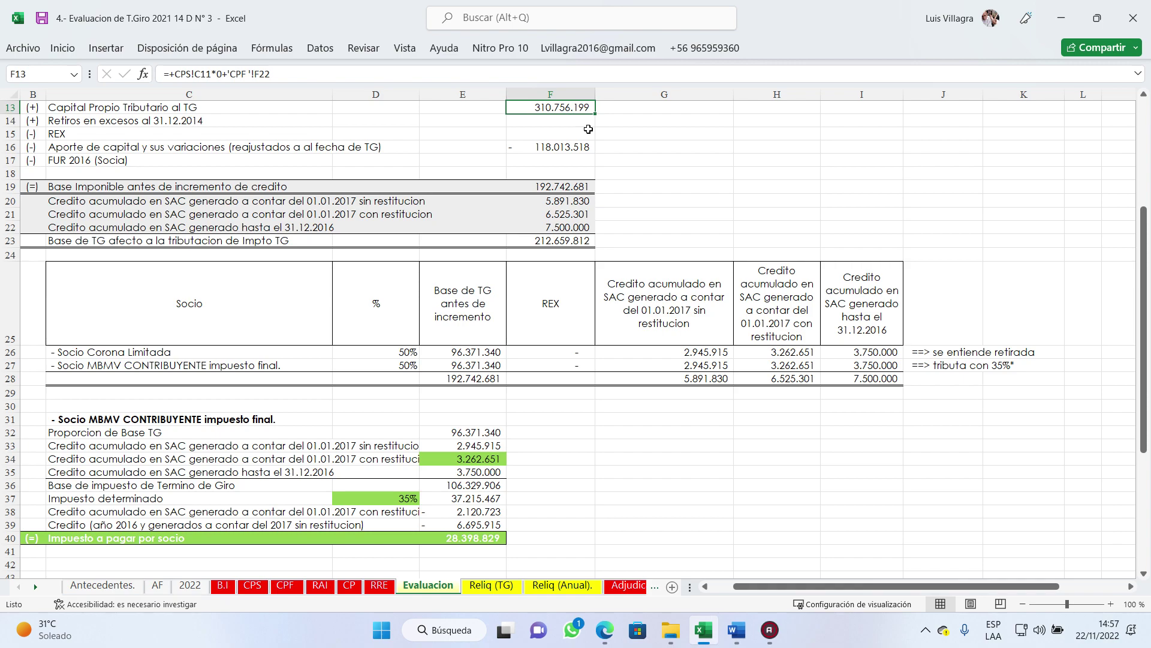
click(954, 350)
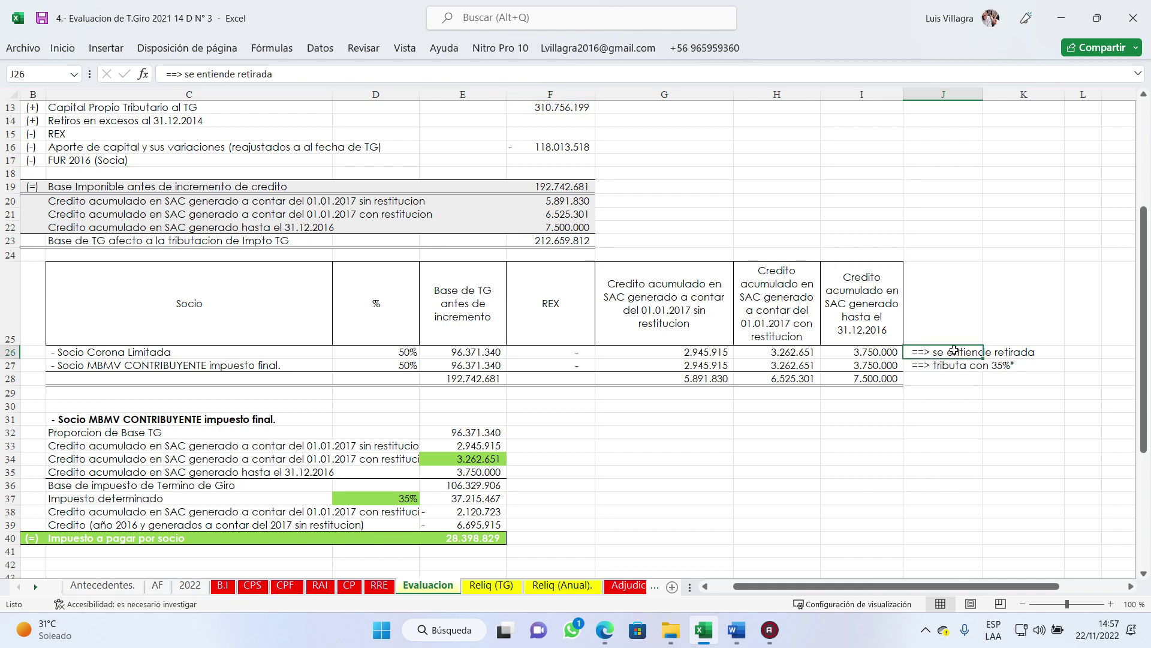
click(938, 365)
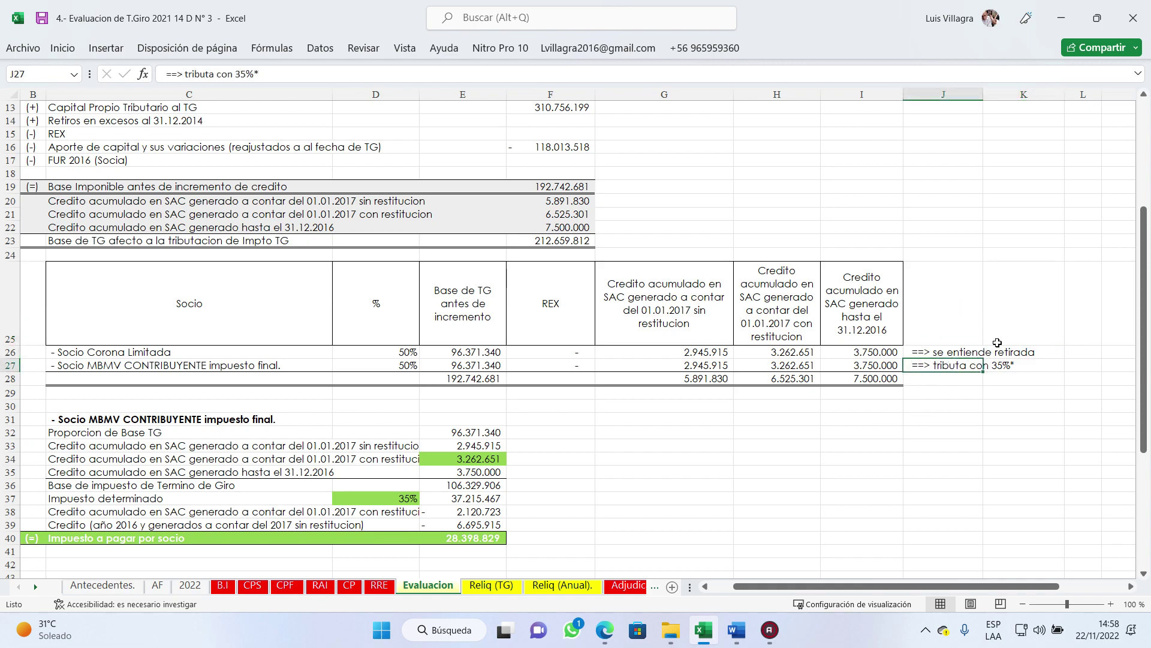
click(1000, 367)
click(959, 368)
click(875, 366)
scroll(710, 478, down, 1)
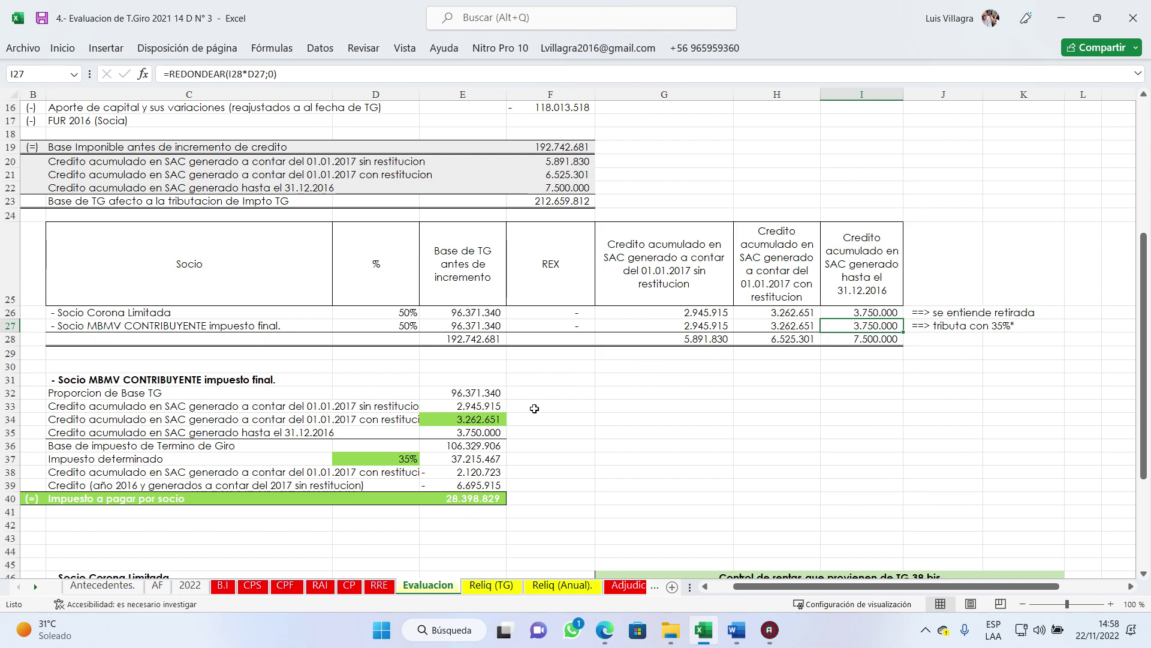
click(493, 406)
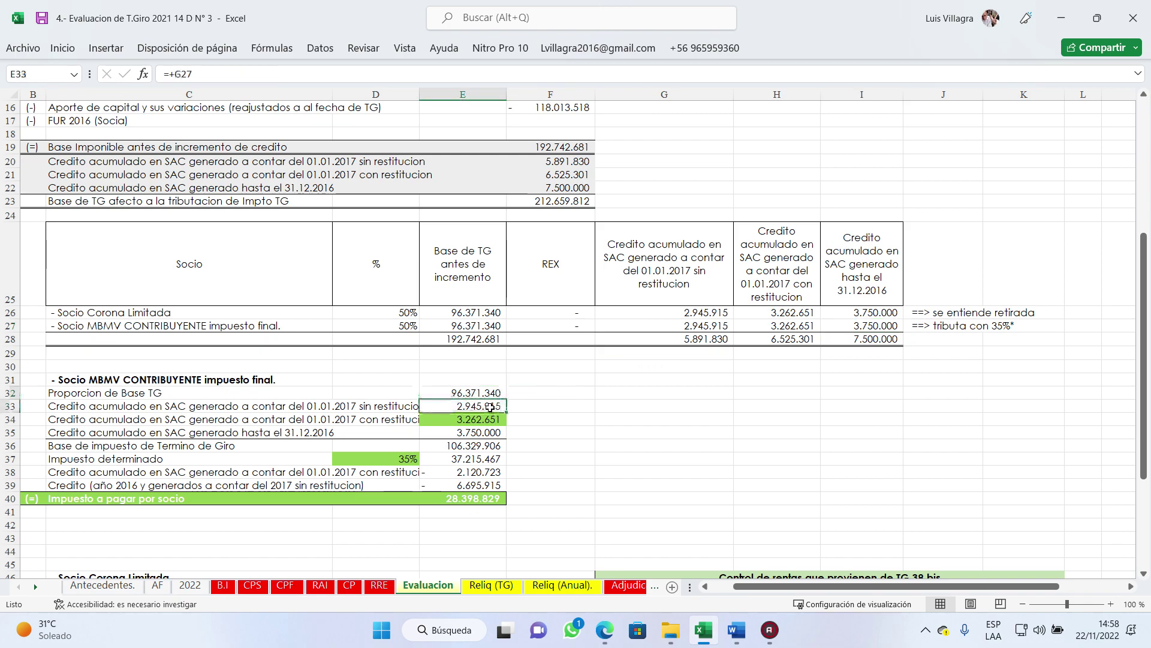
click(484, 419)
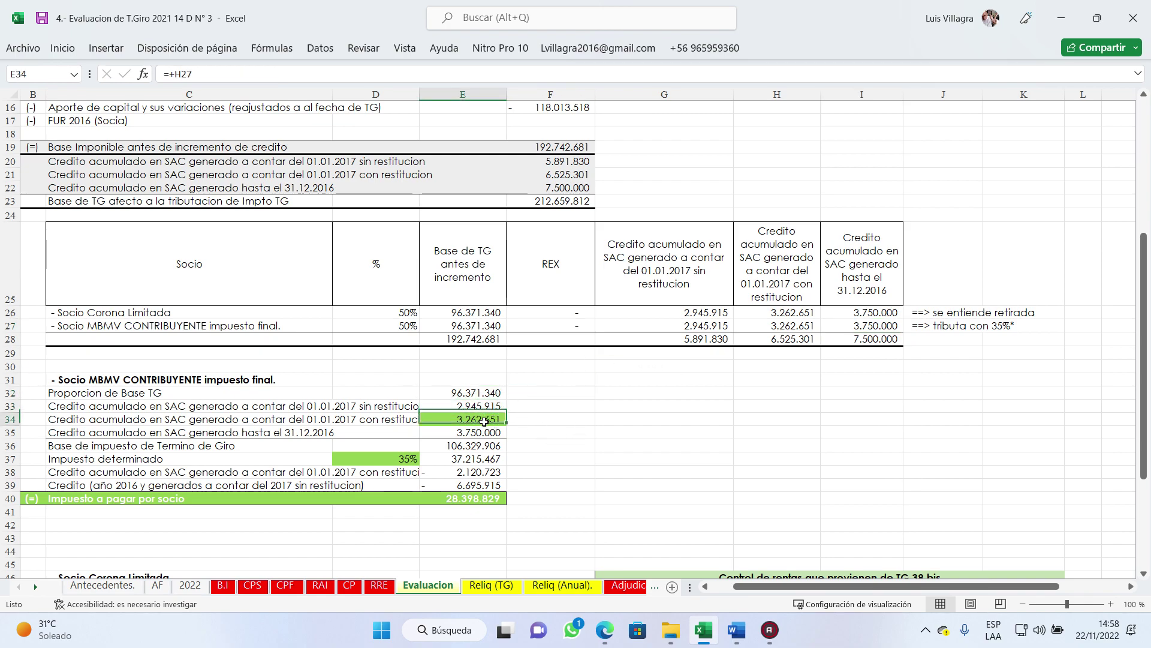
click(487, 432)
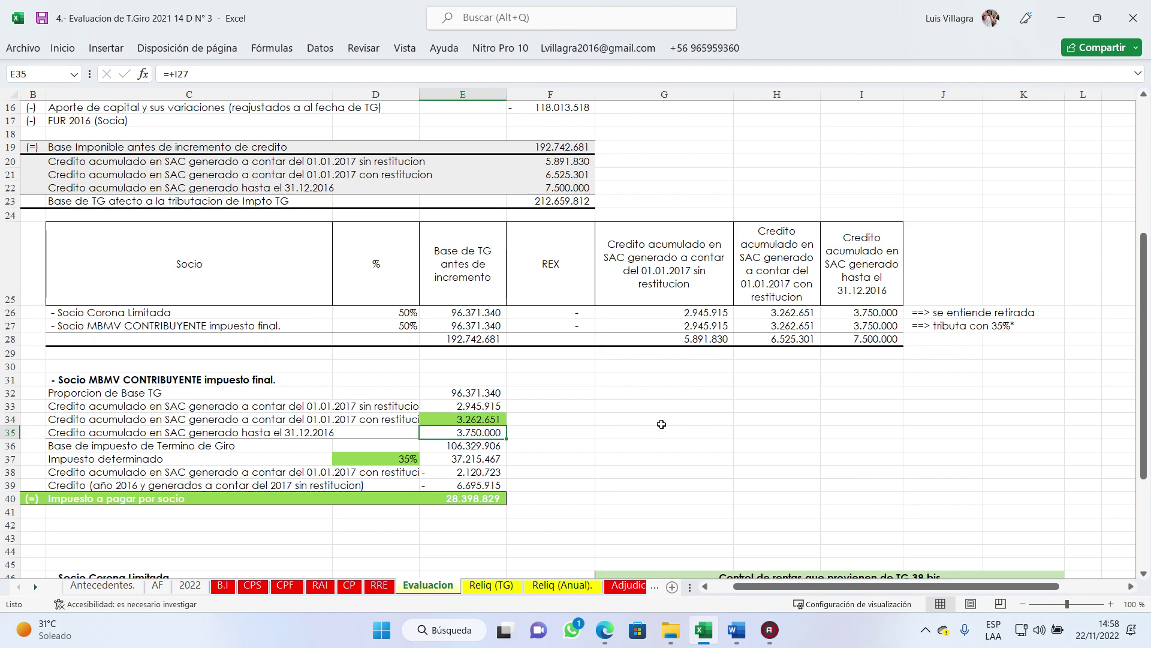
scroll(650, 414, down, 2)
click(459, 365)
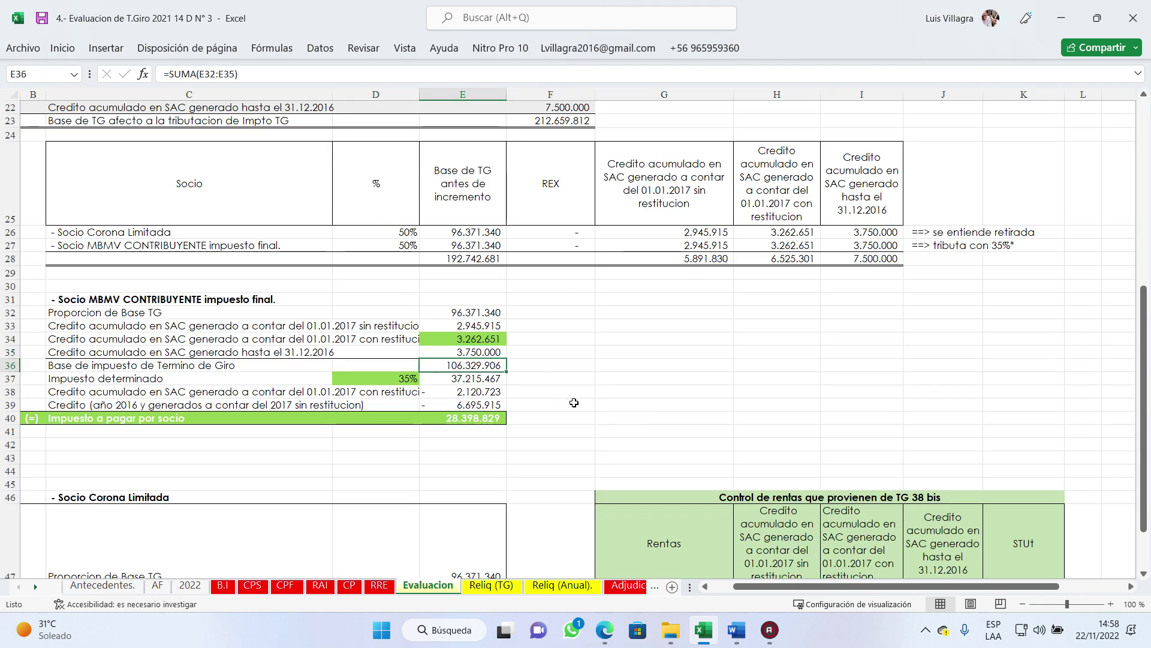
click(381, 379)
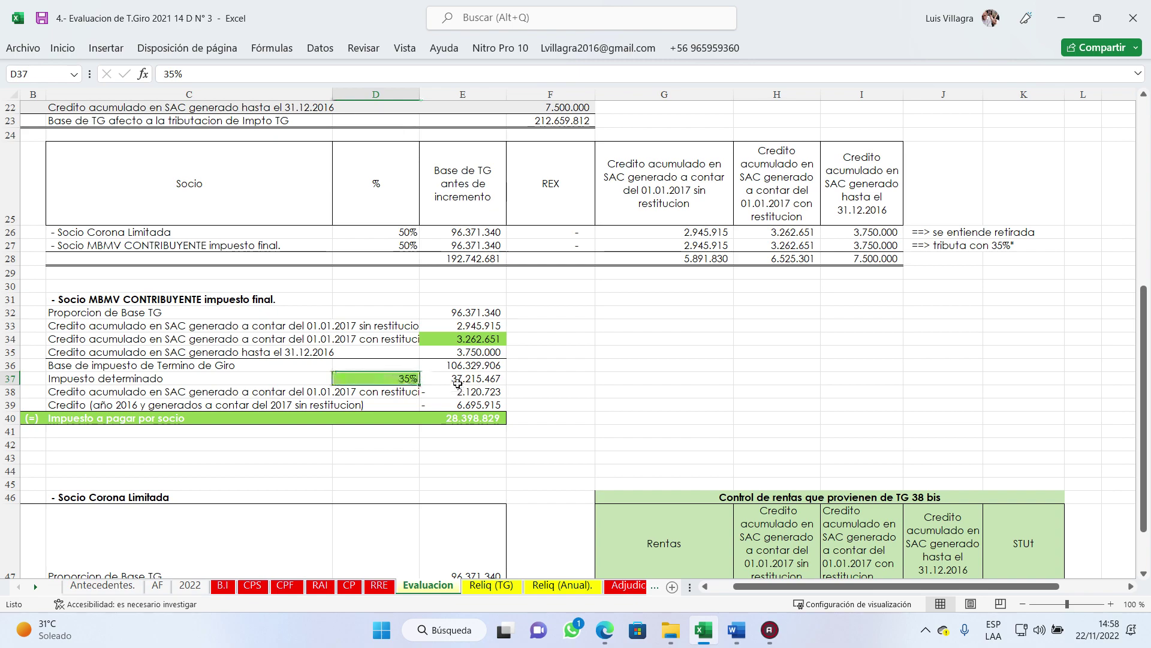
click(457, 379)
click(492, 393)
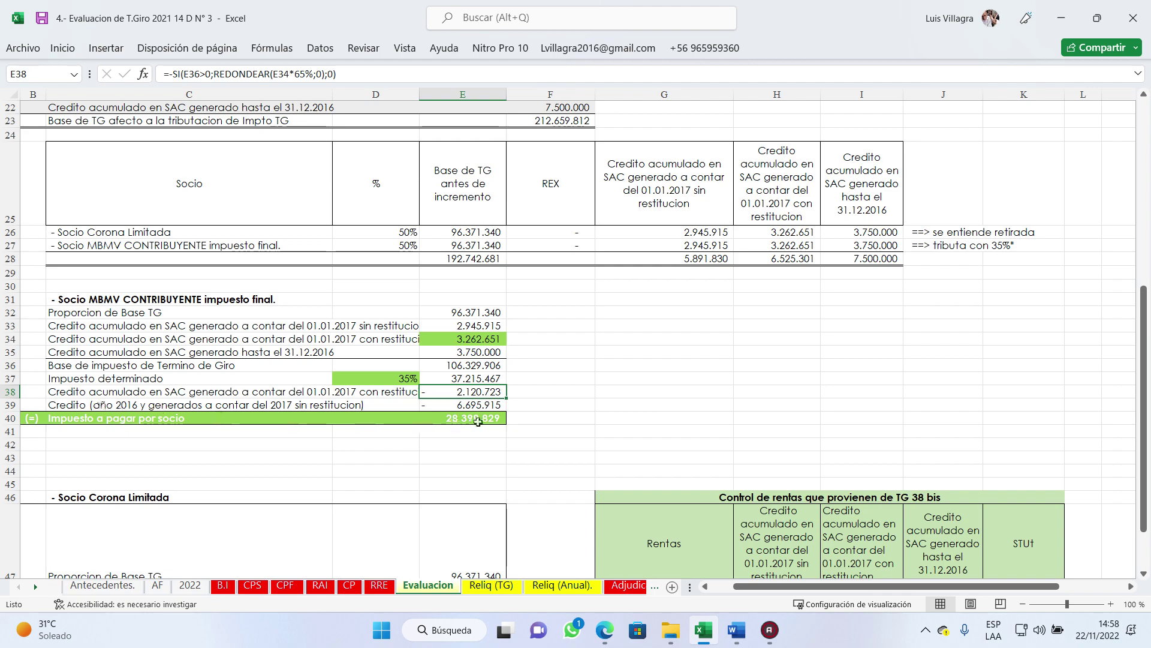
click(480, 403)
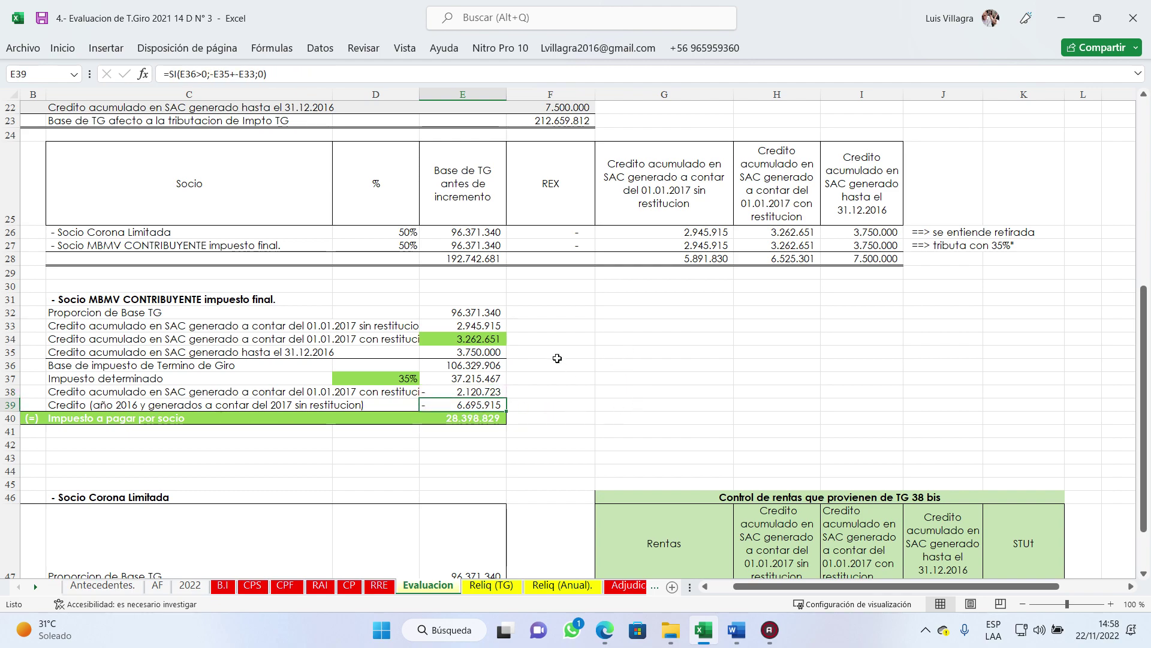
click(477, 327)
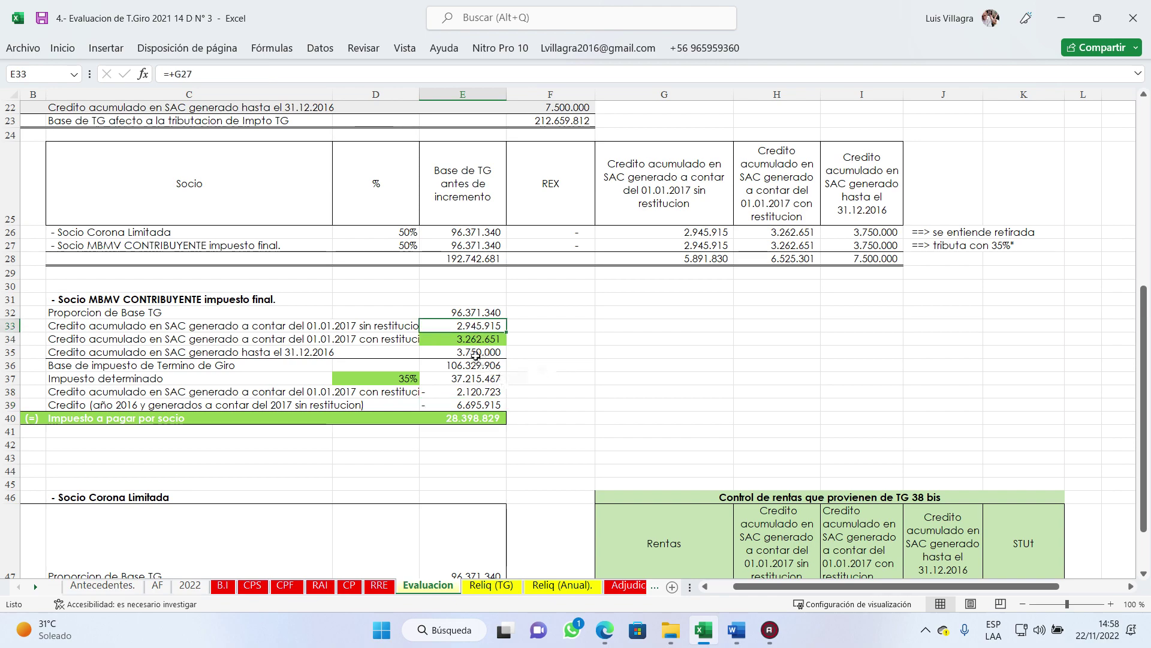
click(469, 351)
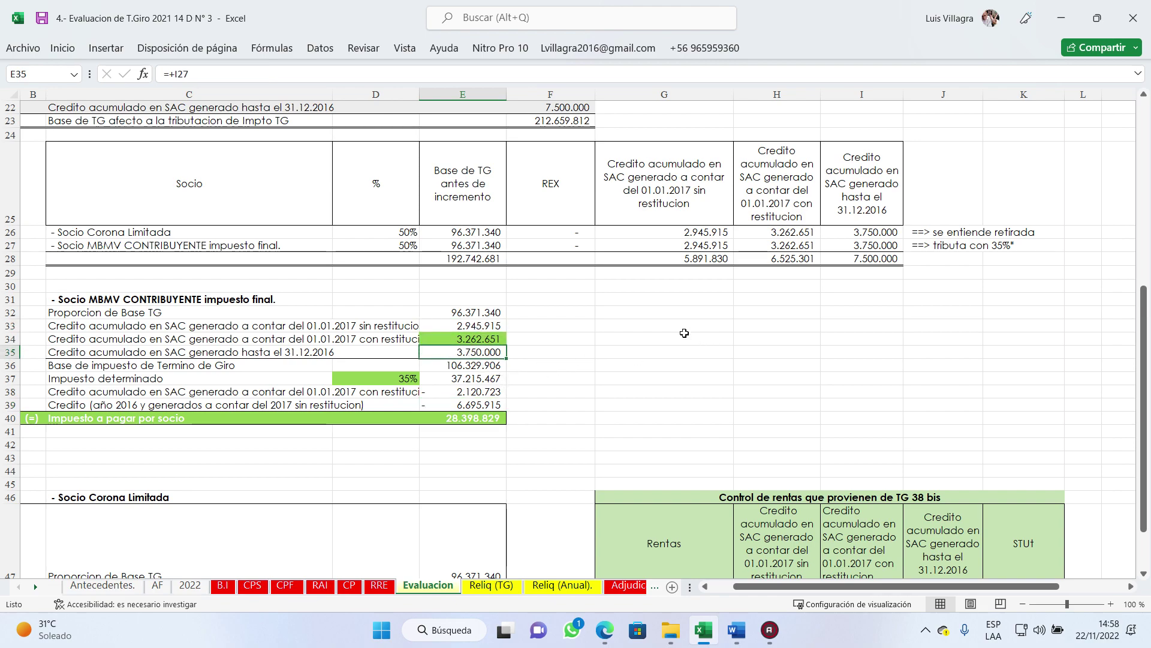
click(502, 417)
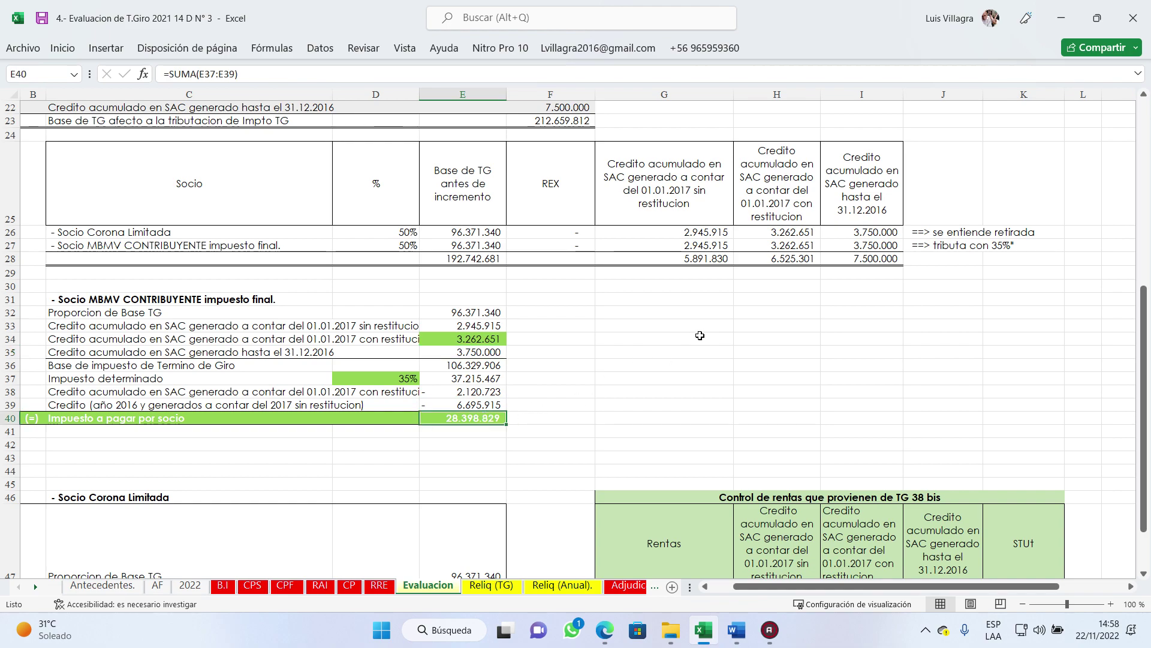
scroll(692, 374, down, 1)
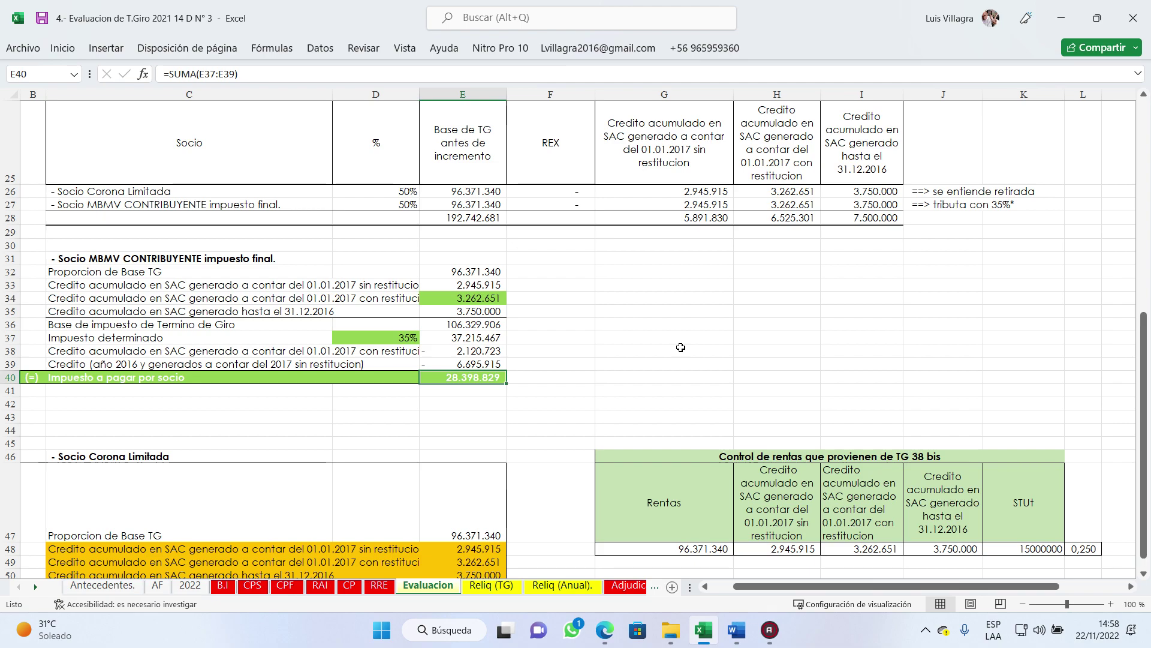
scroll(681, 346, down, 1)
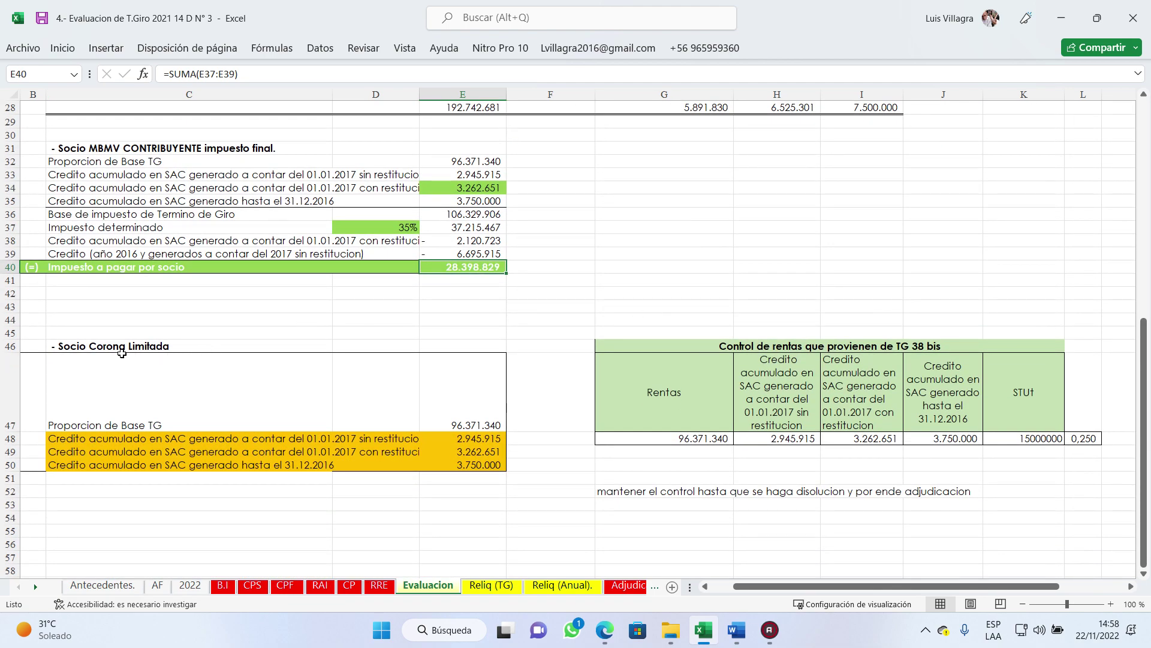
click(483, 423)
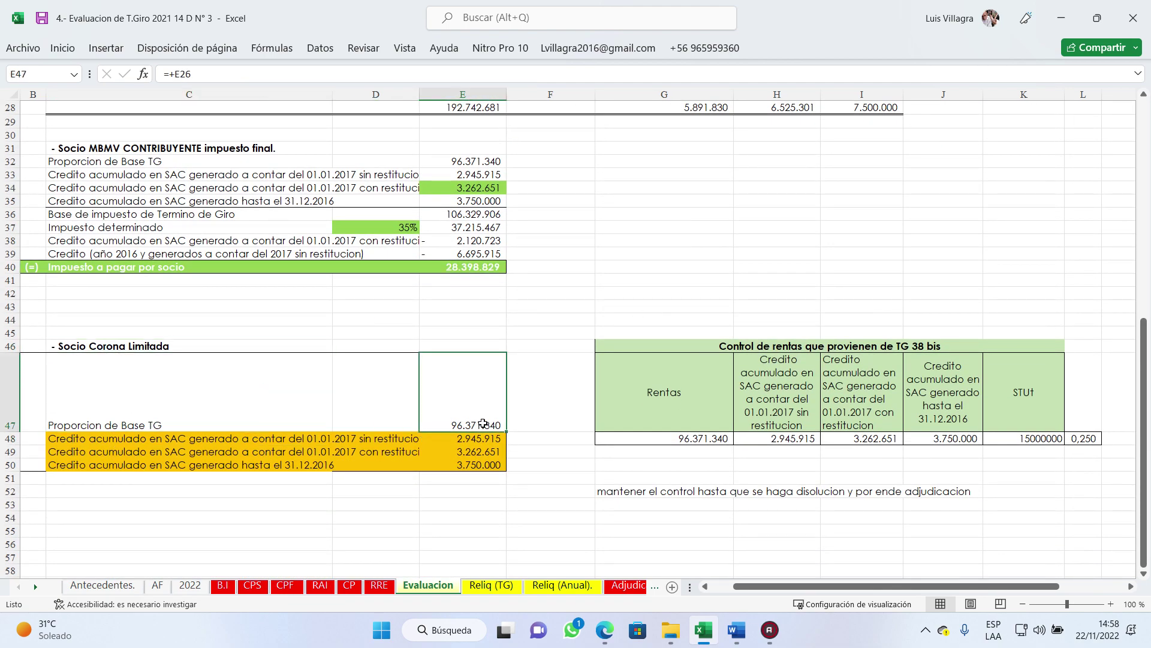
click(474, 464)
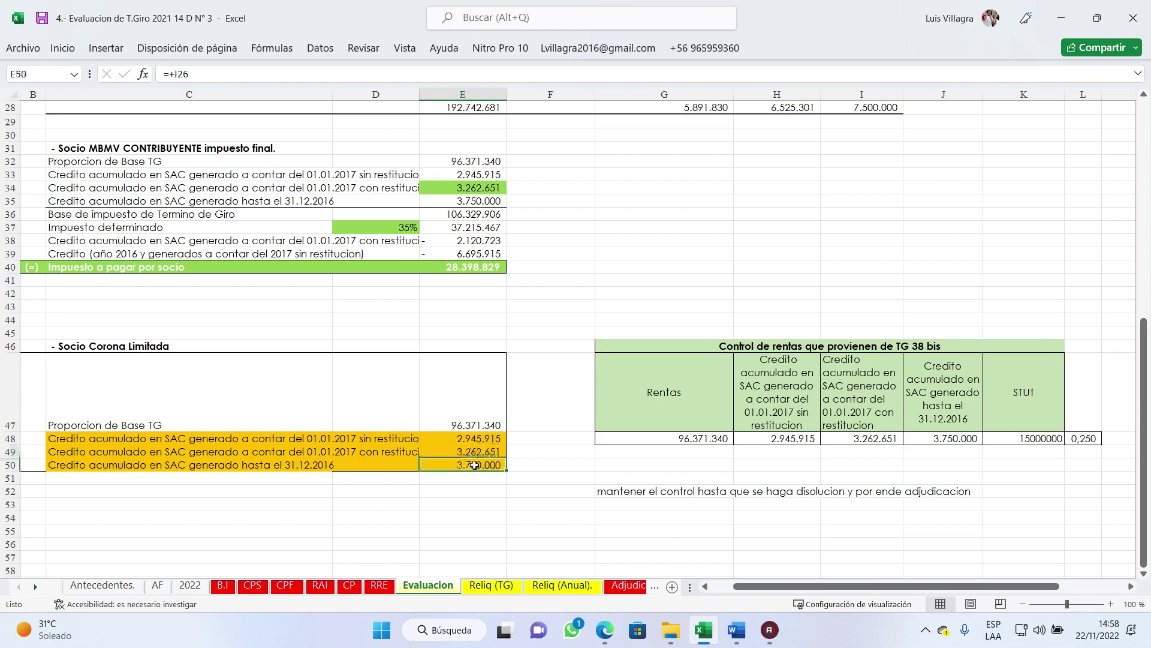
click(783, 358)
click(708, 344)
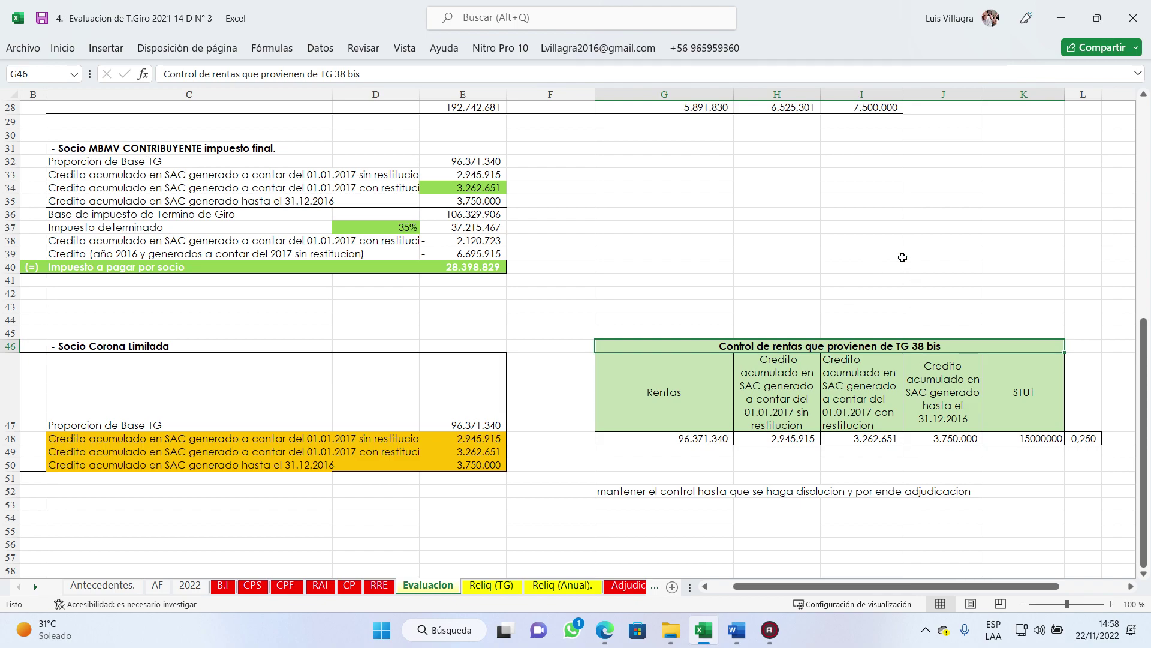
click(696, 446)
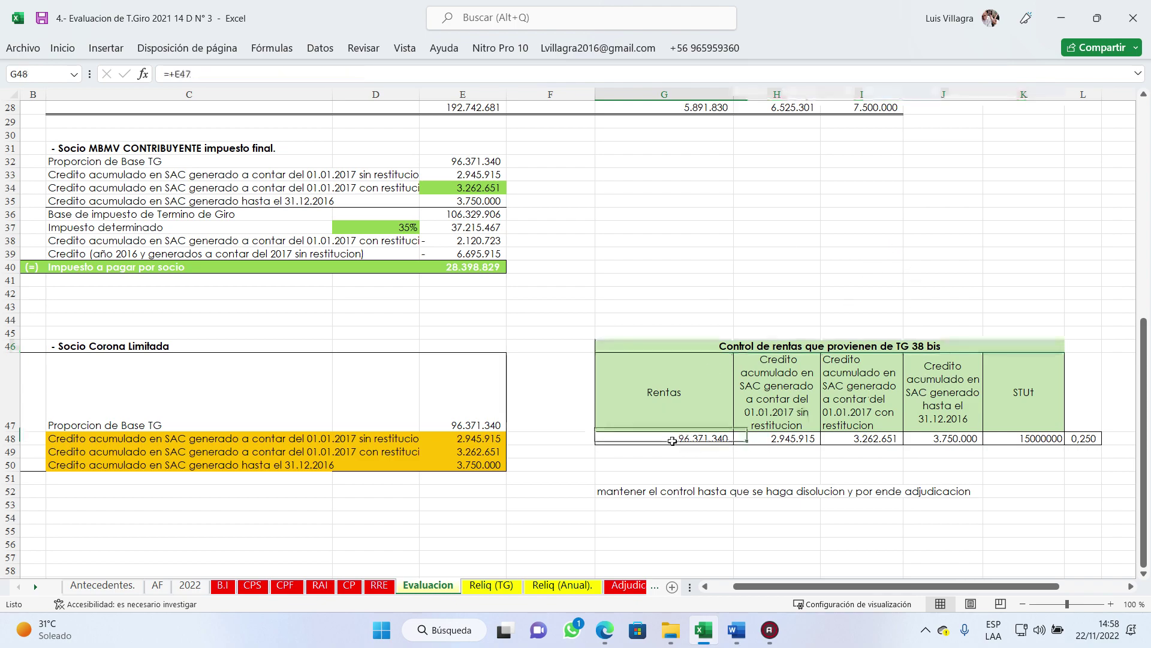
click(794, 439)
click(882, 440)
click(972, 438)
click(995, 440)
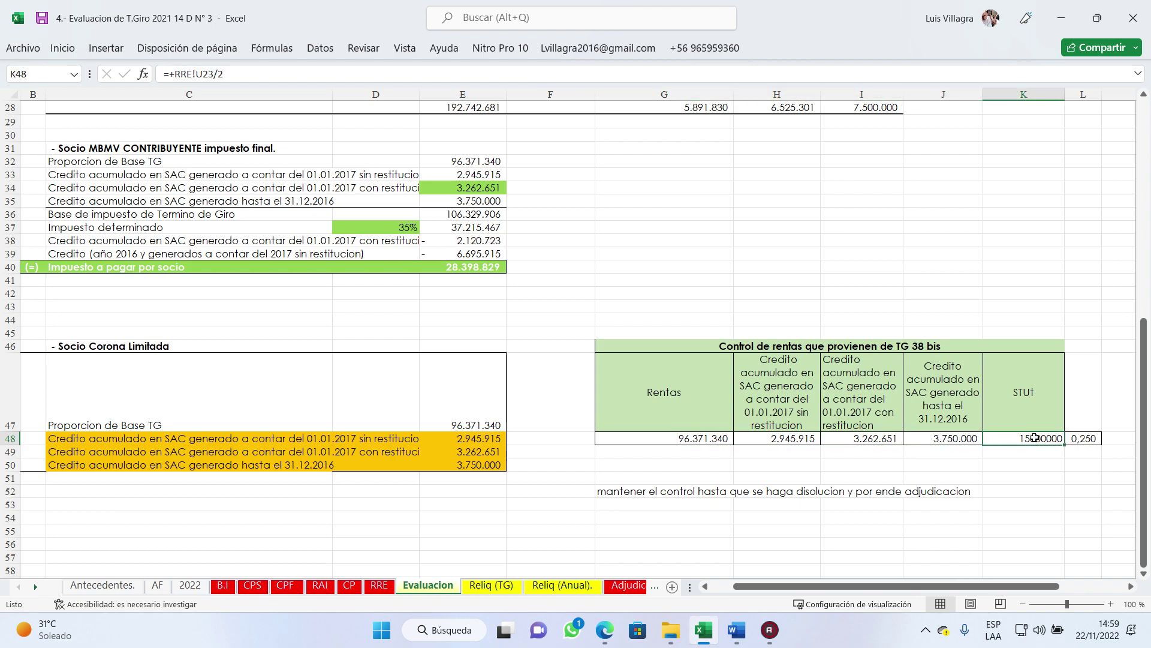
click(1084, 441)
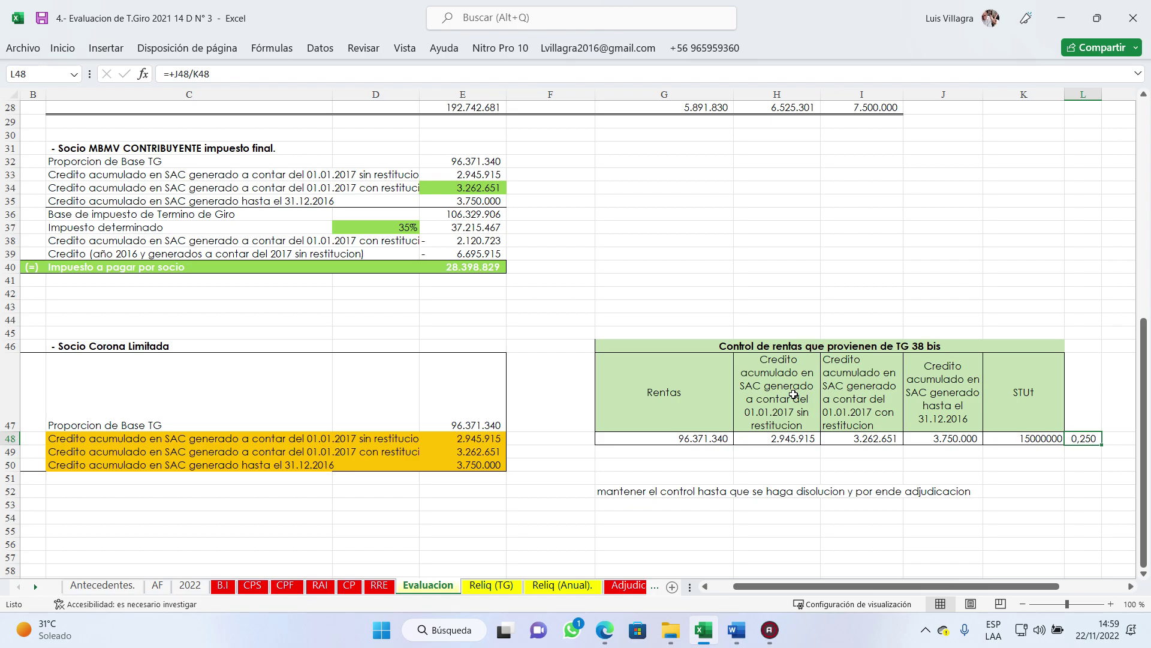
Step: After a brief look at Evaluacion, show Reliq (TG) from the top with column A dragged narrower
click(486, 586)
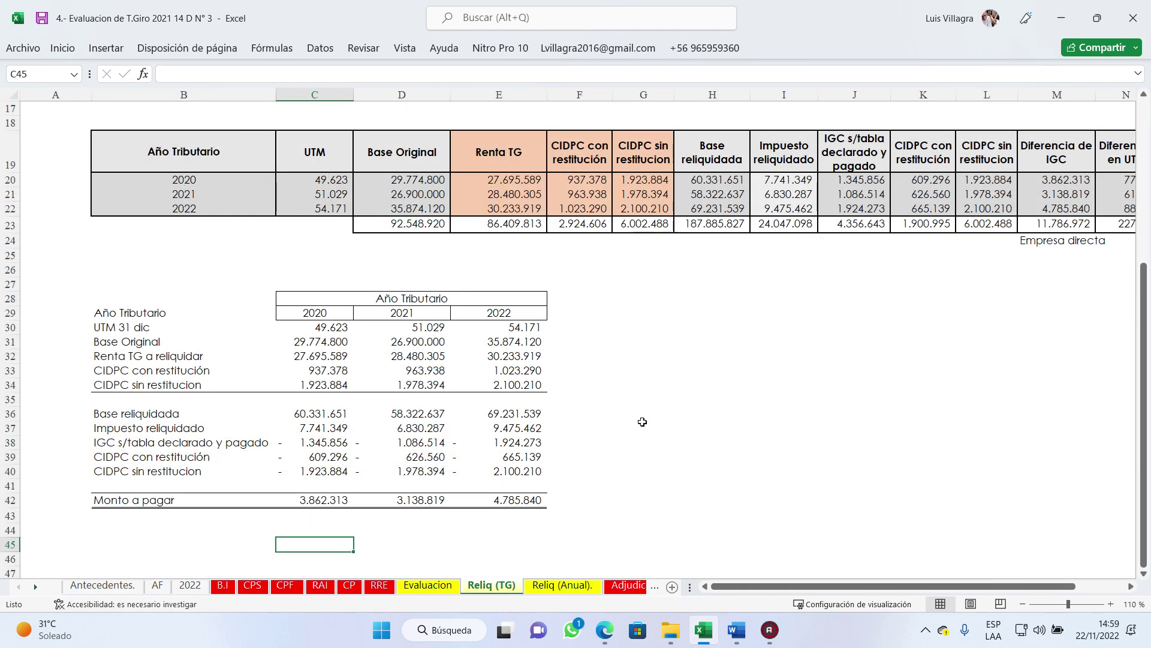
click(429, 585)
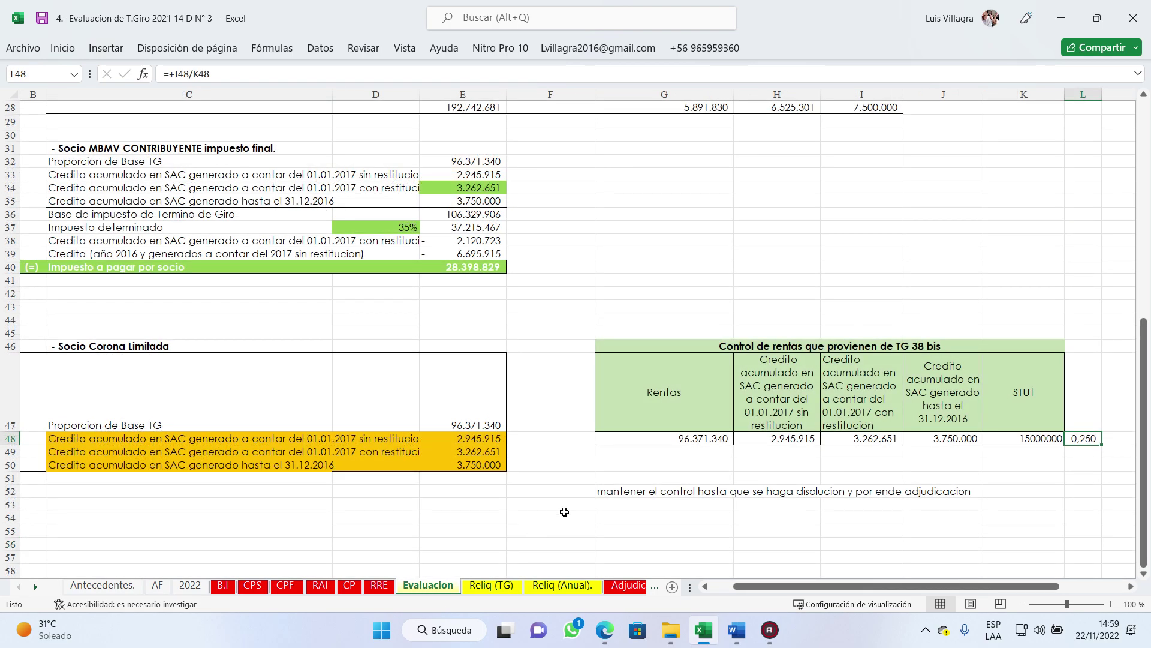
scroll(610, 427, up, 2)
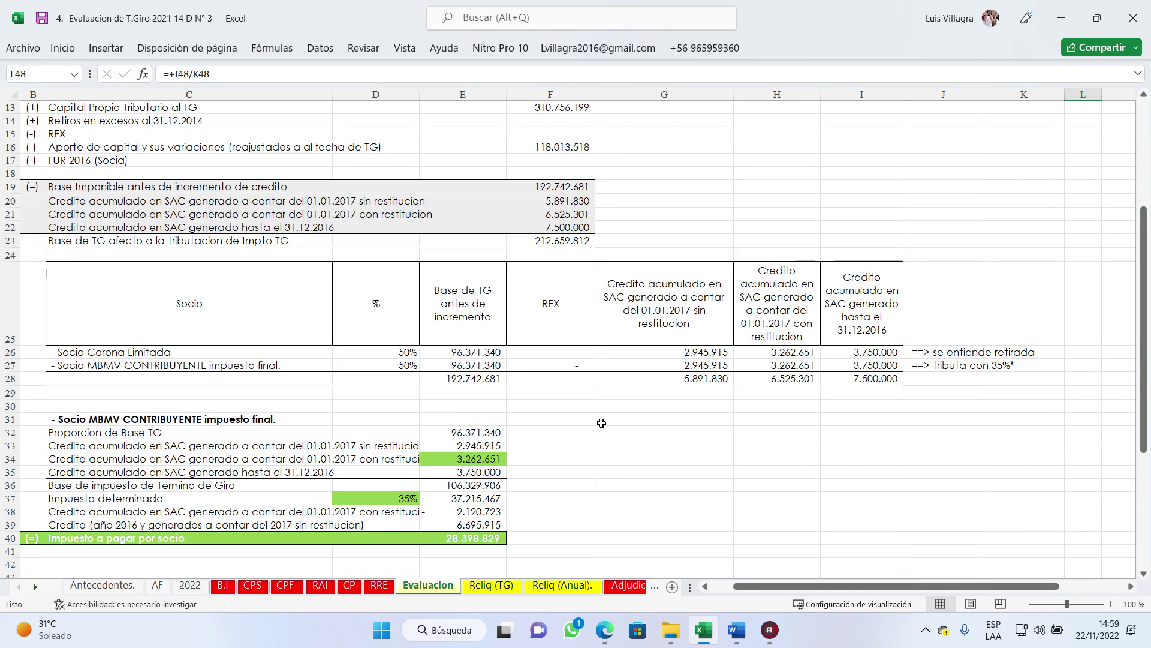
click(490, 585)
scroll(887, 291, up, 5)
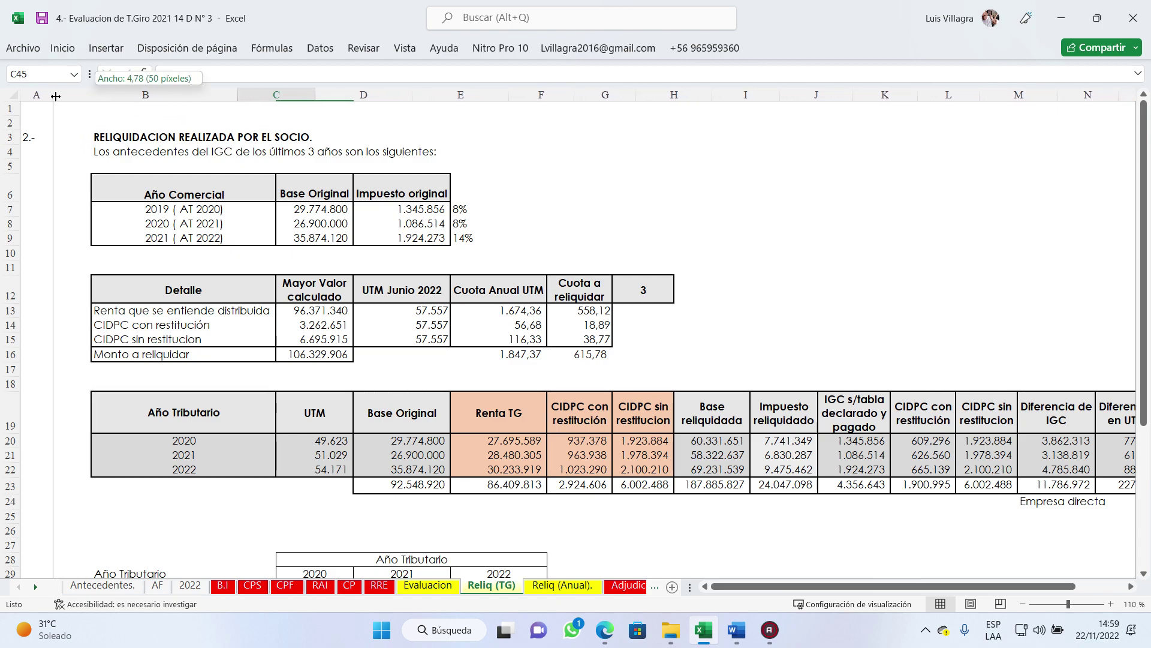
drag(94, 94, 52, 94)
click(689, 230)
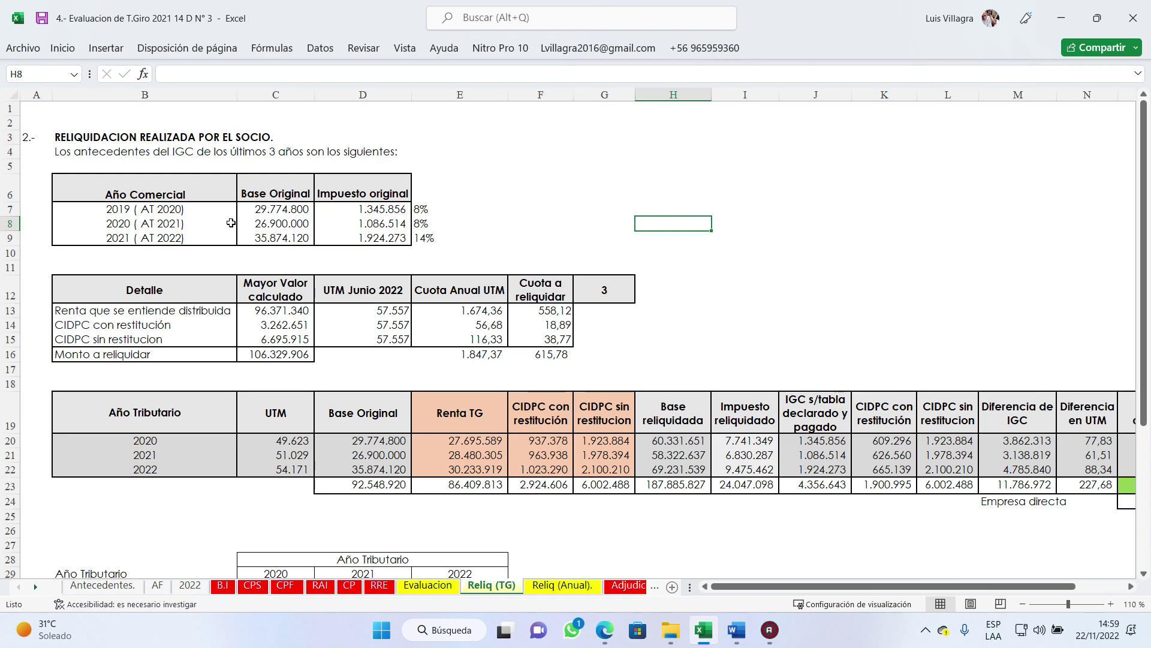
click(140, 222)
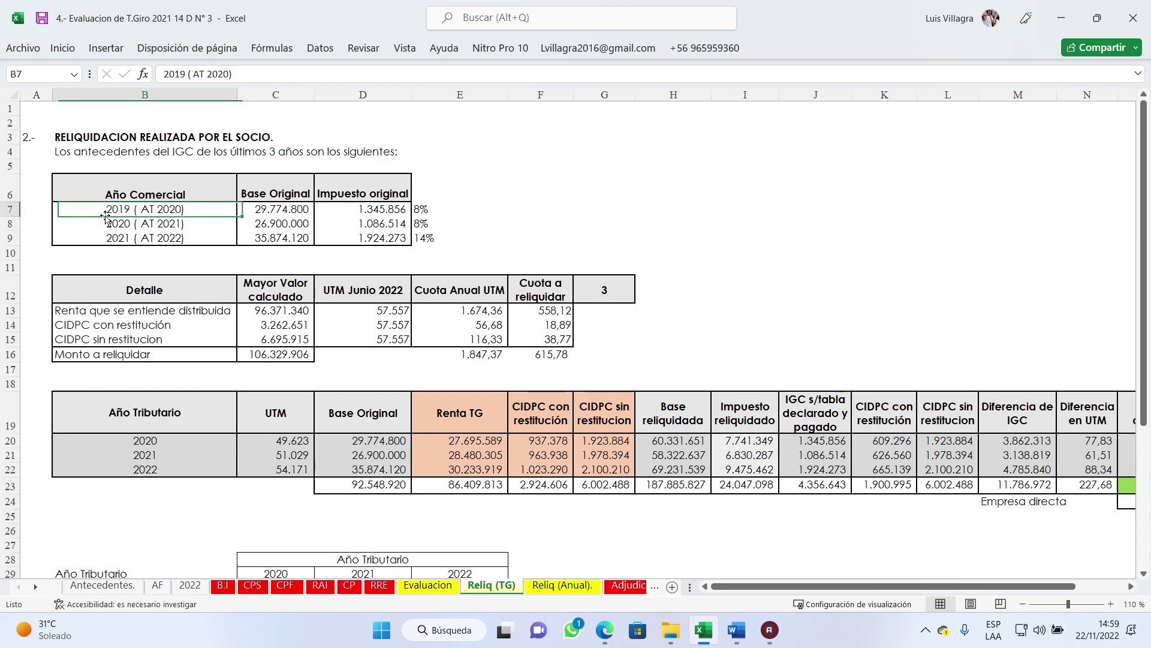
click(347, 219)
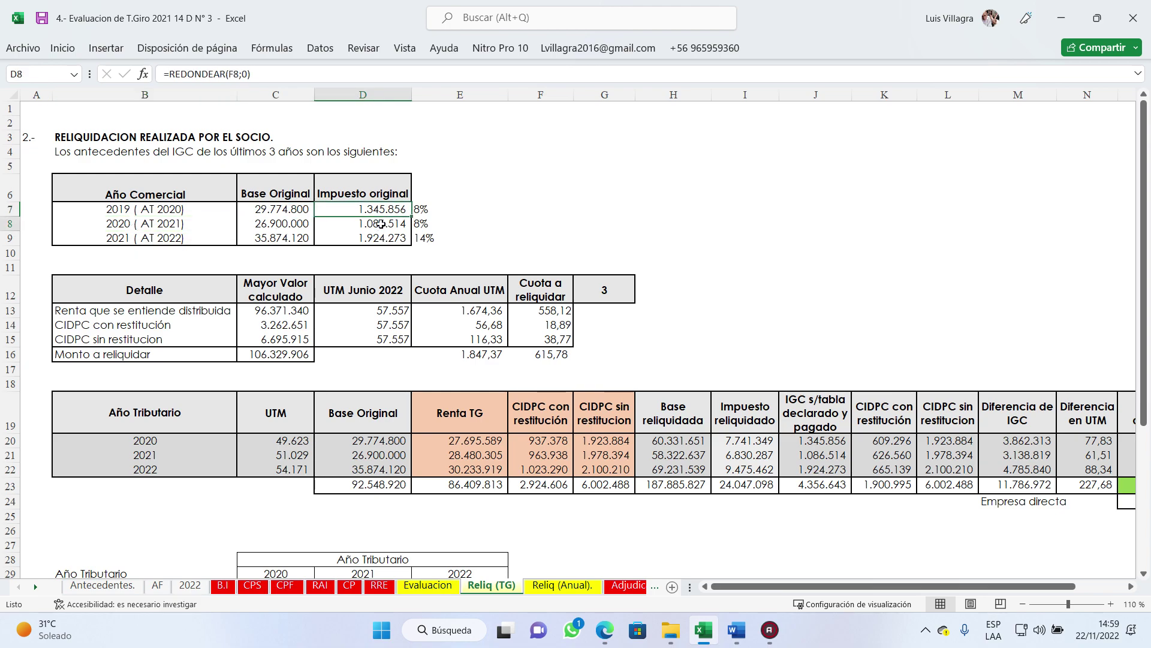
click(372, 238)
click(183, 209)
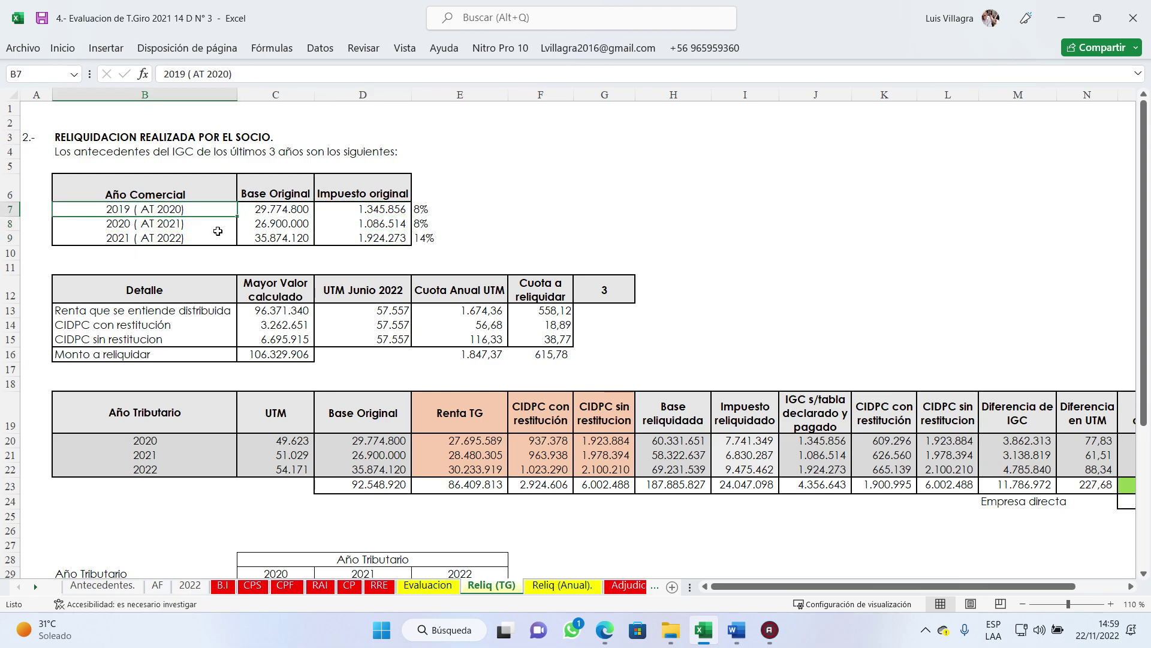
click(167, 224)
click(157, 237)
click(173, 249)
click(407, 209)
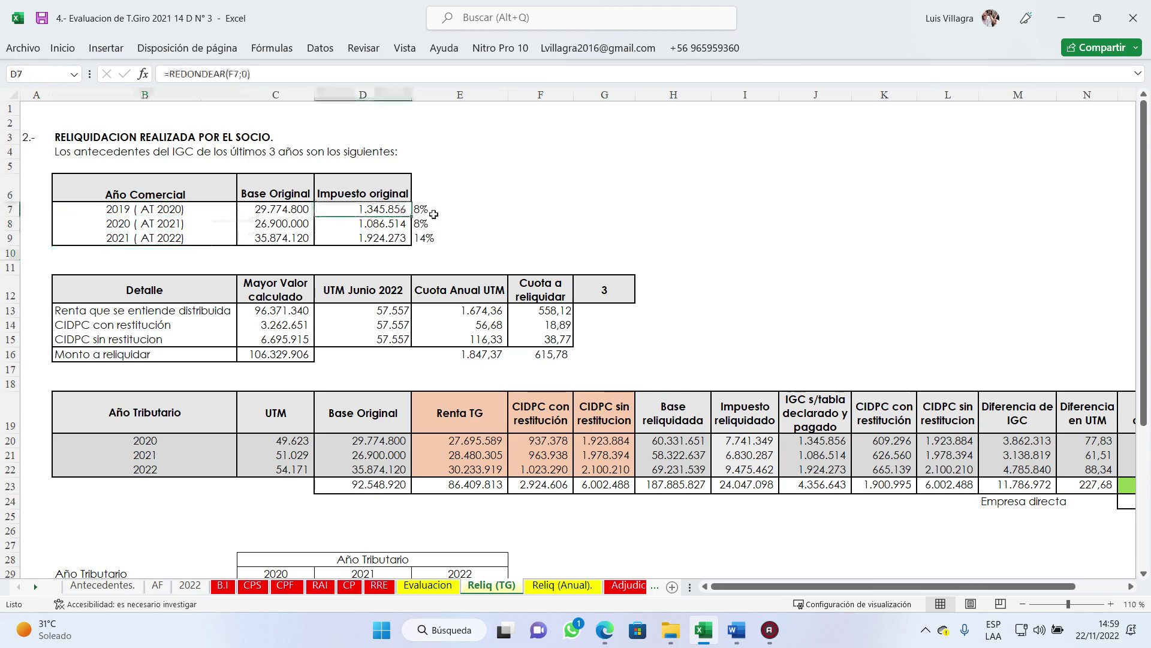
click(420, 210)
click(425, 224)
click(427, 238)
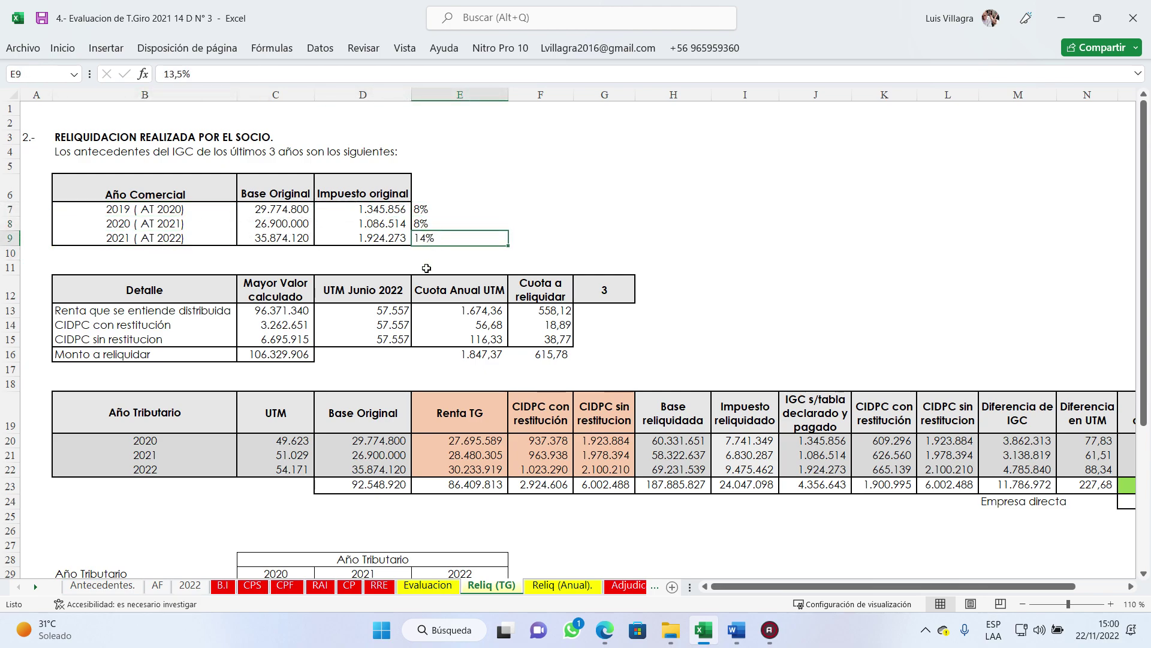
click(118, 317)
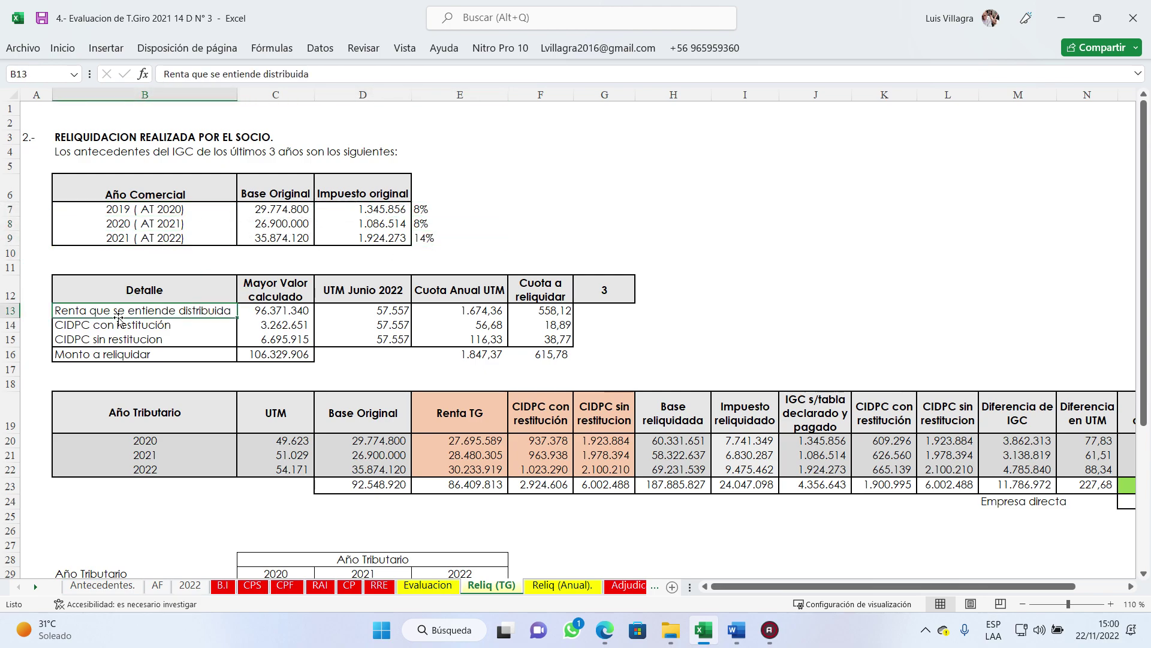
click(277, 313)
click(402, 311)
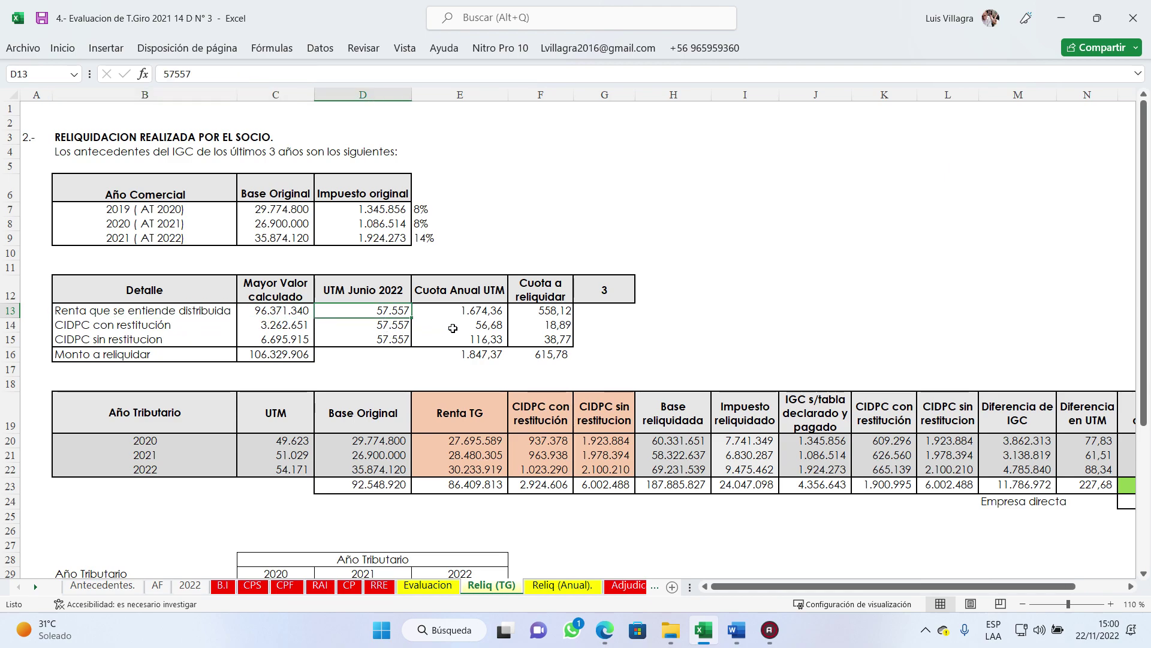
click(484, 307)
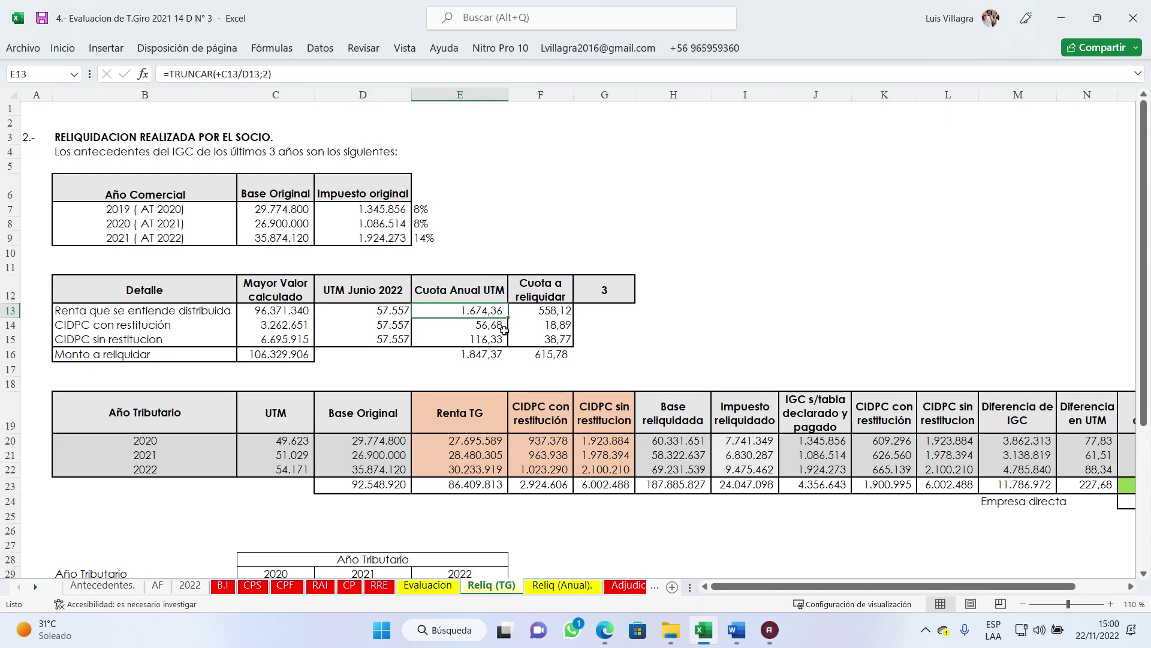
click(543, 313)
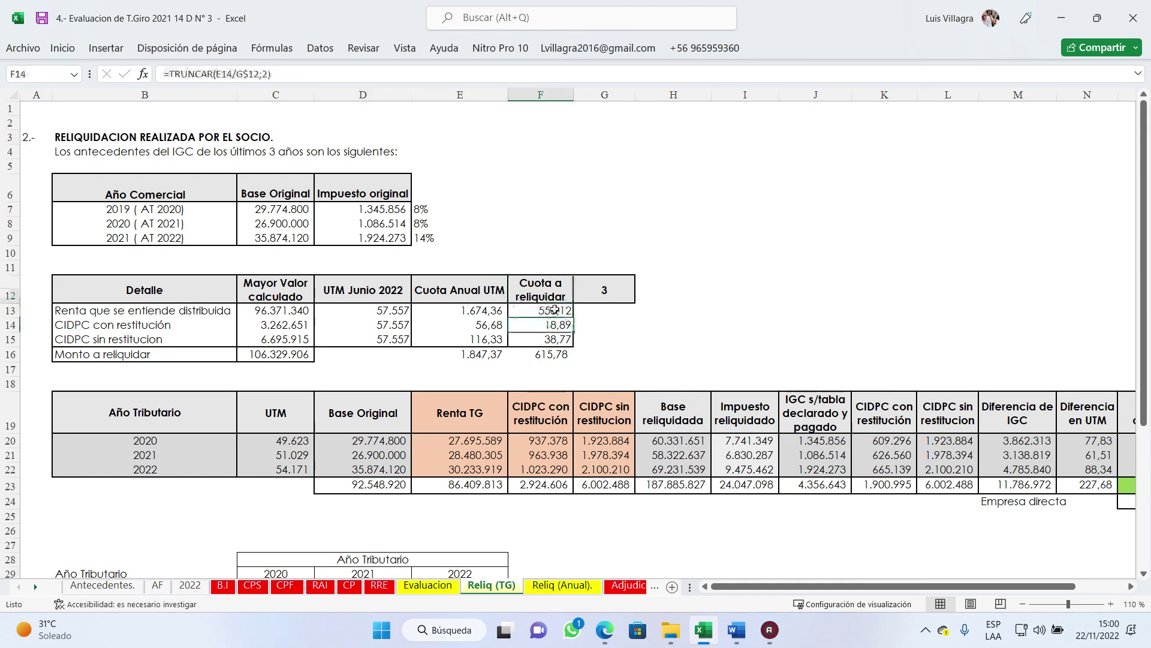
click(611, 297)
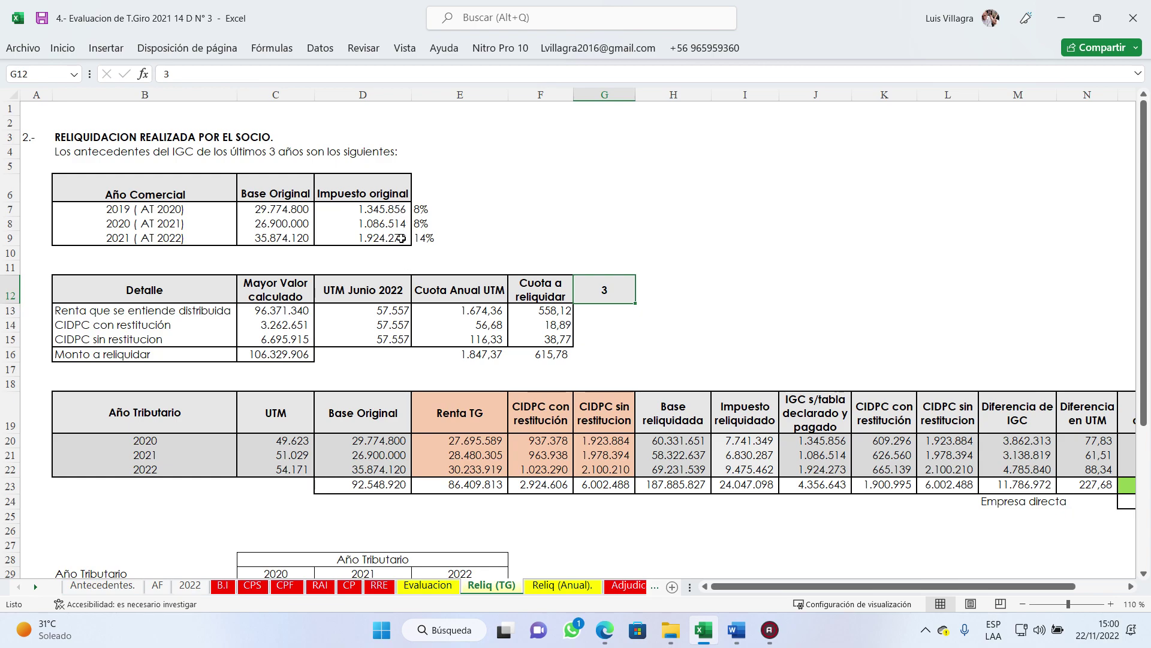
click(560, 310)
click(560, 324)
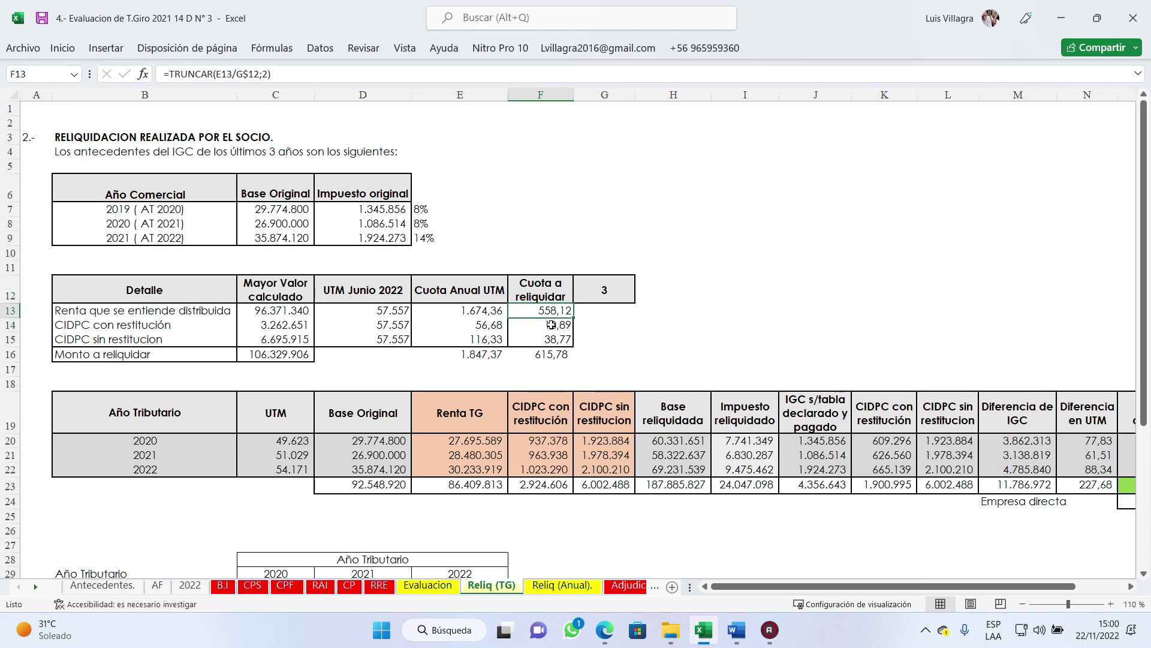
click(557, 354)
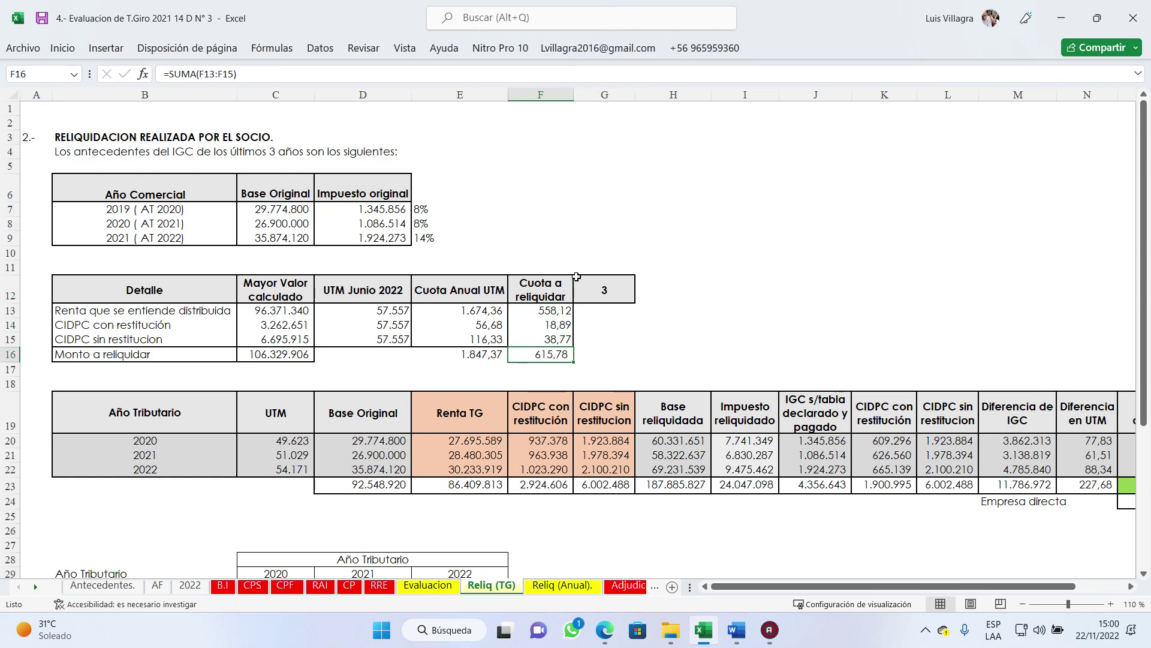
scroll(360, 336, down, 1)
click(145, 406)
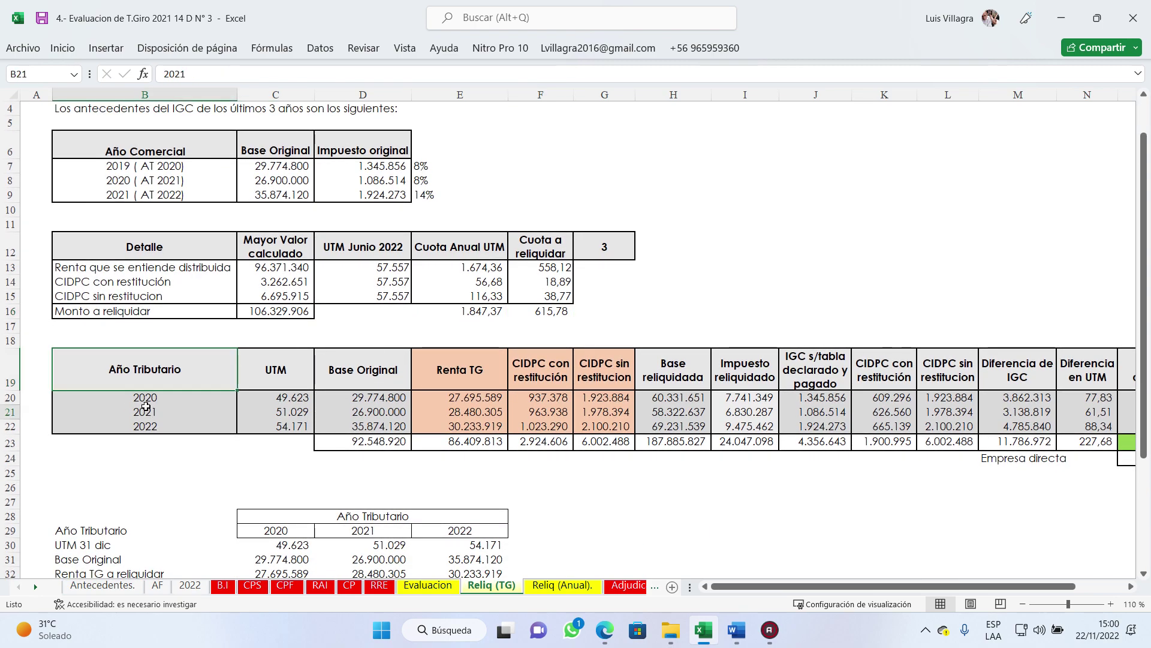
click(281, 397)
click(288, 438)
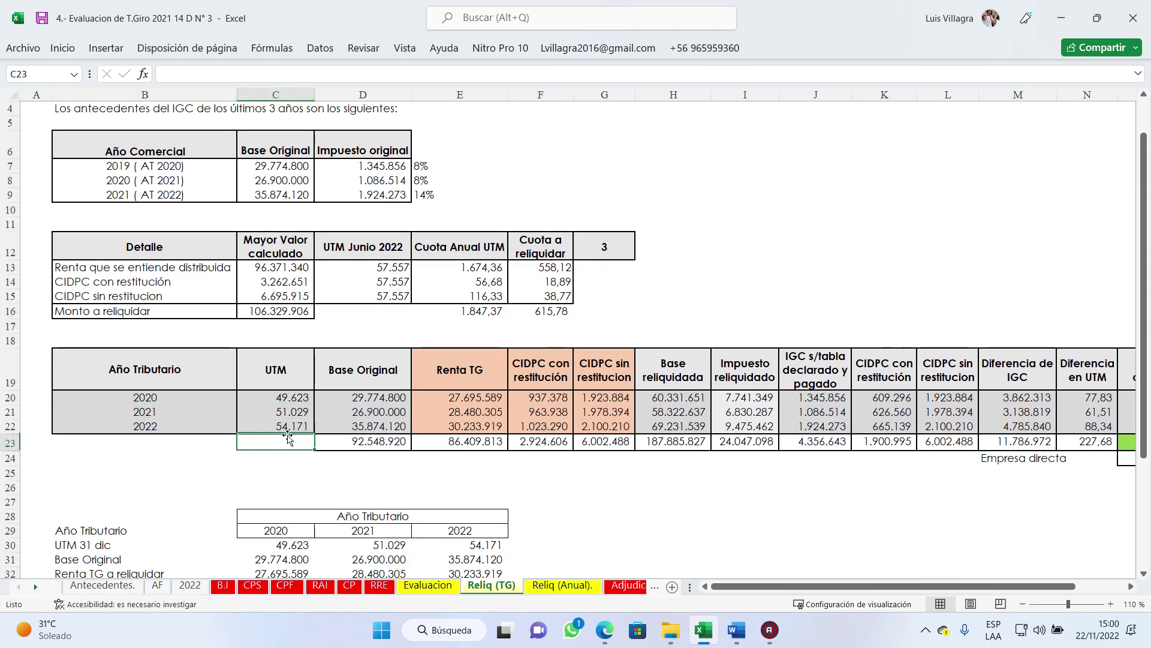
click(375, 371)
click(381, 398)
click(383, 412)
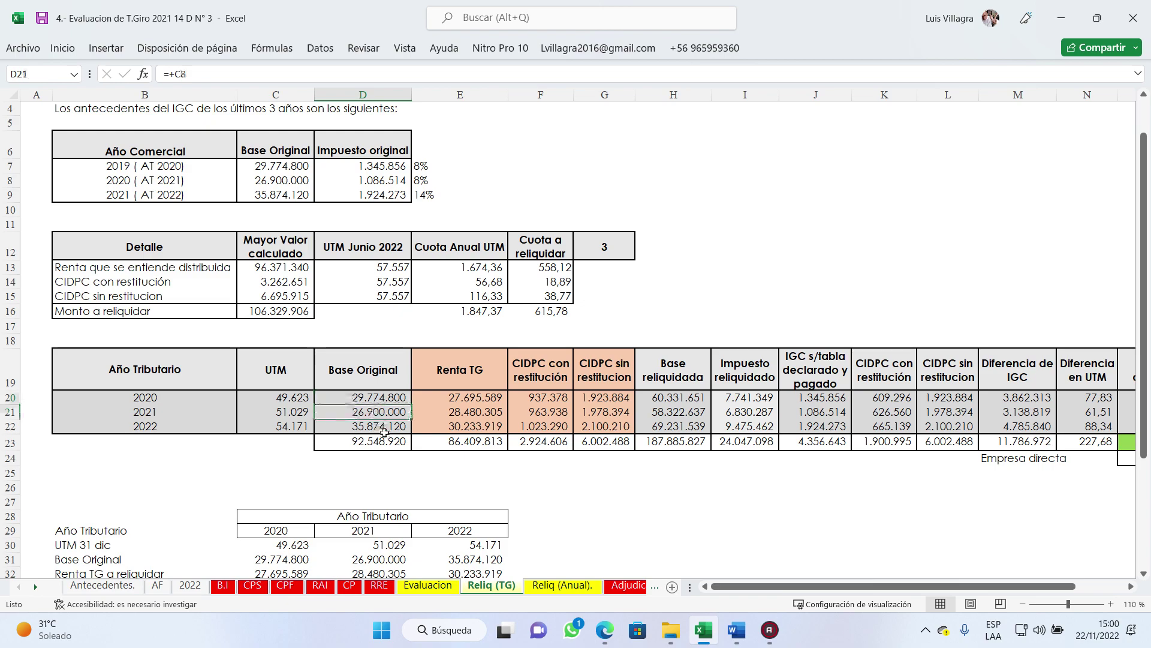
click(383, 426)
click(461, 371)
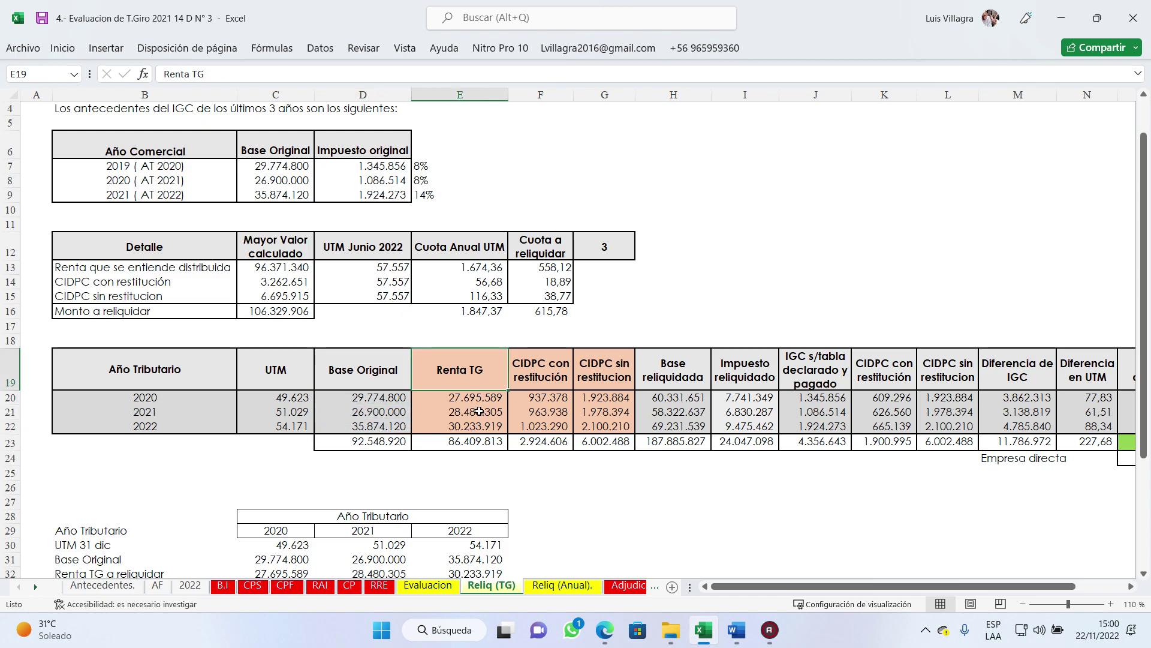
click(468, 397)
click(261, 73)
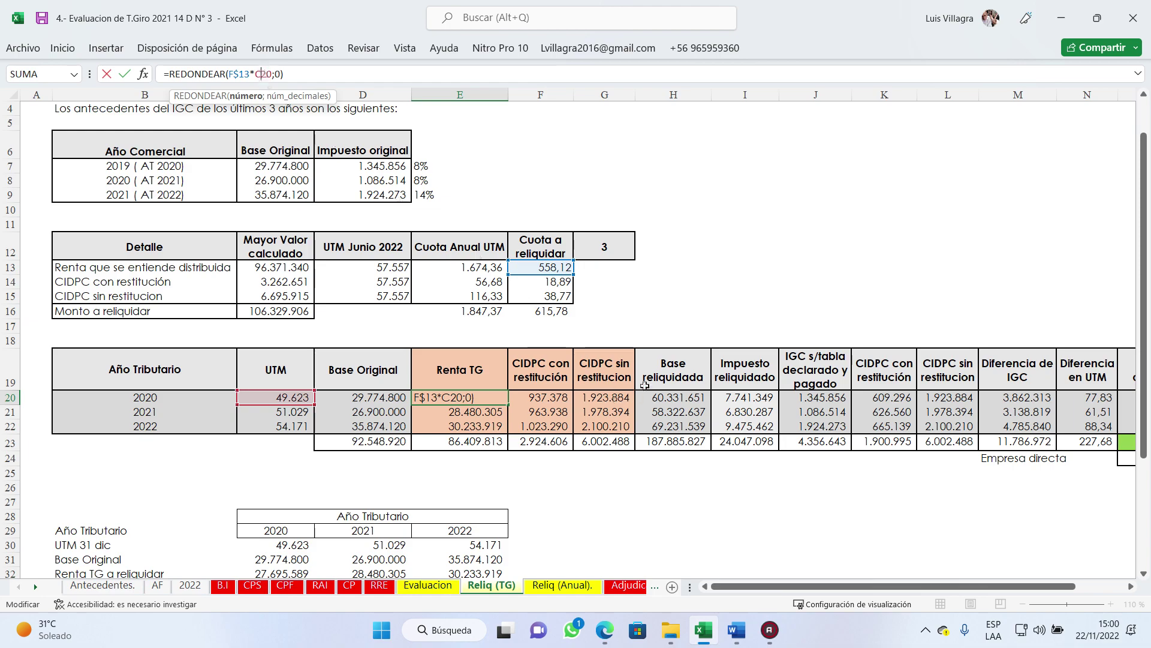
key(Escape)
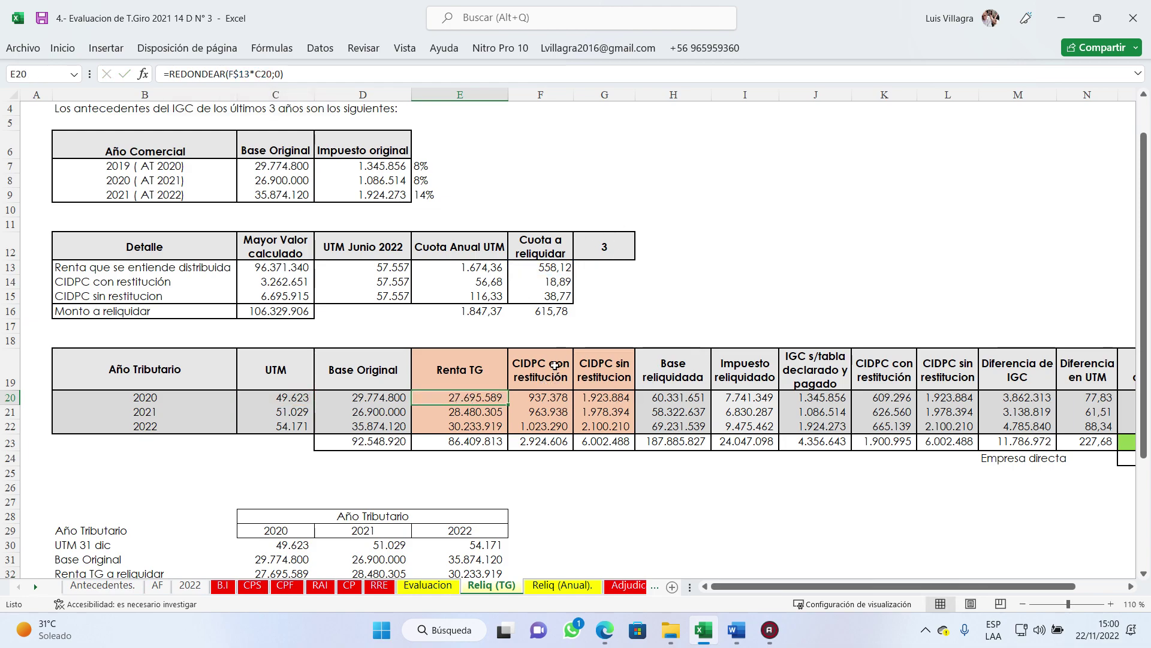
click(548, 386)
click(543, 397)
key(F2)
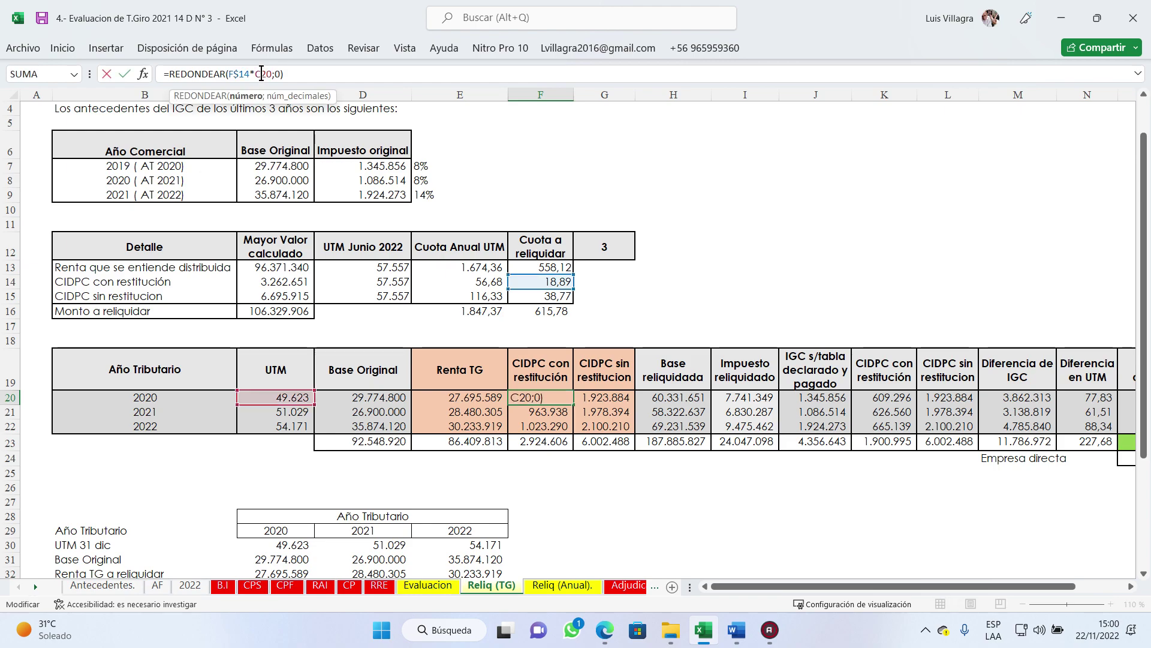
key(Escape)
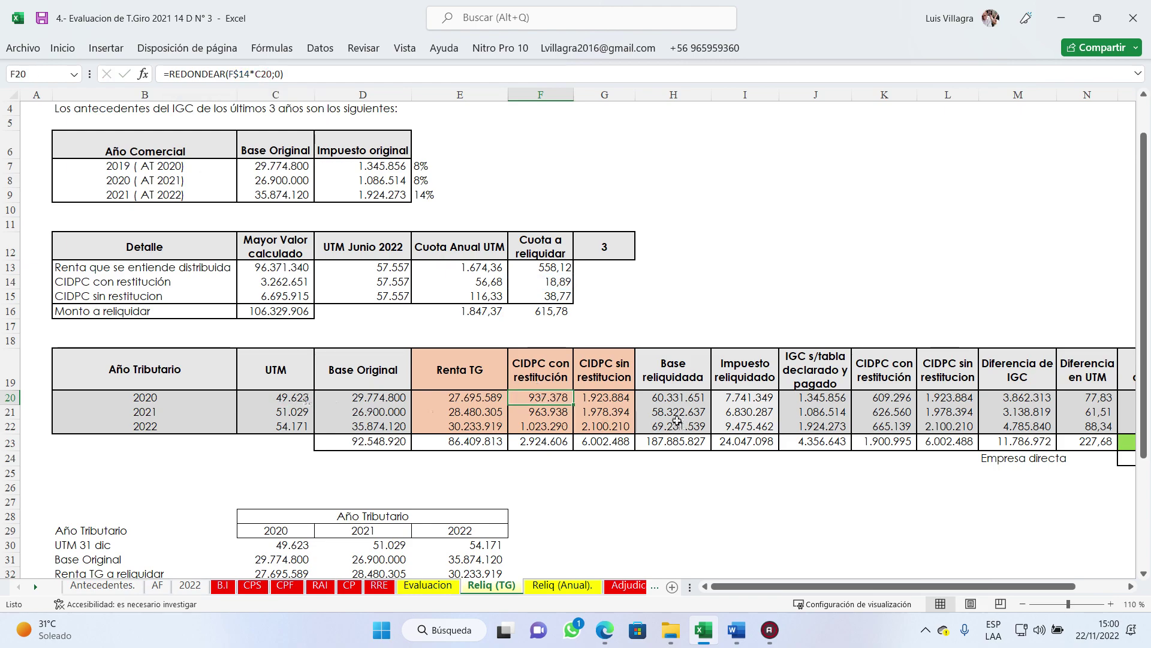
click(623, 398)
click(689, 398)
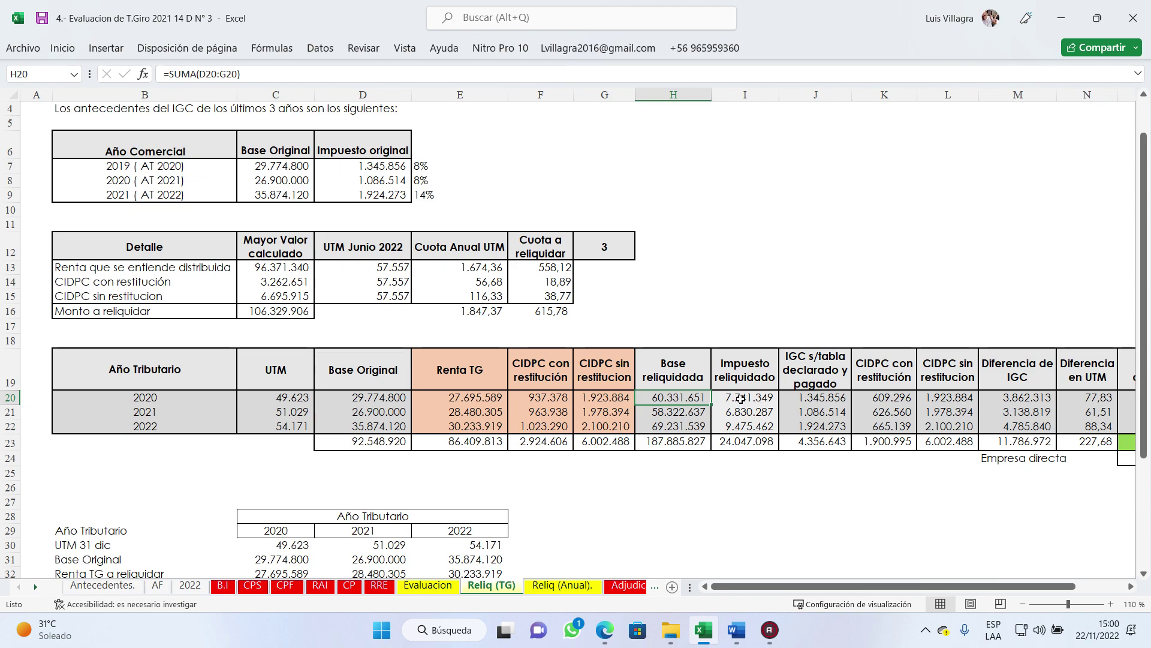
click(760, 396)
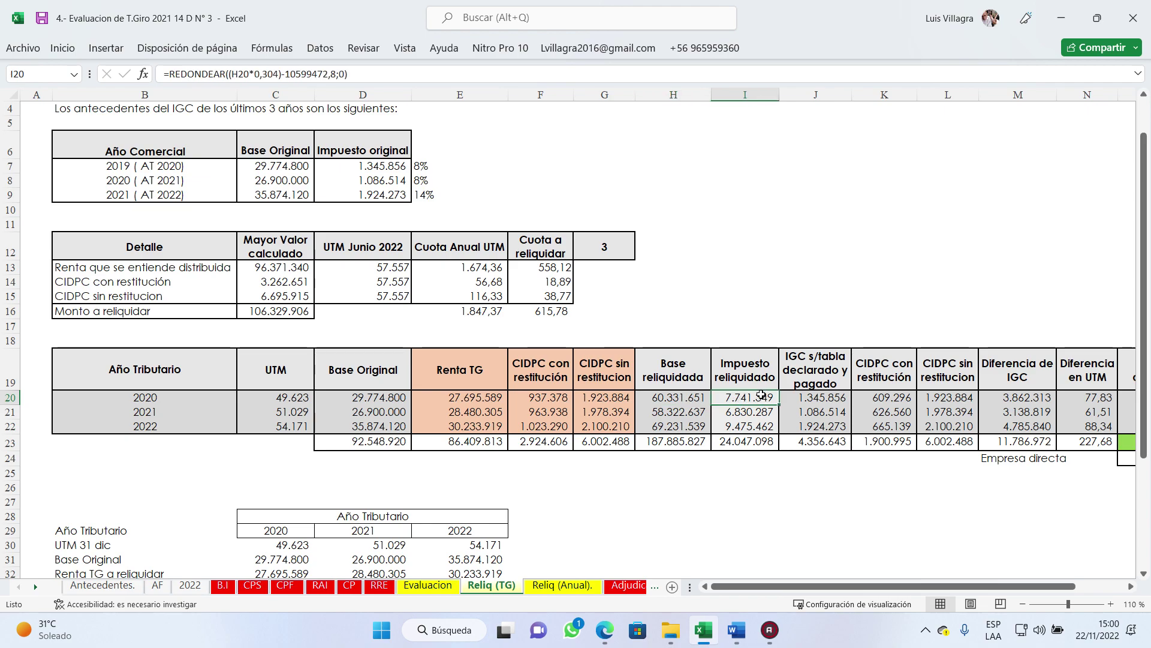
click(760, 441)
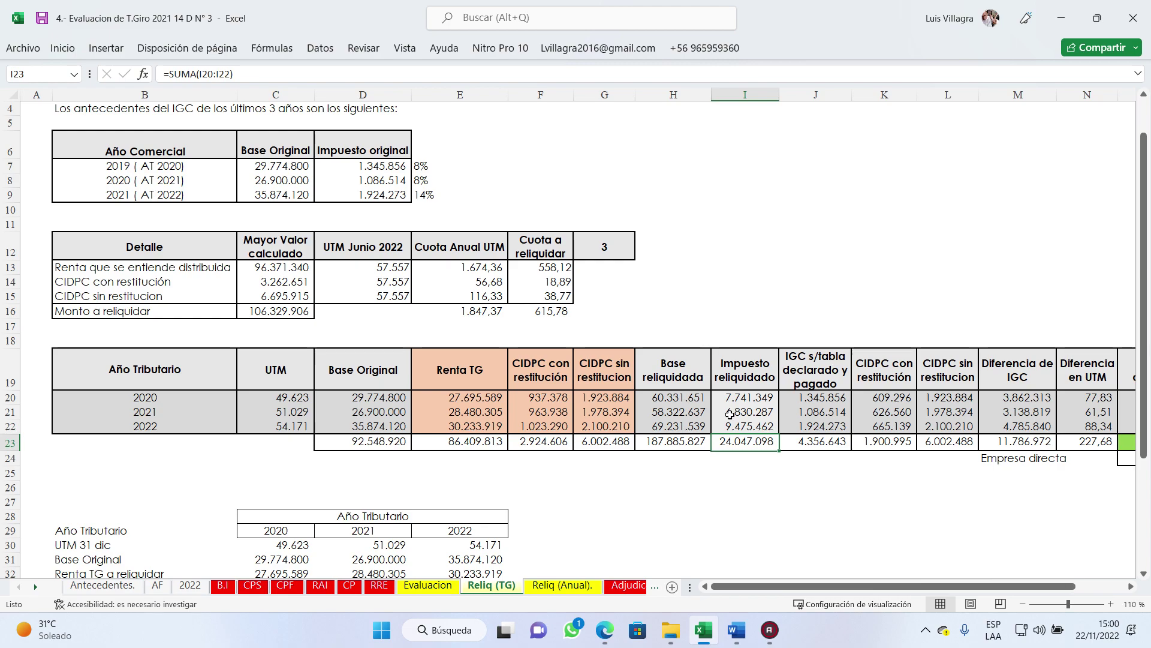
Step: AutoSum the original tax amounts D7:D9 into D10, giving 4.356.643
drag(391, 165, 384, 194)
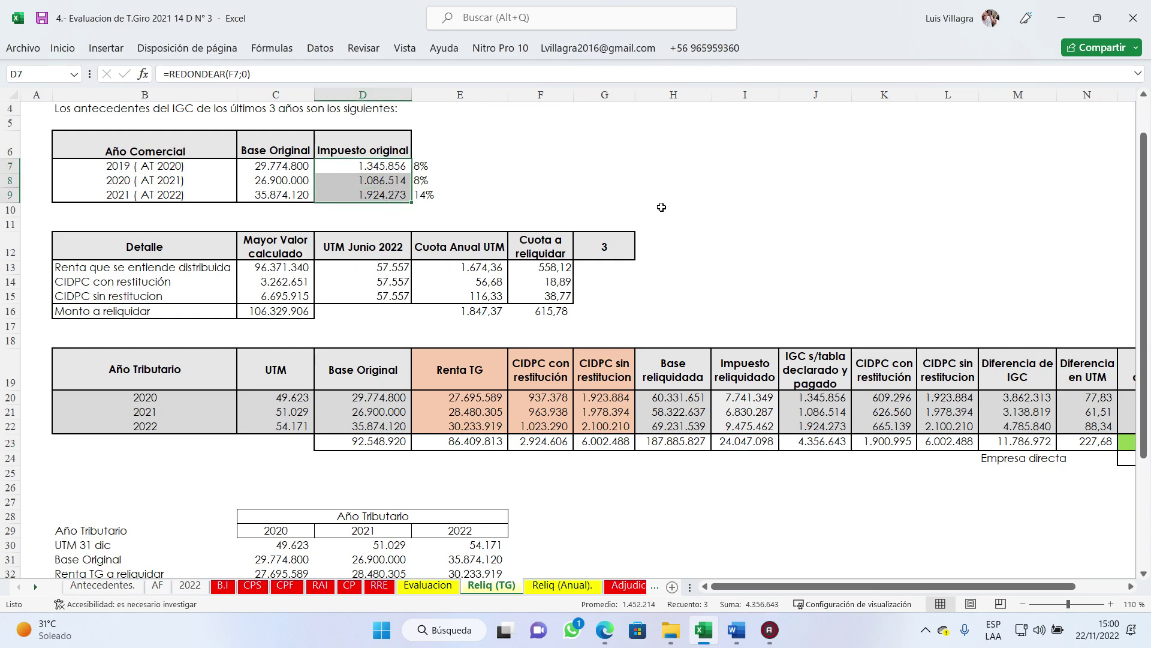
click(383, 211)
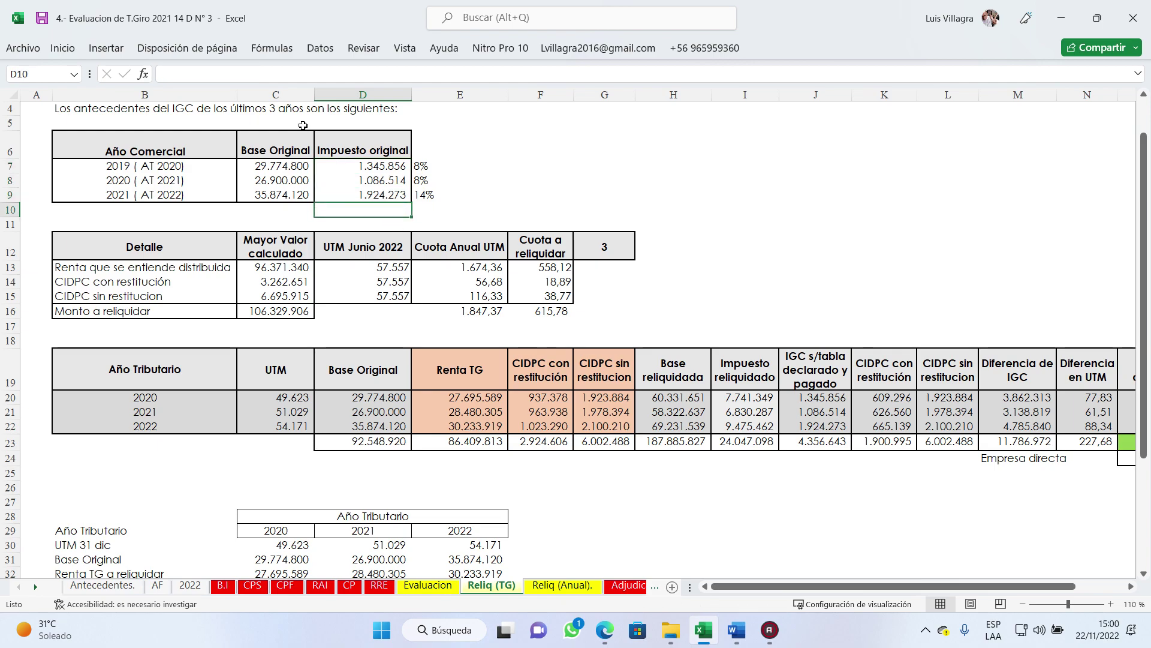
click(77, 53)
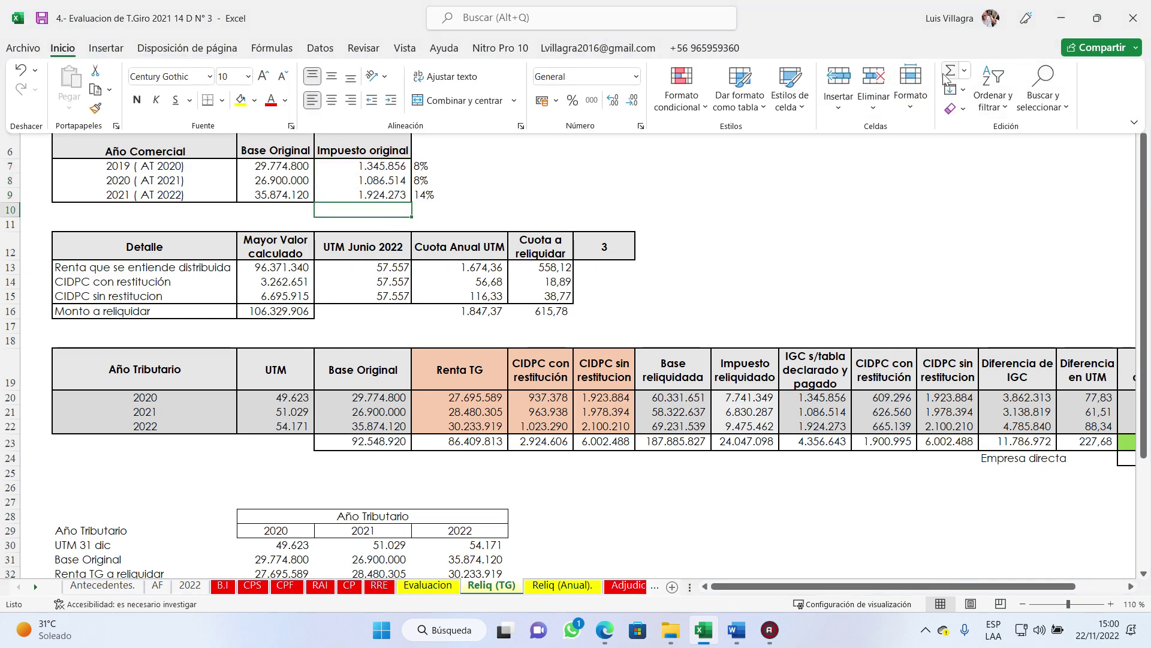
click(950, 72)
key(Return)
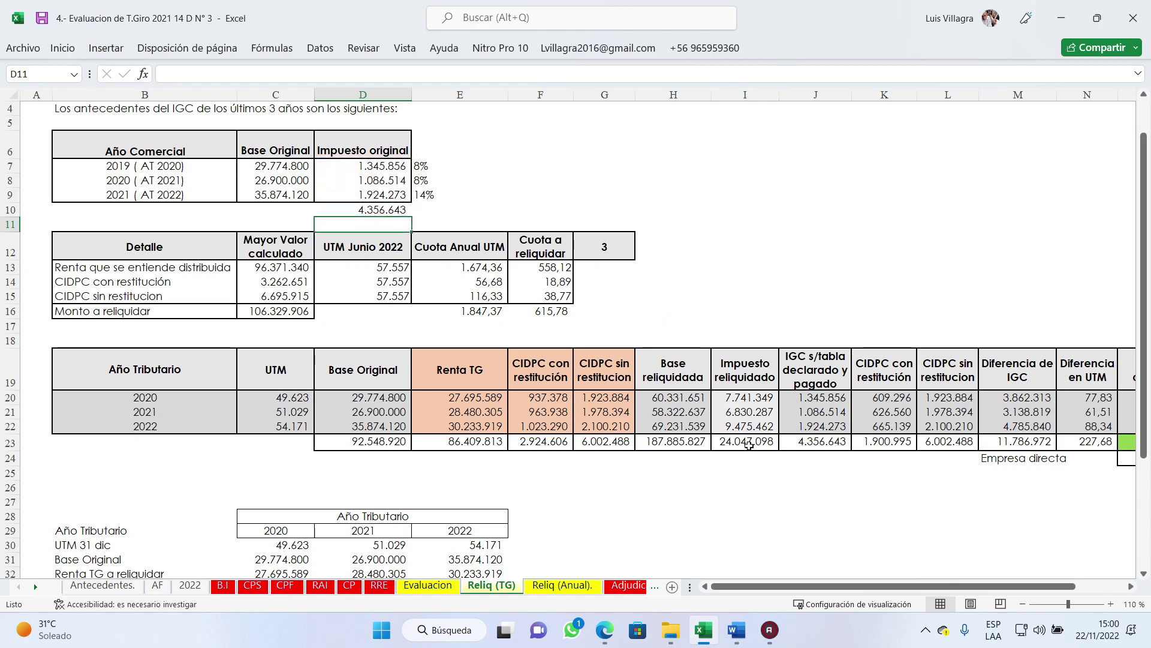
Step: Check the row 23 totals: Impuesto reliquidado, IGC declarado, CIDPC con restitución and Diferencia de IGC
click(748, 368)
click(759, 442)
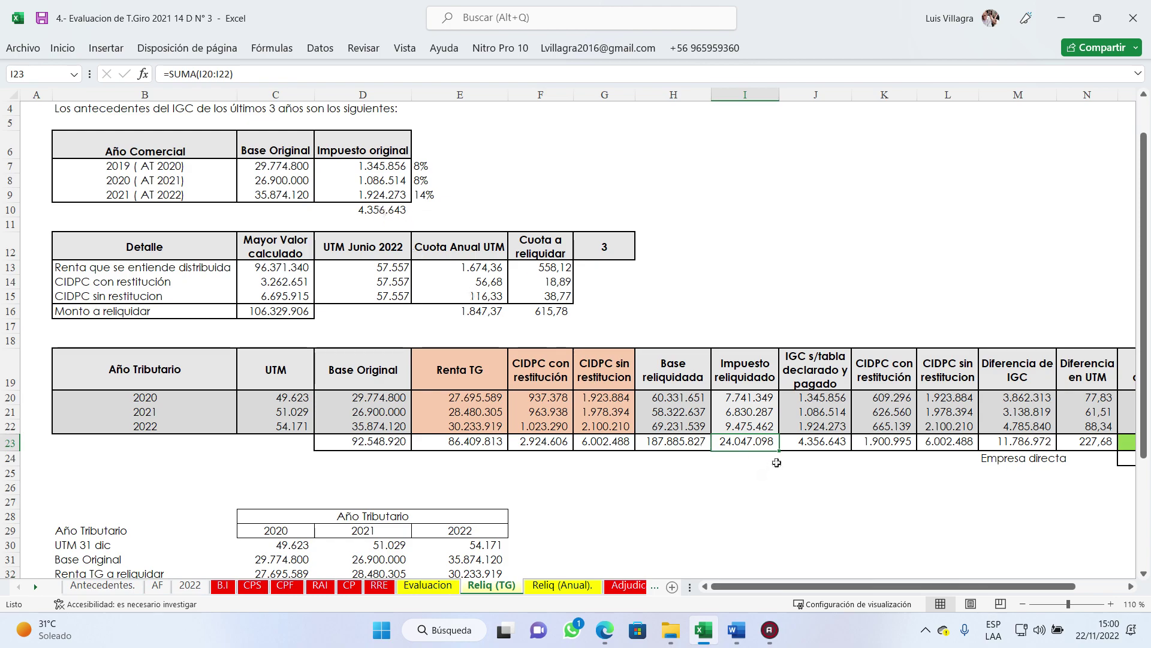
click(827, 446)
click(896, 444)
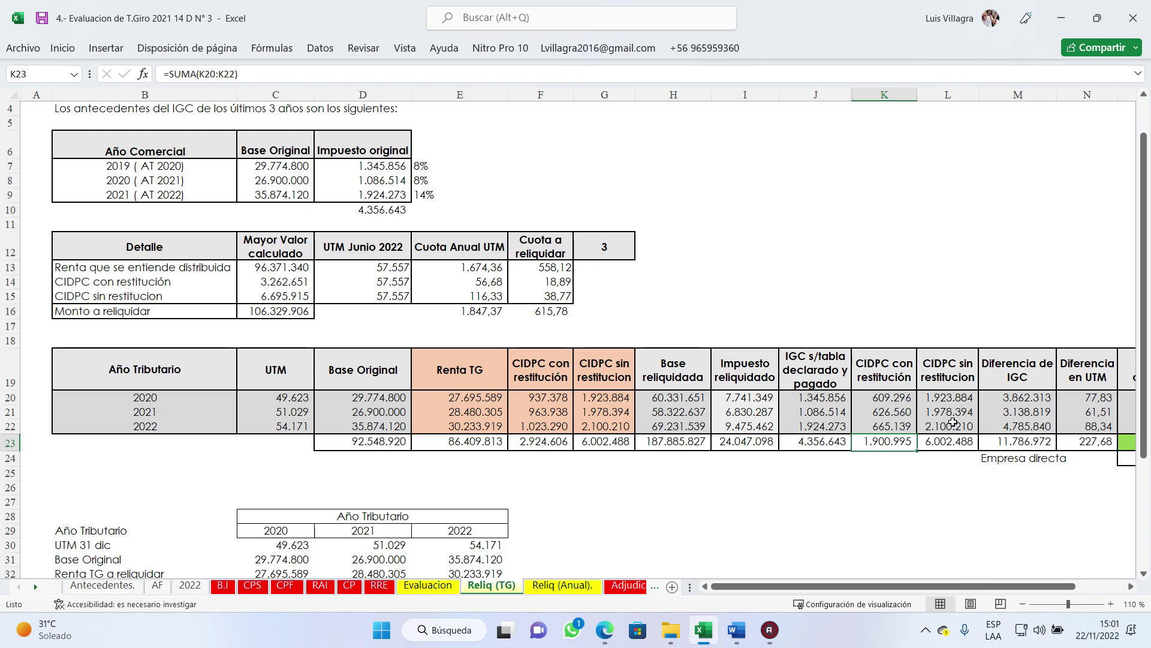
click(1025, 444)
key(Right)
key(Right)
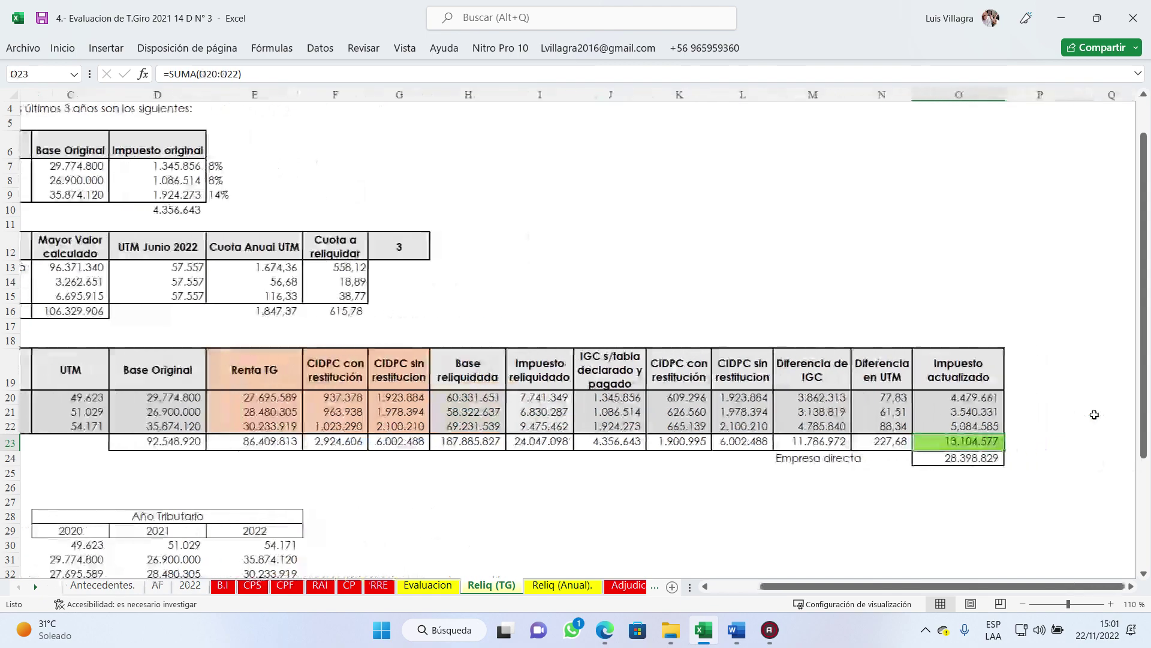
click(787, 444)
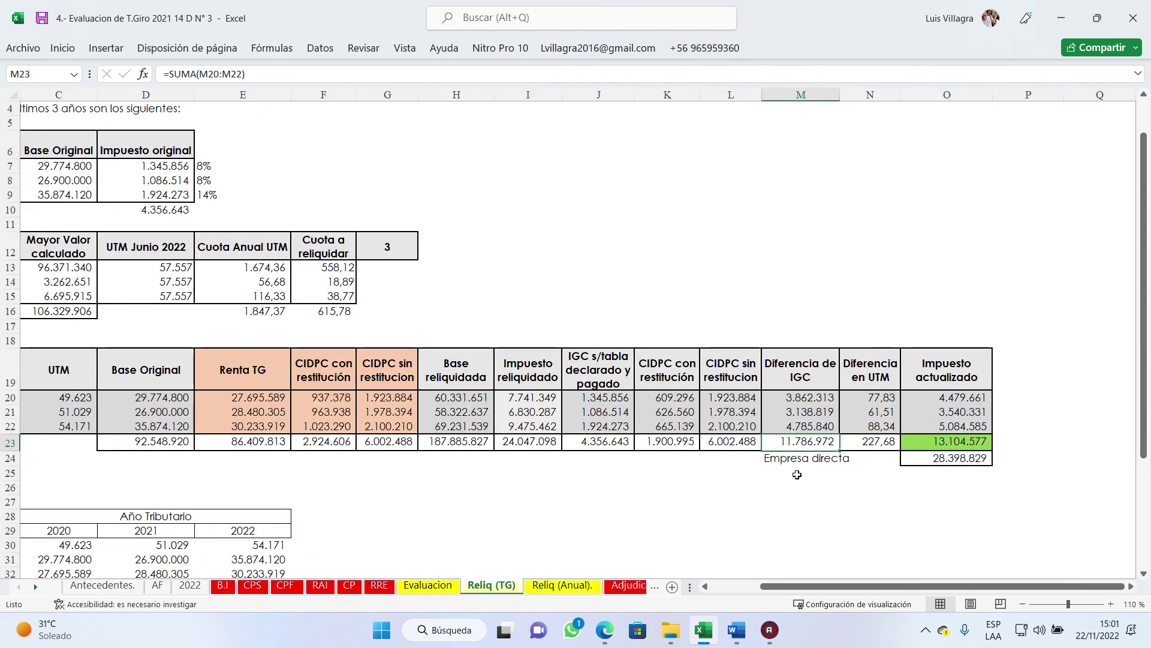
Step: Inspect the Diferencia en UTM and Impuesto actualizado formulas, the 13.104.577 total and 28.398.829 Empresa directa
click(869, 369)
key(Down)
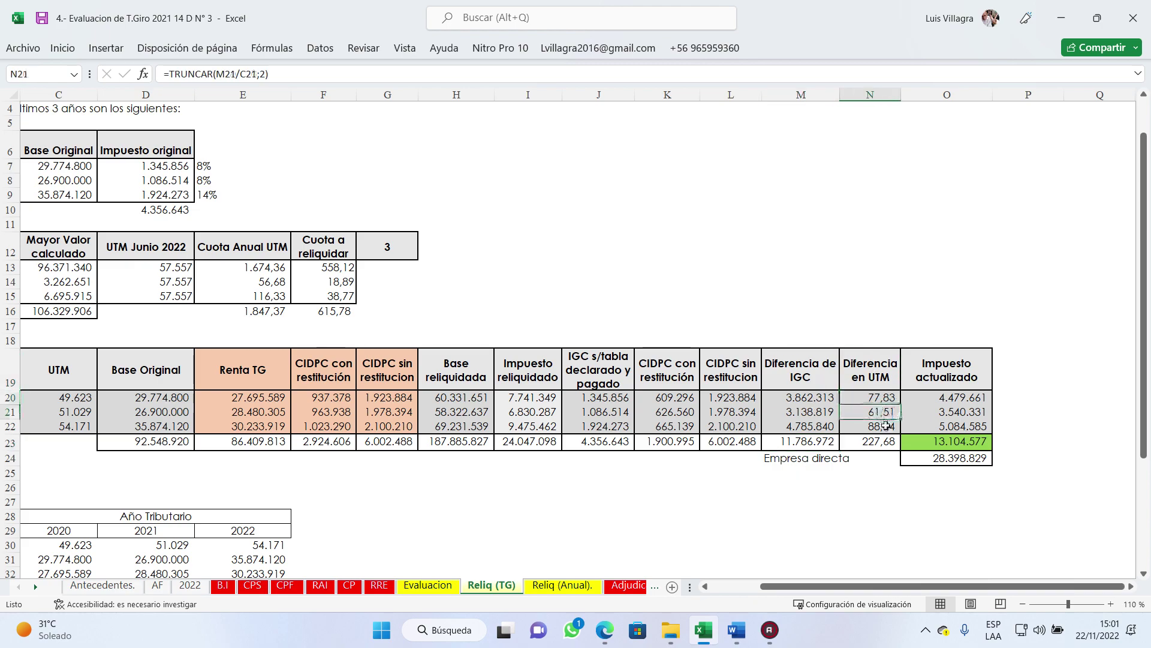
click(976, 398)
click(964, 446)
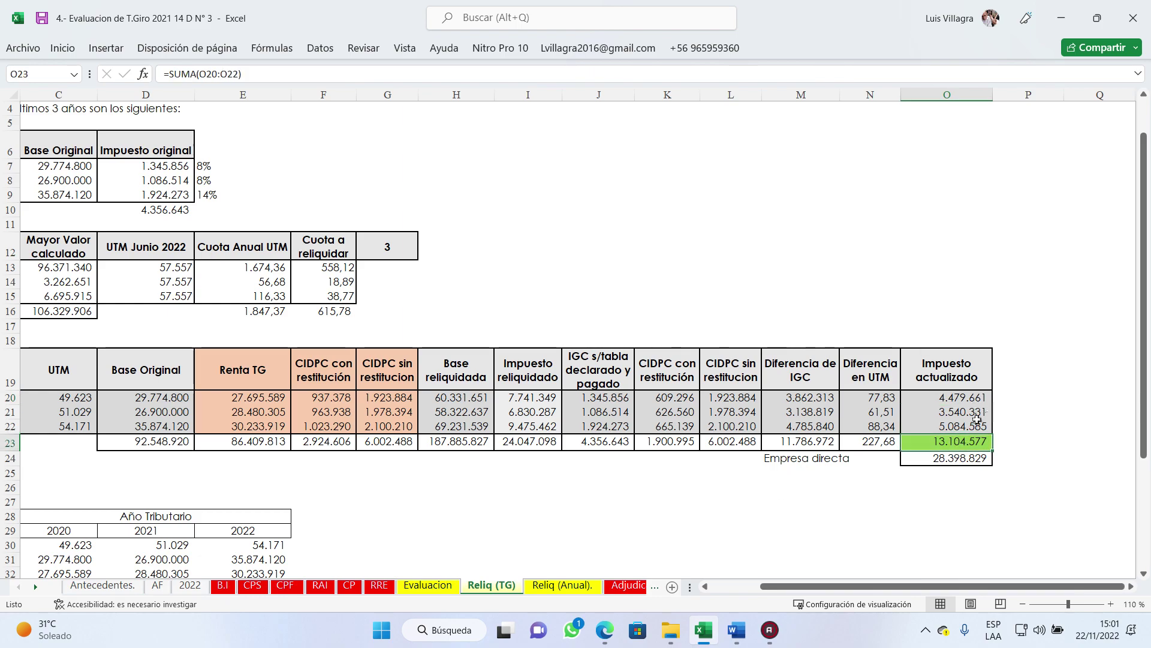
click(968, 457)
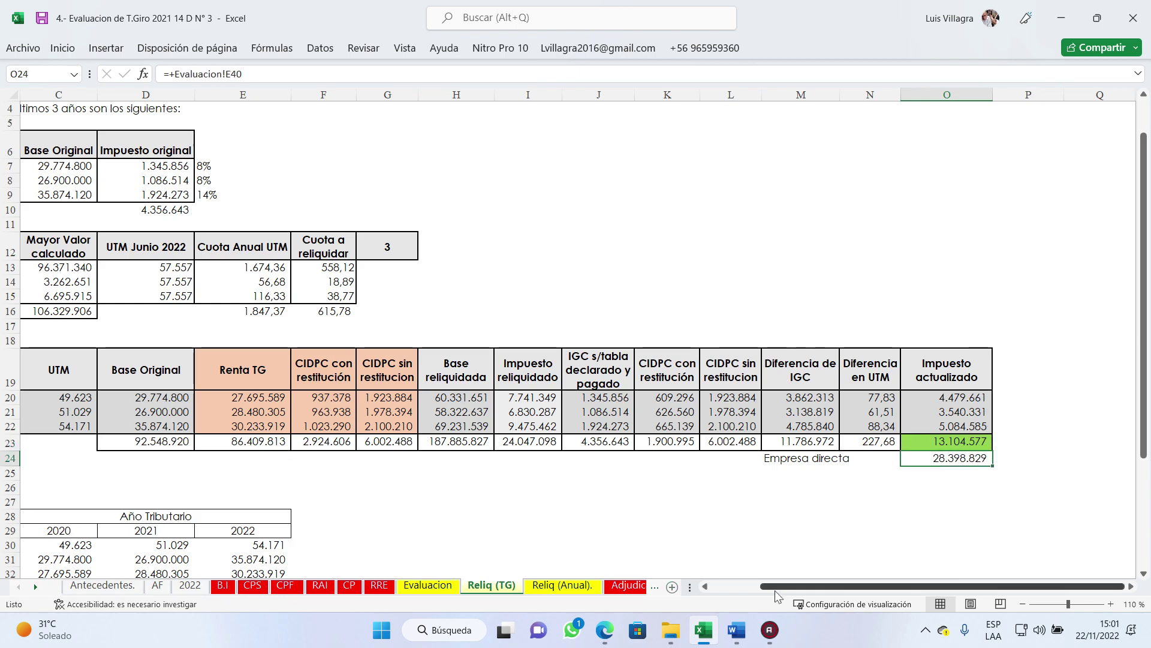
drag(786, 587, 740, 599)
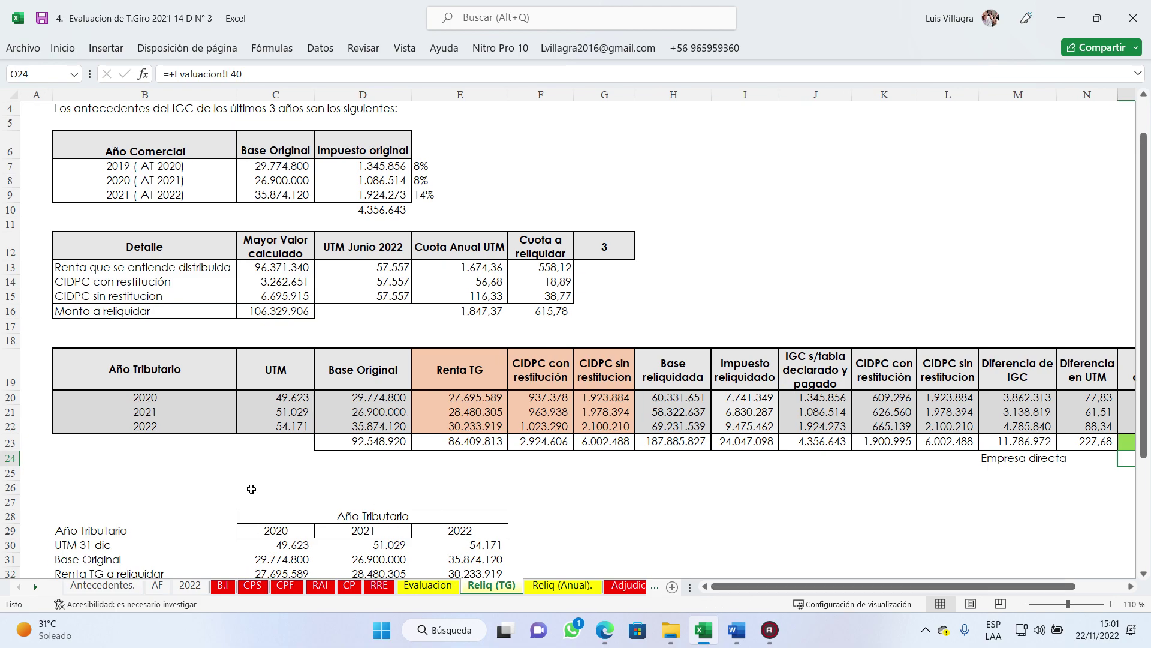
scroll(307, 497, down, 2)
scroll(307, 496, down, 1)
scroll(298, 383, down, 1)
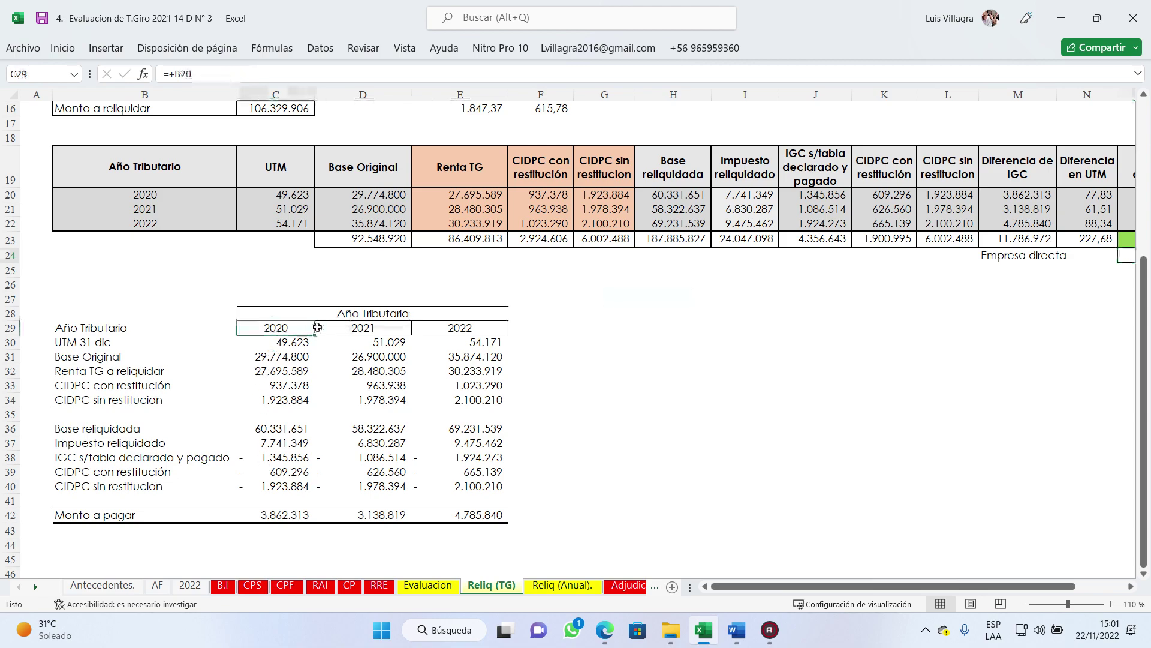
Step: Trace the 2020 yearly summary links in C30:C42, from UTM through the IGC and CIDPC deductions
click(282, 342)
click(271, 360)
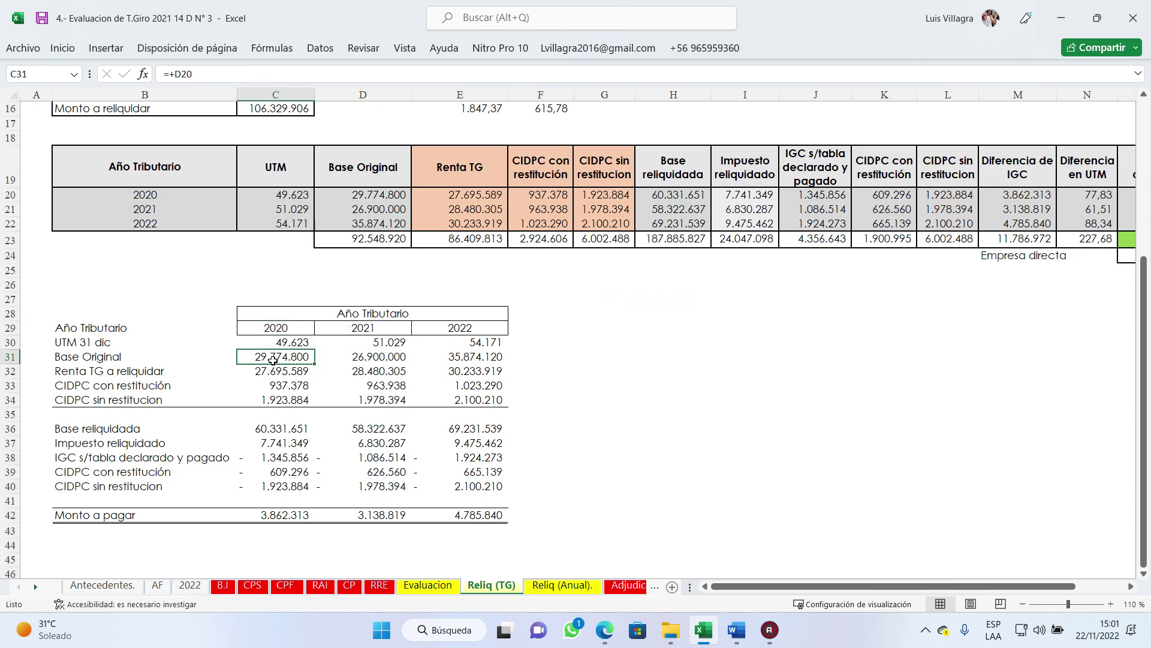
click(287, 374)
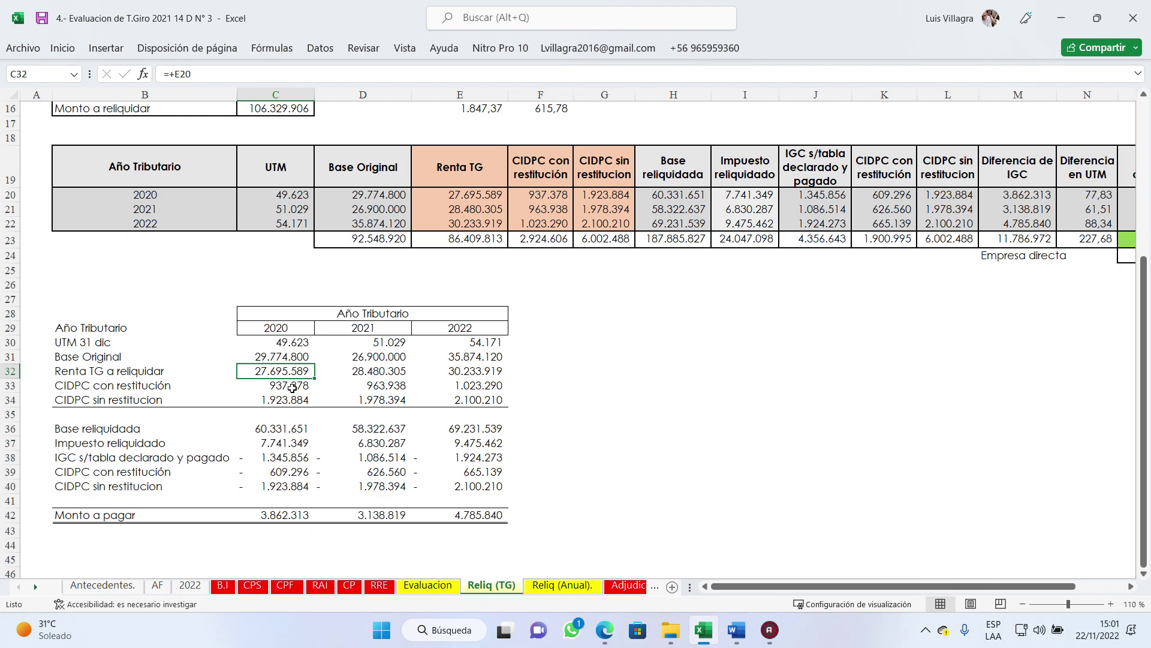
click(287, 385)
click(286, 401)
click(282, 430)
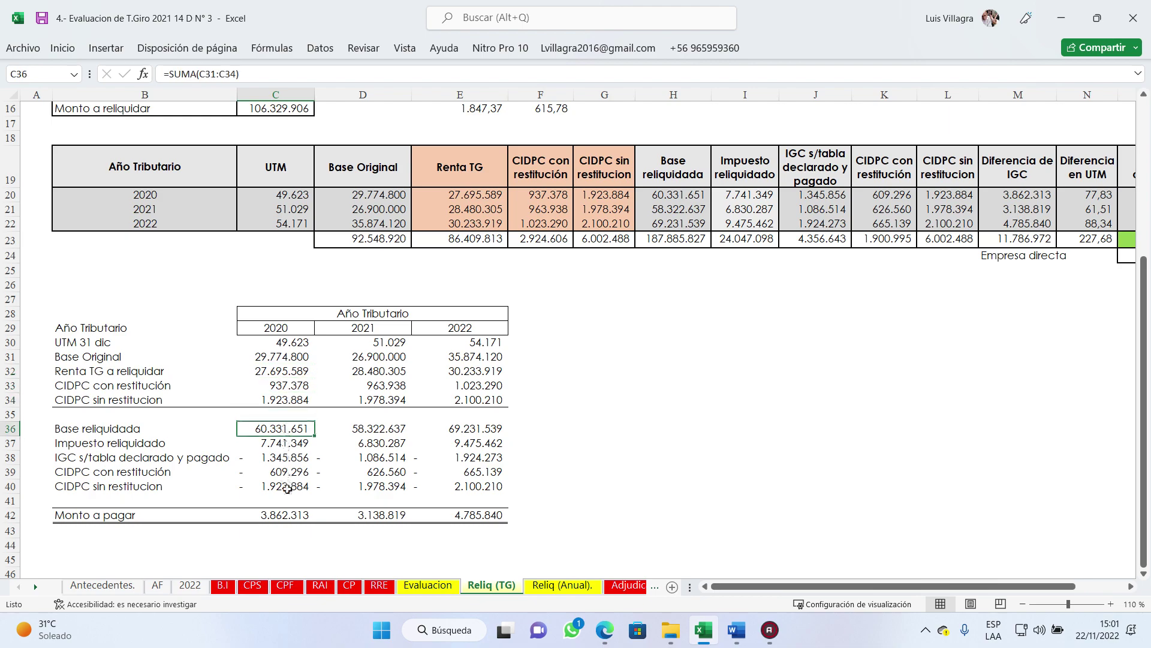
click(272, 446)
click(282, 457)
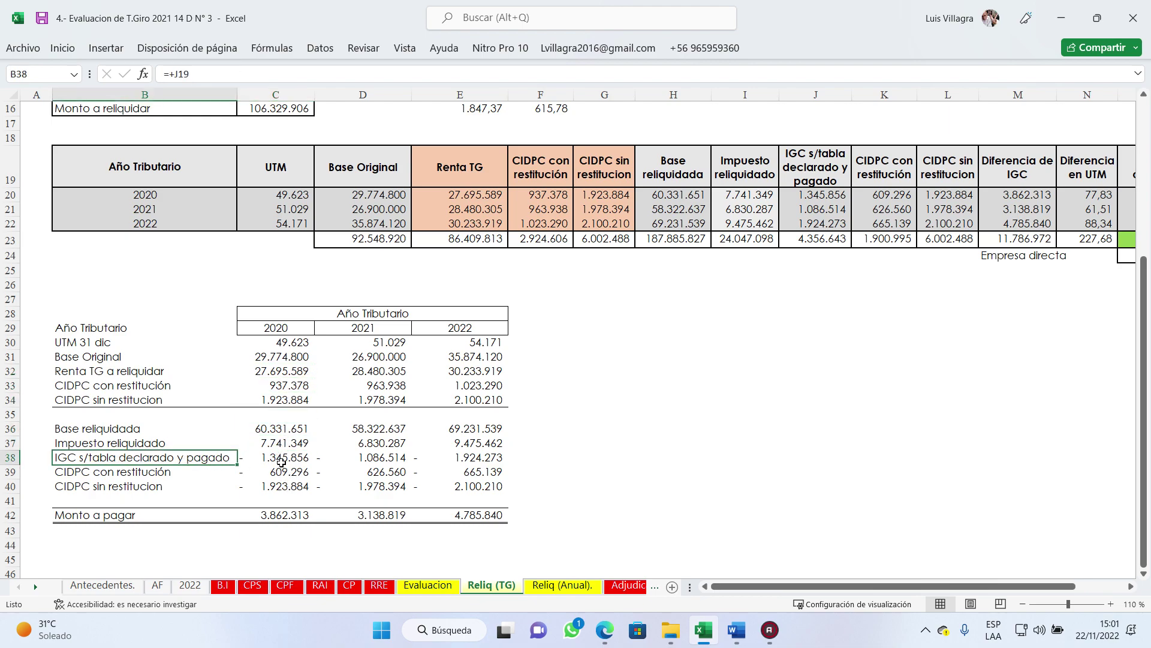
click(286, 472)
click(290, 487)
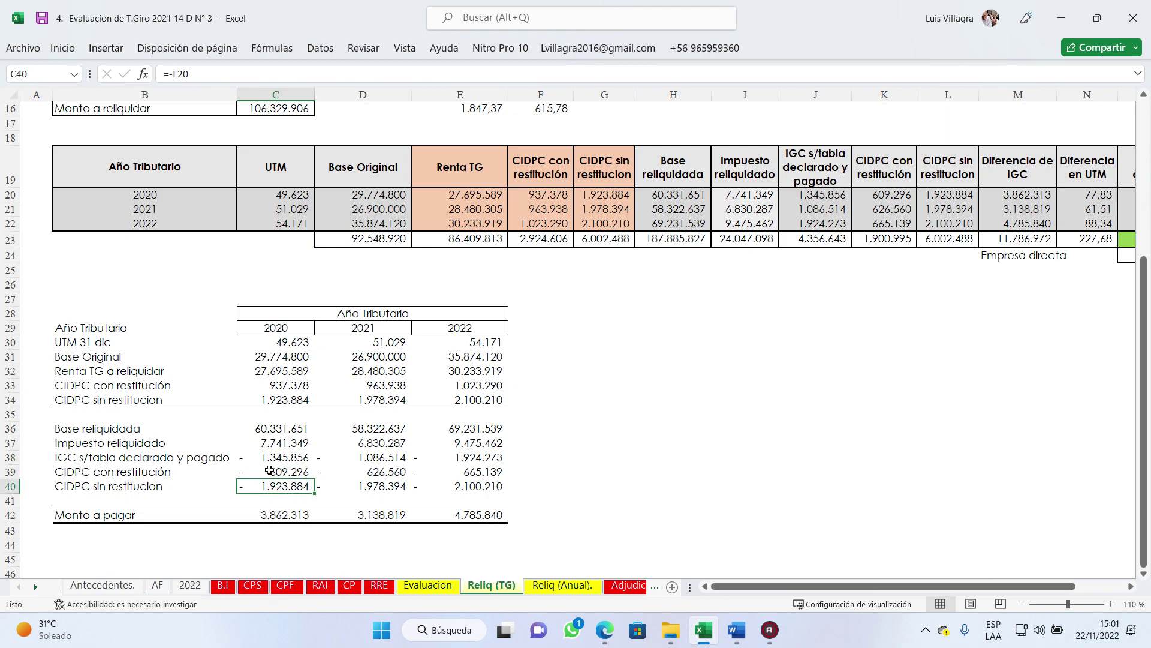
click(289, 459)
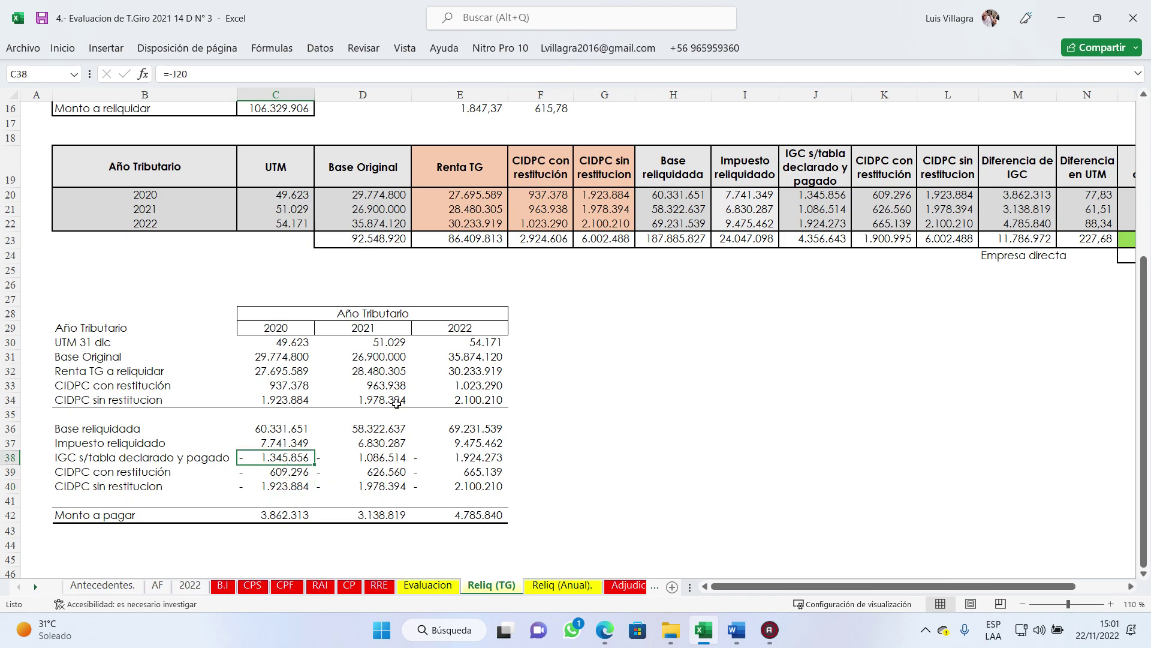
click(280, 472)
Step: Confirm the 2020–2022 Monto a pagar amounts total 11.786.972, matching the Diferencia de IGC in M23
click(281, 515)
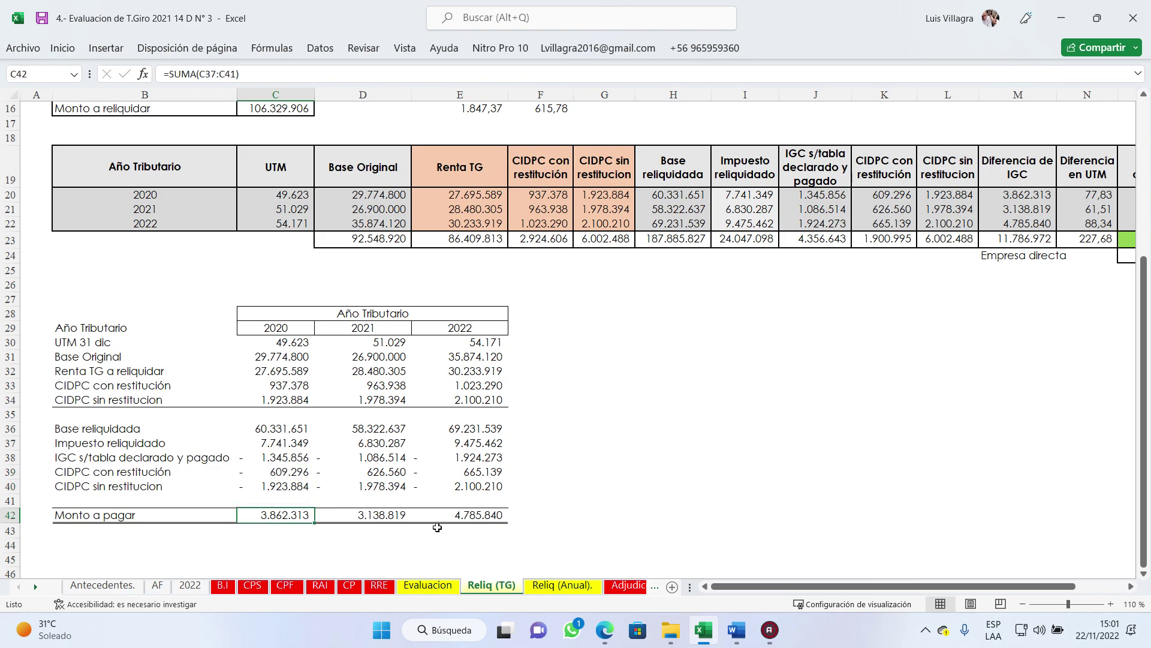
click(408, 515)
click(452, 519)
drag(313, 521, 281, 522)
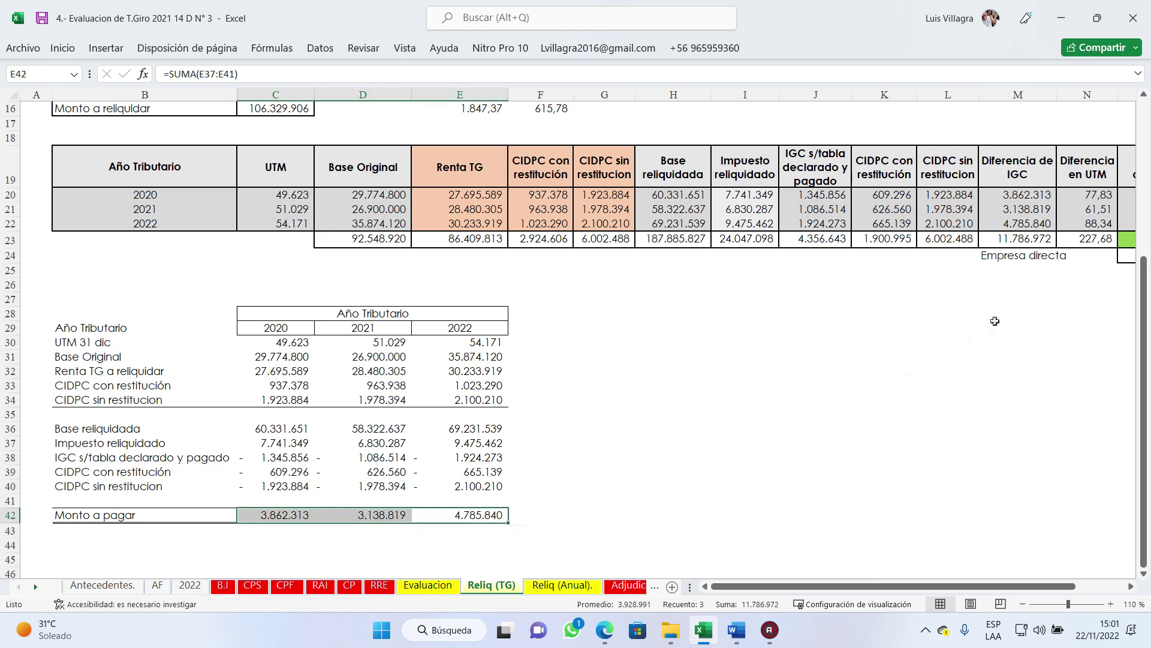
click(1029, 237)
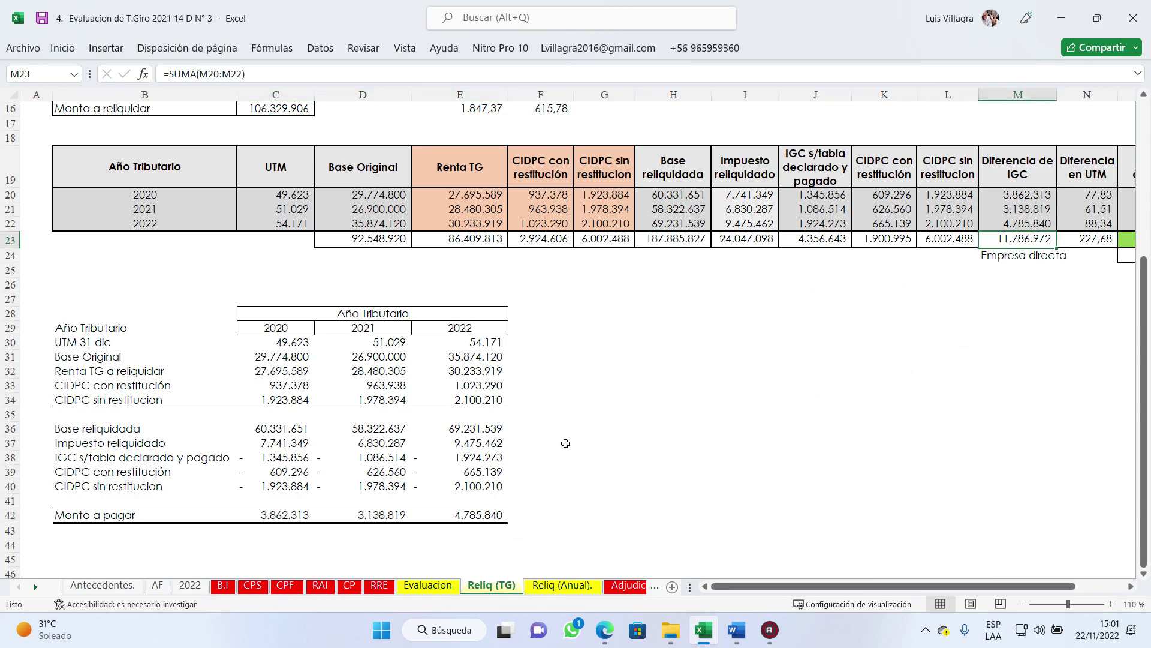
scroll(564, 440, up, 1)
scroll(572, 439, up, 4)
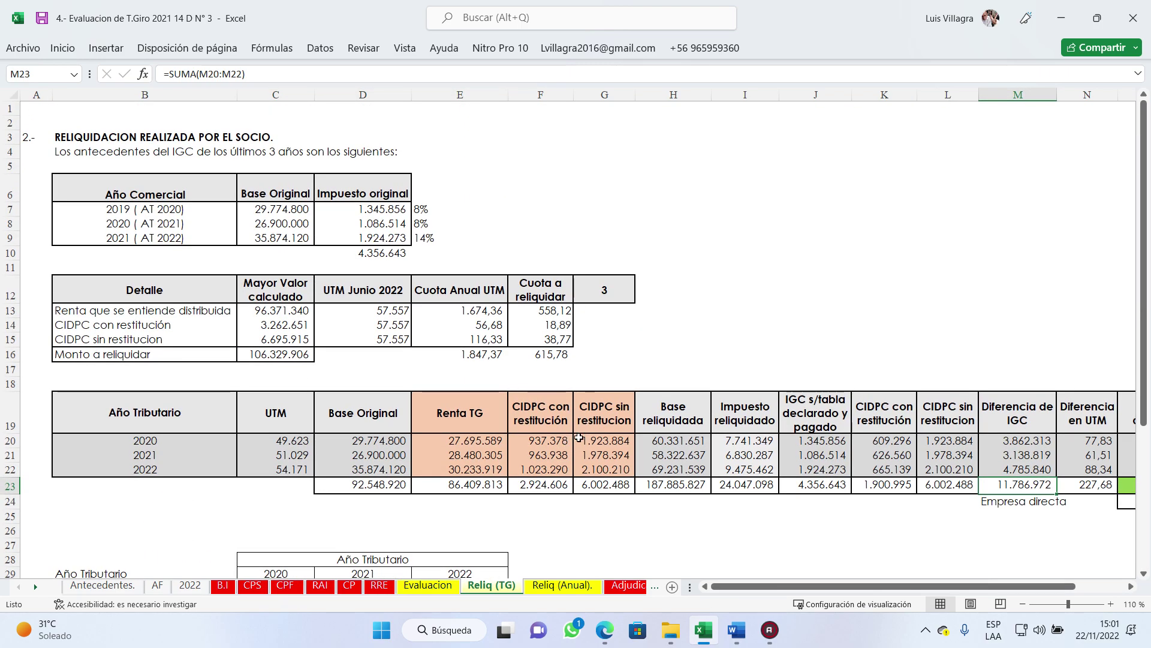
click(563, 584)
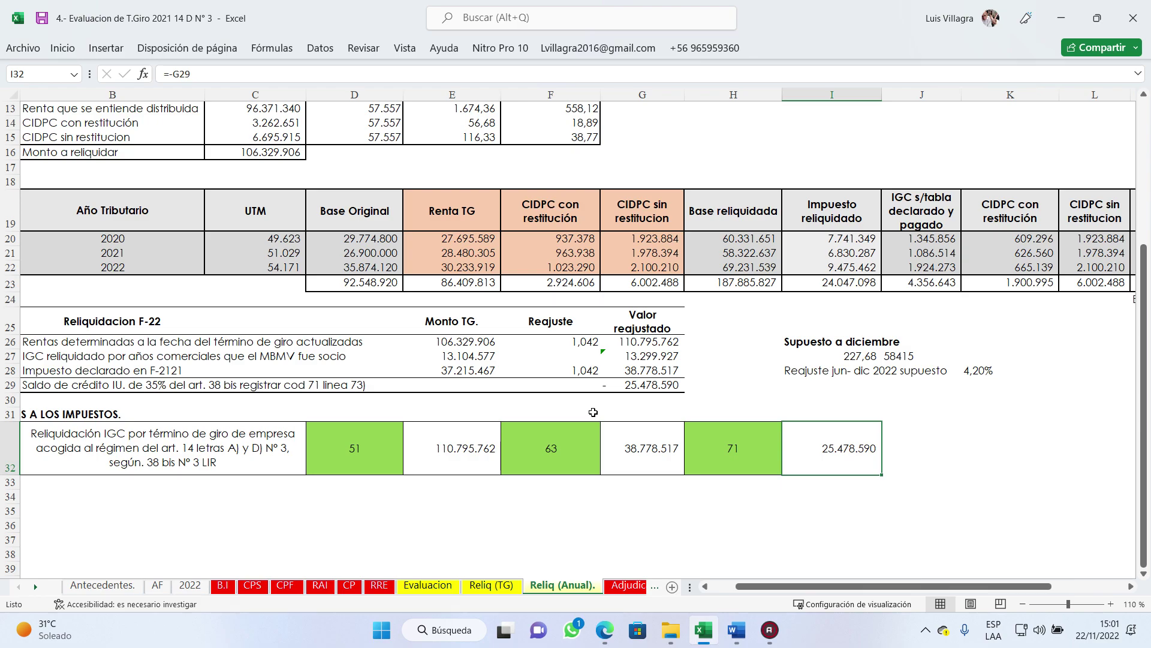
scroll(605, 401, up, 4)
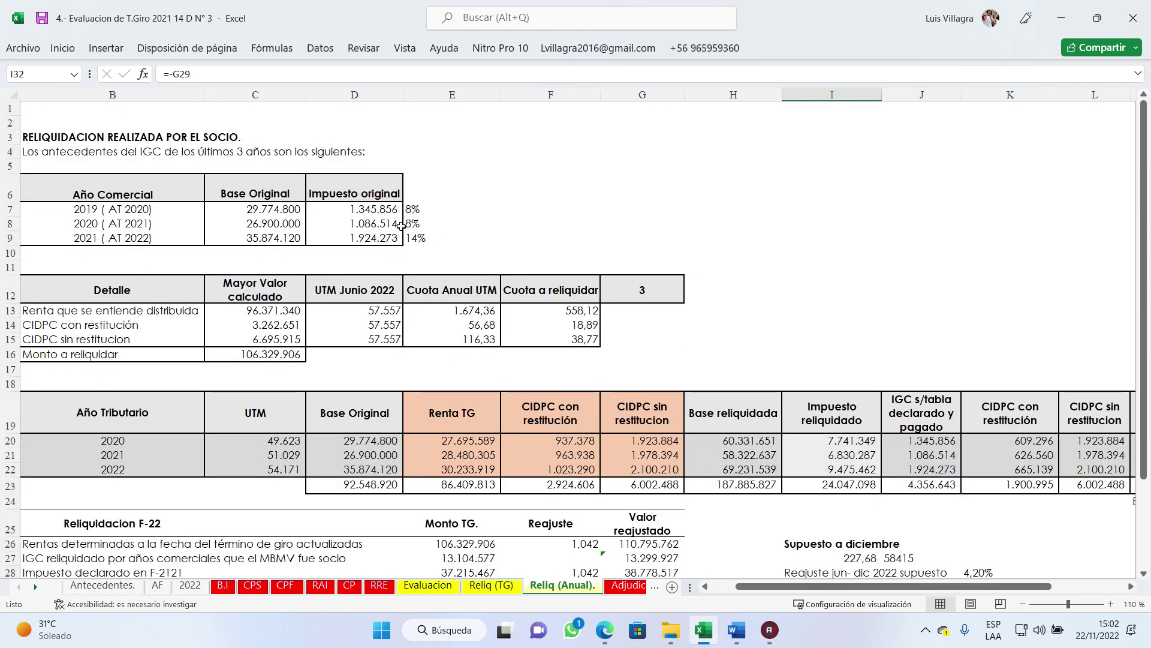
scroll(446, 327, down, 1)
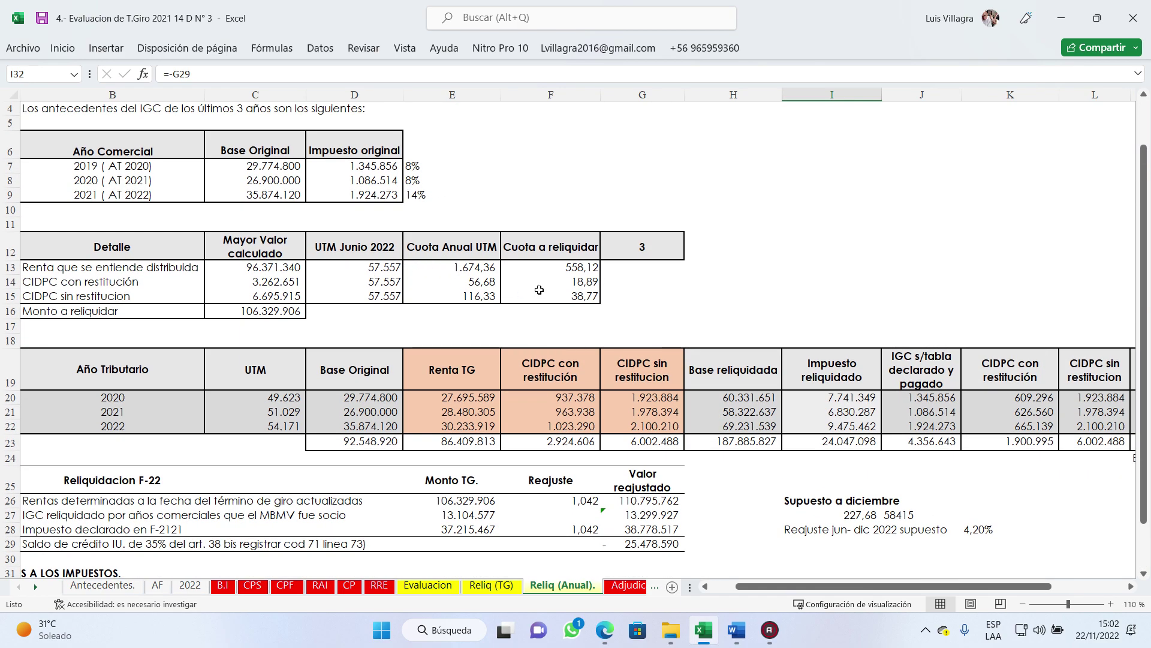
scroll(480, 330, down, 1)
scroll(480, 331, down, 1)
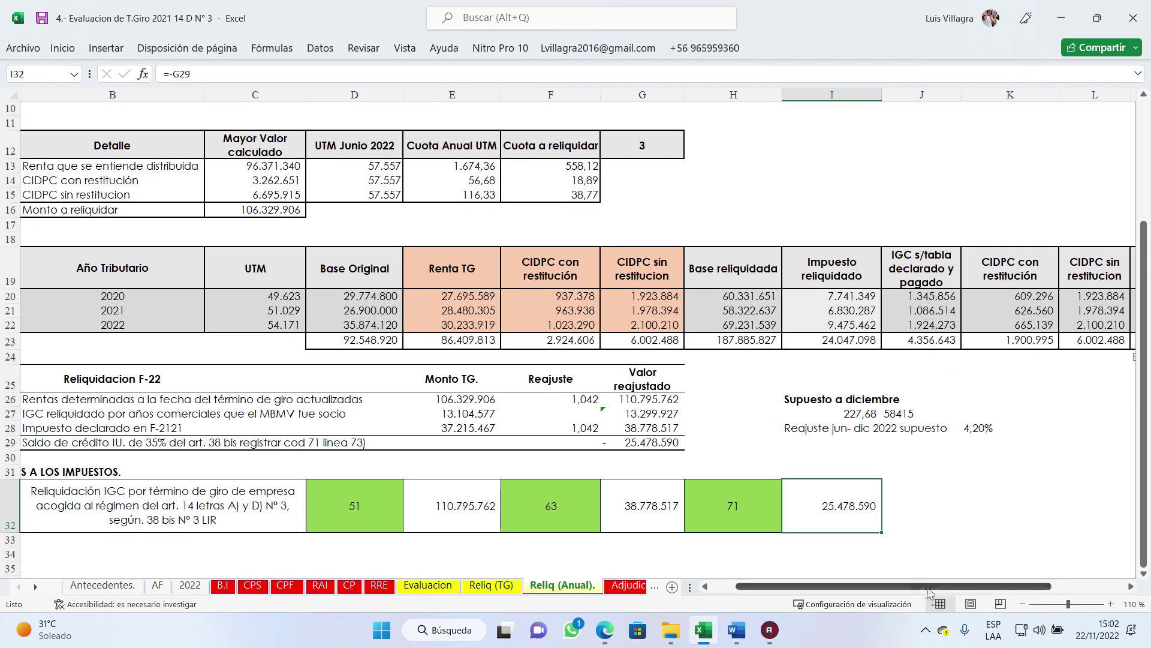
mouse_move(929, 586)
mouse_down()
mouse_move(982, 586)
mouse_move(901, 586)
mouse_up()
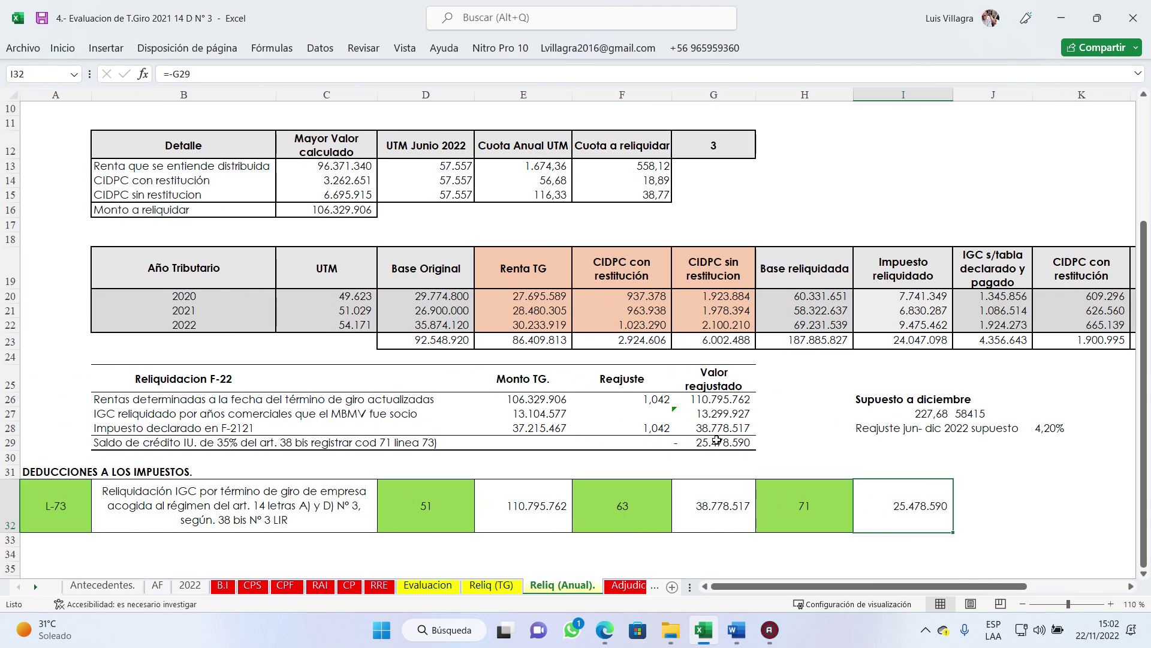
click(220, 383)
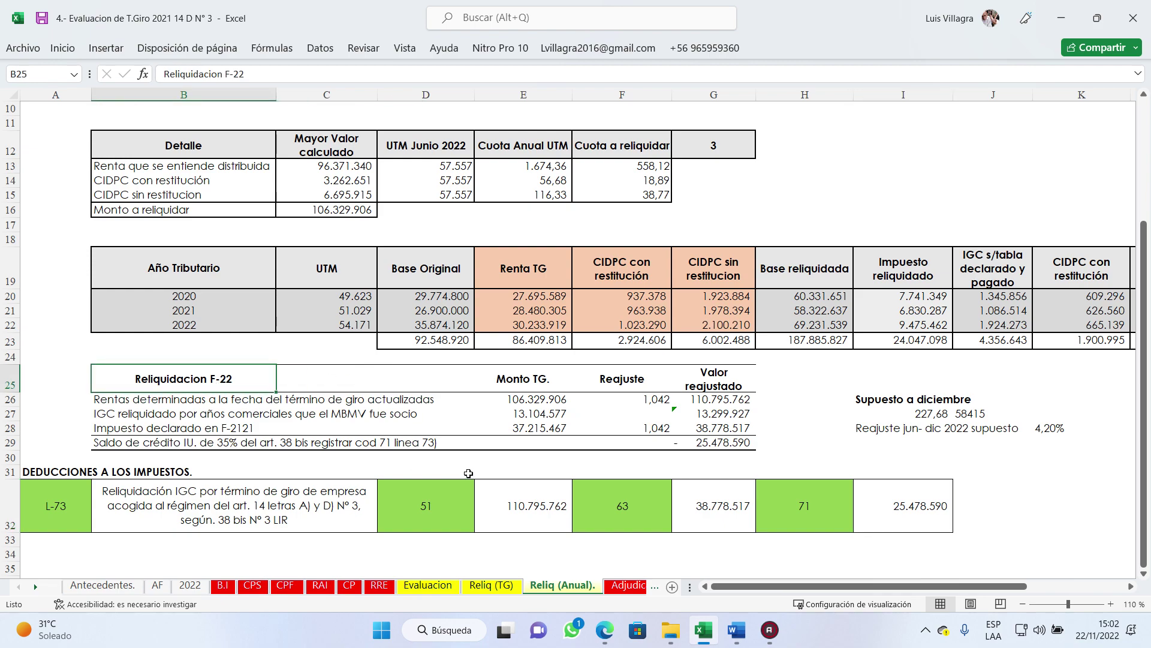
click(564, 387)
click(220, 379)
click(84, 474)
click(72, 528)
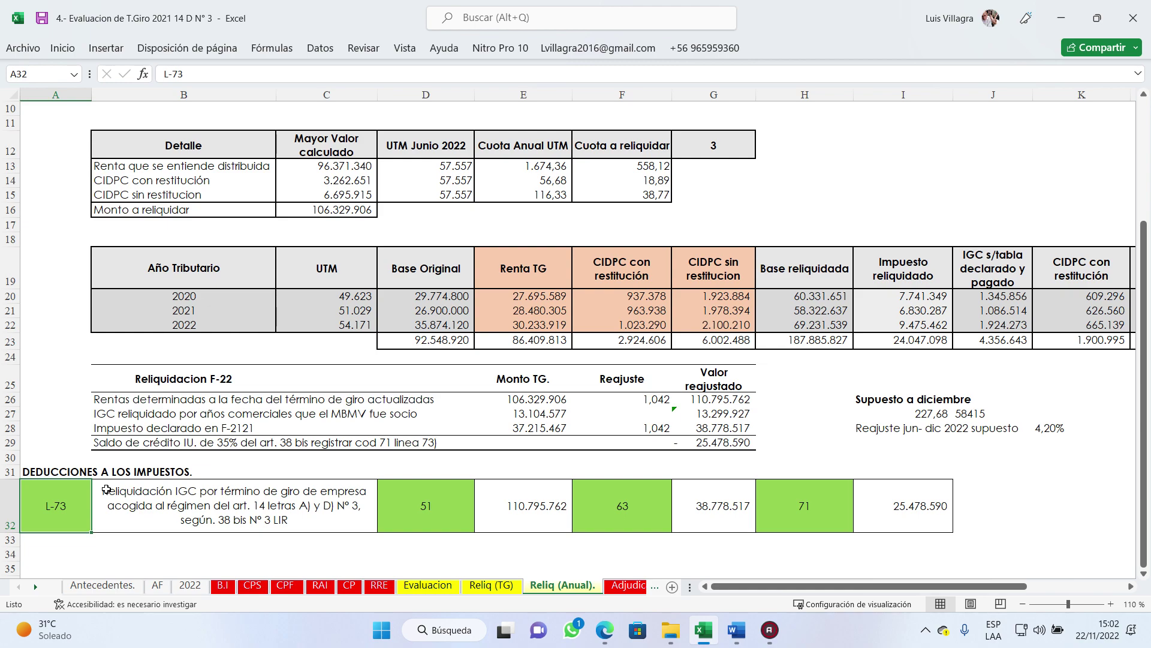
click(550, 525)
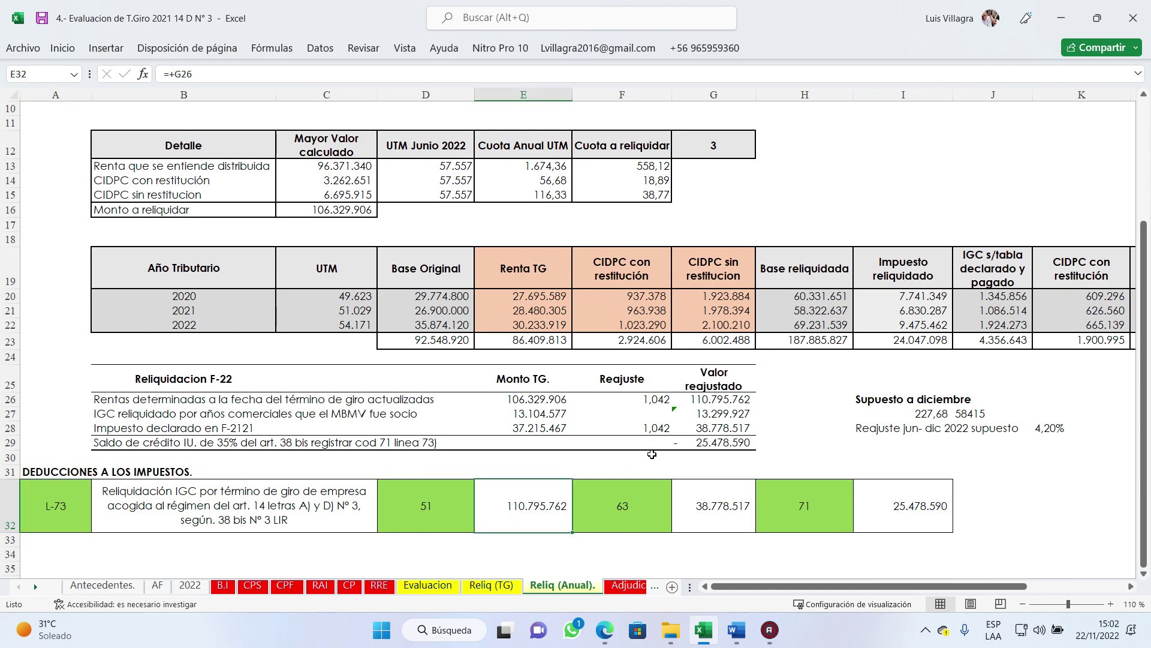
click(741, 400)
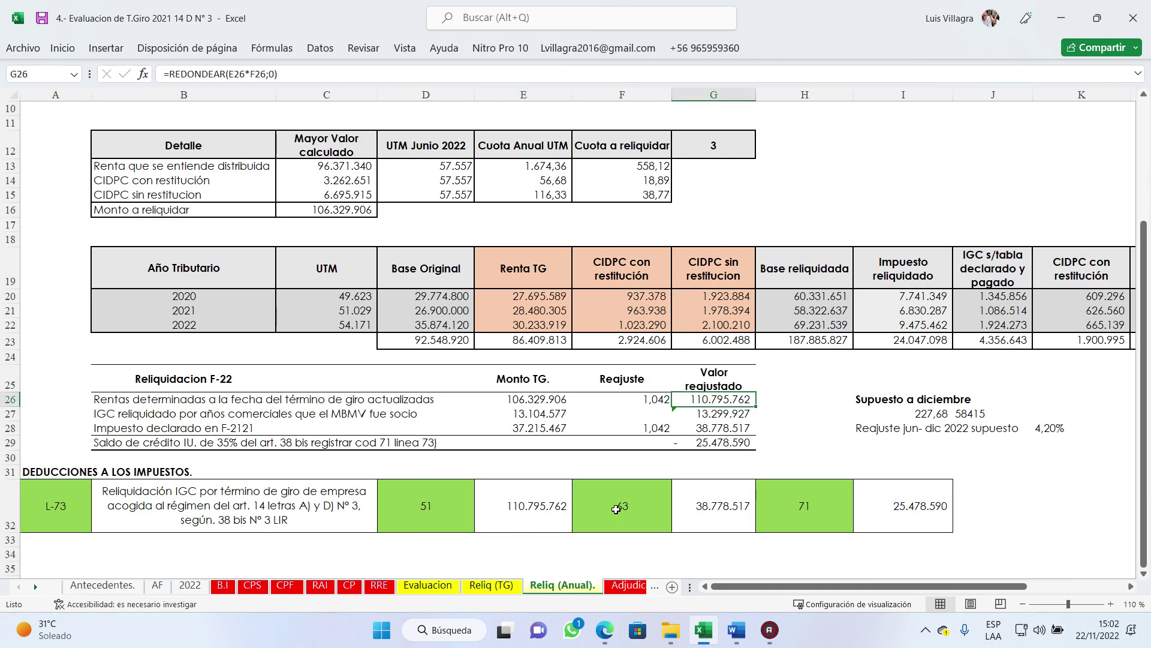
click(536, 507)
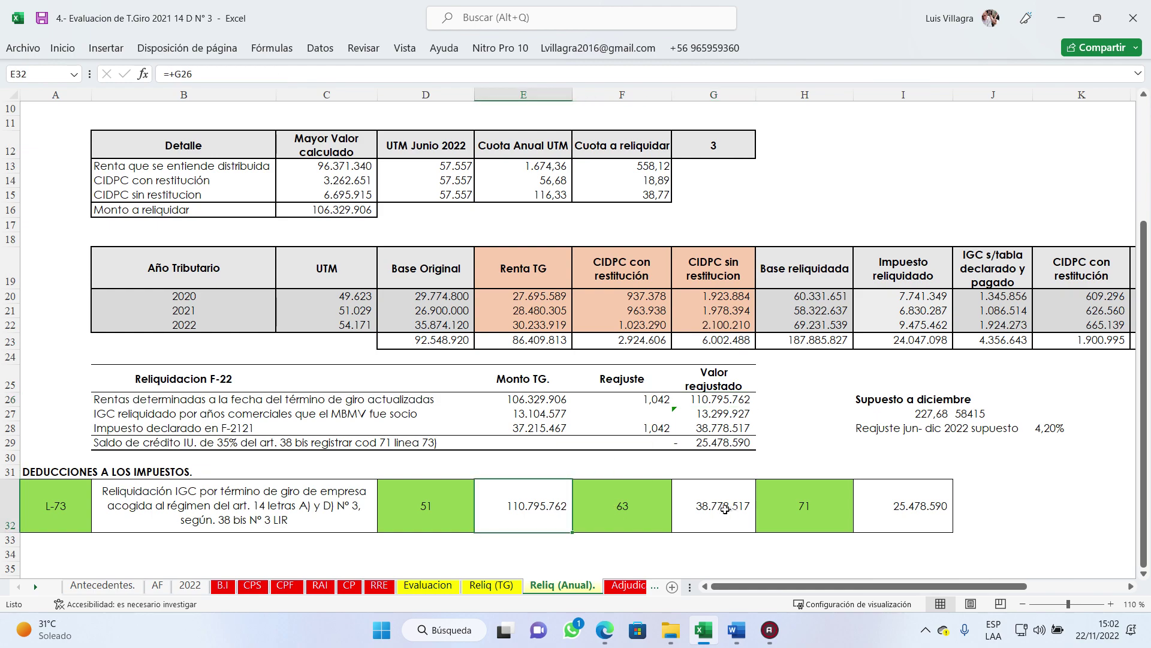
click(727, 508)
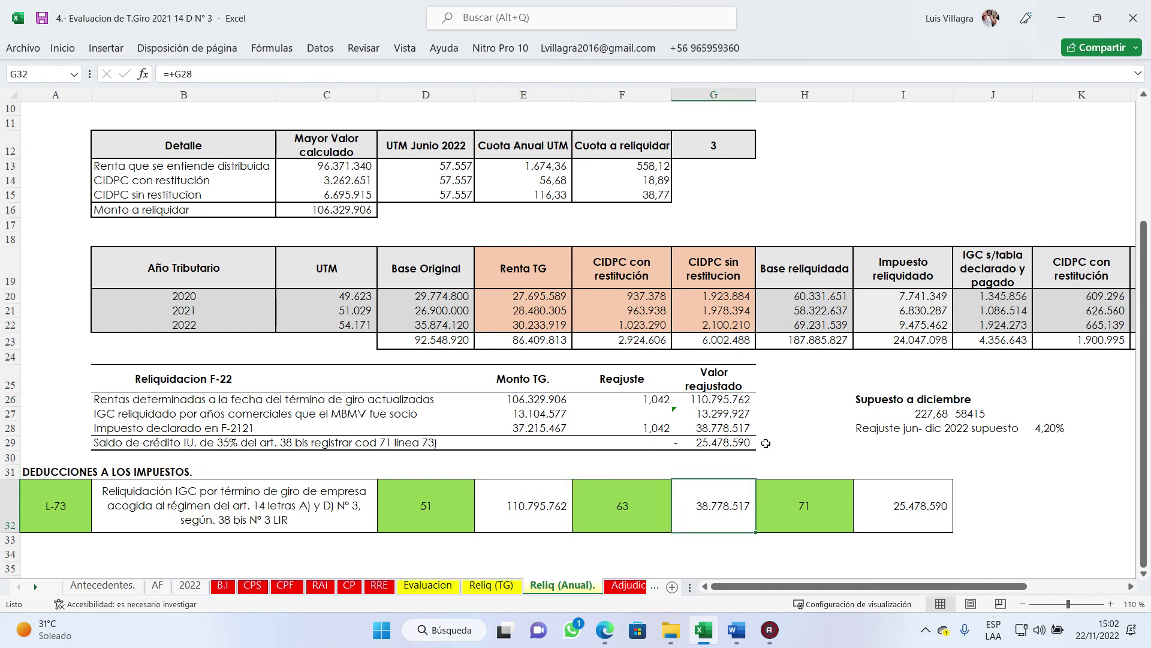
click(723, 429)
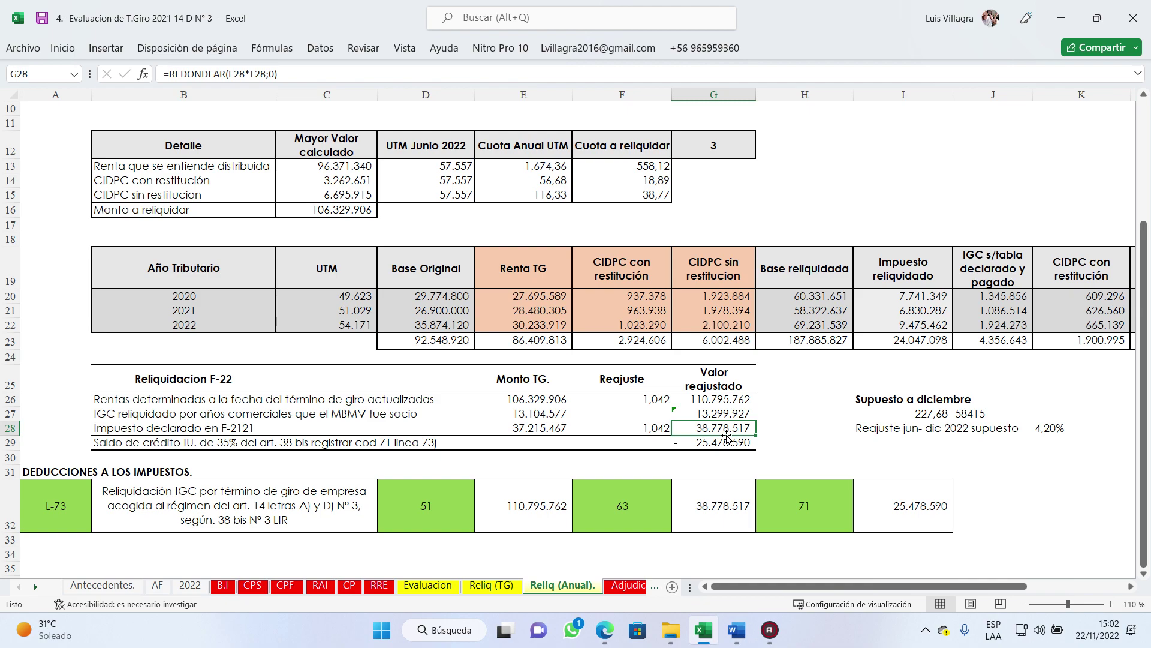
click(741, 417)
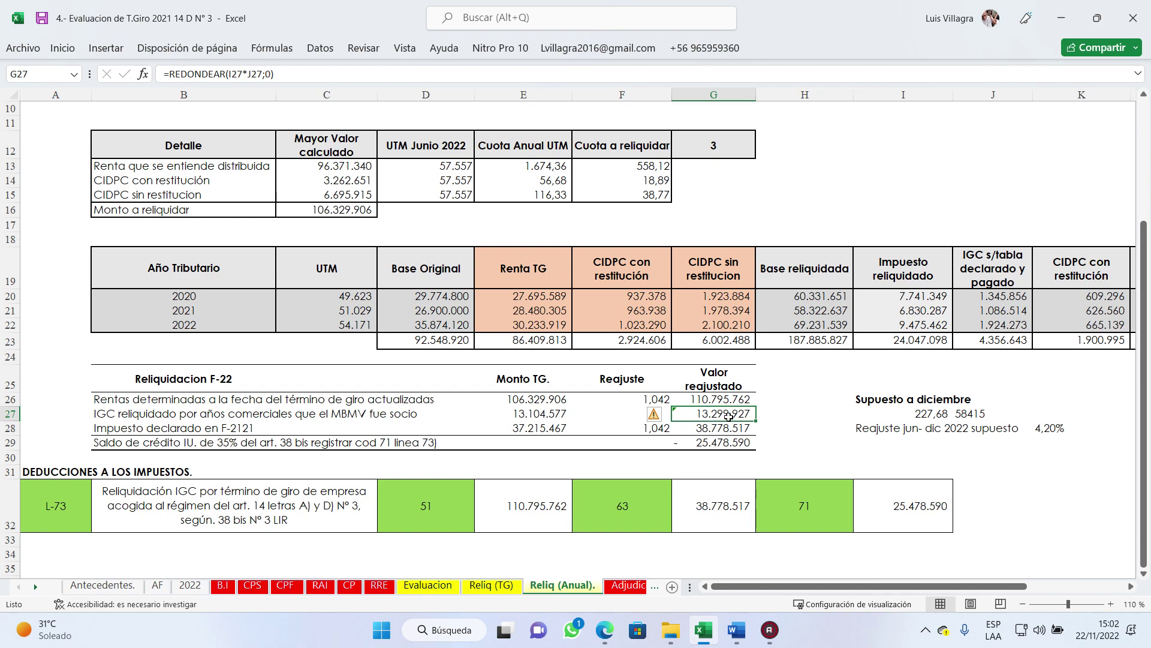
click(220, 428)
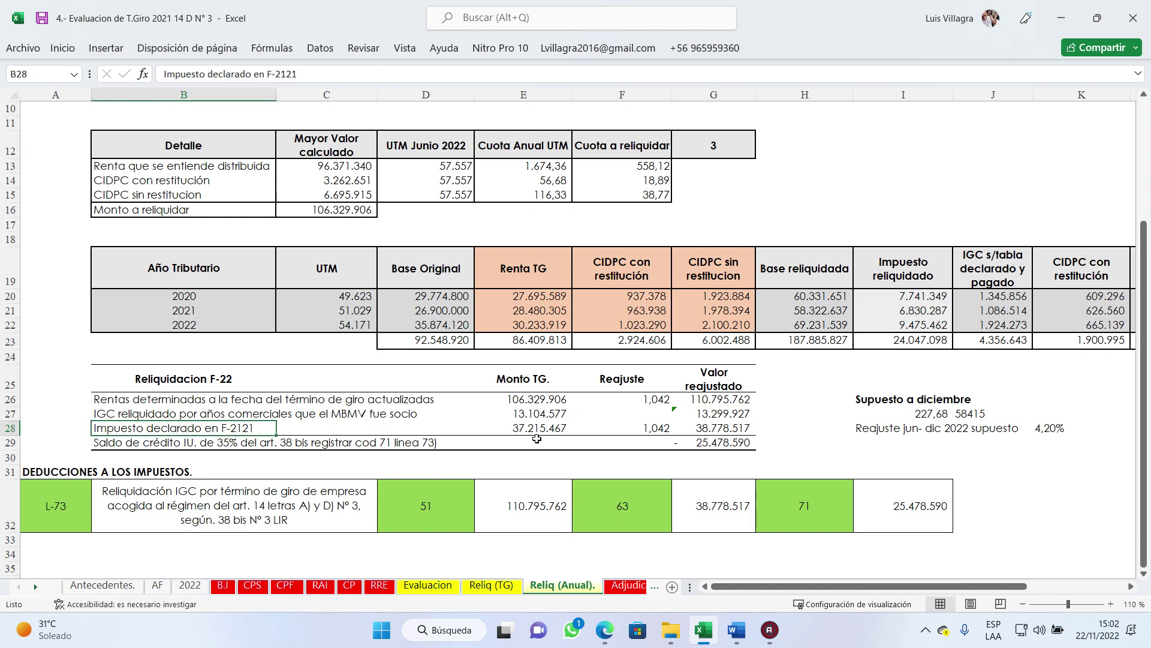
click(722, 427)
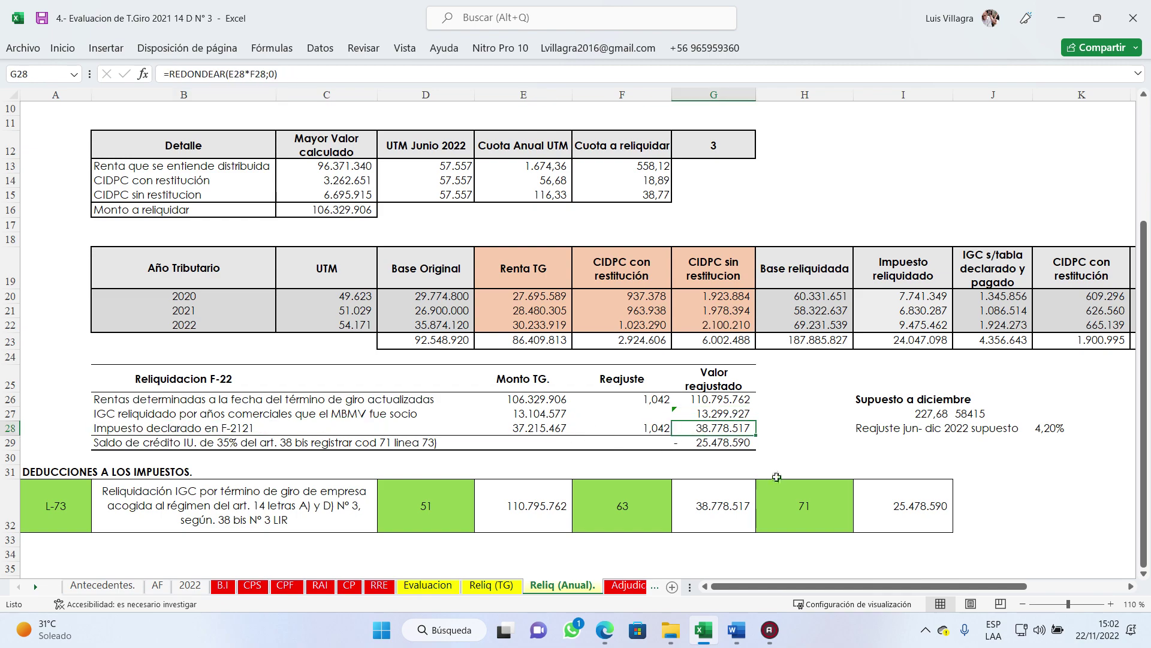
click(210, 444)
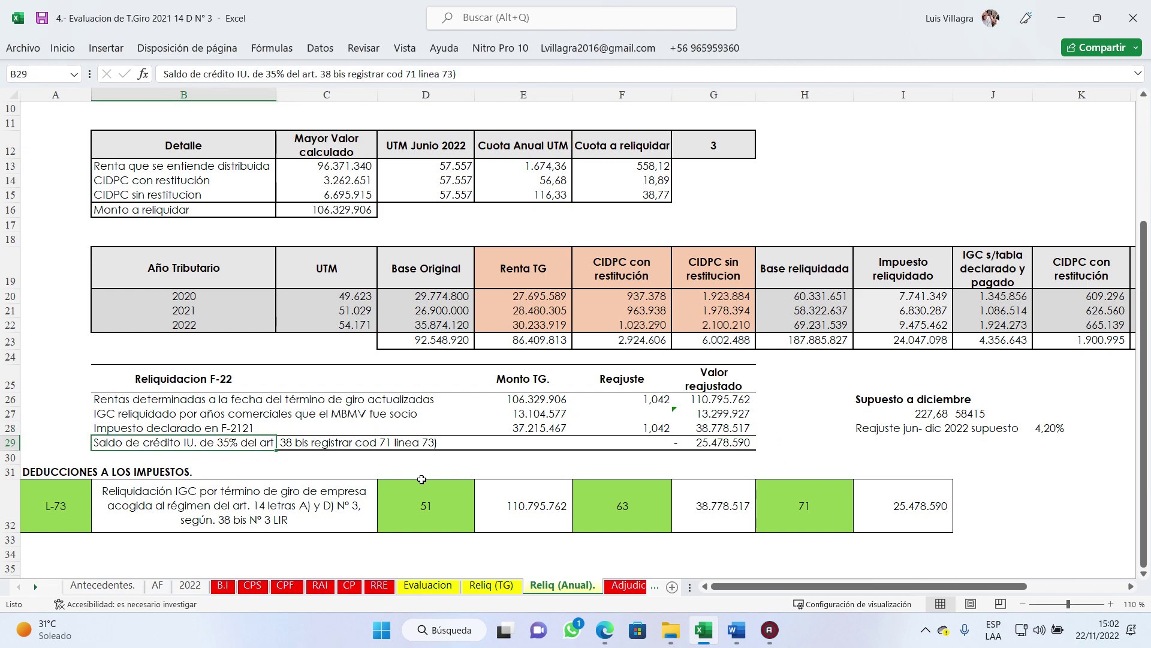
click(729, 433)
click(723, 444)
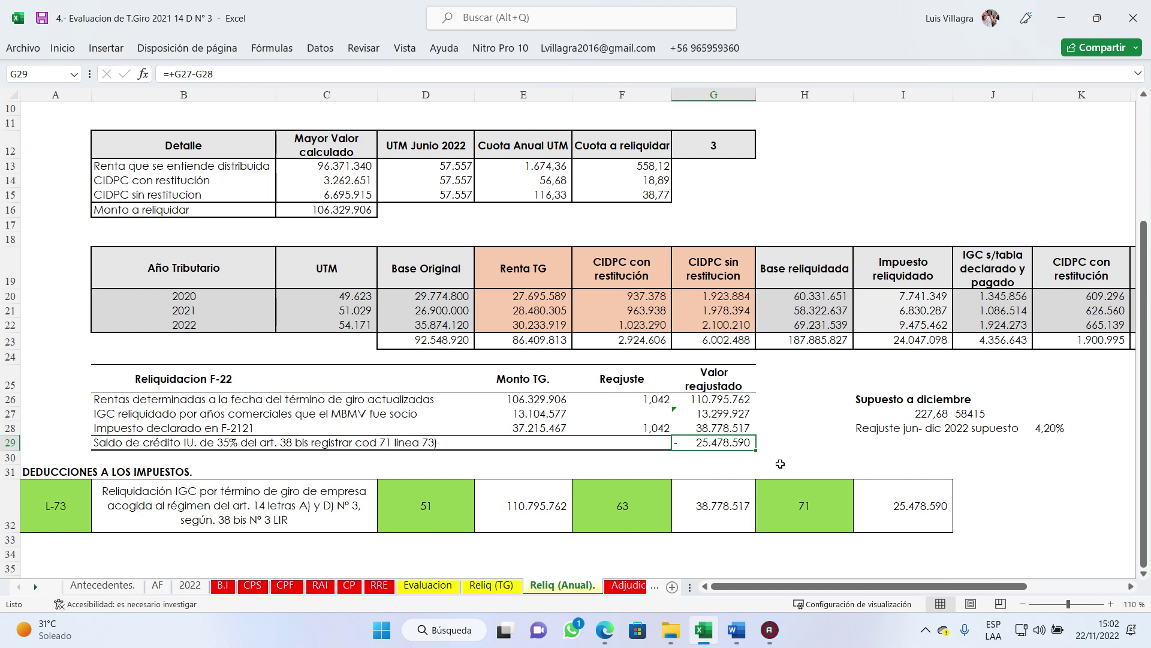
click(925, 520)
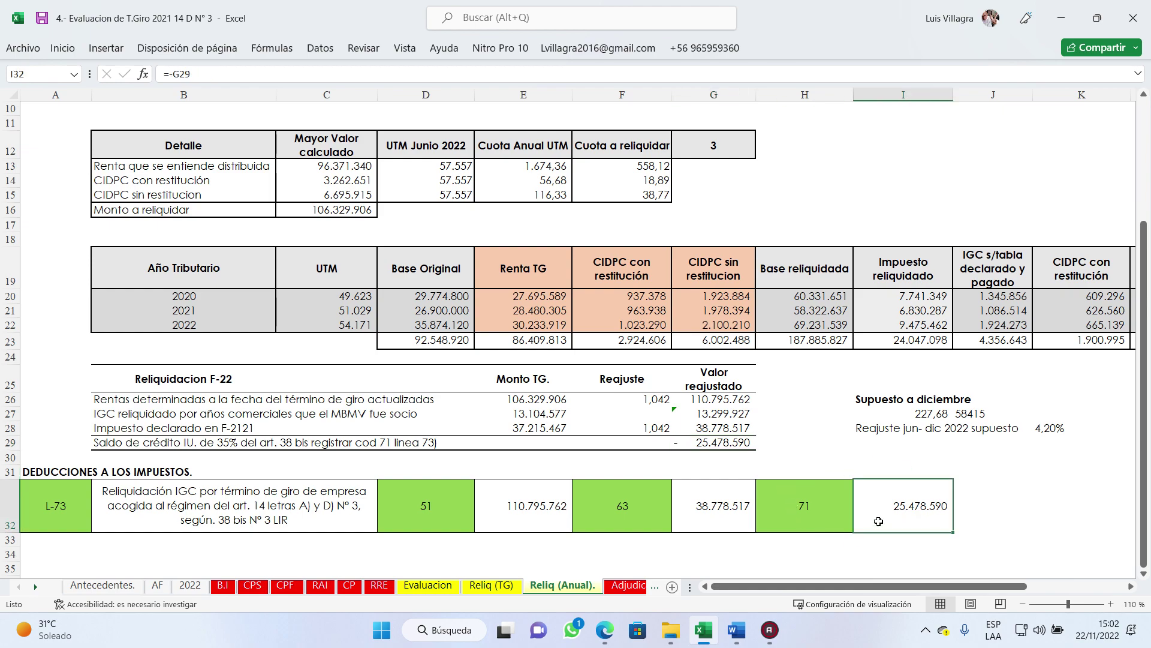
click(909, 403)
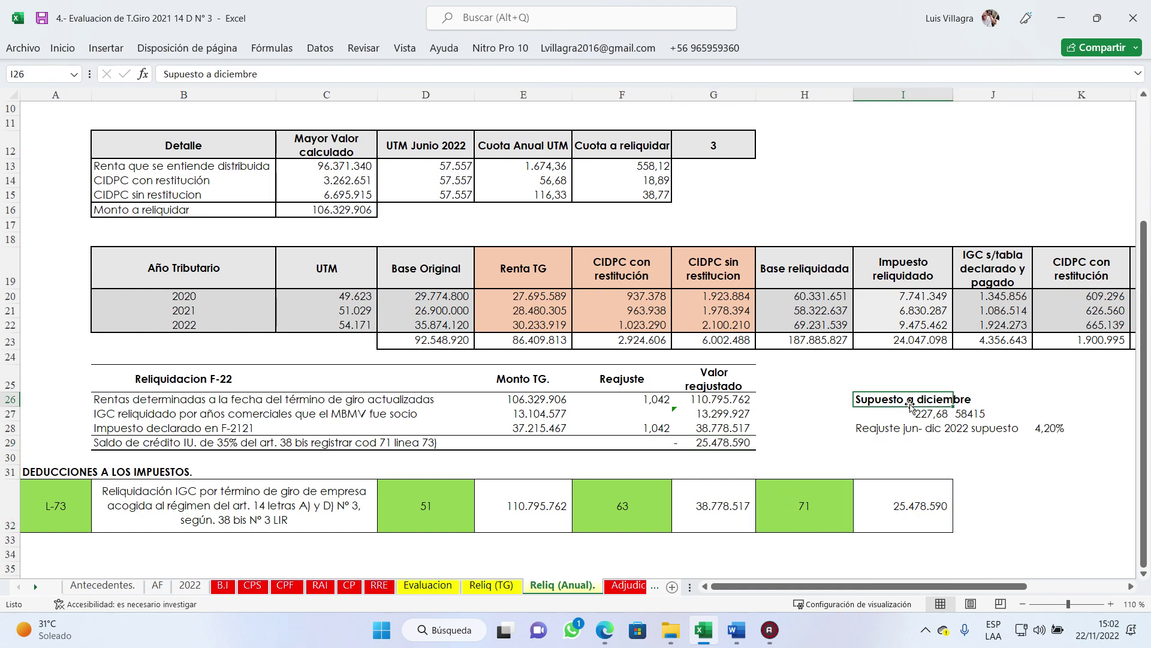
key(Right)
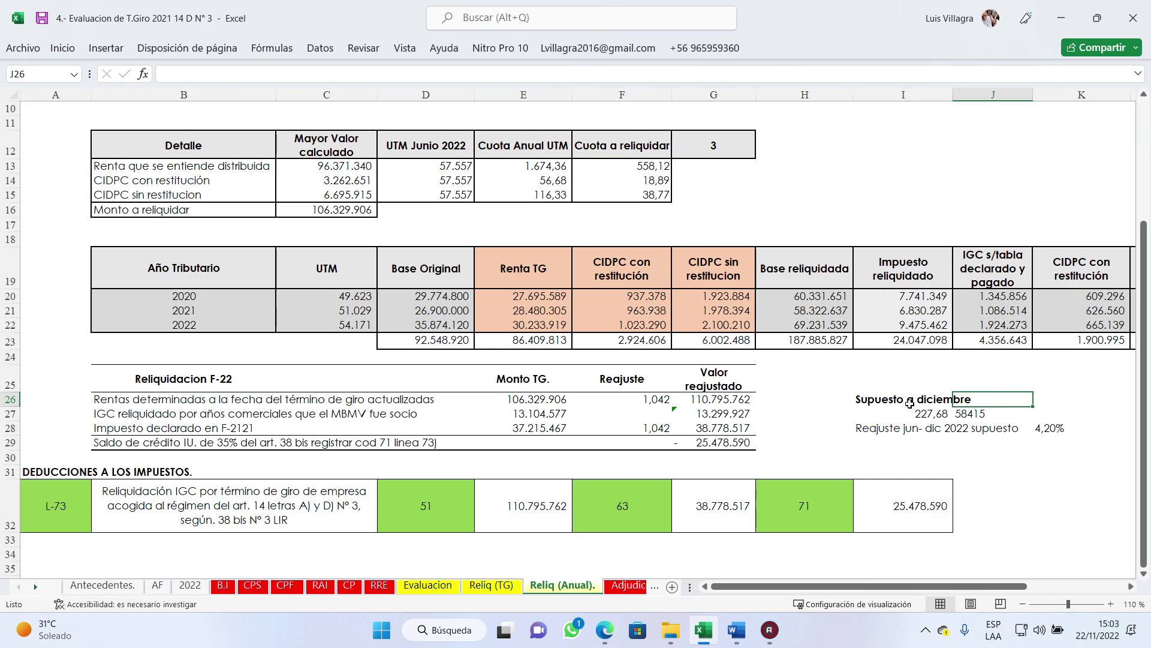
key(Right)
key(Right)
key(Left)
key(Left)
key(Left)
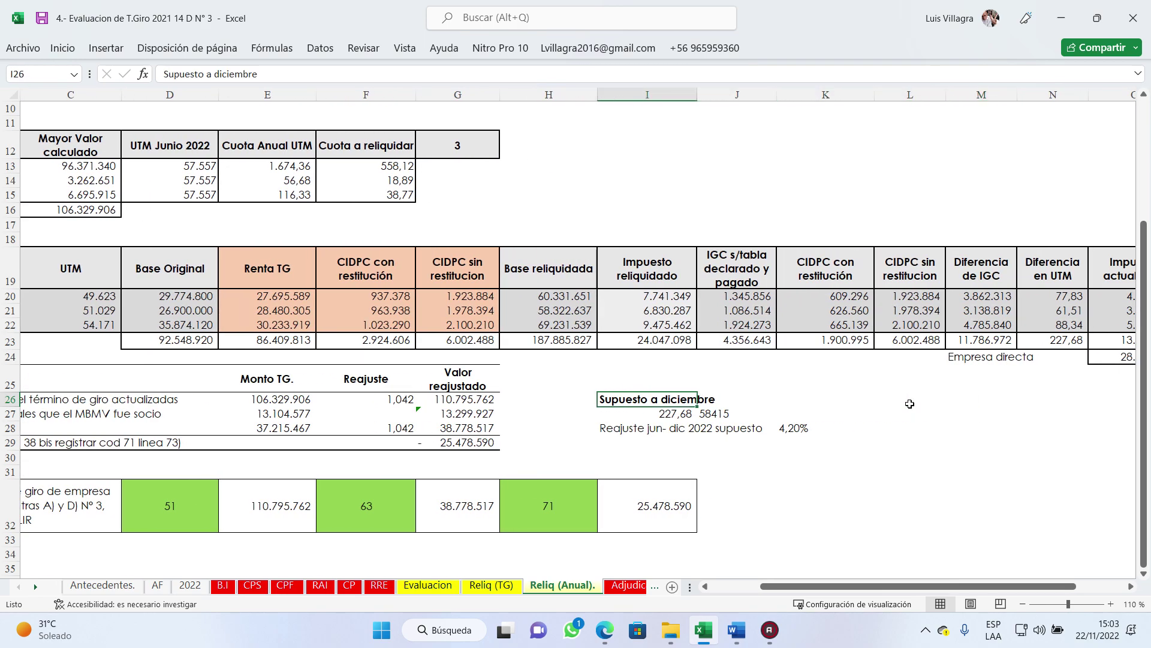
key(Right)
key(Right)
key(Right)
key(Right)
key(Right)
key(Right)
key(Up)
key(Up)
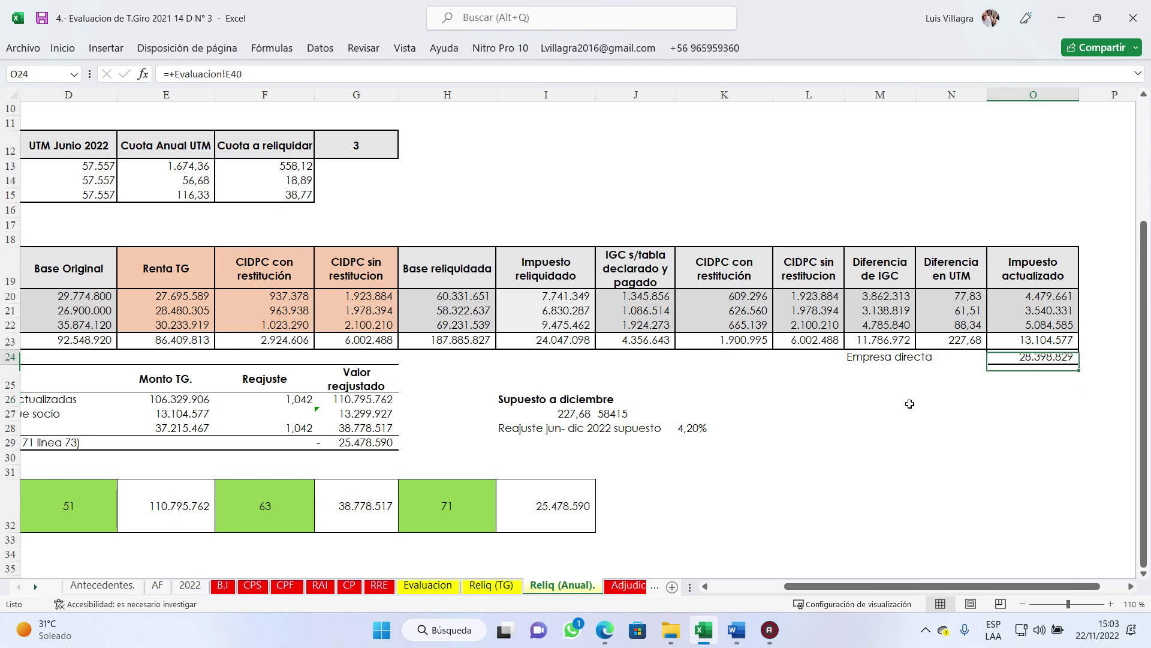
key(Up)
key(Down)
key(Left)
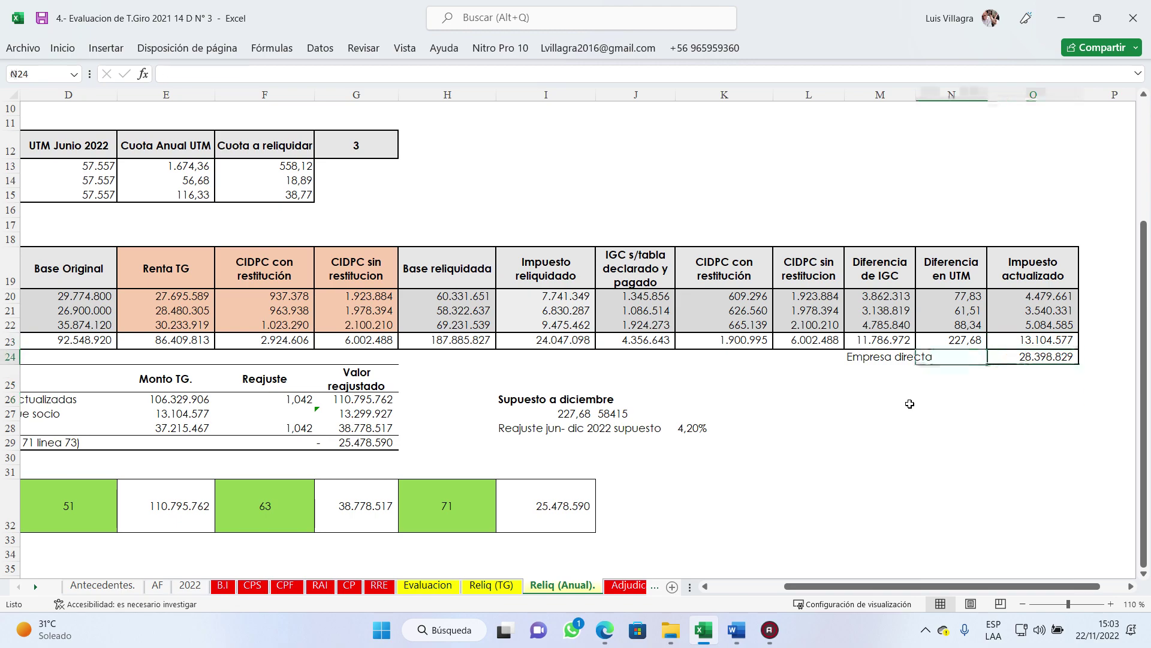
key(Left)
key(Left)
key(Left)
key(Left)
key(Left)
key(Down)
key(Down)
key(Down)
key(Left)
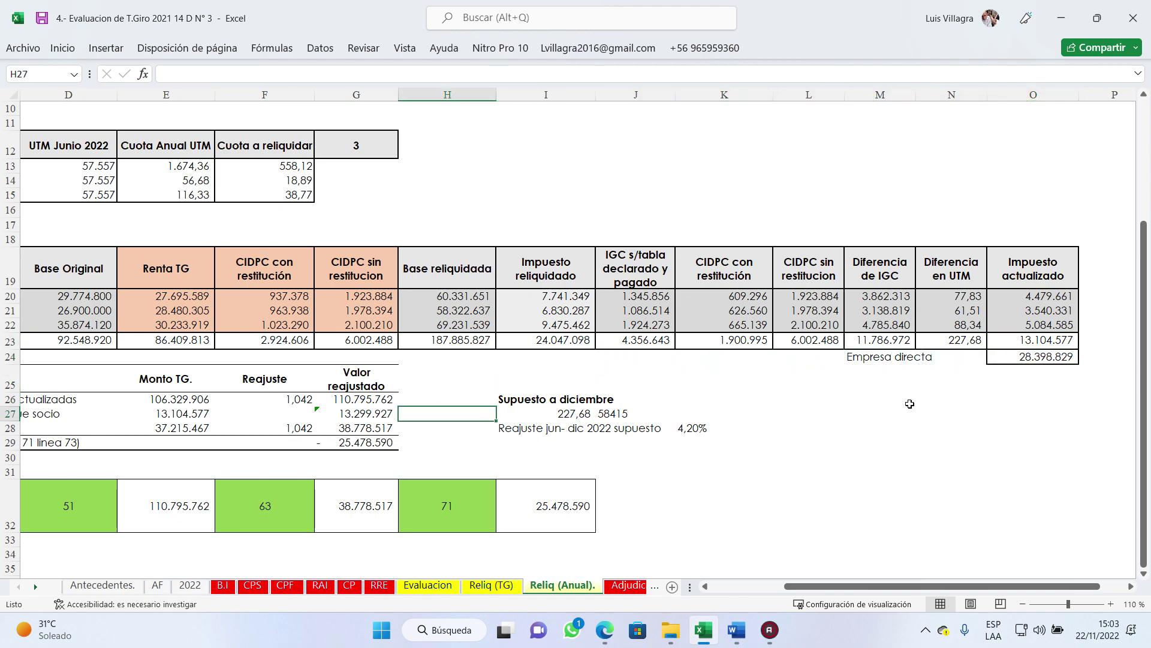
key(Left)
key(Left)
key(Left)
key(Left)
key(Left)
key(Down)
key(Down)
key(Down)
key(Down)
key(Down)
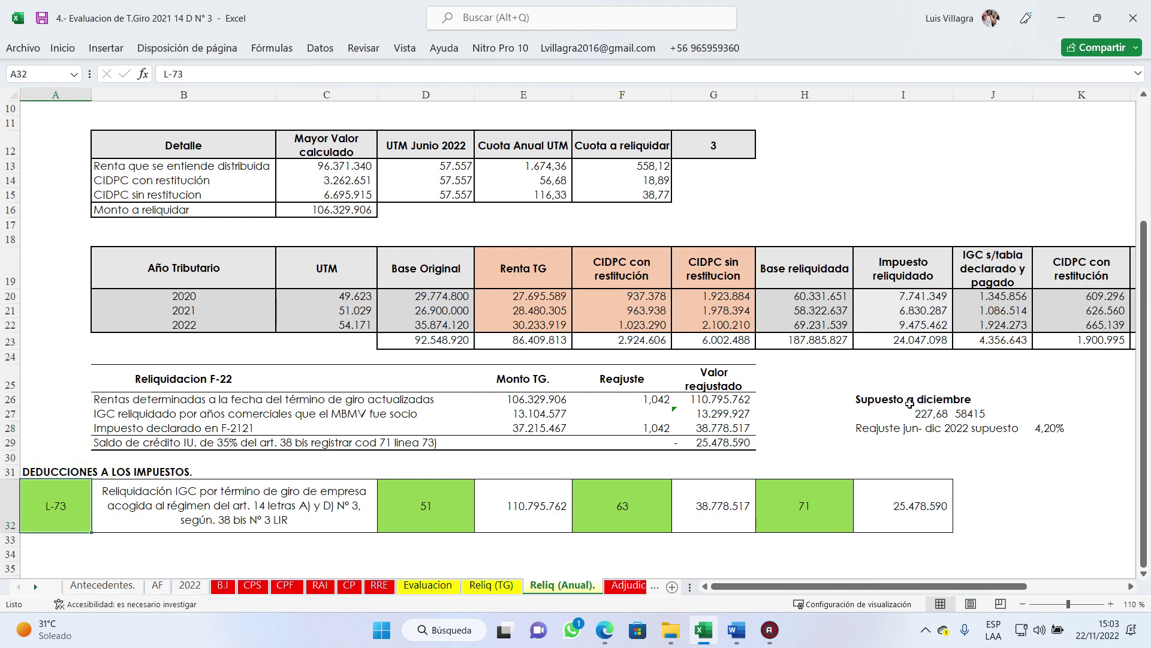
key(Down)
key(Up)
scroll(910, 403, up, 3)
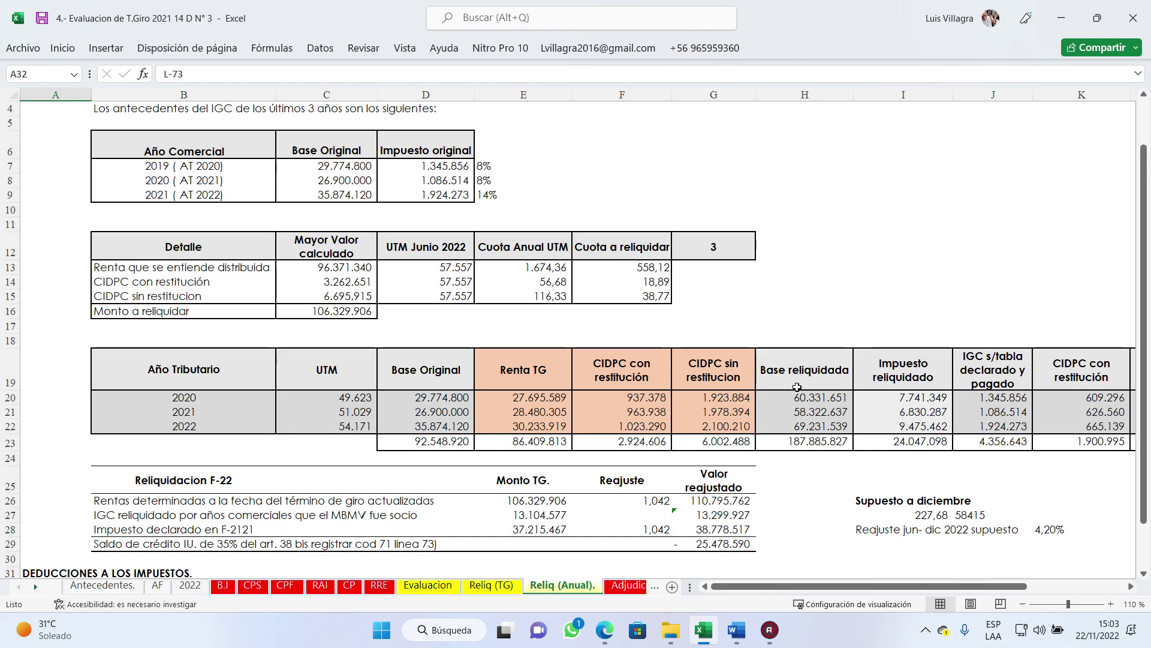
scroll(786, 374, down, 3)
scroll(786, 374, down, 1)
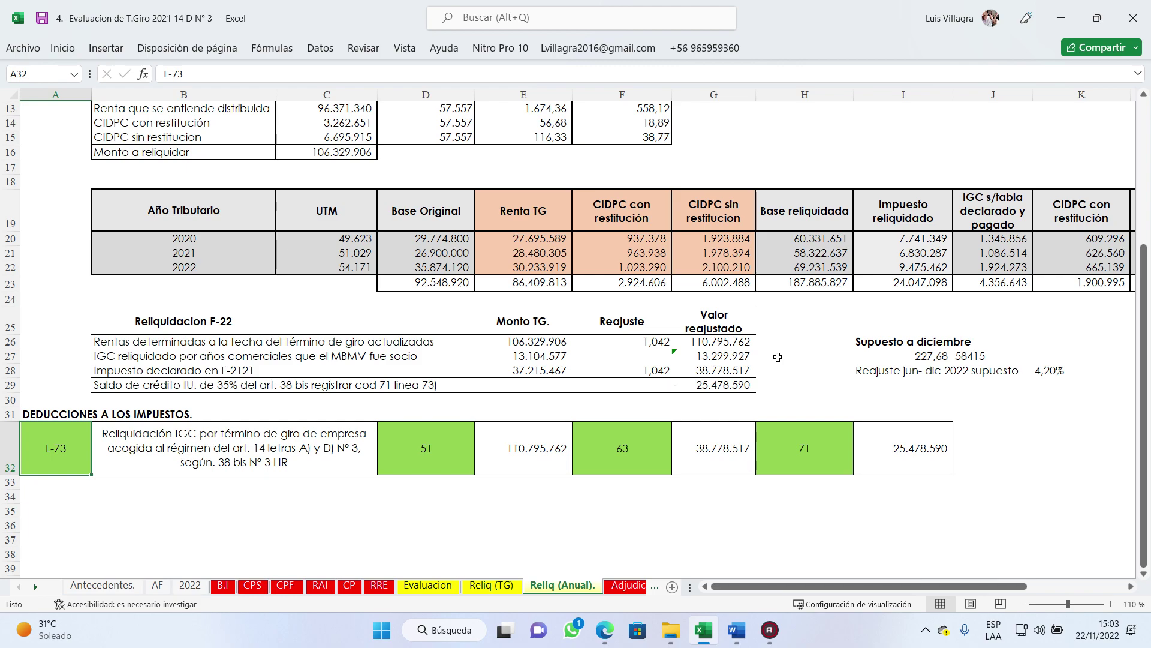
Step: Inspect H26 and the reajuste jun-dic 2022 label on Reliq (Anual), then go to Adjudicacion
click(778, 356)
click(779, 342)
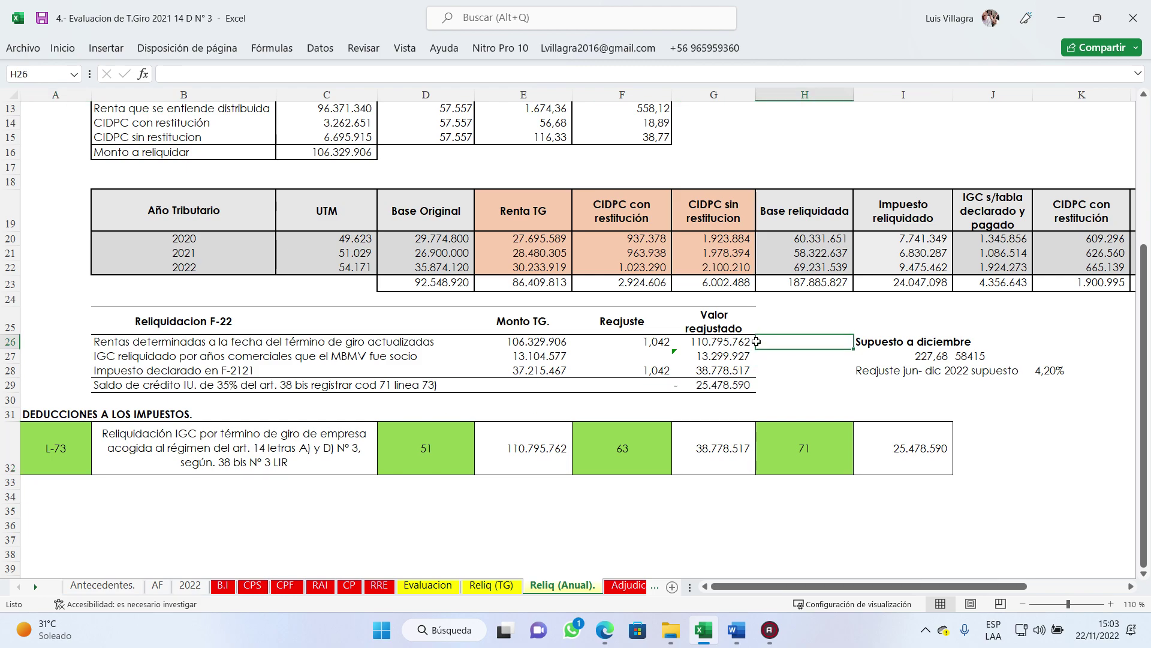
click(897, 354)
click(896, 371)
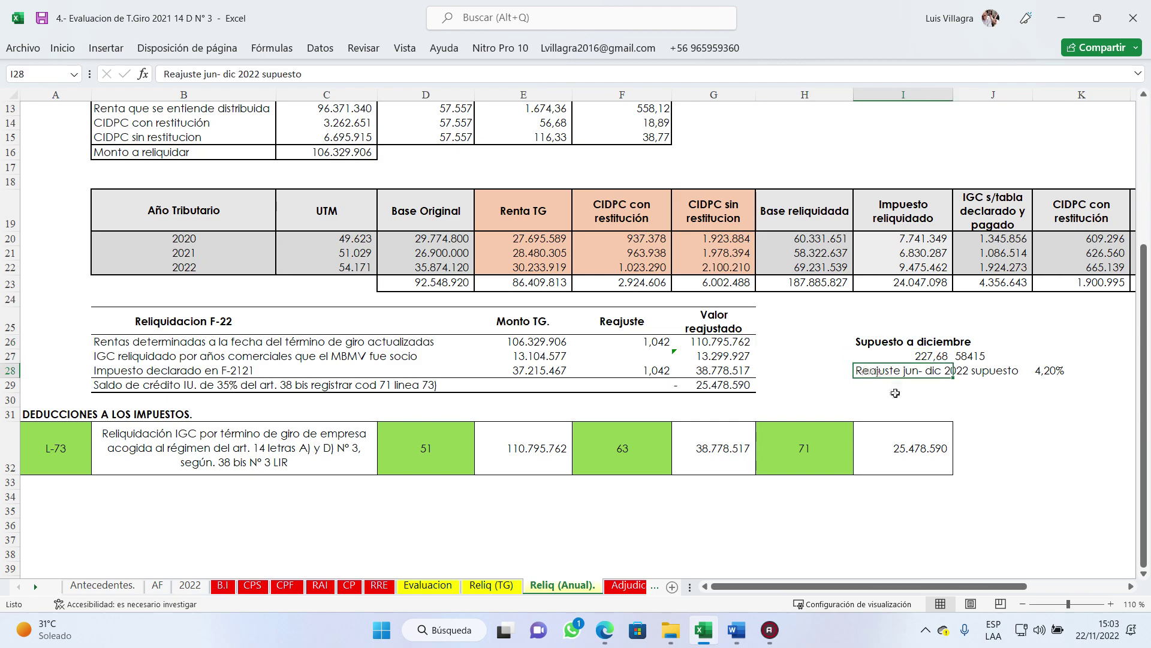
scroll(895, 392, up, 2)
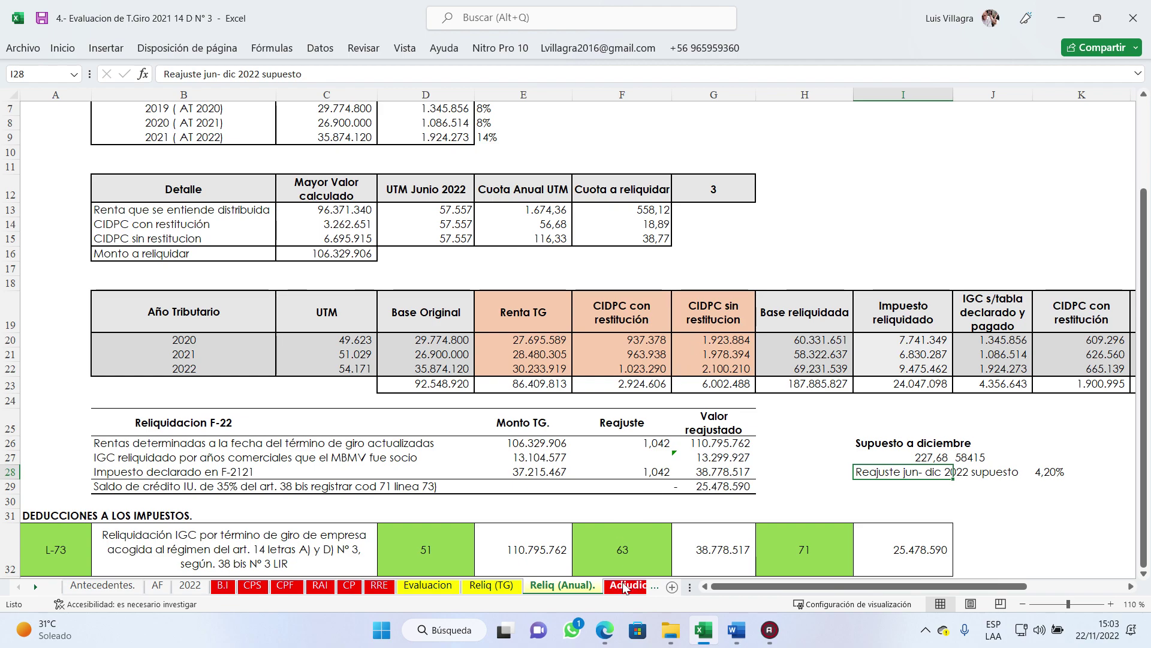
key(ctrl+Page_Down)
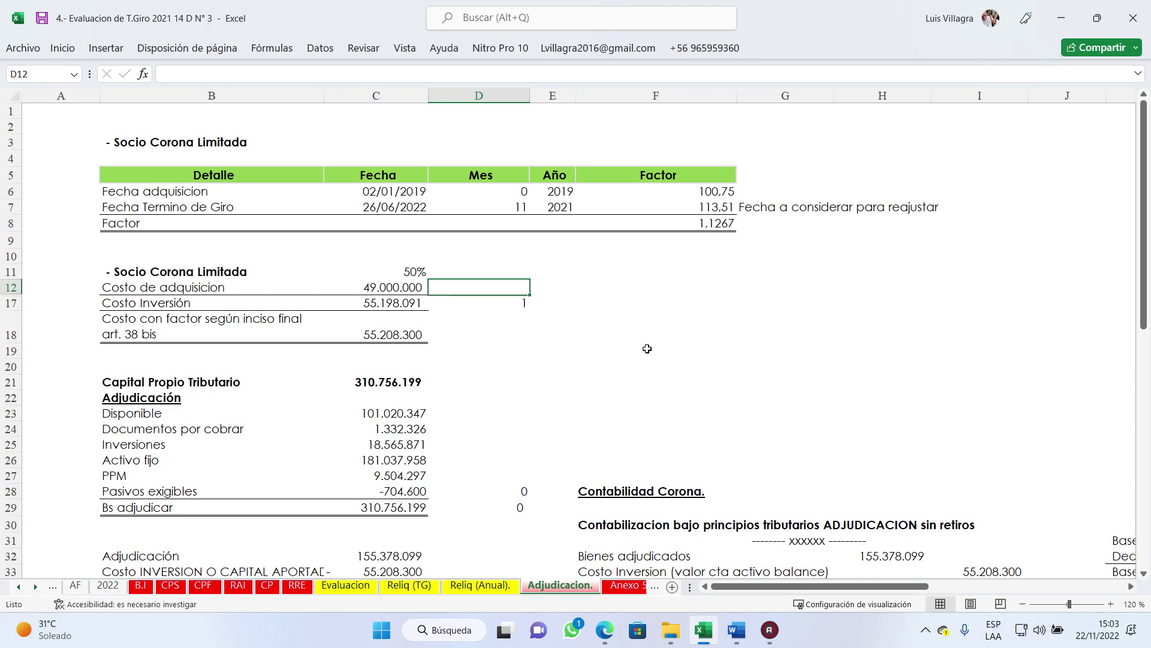
click(165, 196)
click(373, 196)
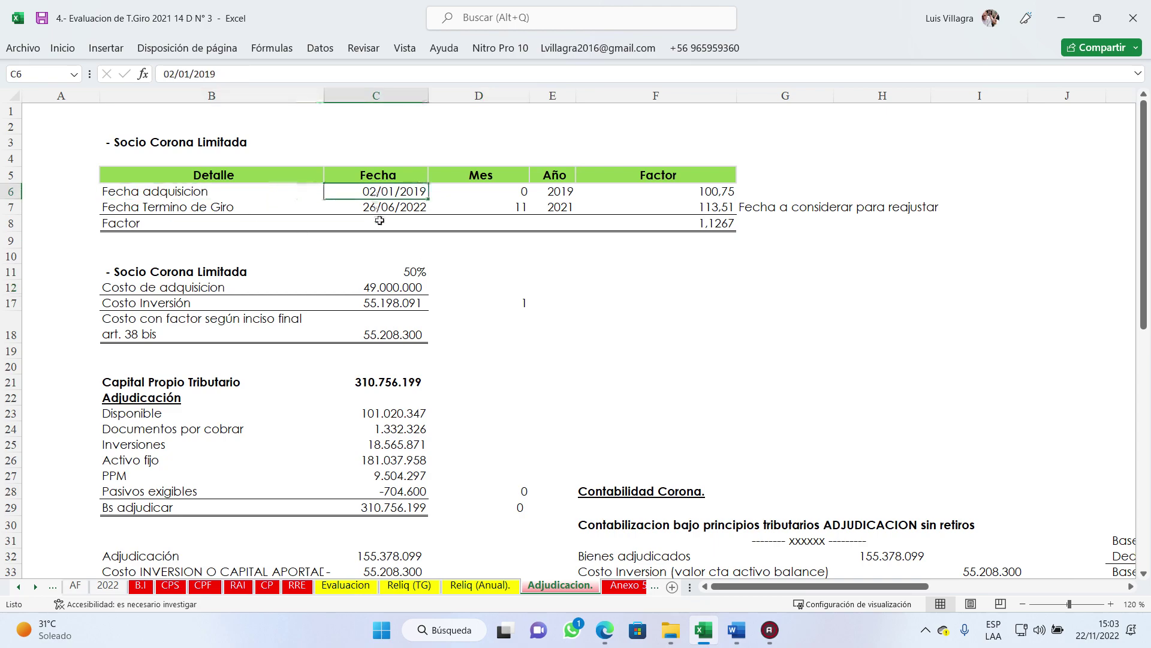
click(173, 210)
click(390, 208)
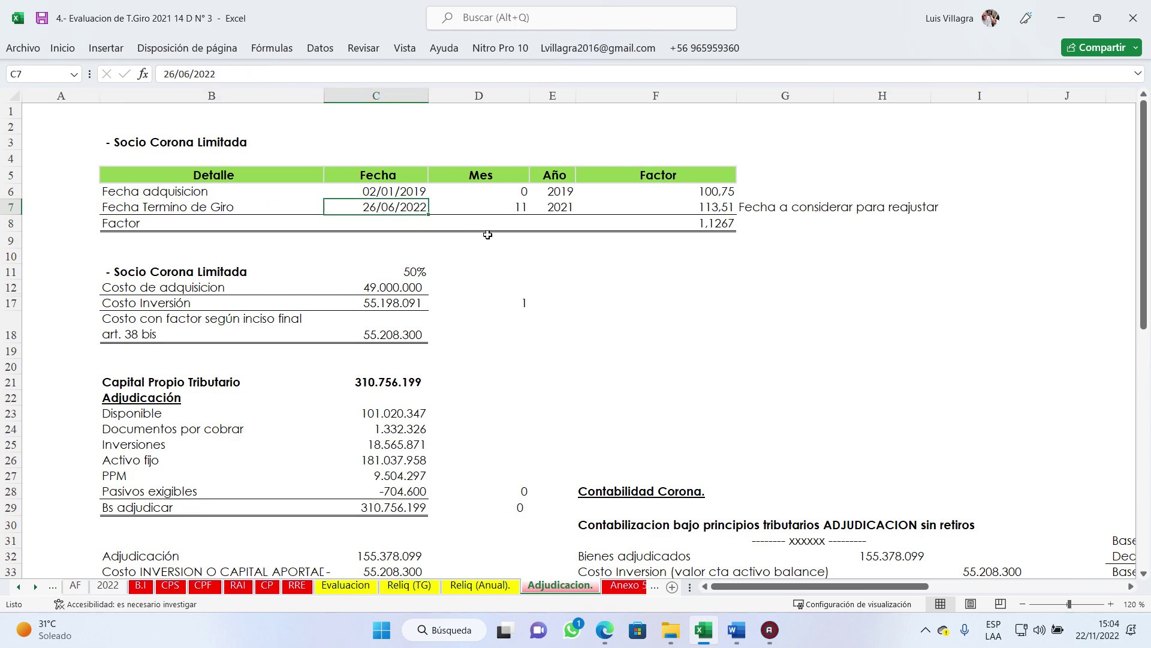
click(522, 205)
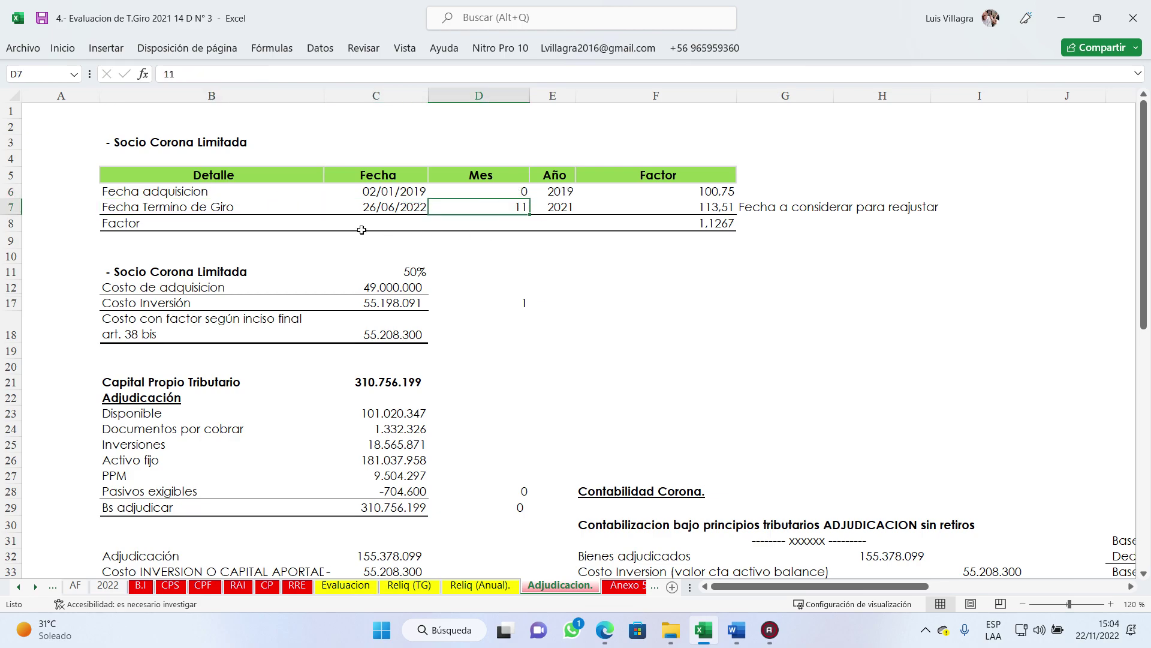
click(181, 206)
click(504, 208)
click(566, 184)
click(561, 209)
click(817, 212)
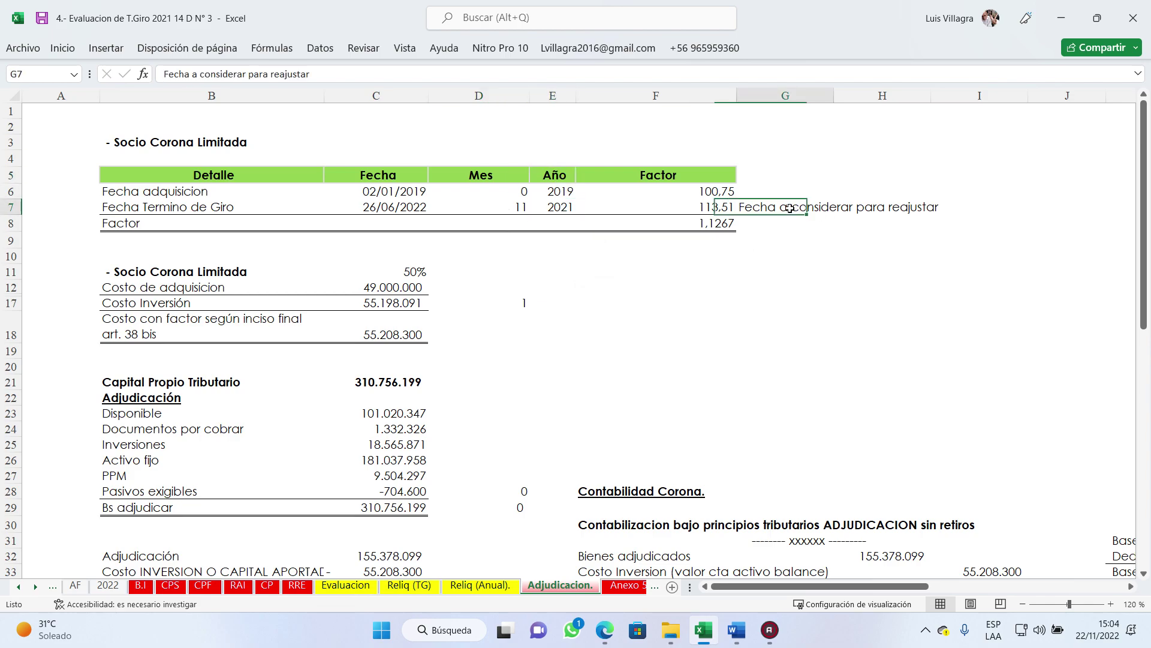
click(714, 226)
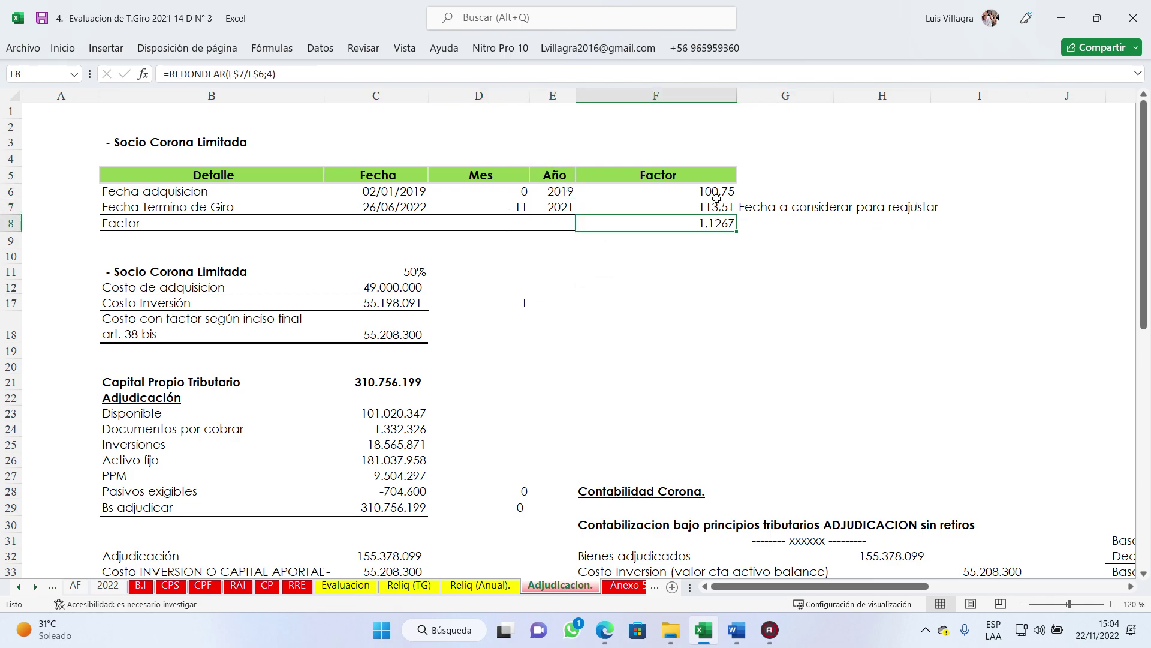
click(717, 192)
click(716, 209)
click(716, 192)
click(717, 209)
click(717, 192)
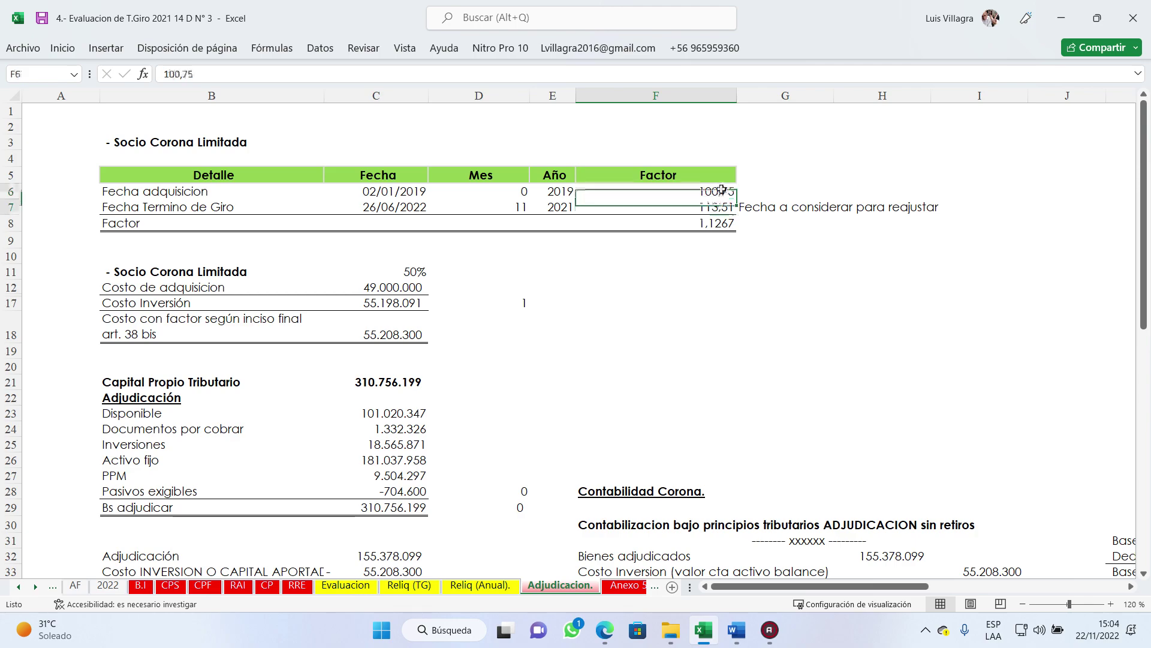
click(717, 209)
click(724, 192)
click(708, 209)
click(717, 192)
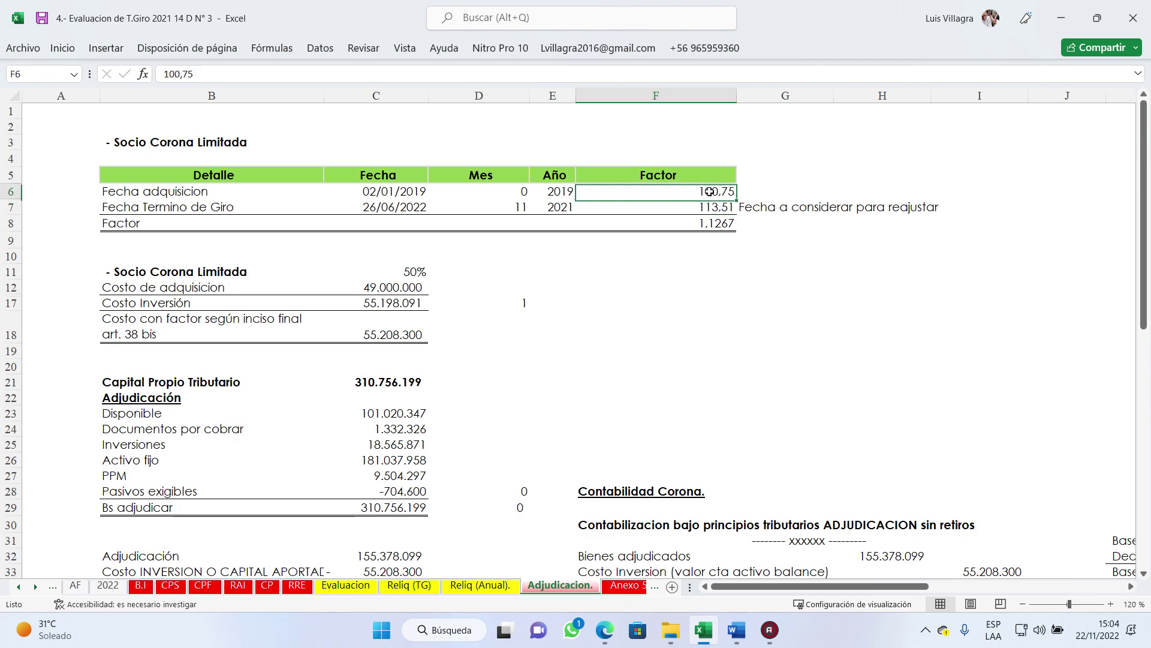
click(717, 209)
click(717, 192)
click(718, 209)
click(719, 226)
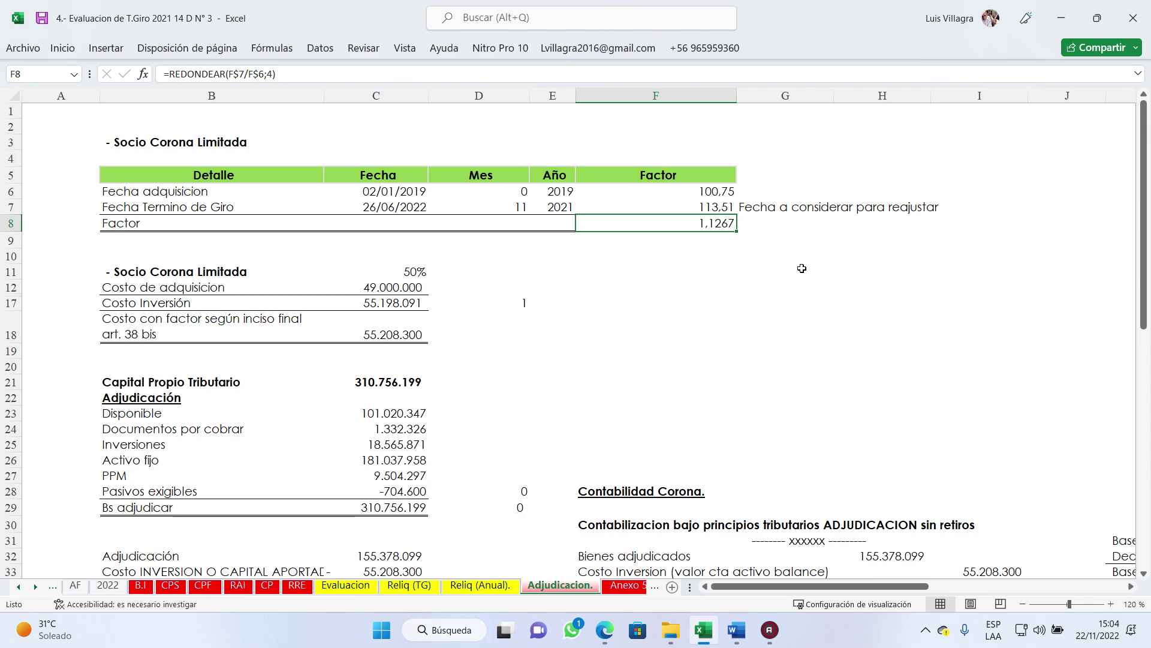
scroll(684, 258, down, 1)
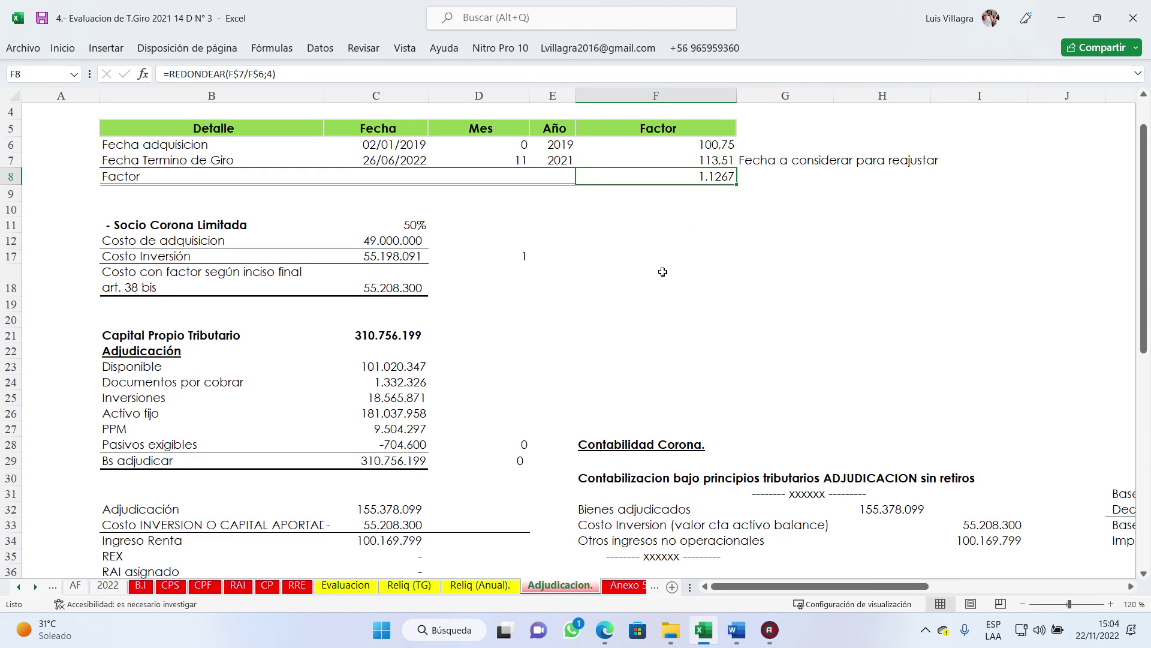
scroll(693, 268, up, 1)
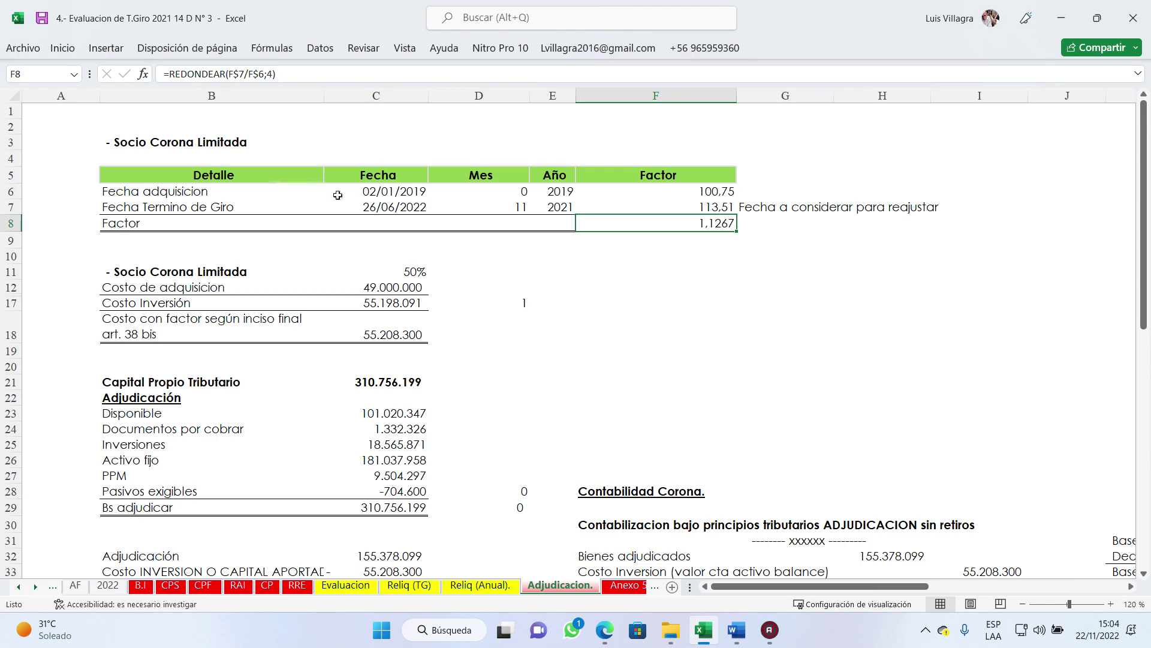
click(479, 175)
click(180, 277)
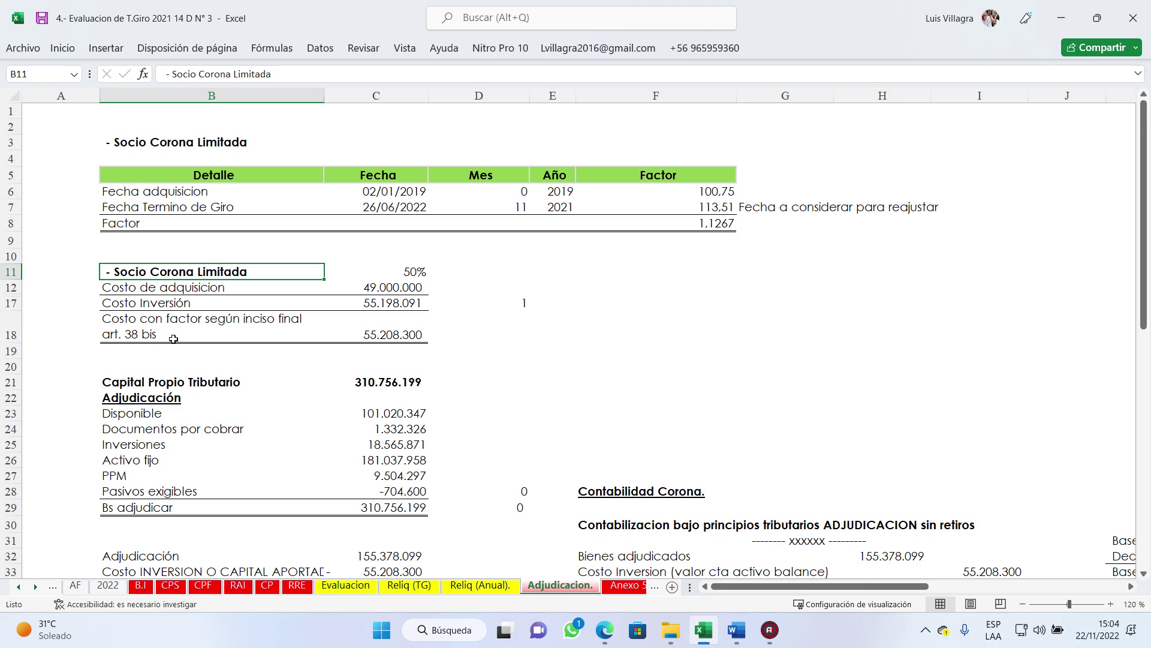
click(390, 283)
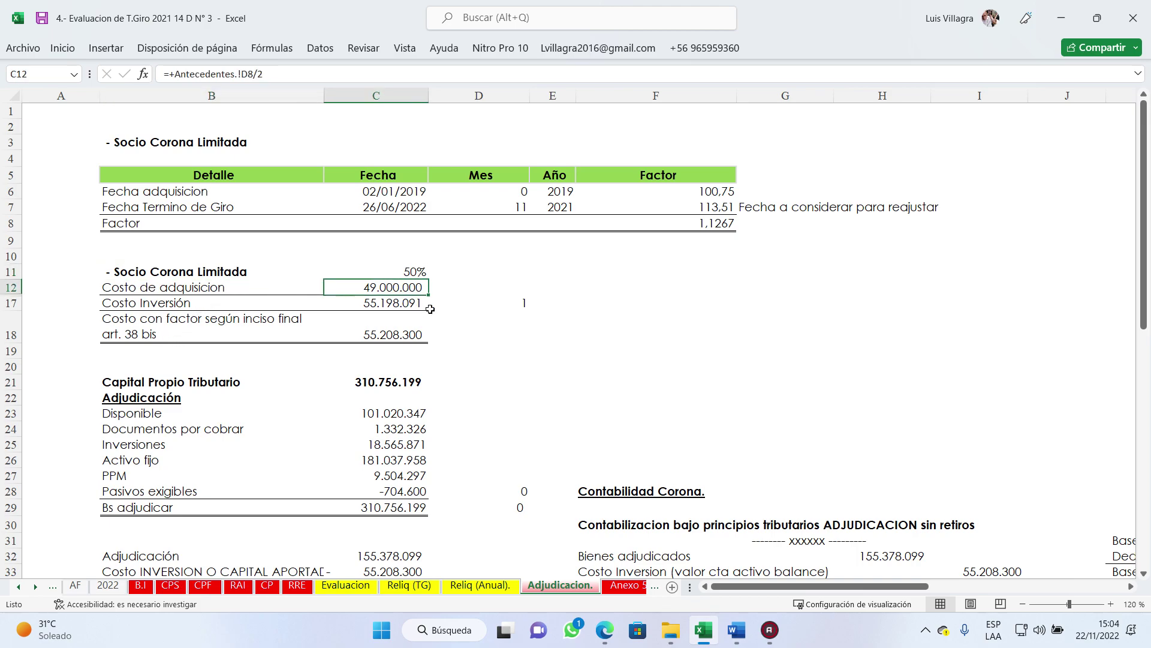
click(410, 267)
click(144, 285)
click(385, 289)
click(273, 304)
click(329, 303)
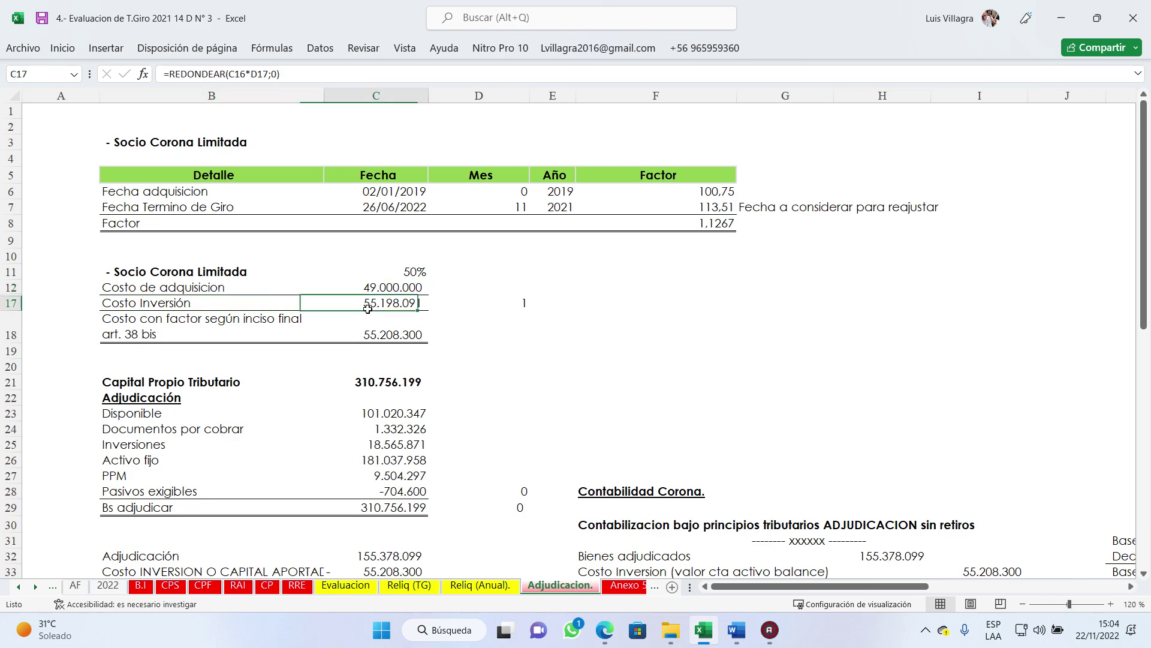
click(256, 73)
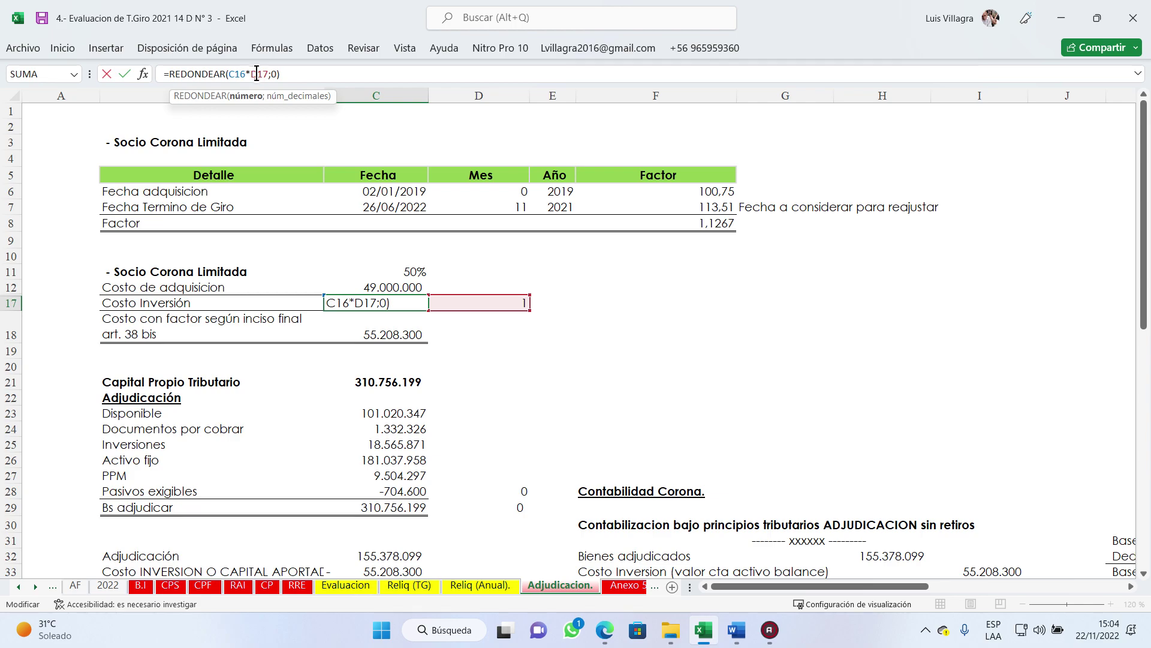
click(510, 305)
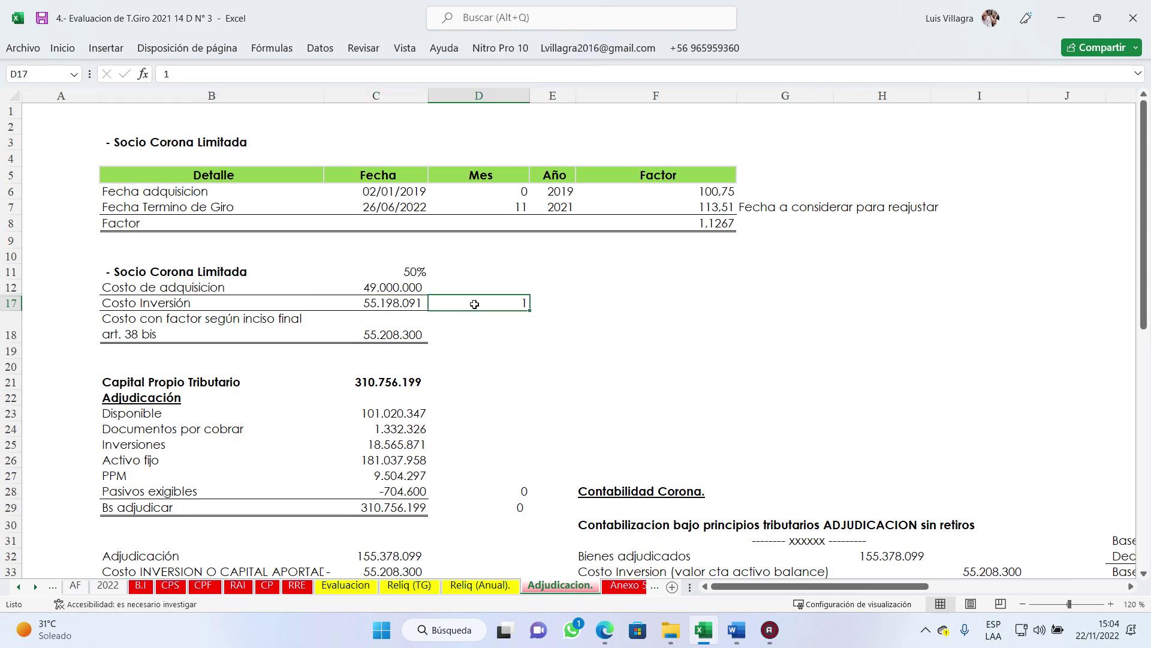
click(384, 303)
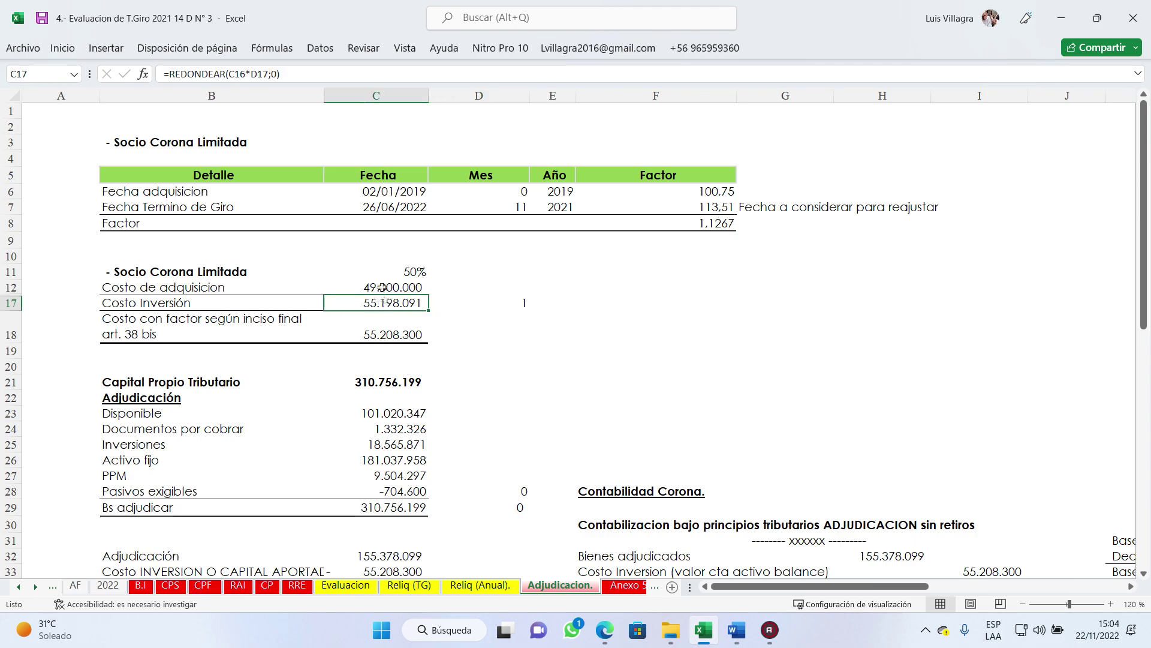
click(251, 73)
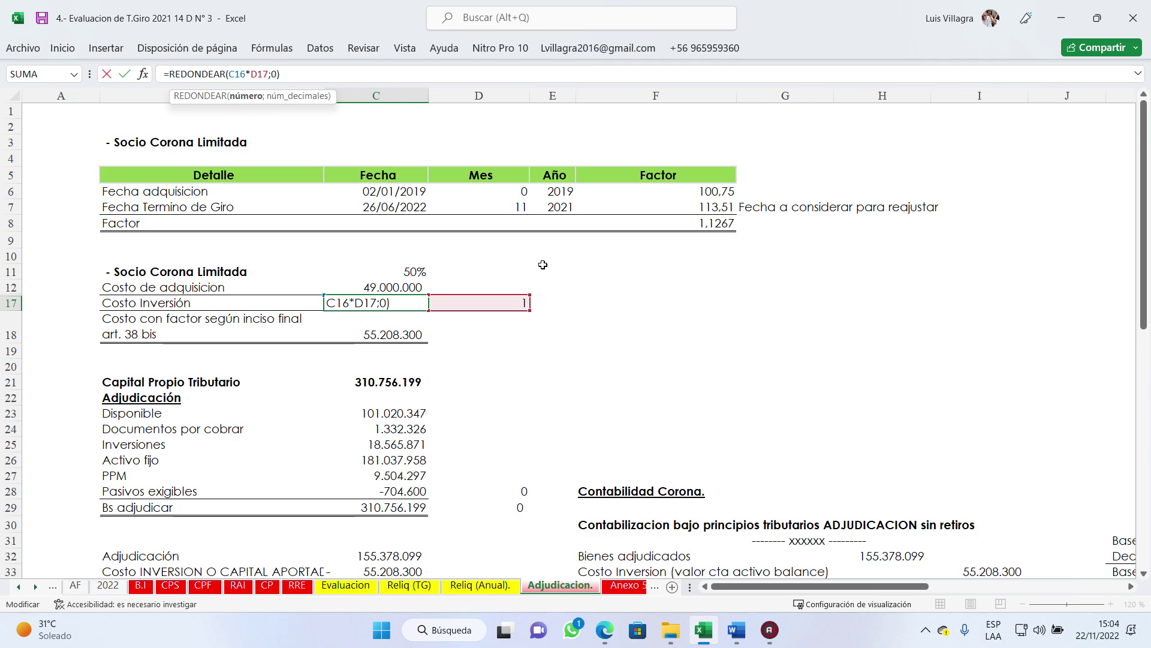
key(ctrl+Return)
drag(13, 287, 13, 303)
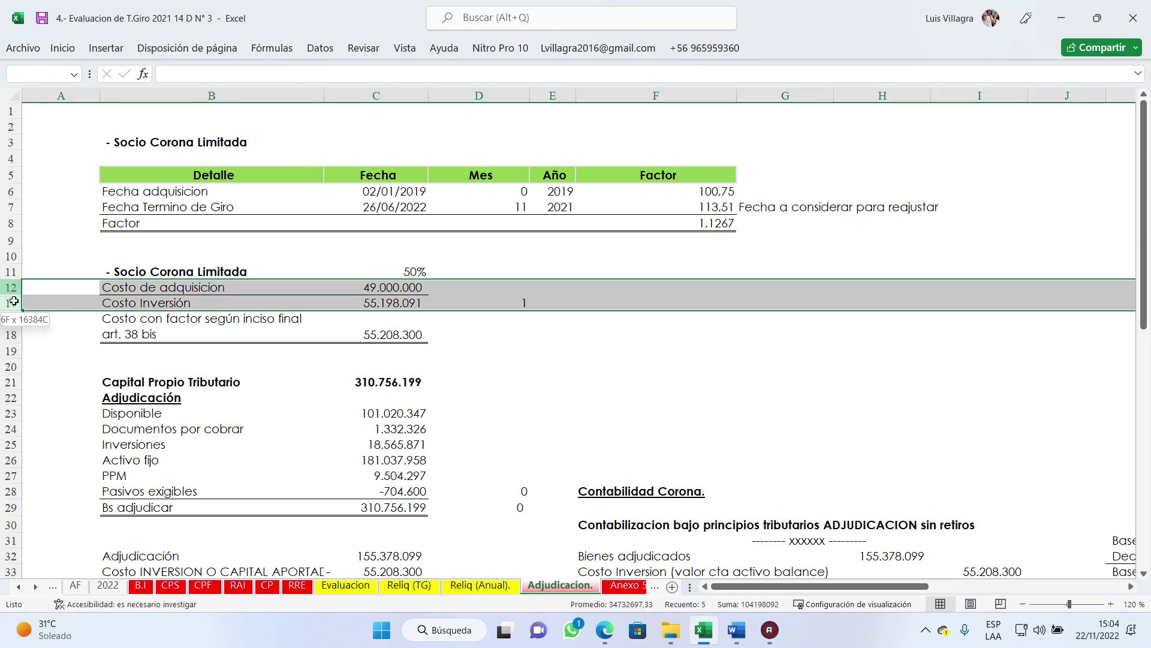
double_click(13, 311)
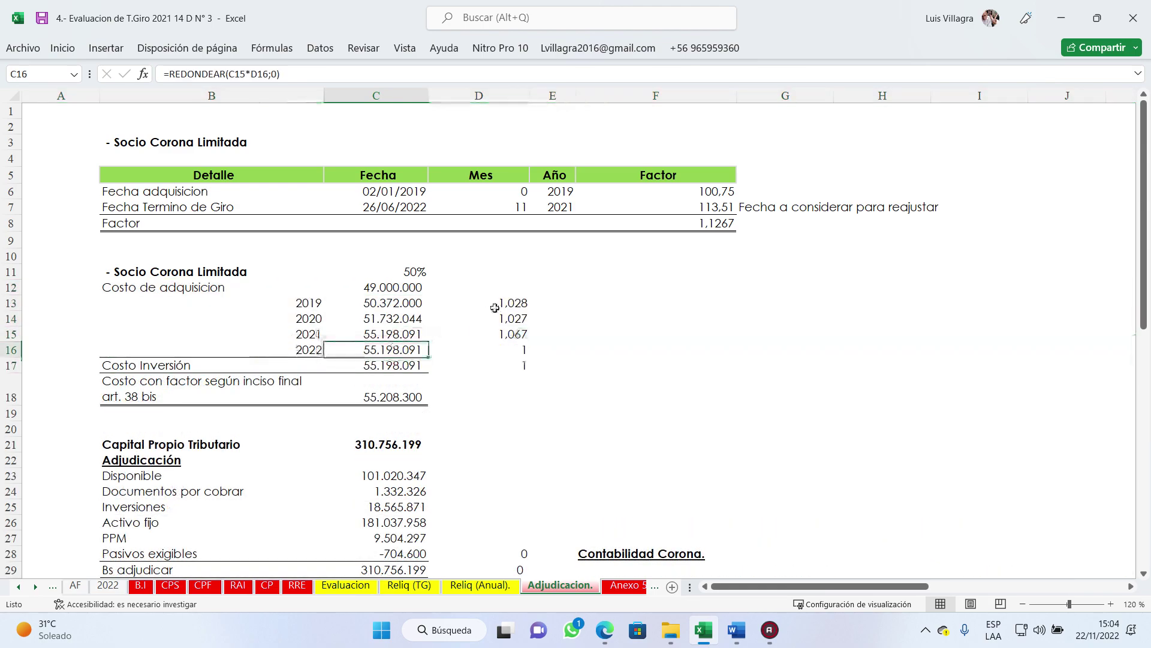
click(502, 303)
click(198, 291)
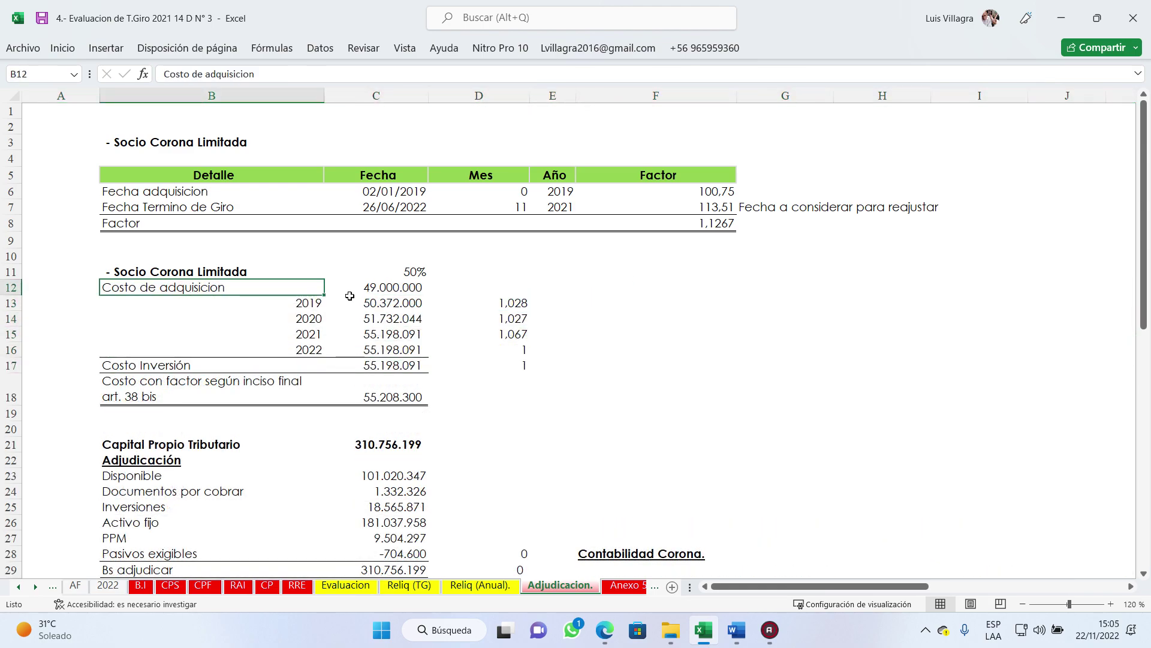
click(350, 293)
click(496, 304)
click(227, 294)
click(411, 289)
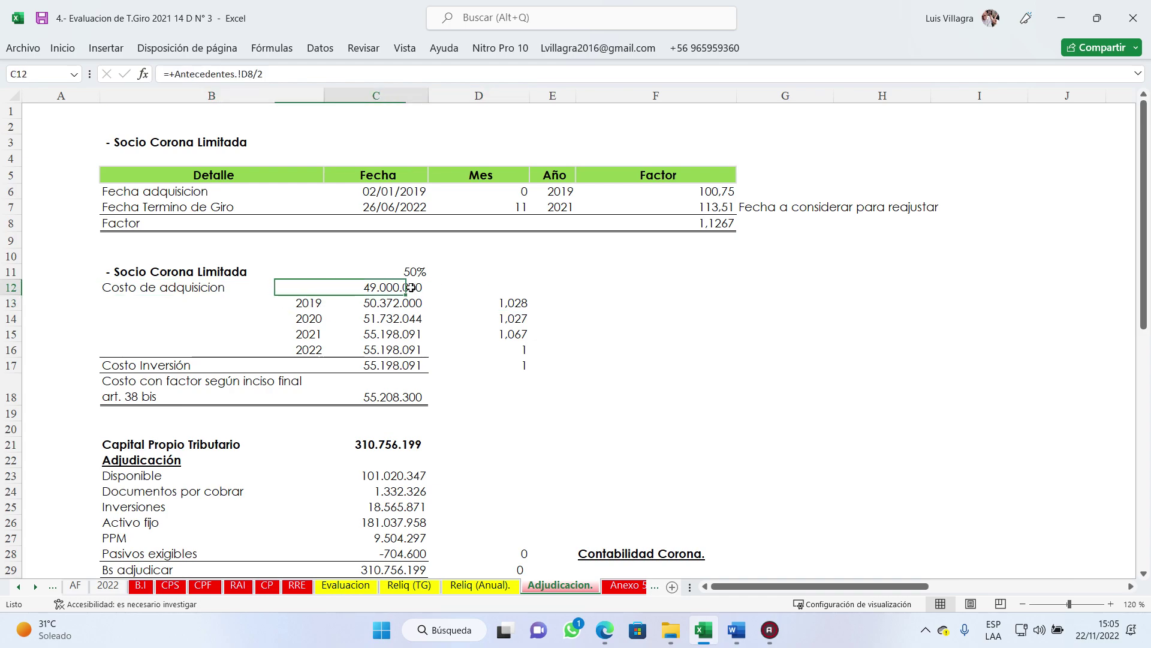
click(316, 304)
click(387, 305)
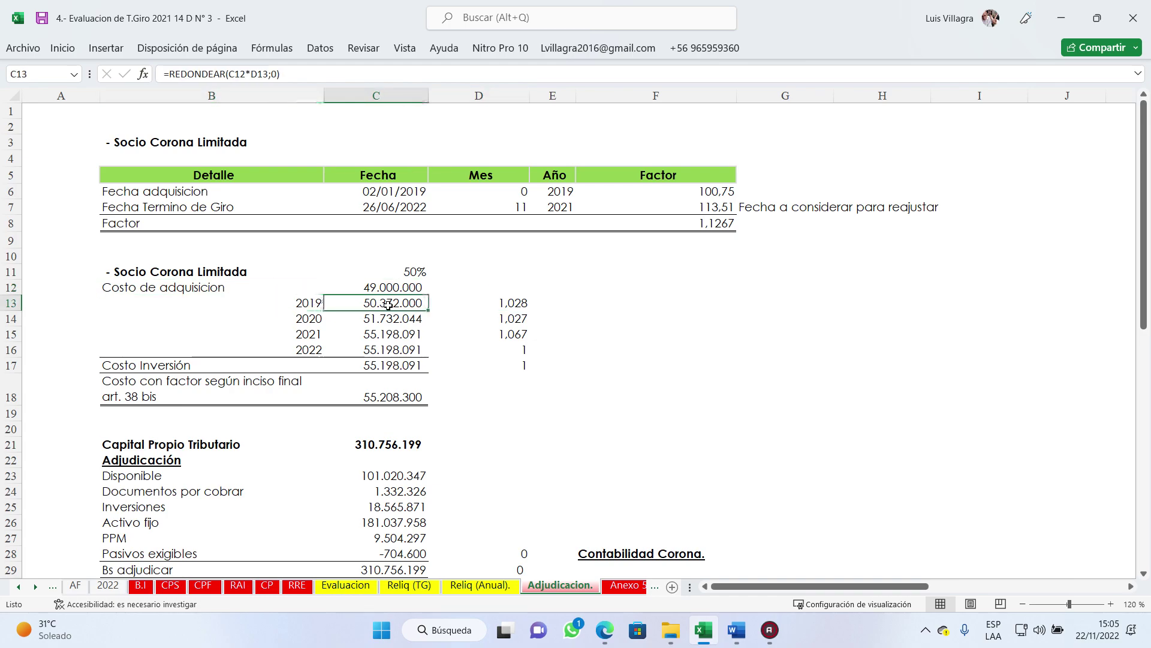
click(531, 306)
click(525, 324)
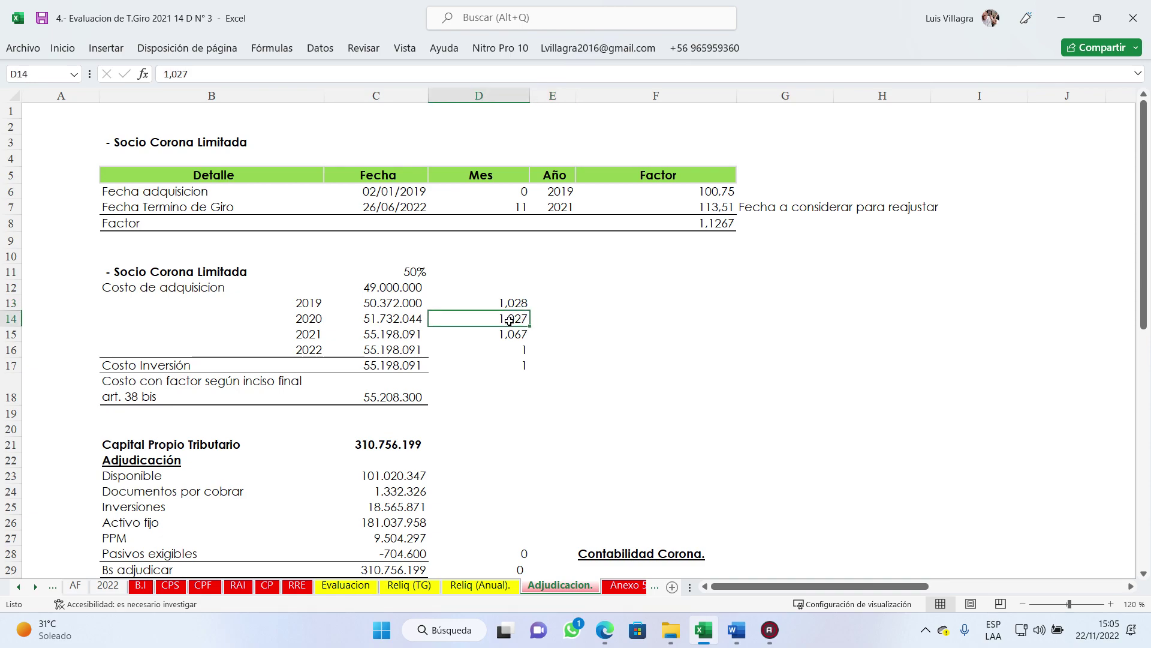
click(520, 334)
click(306, 352)
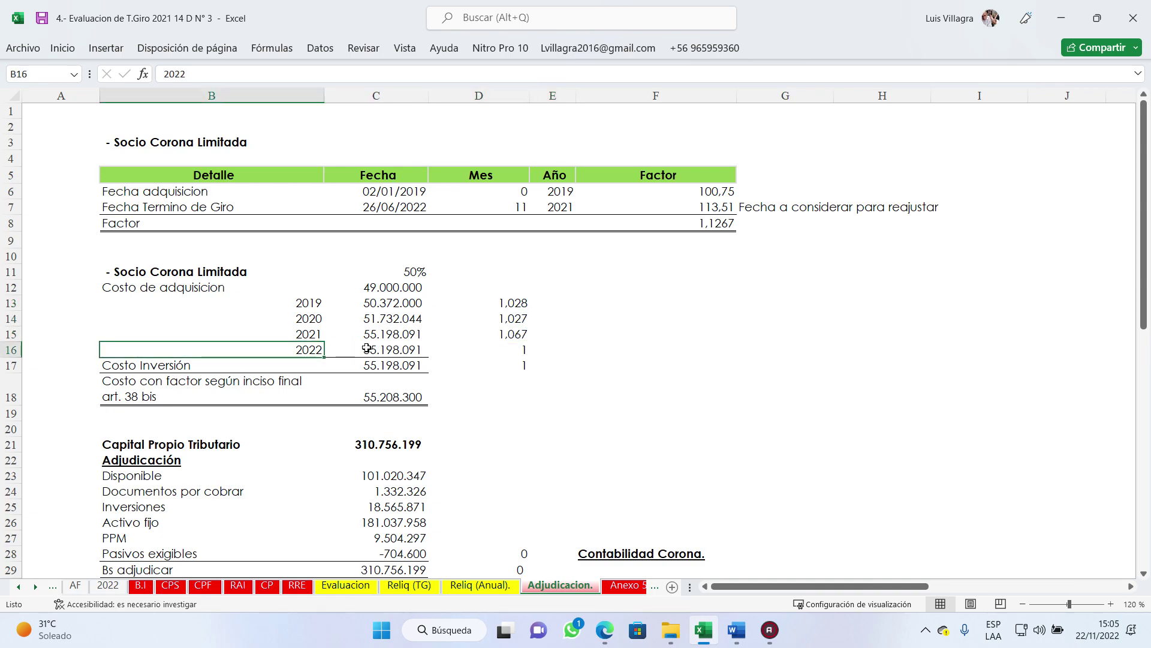
click(367, 347)
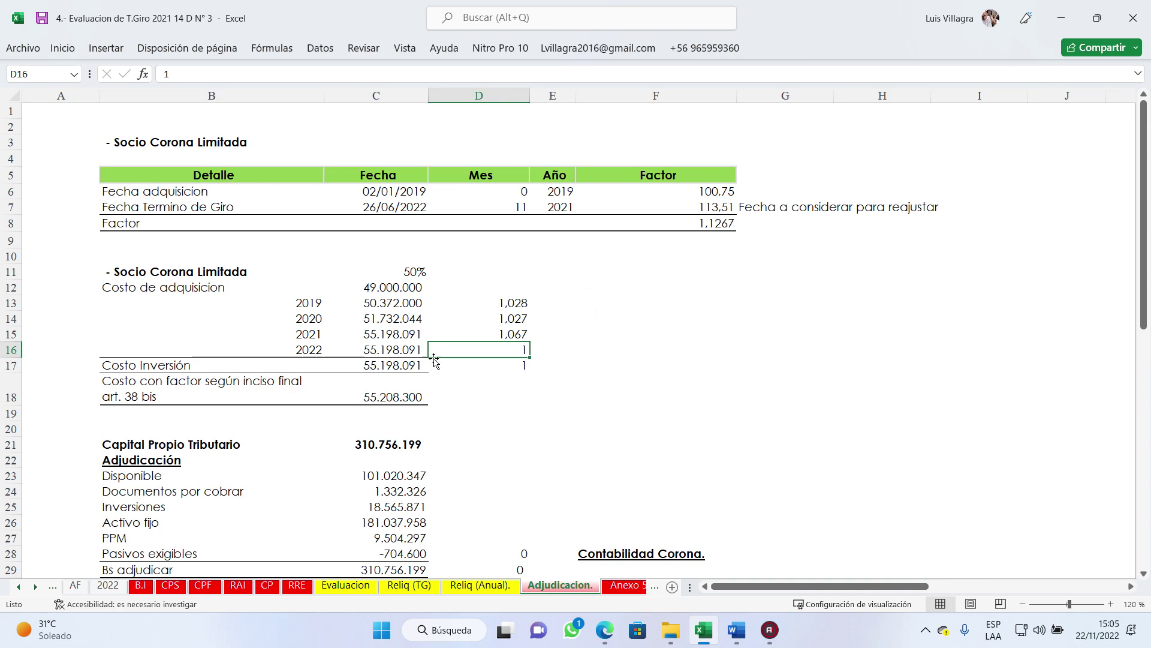
click(397, 351)
click(210, 361)
click(483, 365)
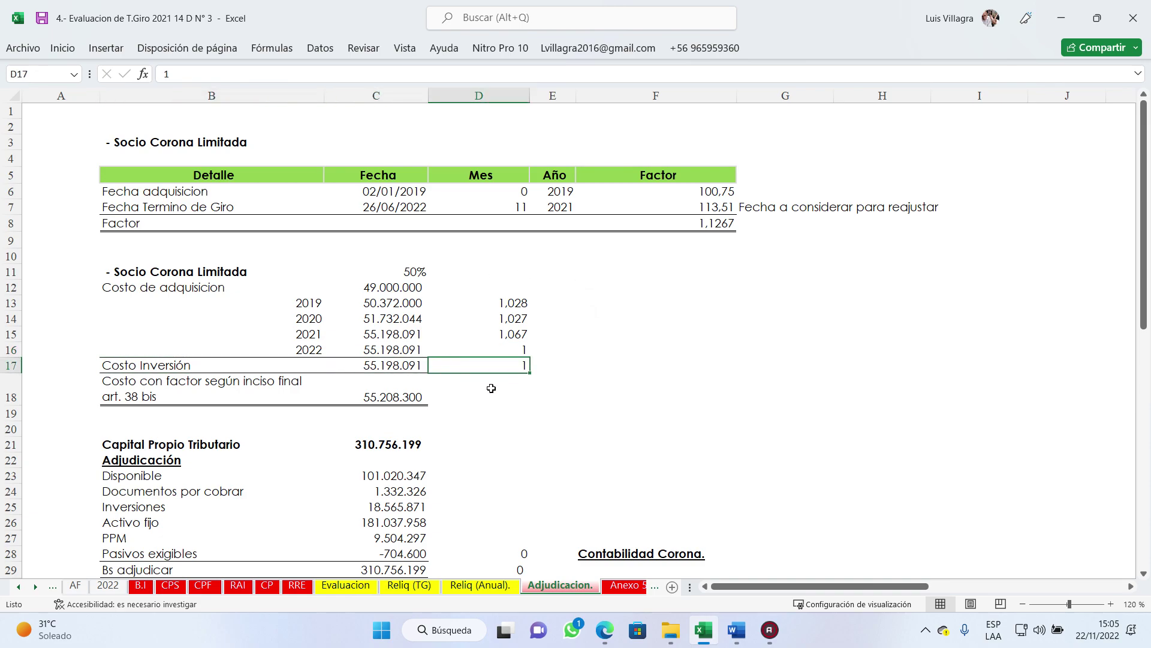
scroll(488, 342, down, 1)
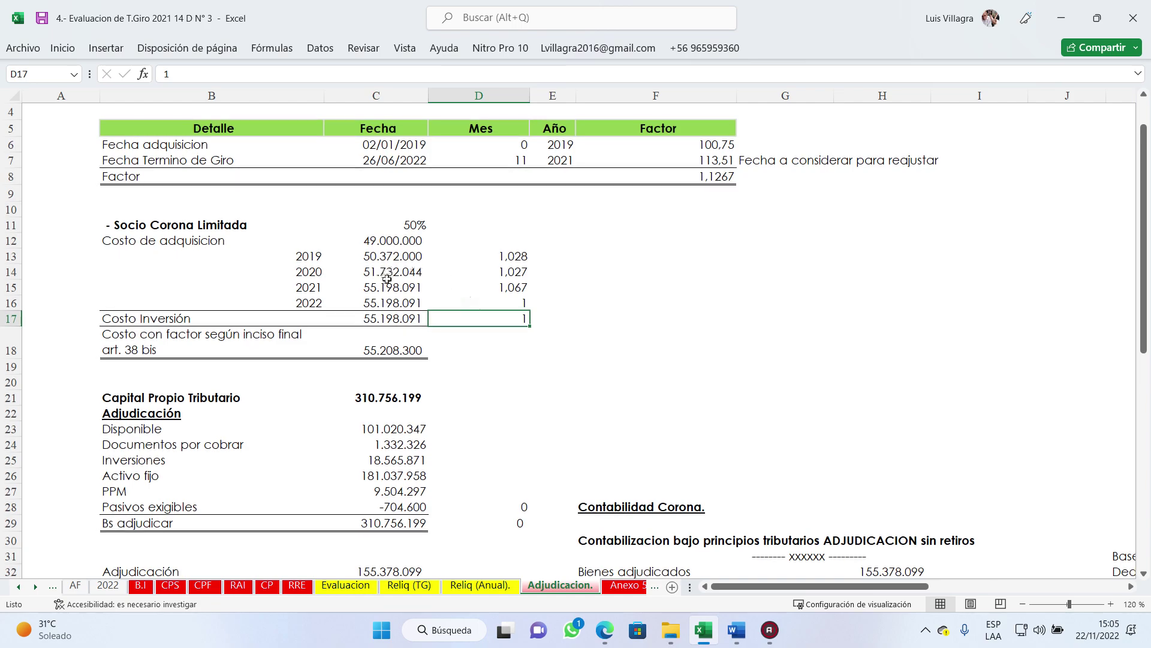
click(210, 349)
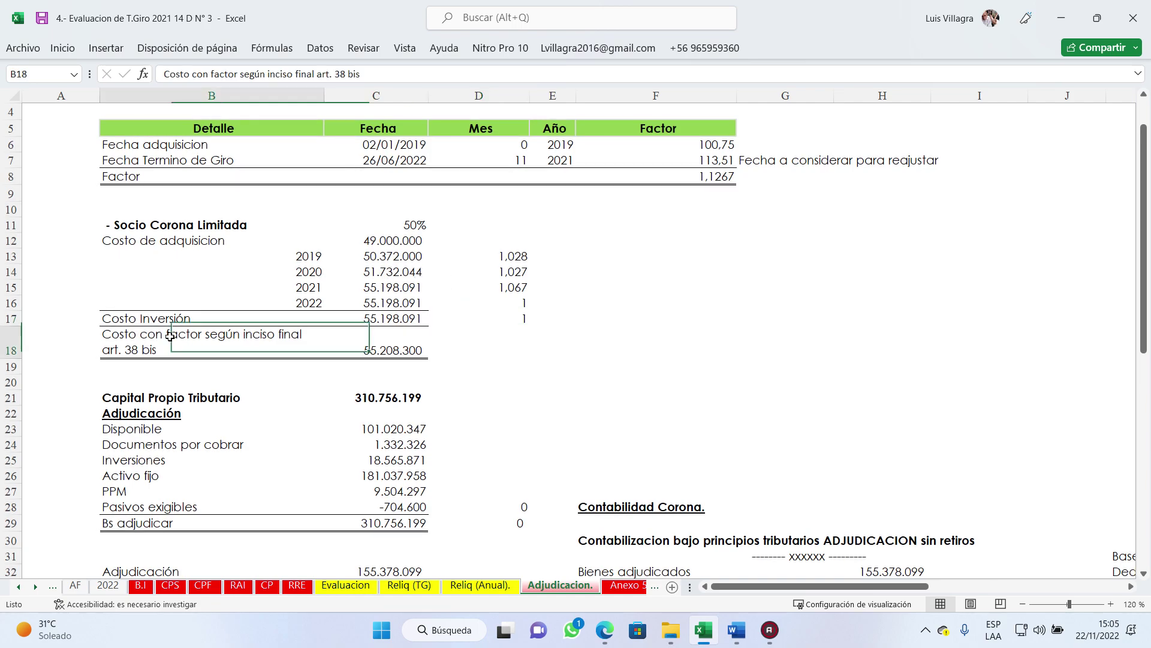
click(407, 357)
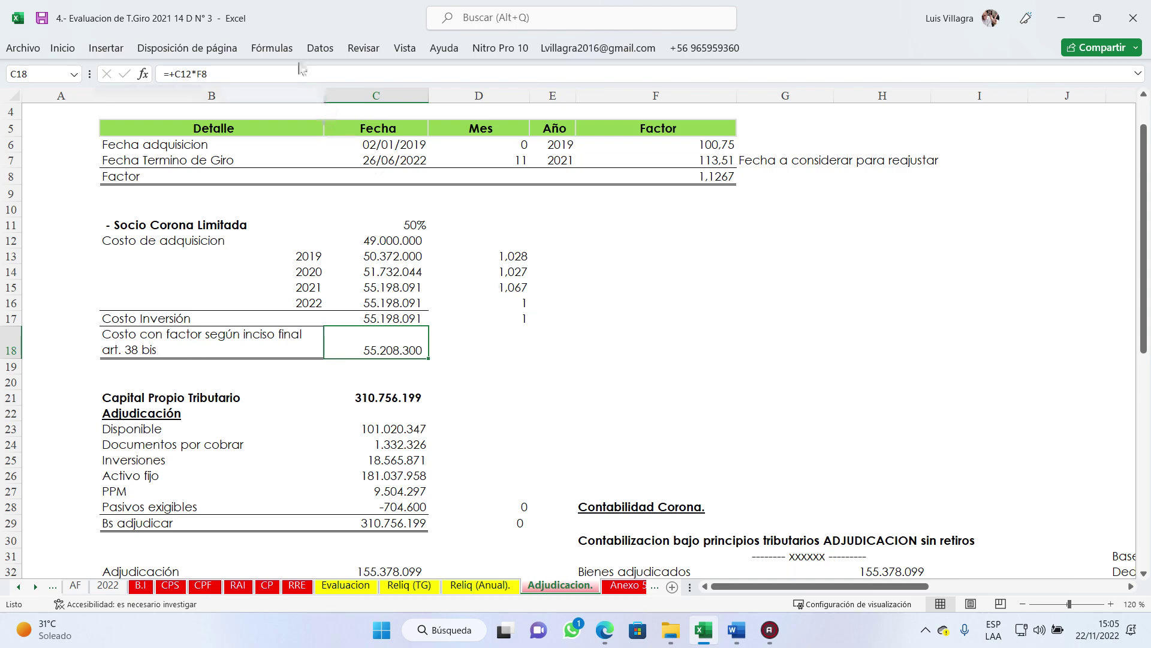
click(196, 74)
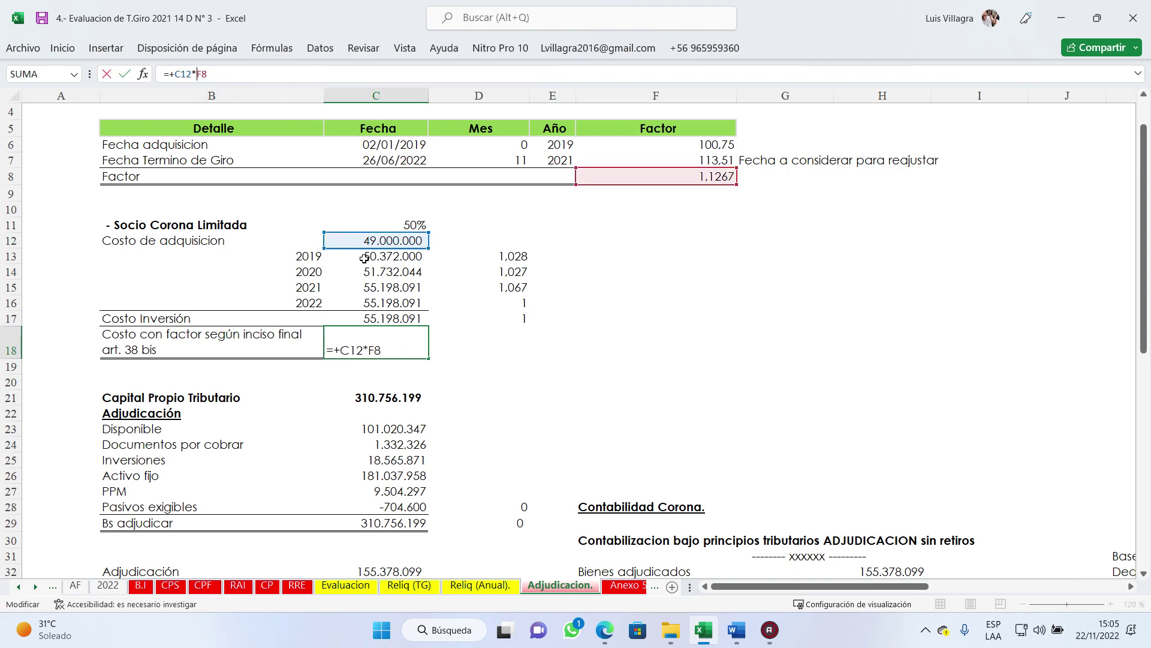
key(Escape)
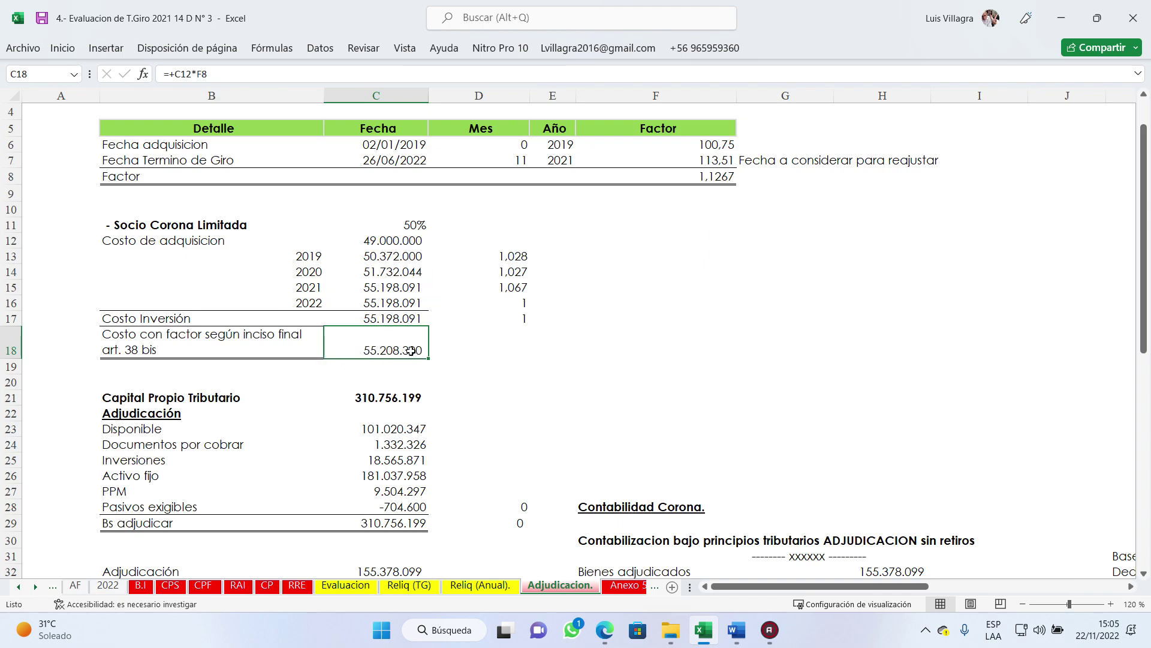
scroll(443, 342, down, 2)
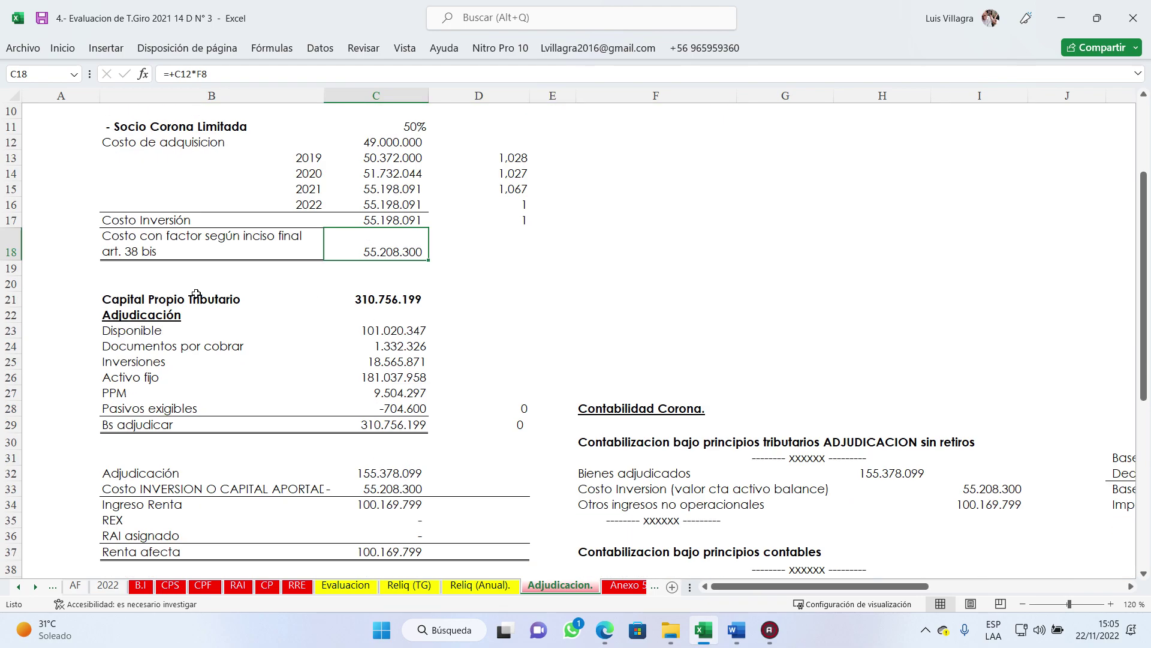
click(134, 301)
click(363, 303)
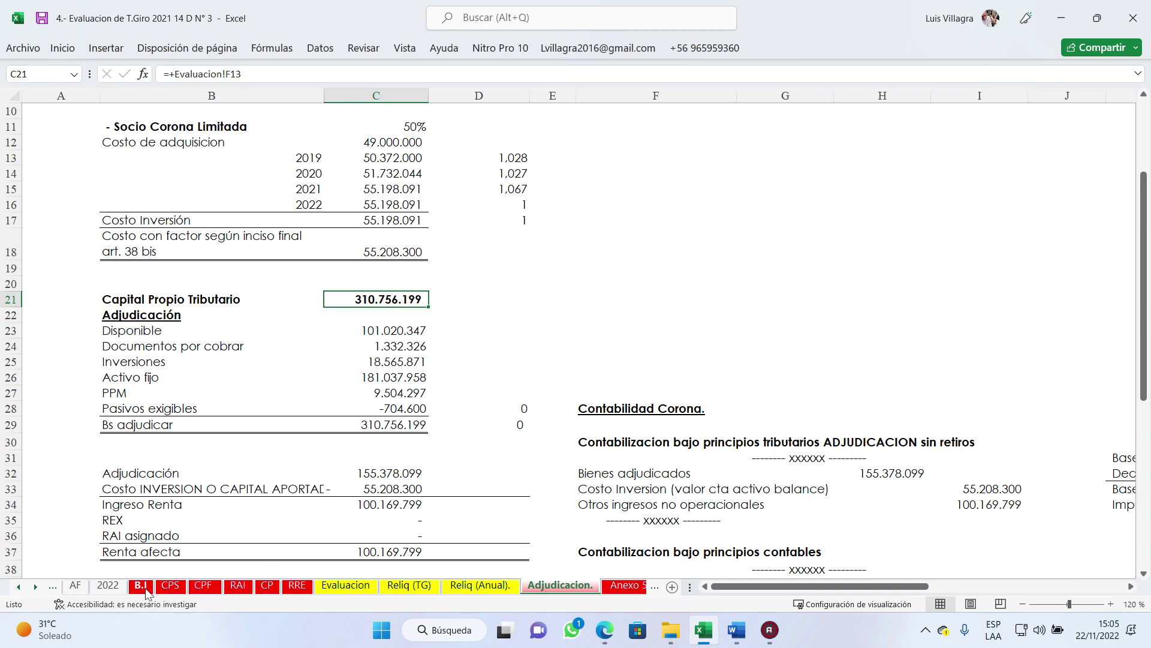
click(167, 589)
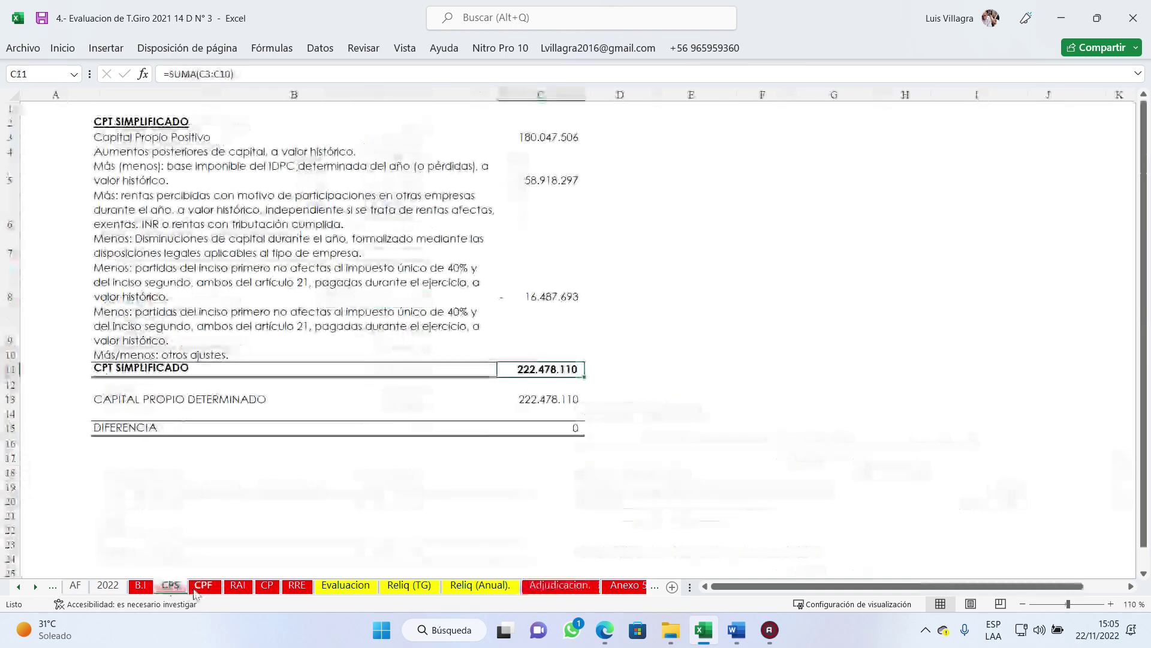
click(202, 588)
click(439, 447)
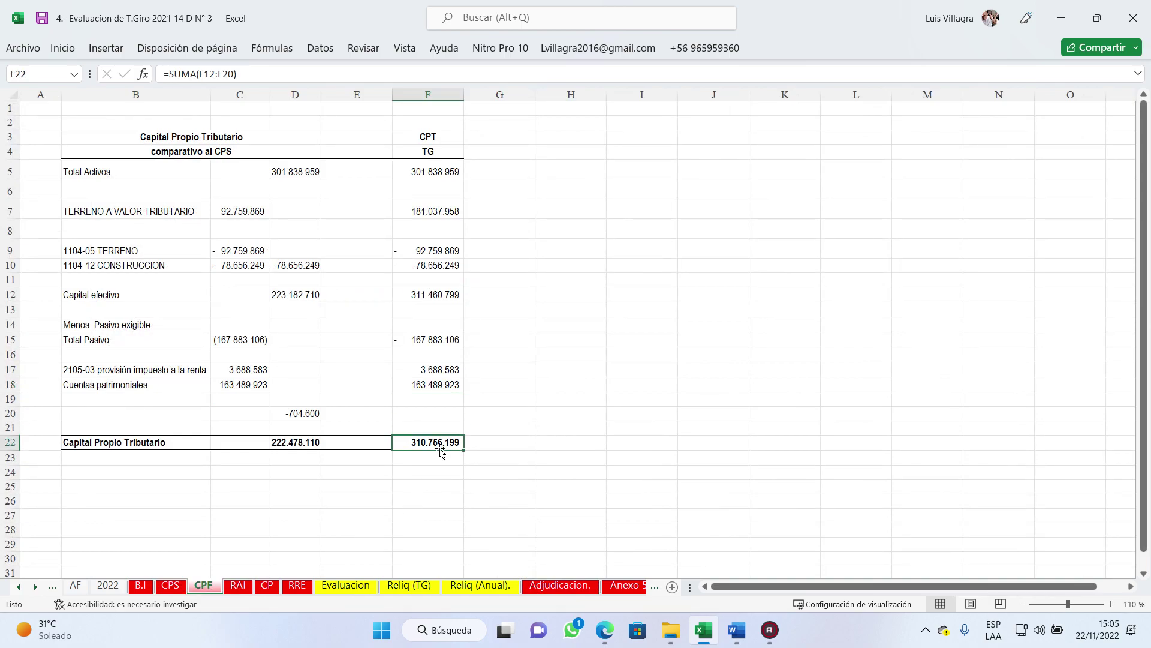
click(573, 586)
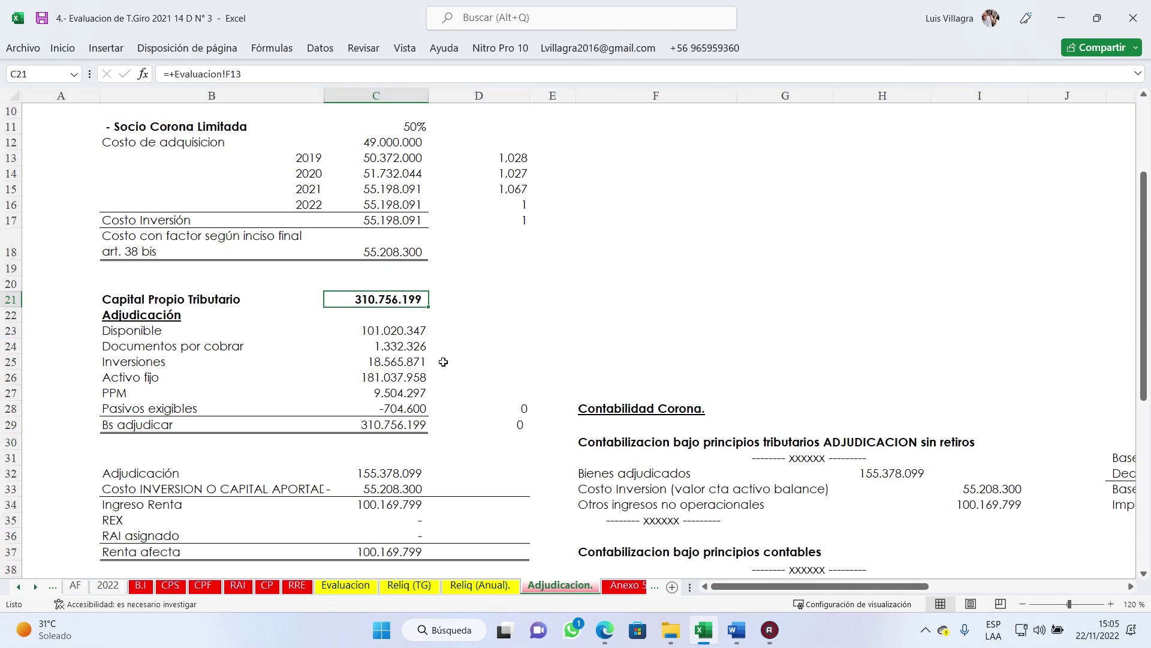
click(130, 330)
click(394, 331)
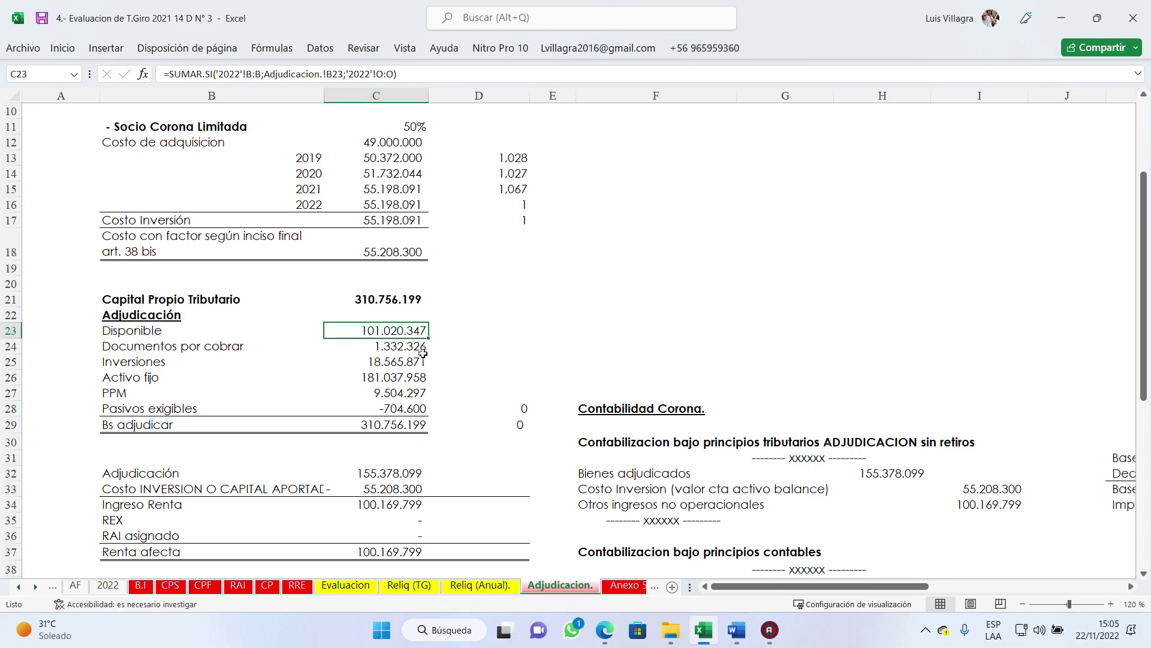
click(400, 348)
click(393, 360)
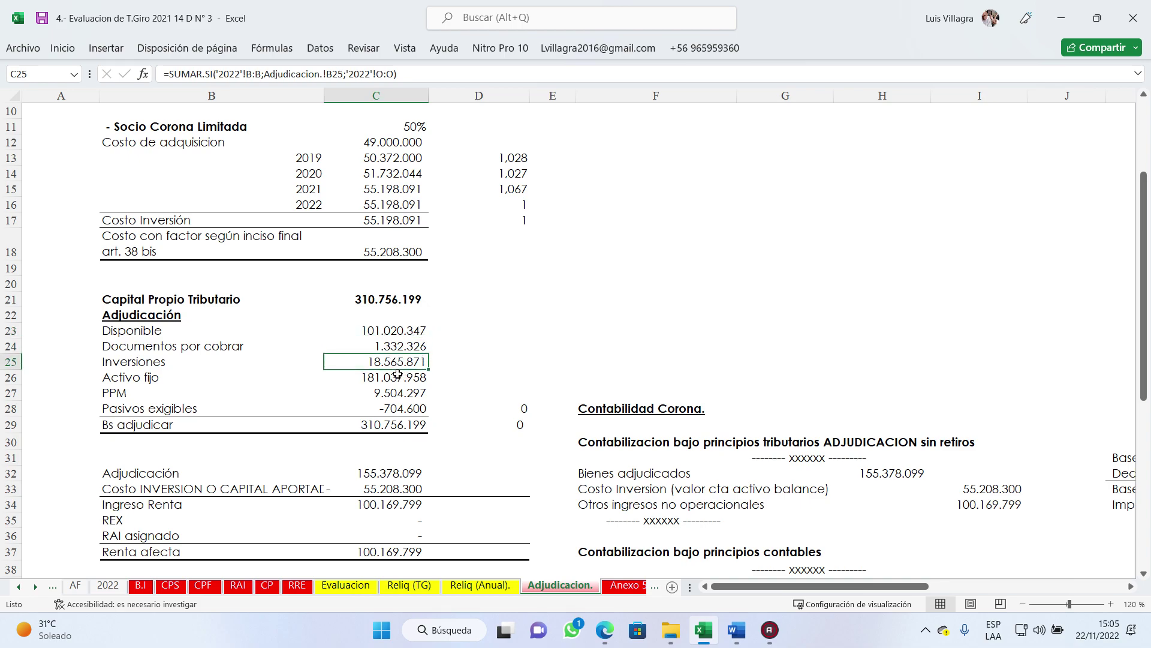
click(400, 377)
click(400, 393)
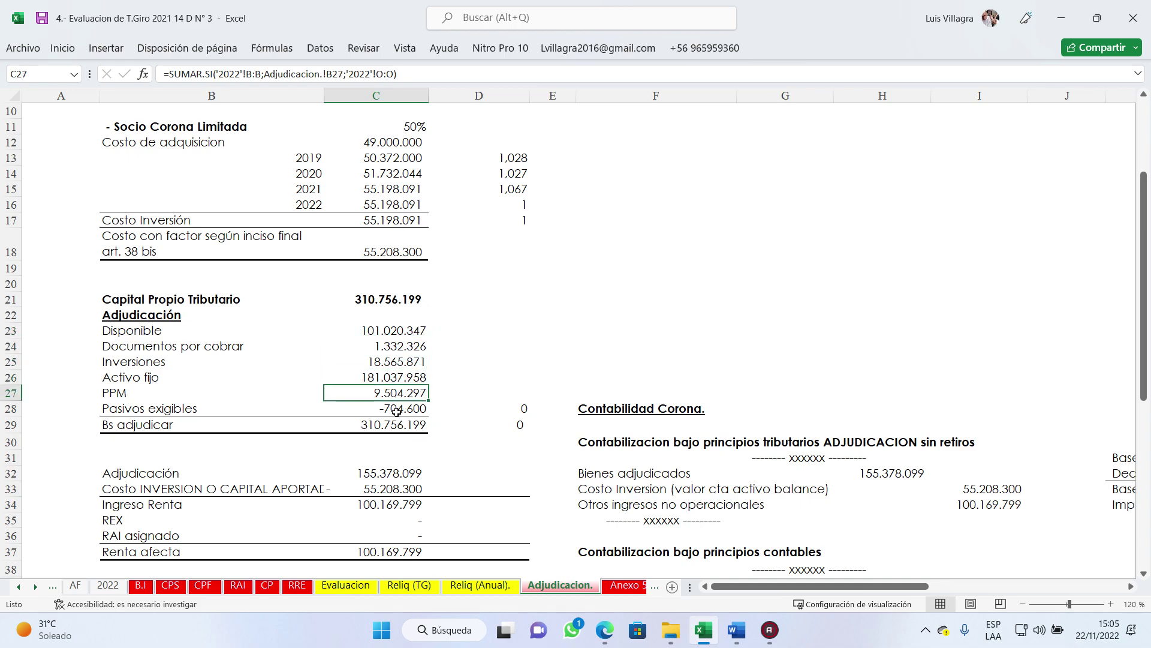
click(396, 411)
scroll(446, 313, down, 1)
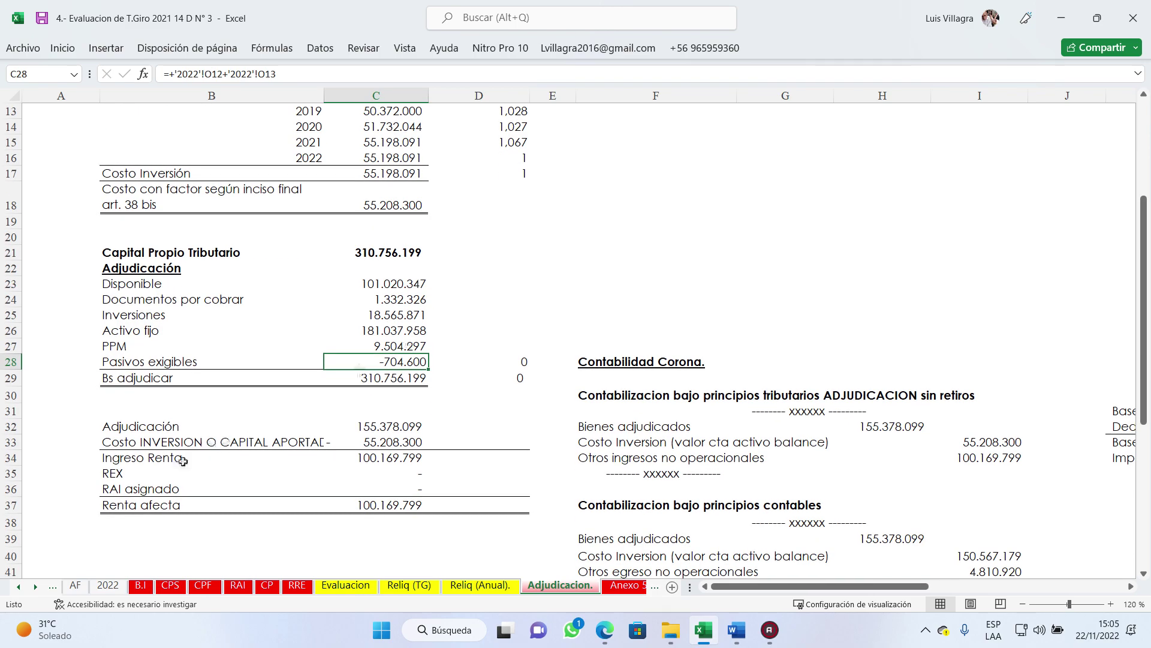
click(138, 584)
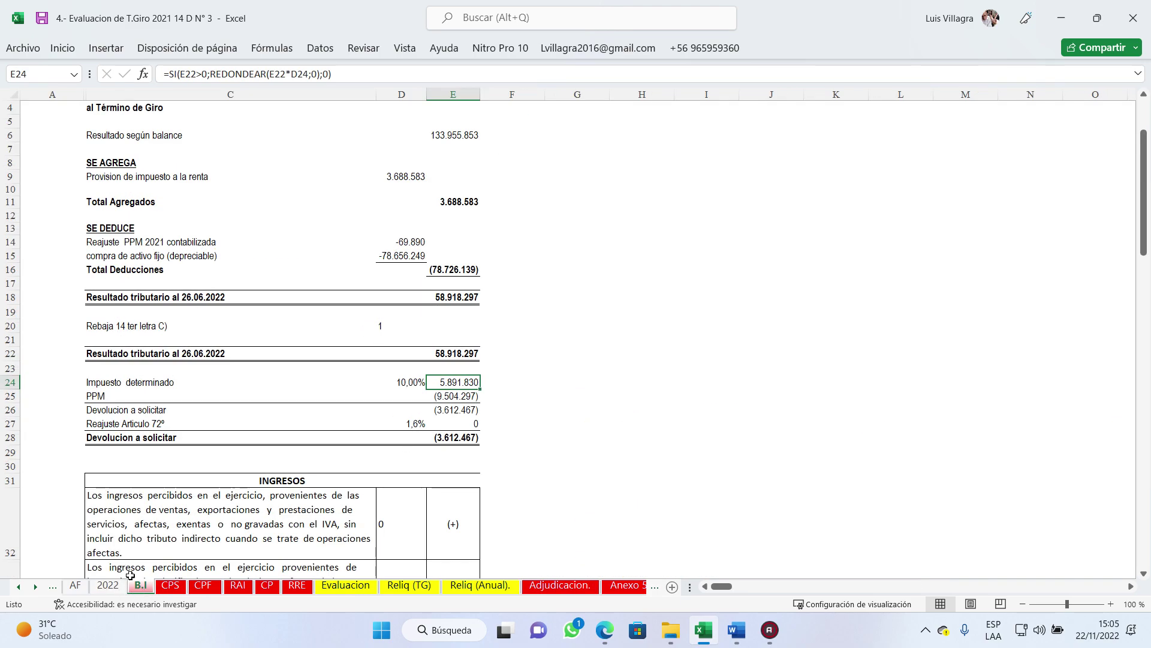
click(108, 585)
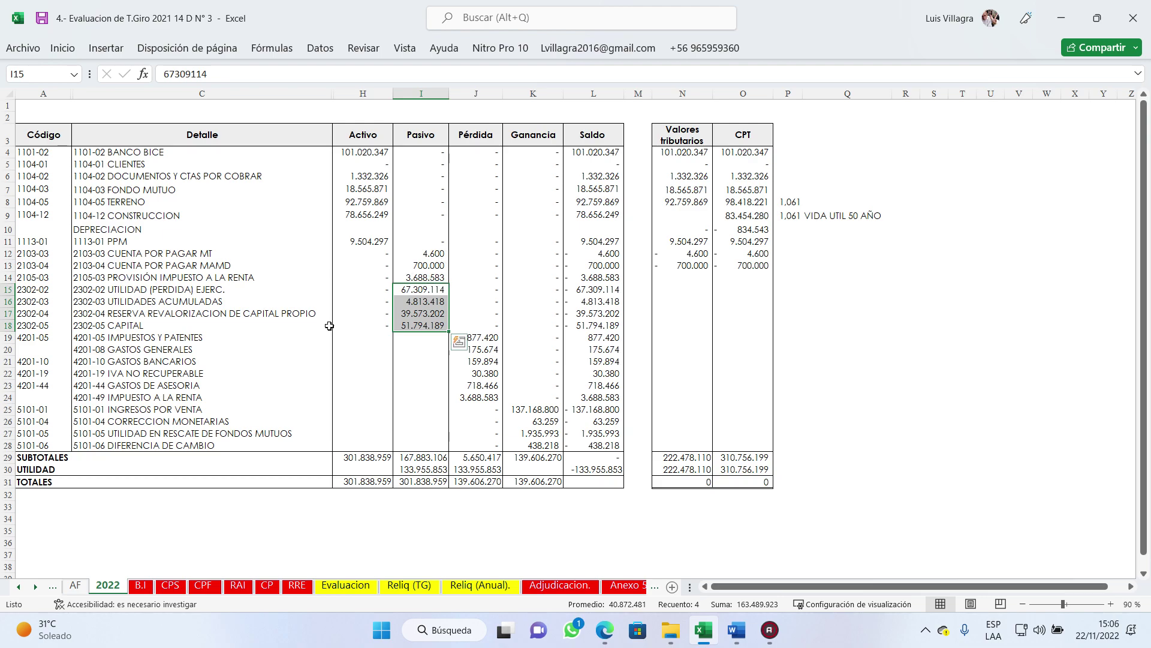
click(563, 585)
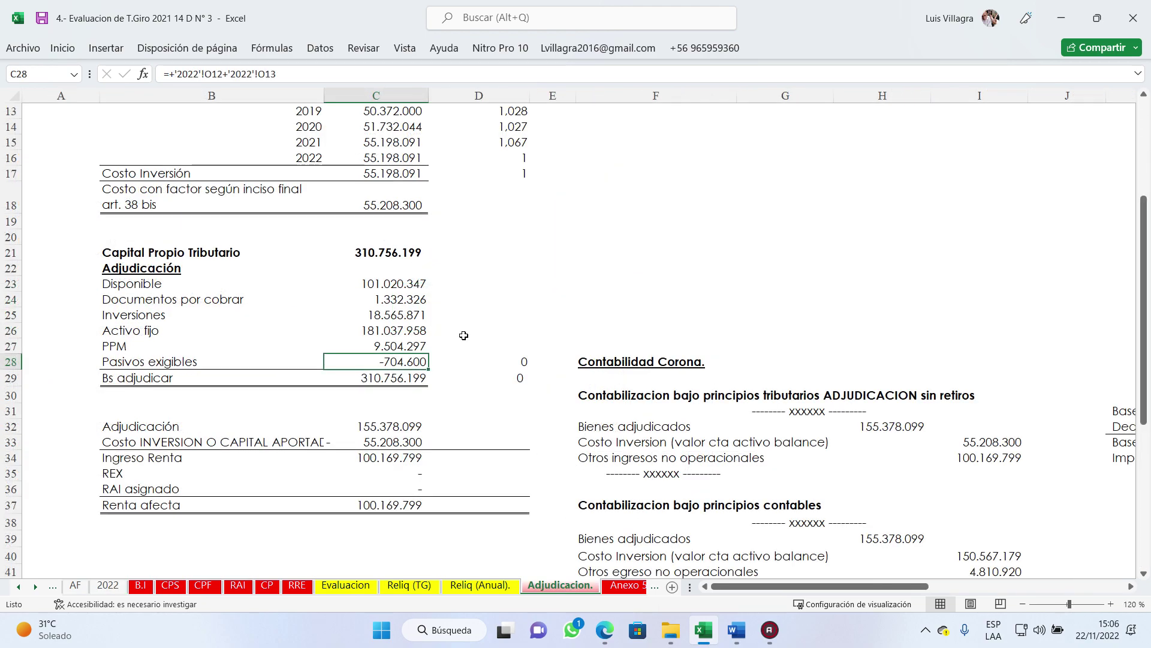
click(374, 377)
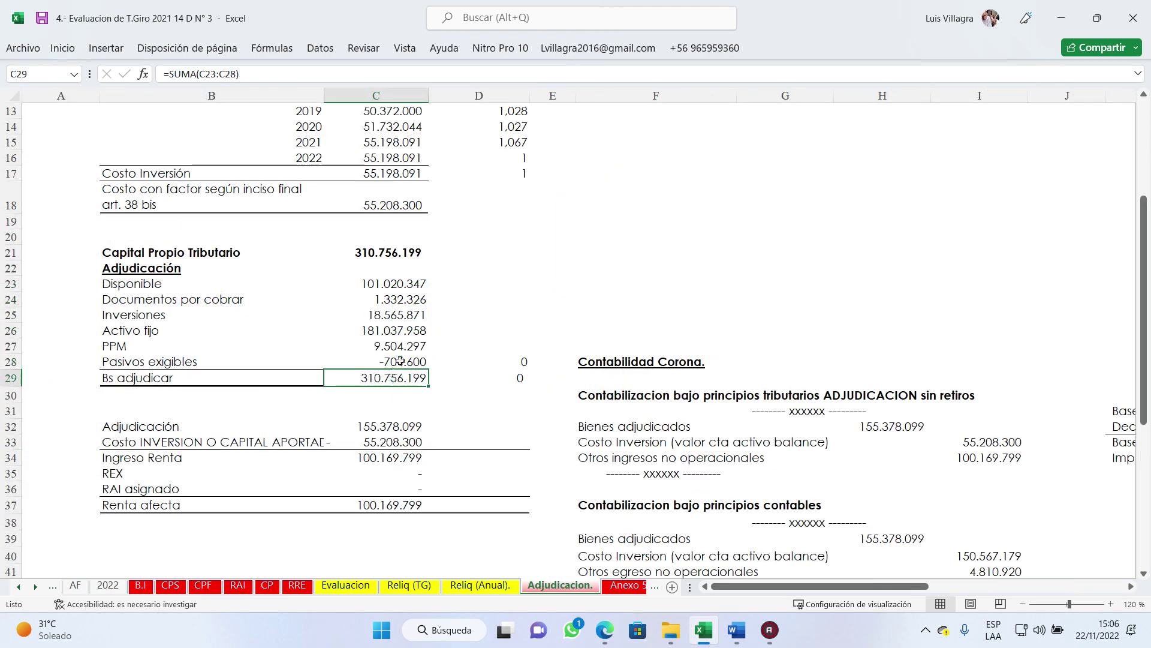
scroll(401, 360, down, 2)
scroll(444, 252, up, 1)
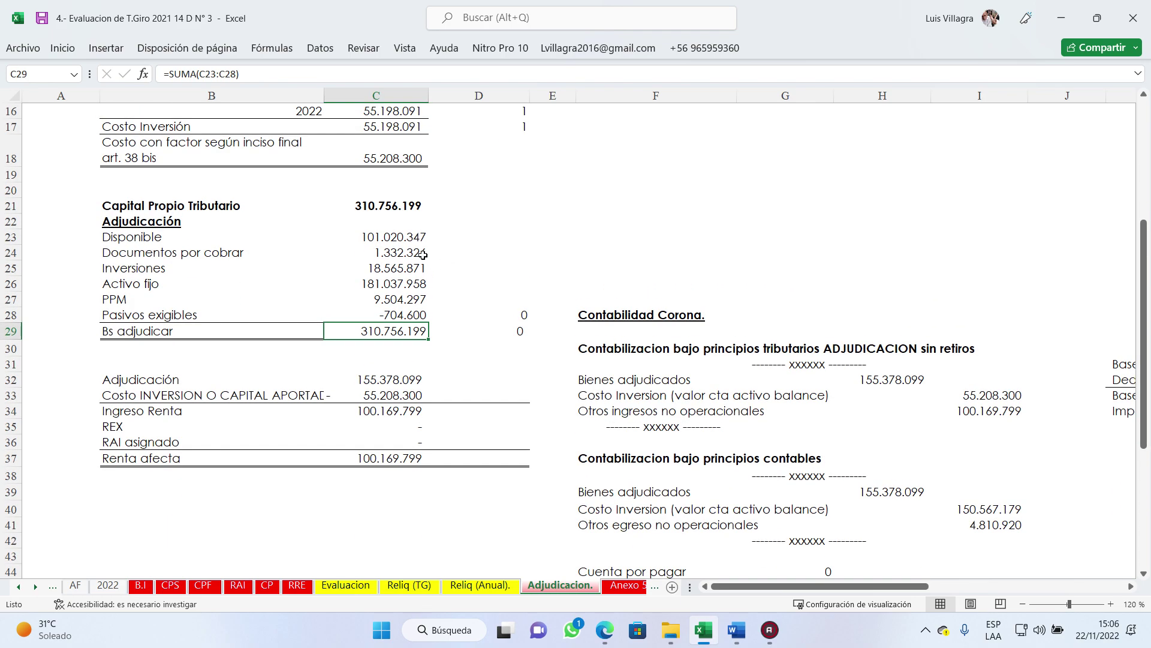
click(125, 379)
click(369, 384)
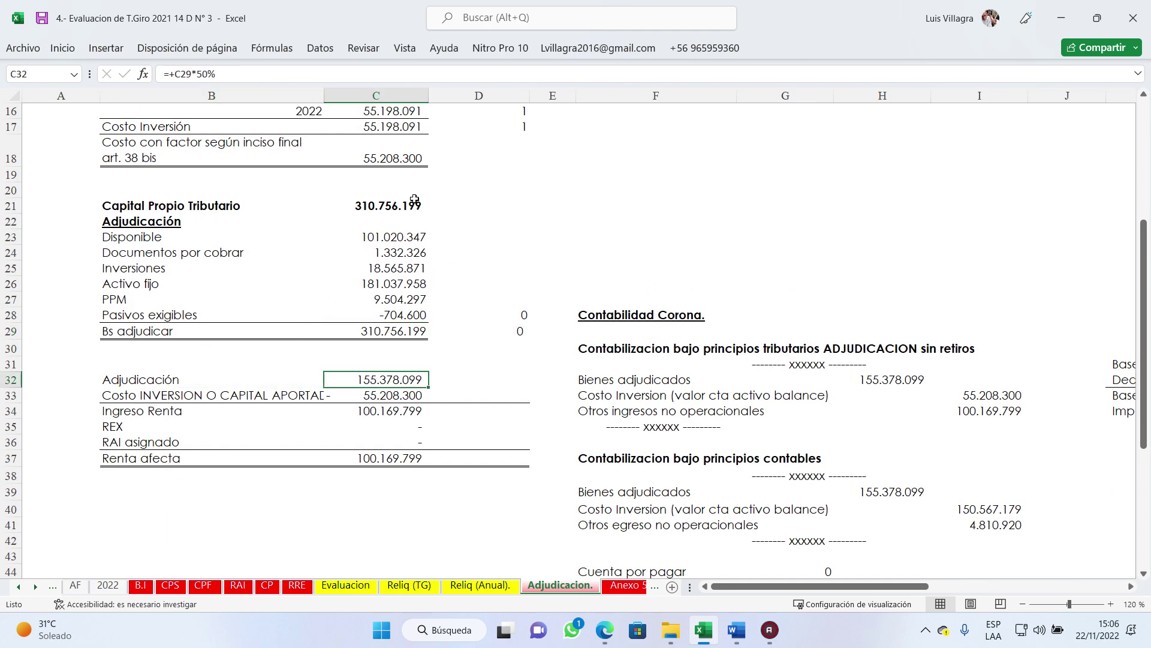
click(201, 73)
key(Return)
click(149, 394)
click(417, 396)
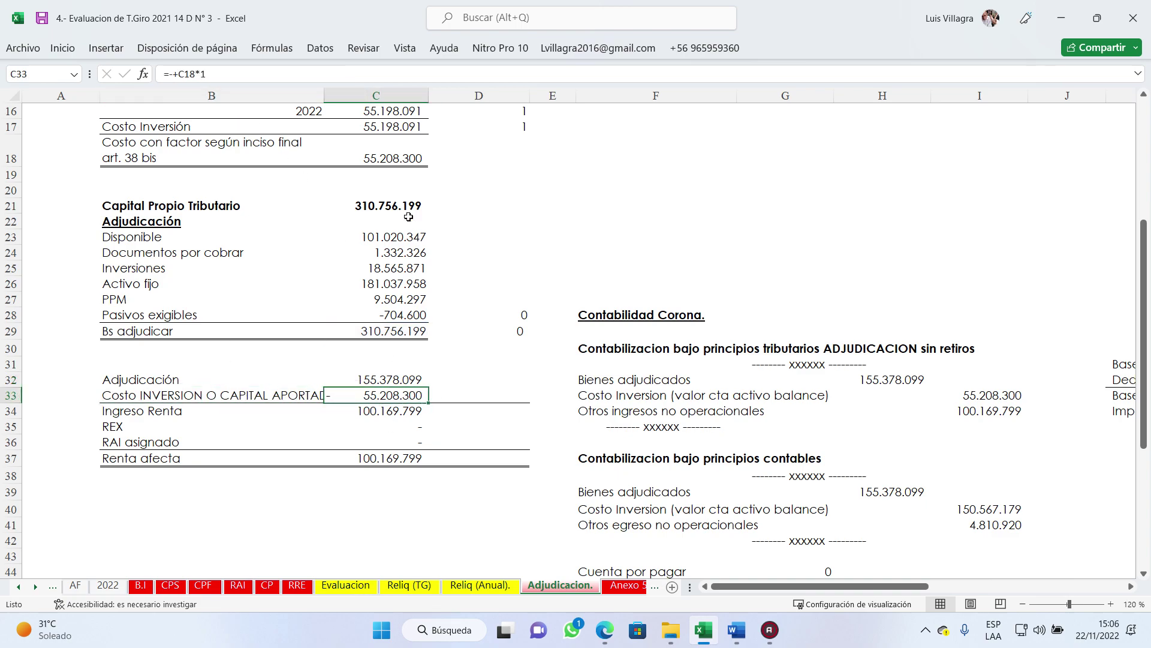
click(405, 123)
scroll(467, 183, up, 1)
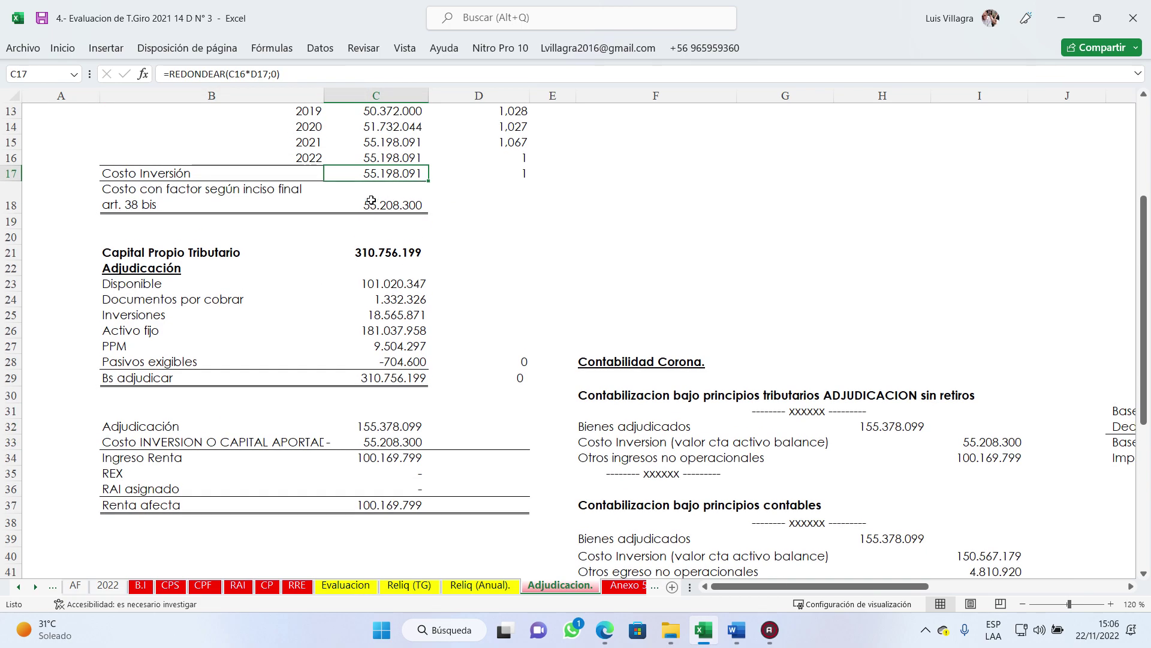
key(Down)
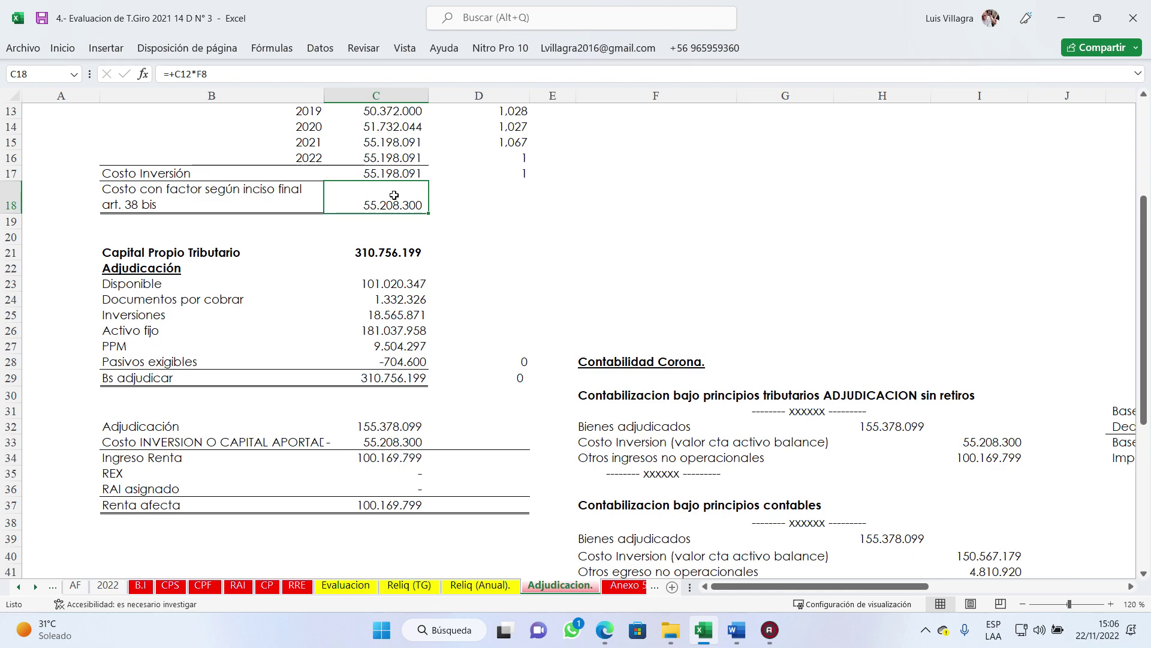
click(382, 172)
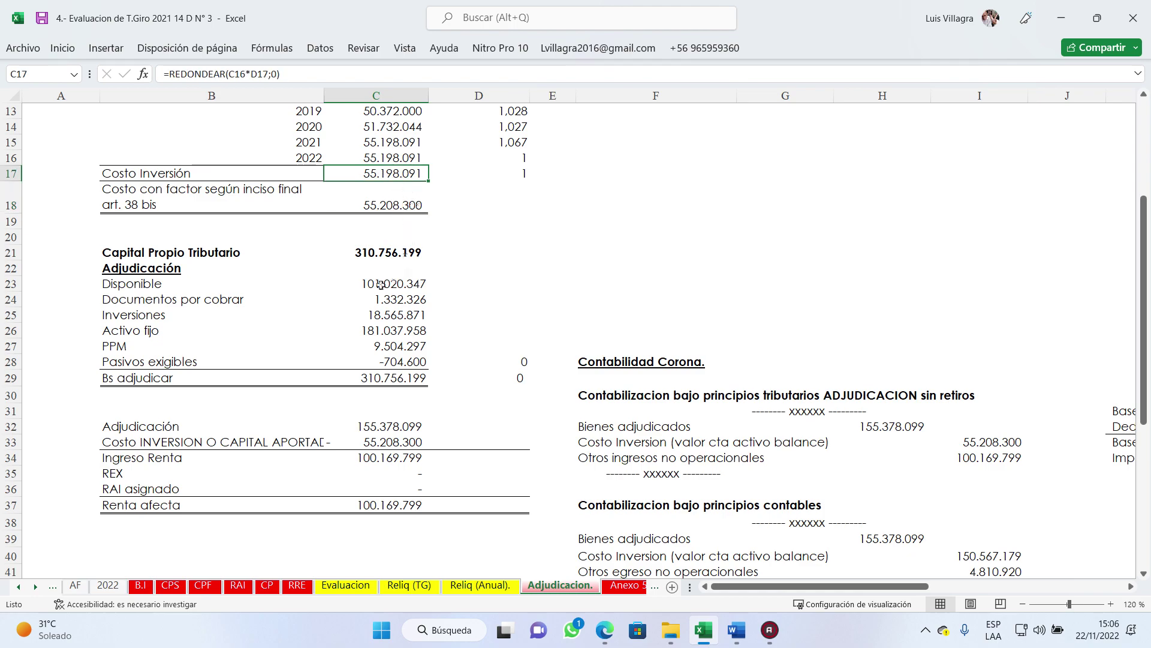
scroll(384, 336, down, 1)
click(393, 409)
click(116, 414)
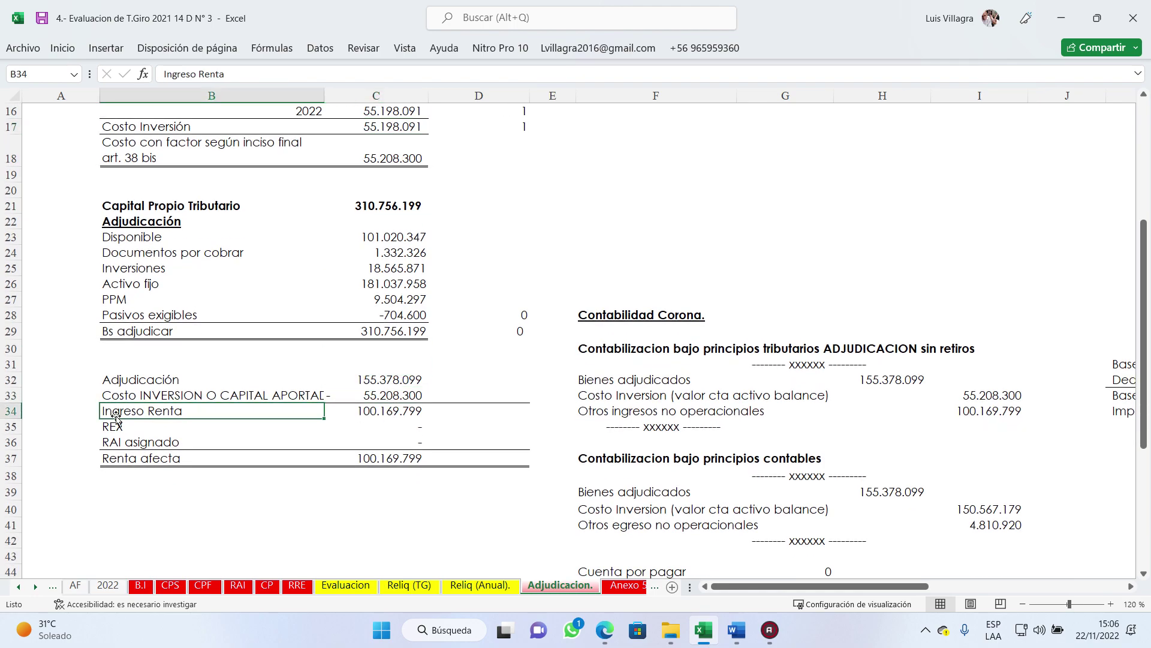
click(399, 408)
click(382, 377)
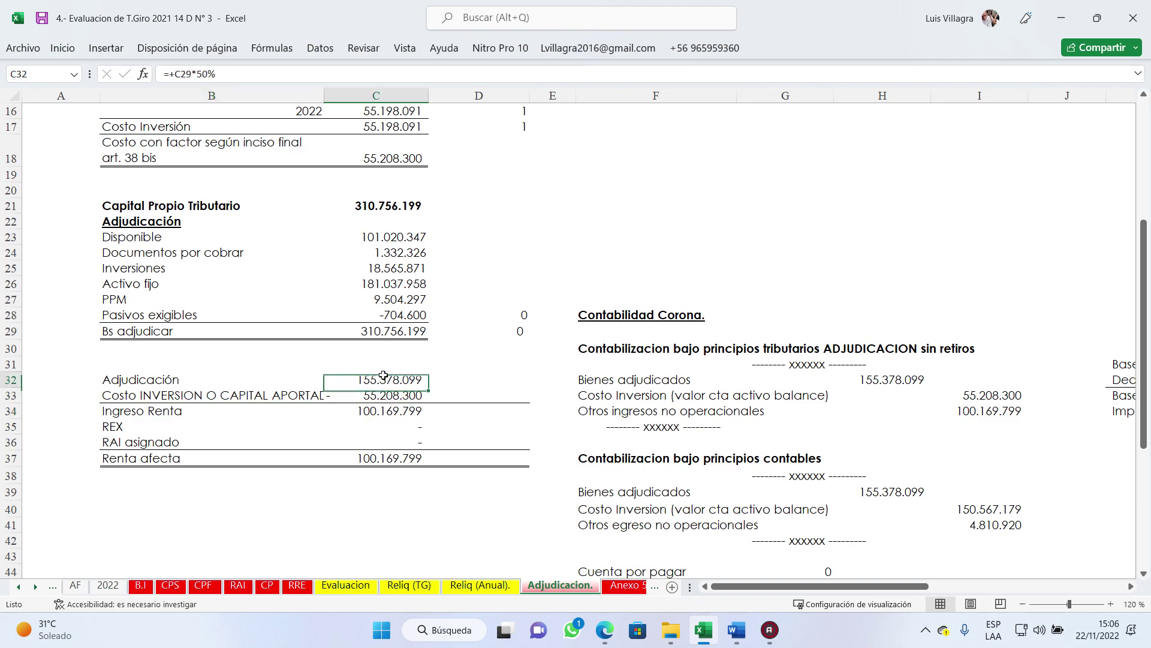
click(385, 413)
click(377, 383)
click(384, 412)
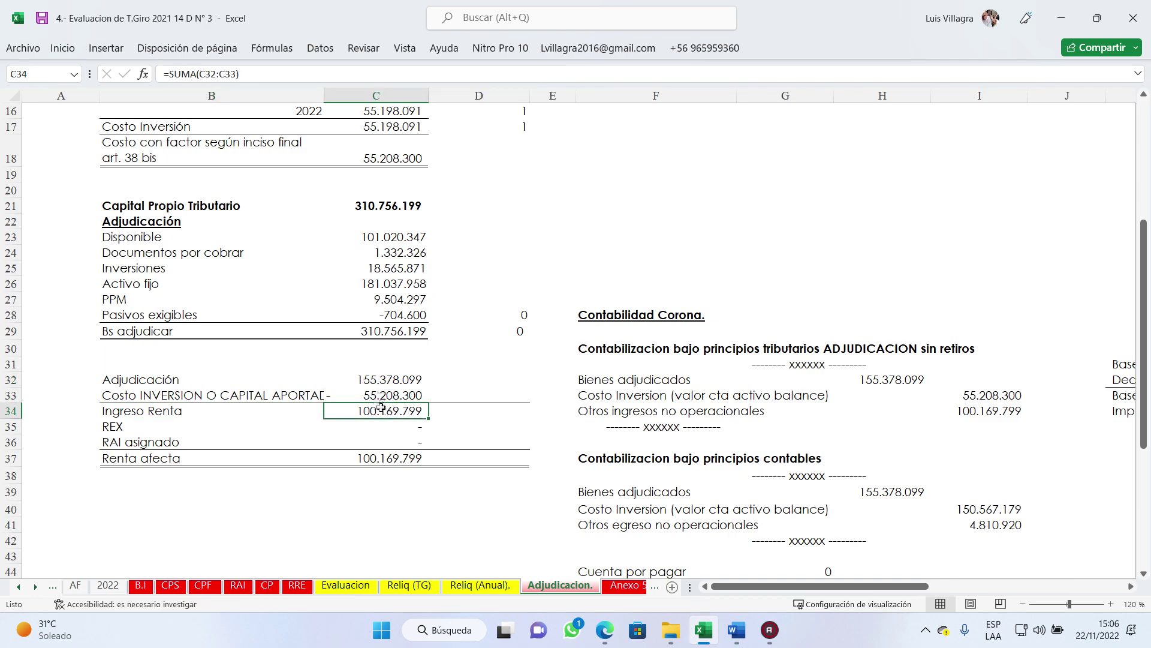
click(187, 458)
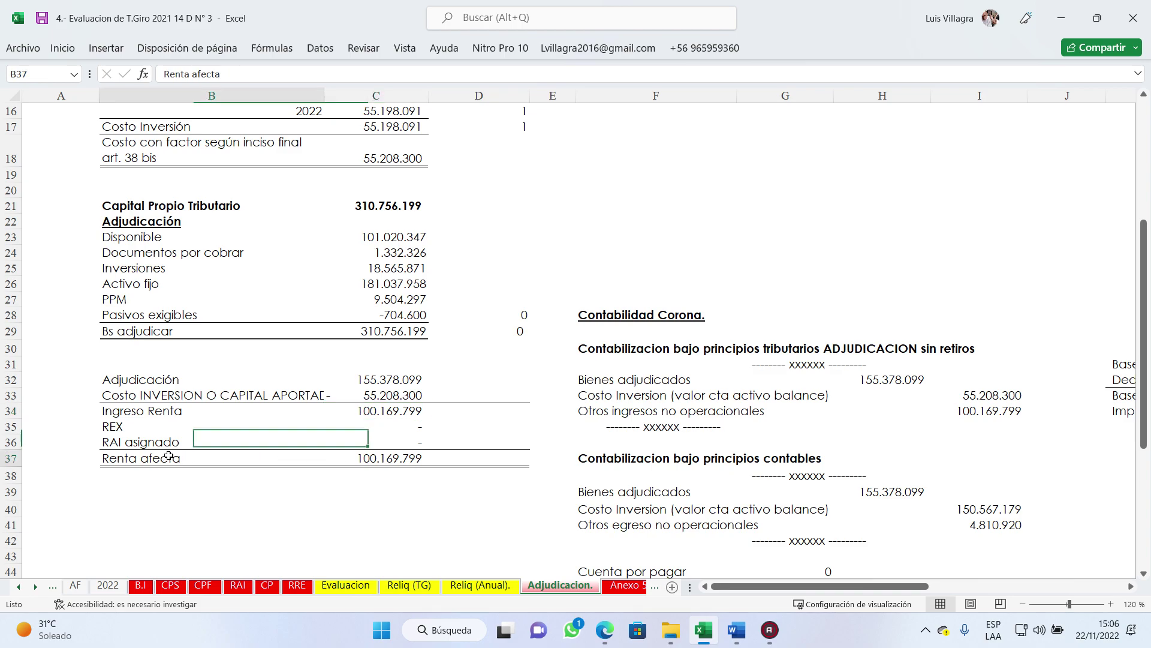
click(375, 466)
scroll(679, 330, up, 5)
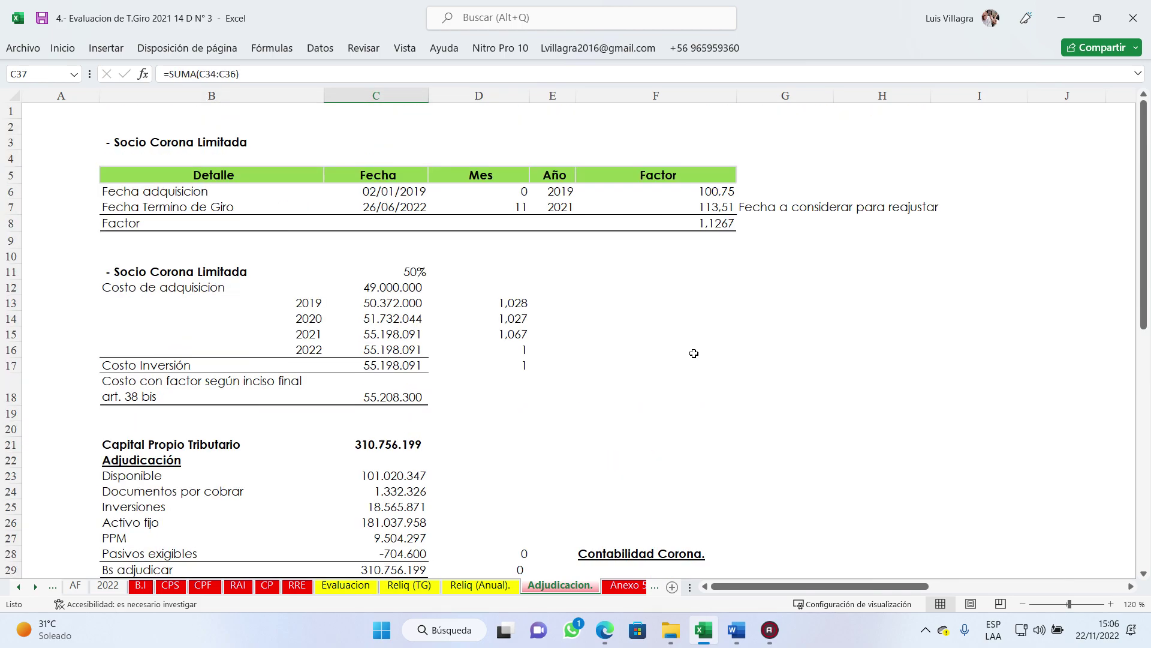
scroll(696, 354, down, 5)
click(675, 303)
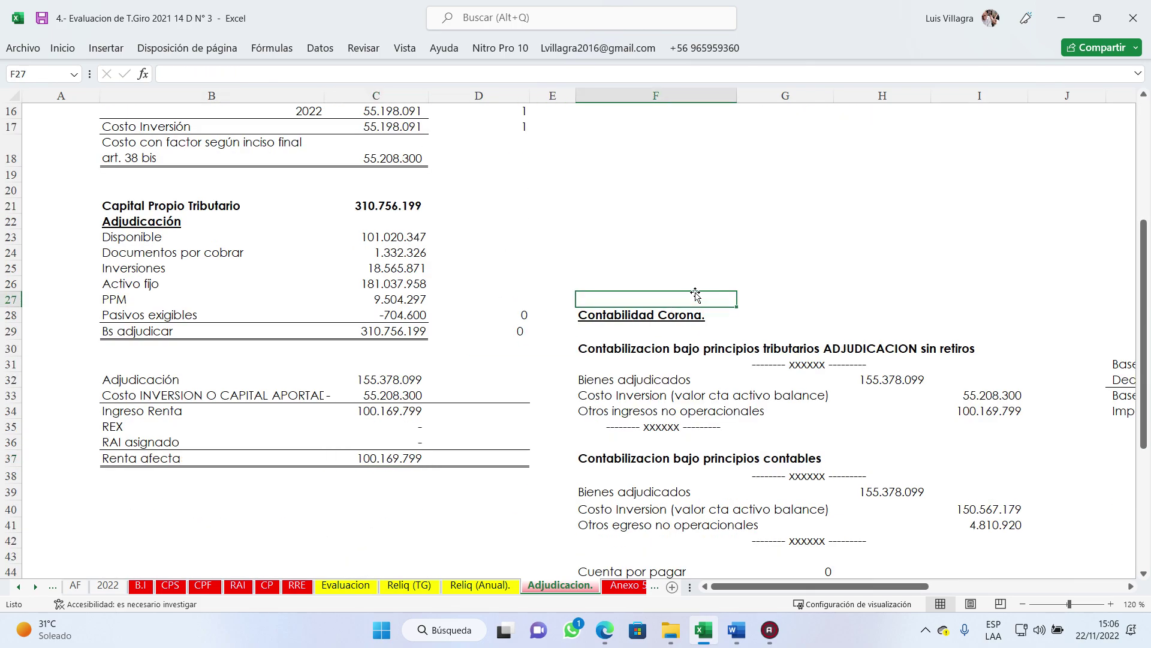
Step: Trace the Contabilidad Corona formulas: Bienes adjudicados, 55.208.300 Costo Inversion and Otros ingresos no operacionales
key(Down)
key(Down)
key(Down)
key(Down)
key(Down)
key(Right)
key(Up)
key(Right)
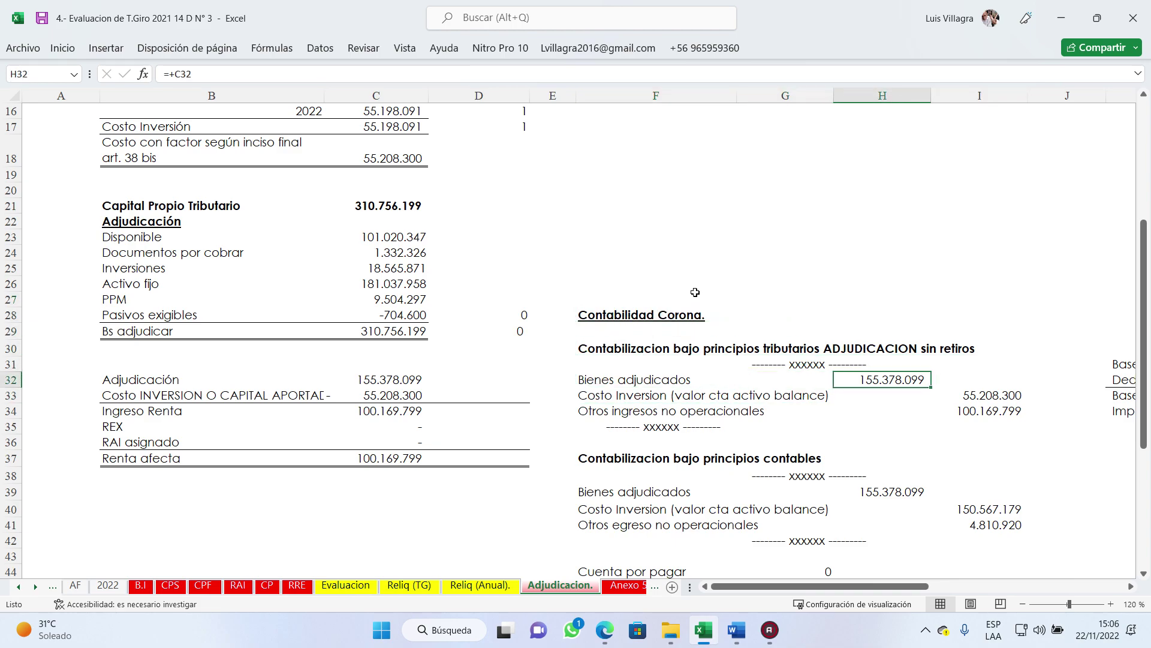
key(Down)
key(Left)
key(Left)
key(Right)
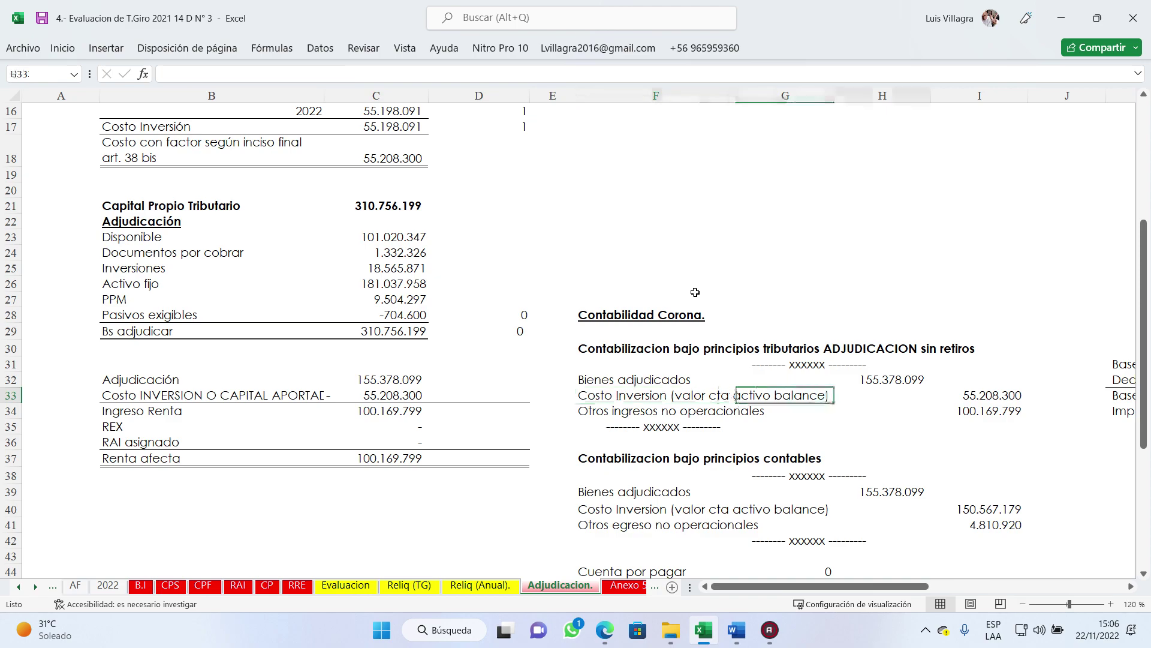
key(Right)
key(Down)
key(Left)
key(Left)
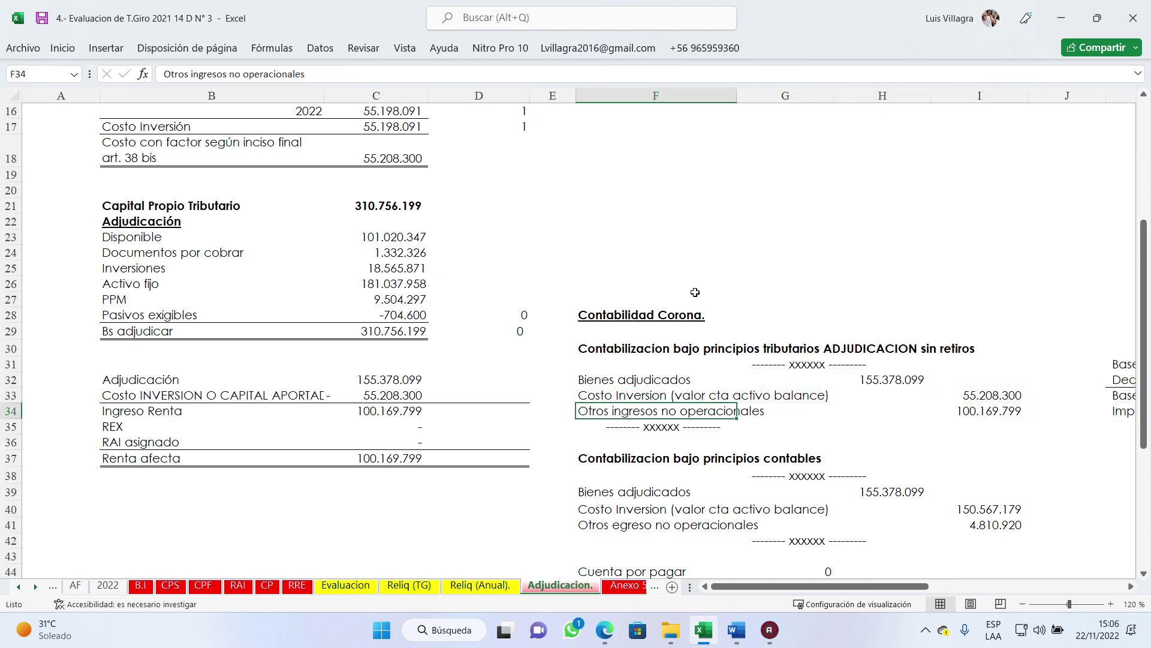
key(Right)
key(Right)
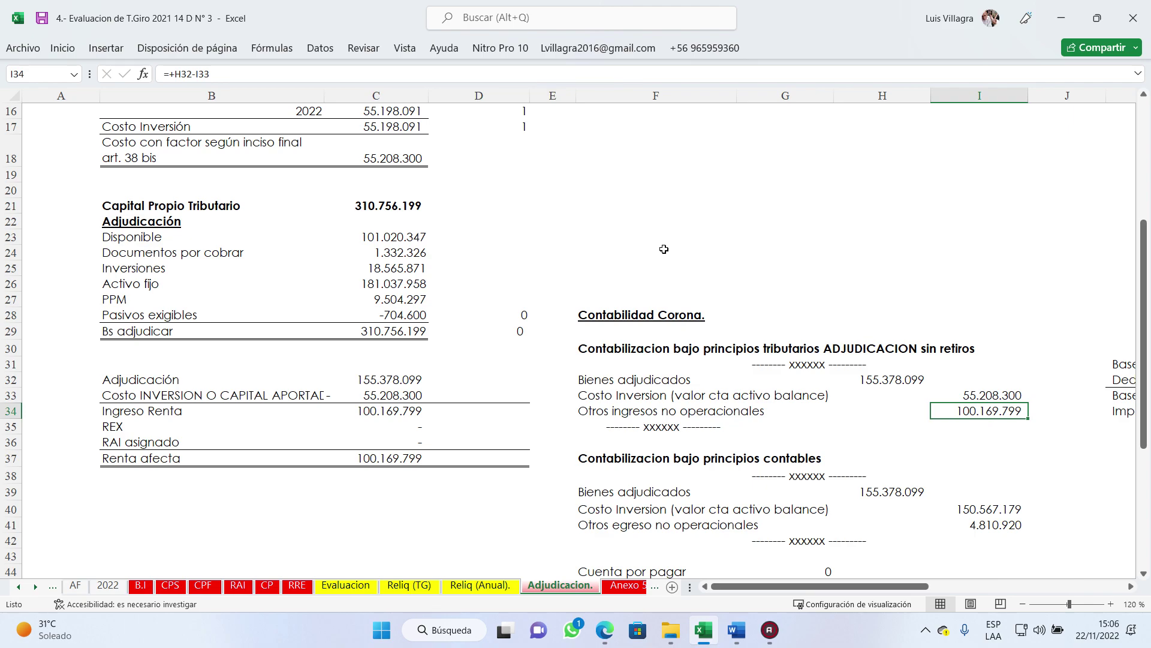
Step: Check the accounting-principles entries, including the 150.567.179 cost and 4.810.920 expense formulas
scroll(681, 343, down, 2)
click(669, 349)
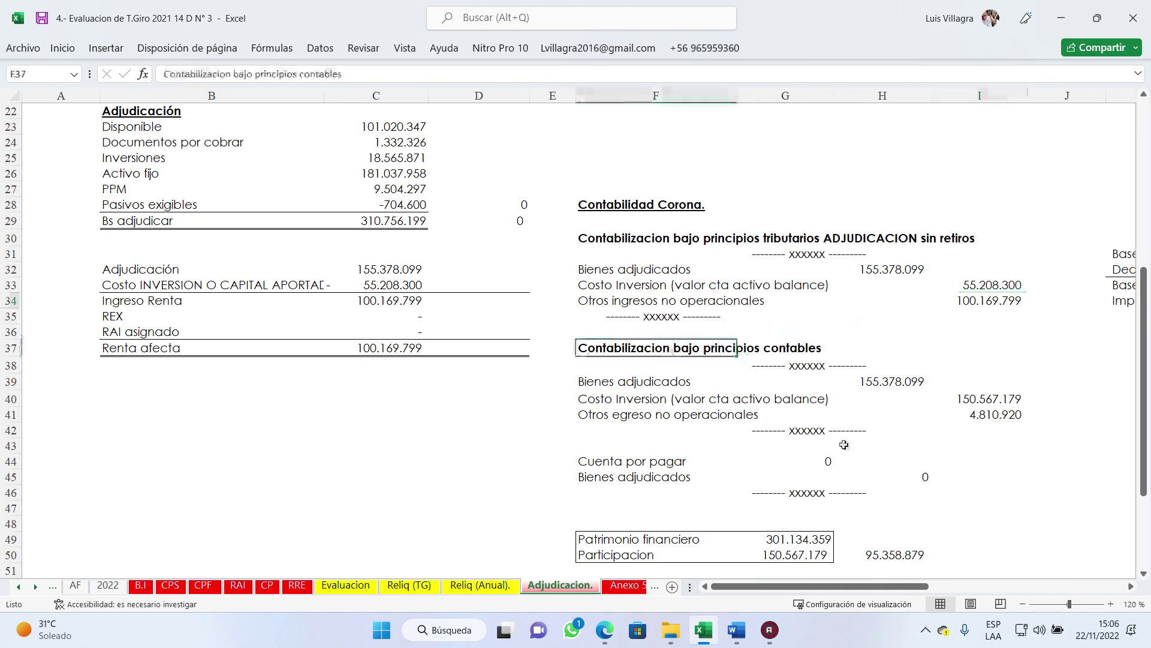
key(Right)
key(Right)
key(Left)
key(Left)
key(Down)
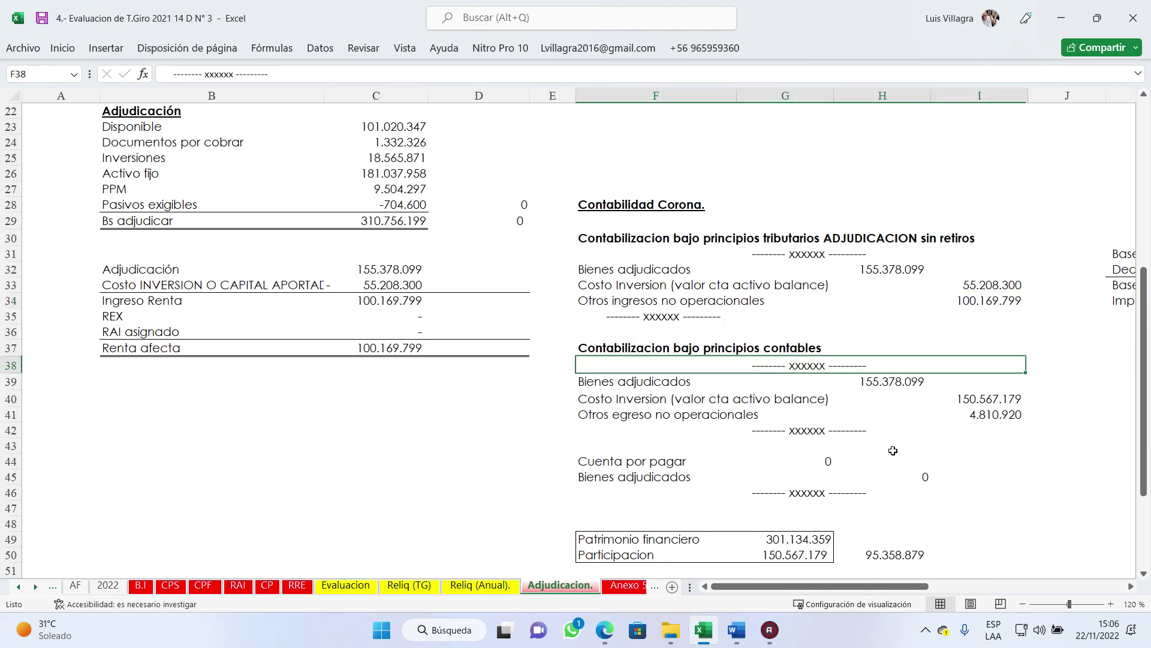
key(Down)
key(Right)
key(Right)
key(Down)
key(Right)
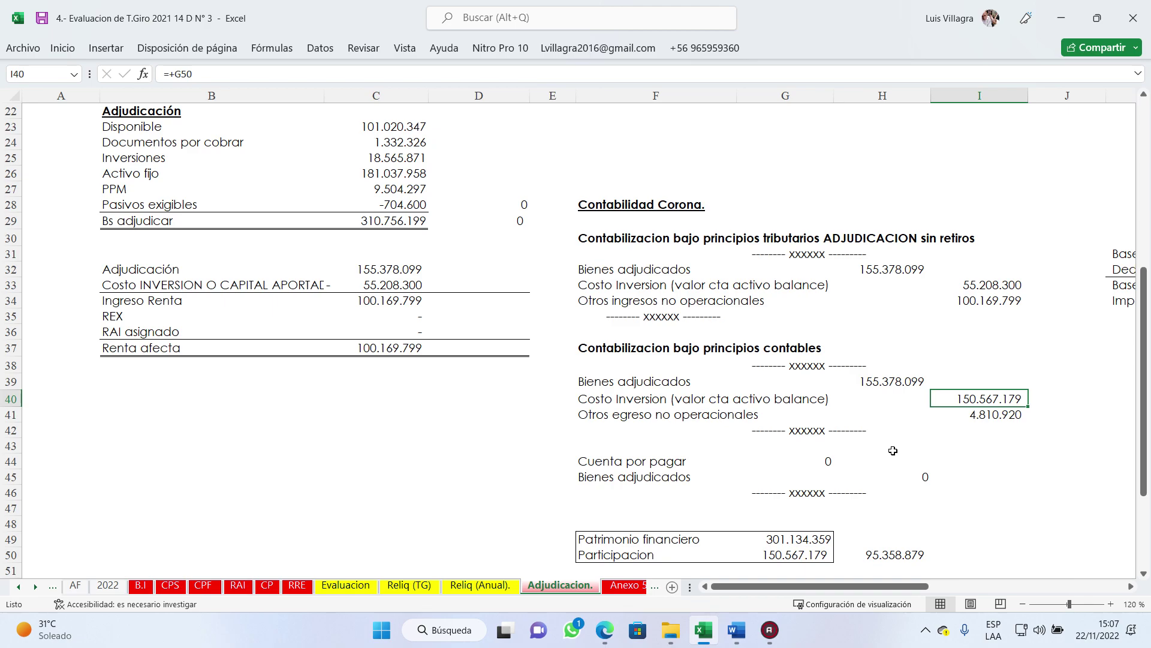
key(Down)
key(Left)
key(Left)
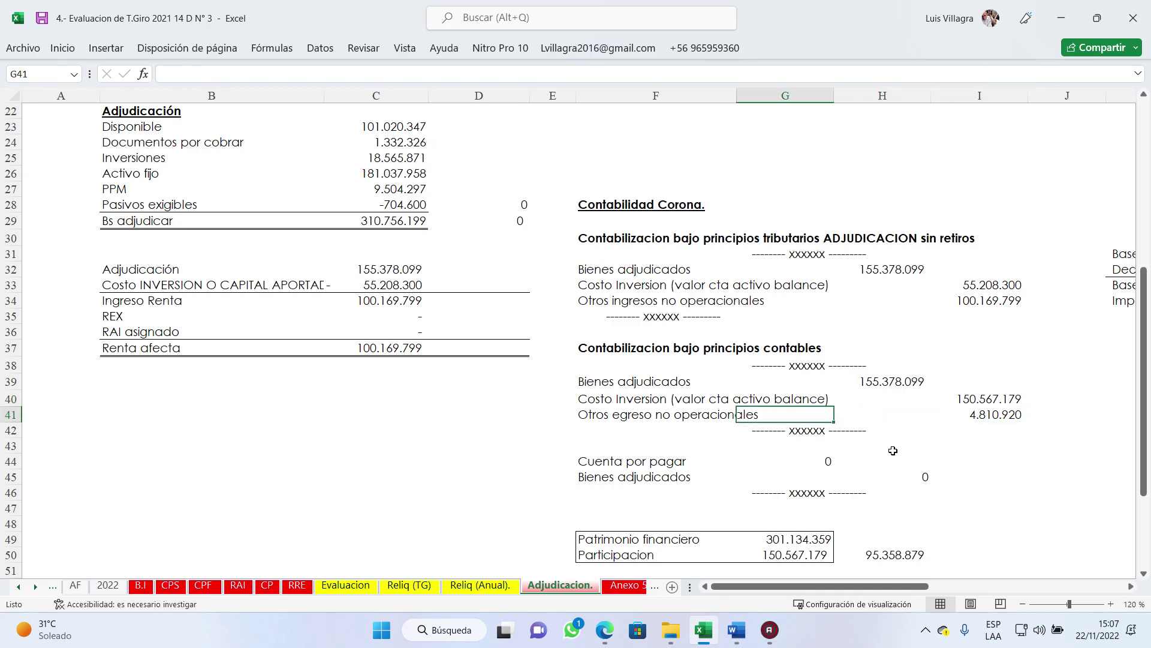
key(Left)
key(Left)
key(Right)
key(Right)
key(Right)
key(Right)
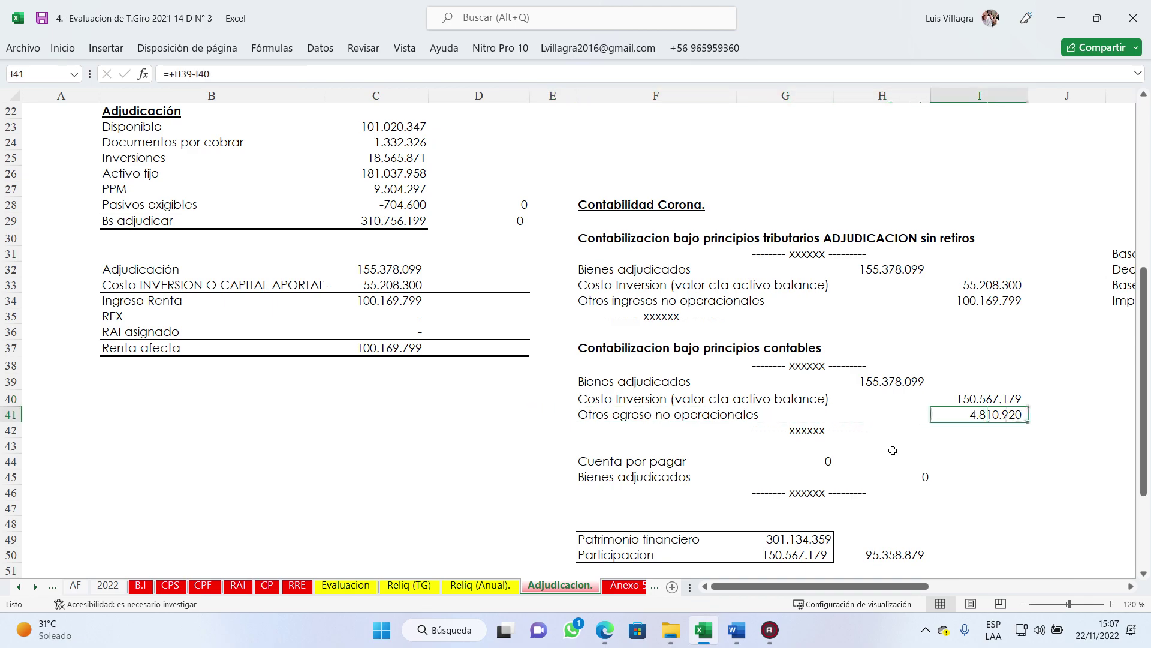
Step: Write the note 'ver' in the empty cell beside the 4.810.920 Otros egreso amount
key(Down)
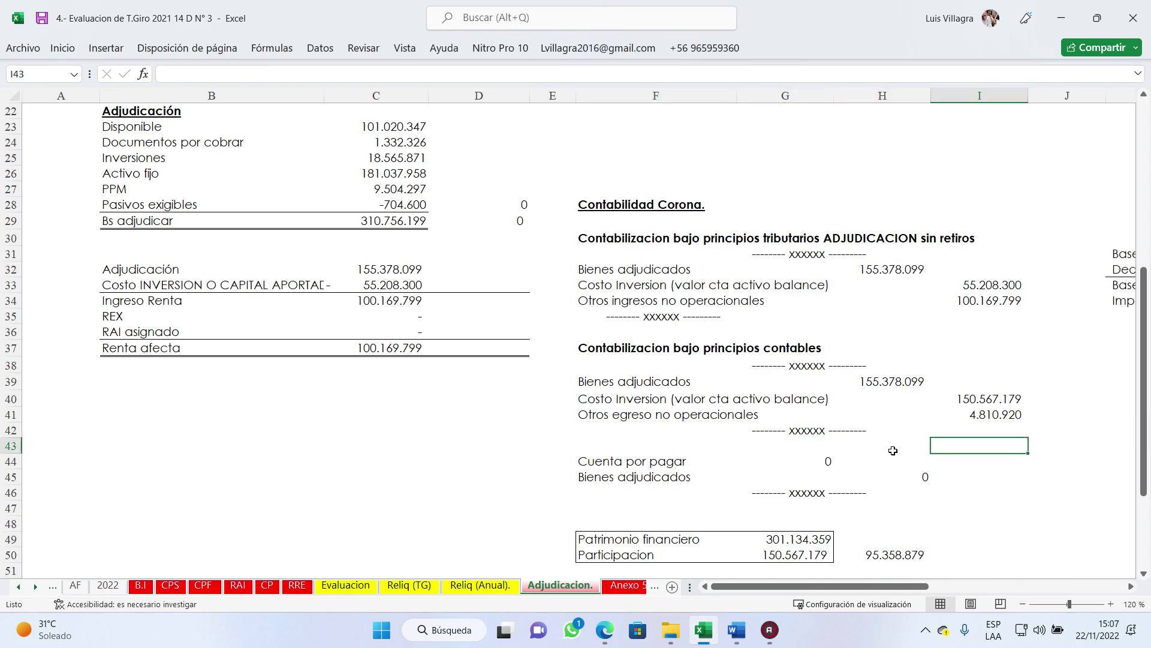
key(Left)
key(Right)
key(Up)
key(Right)
text(ve)
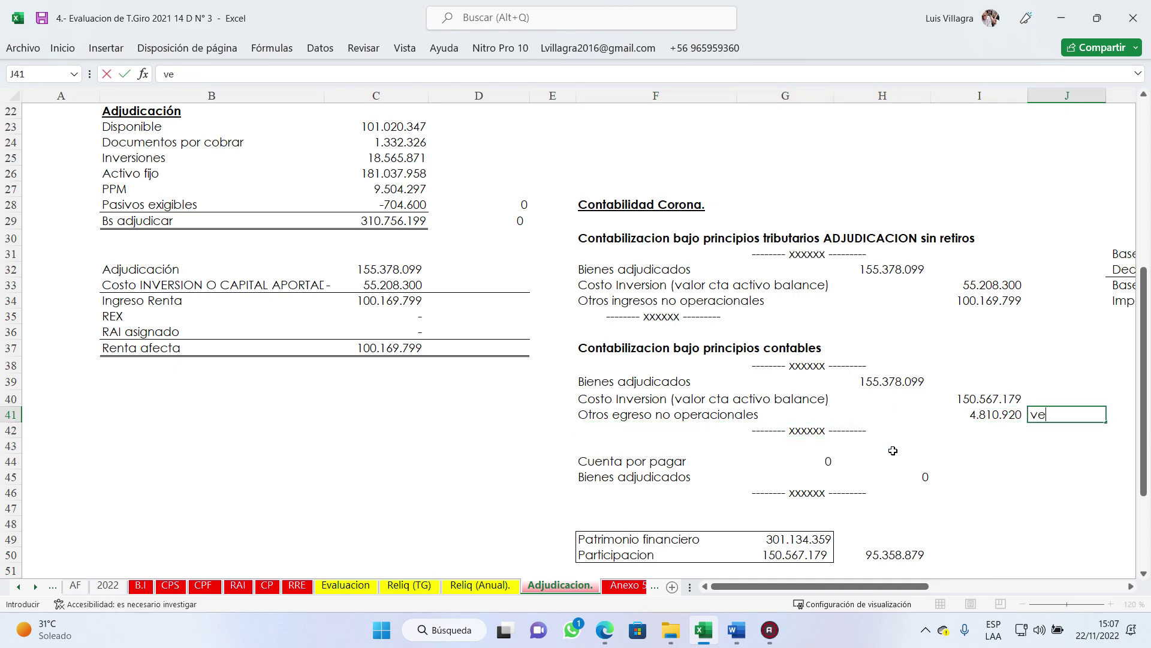
text(r)
key(Return)
scroll(893, 450, down, 2)
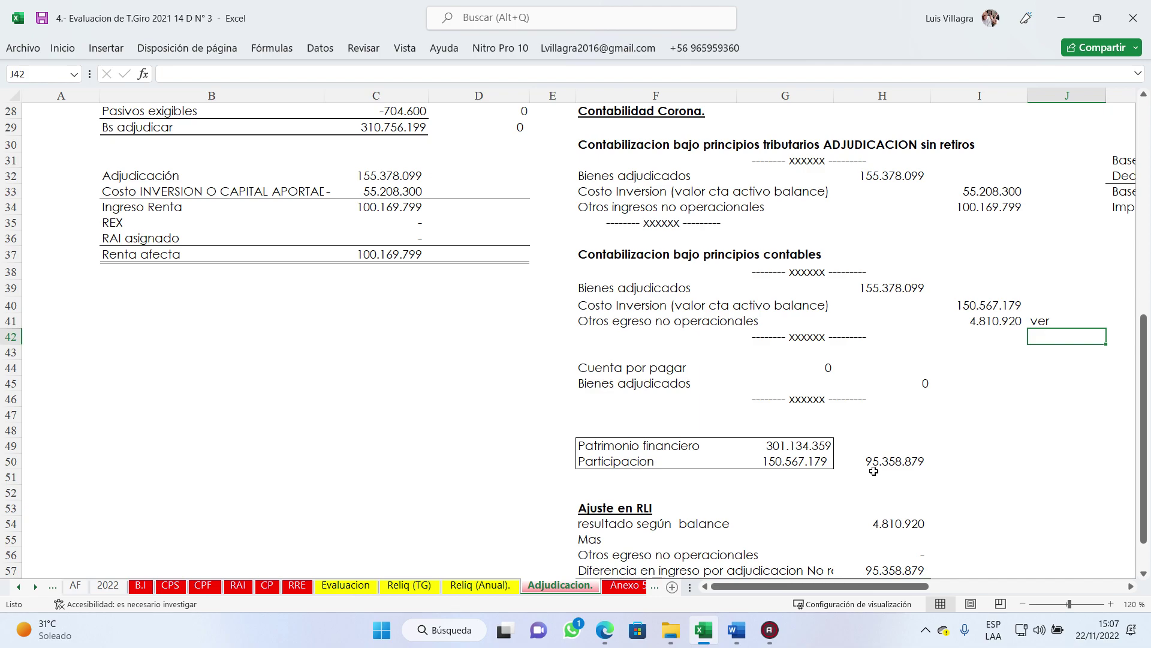
click(820, 446)
click(790, 463)
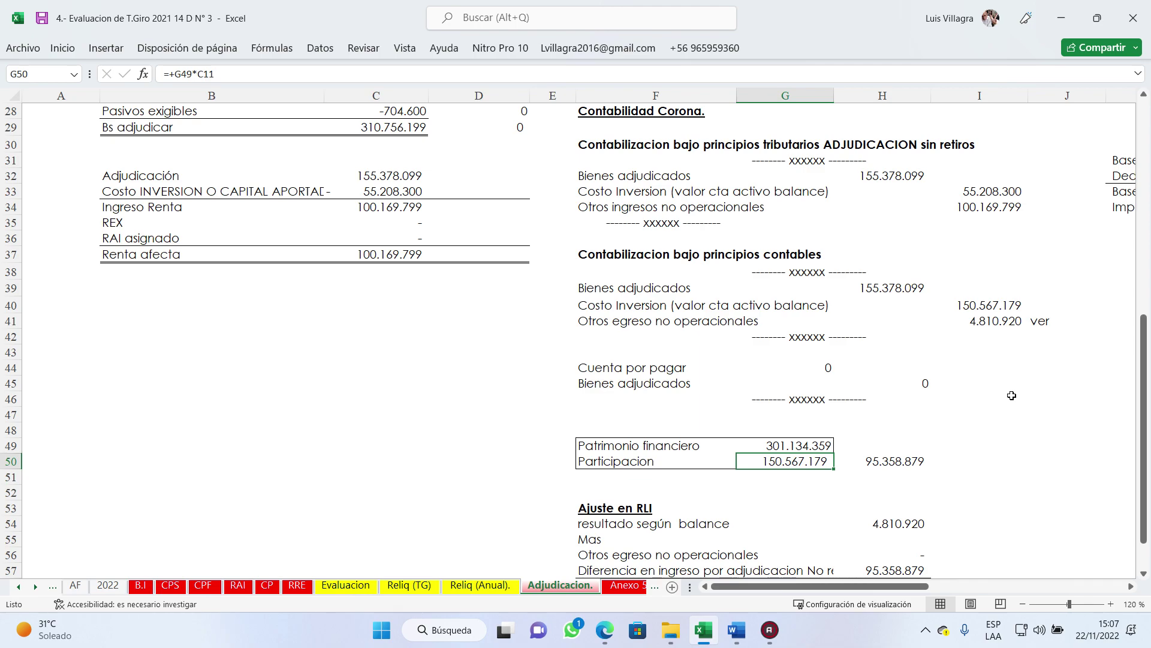
click(893, 467)
scroll(1034, 432, down, 2)
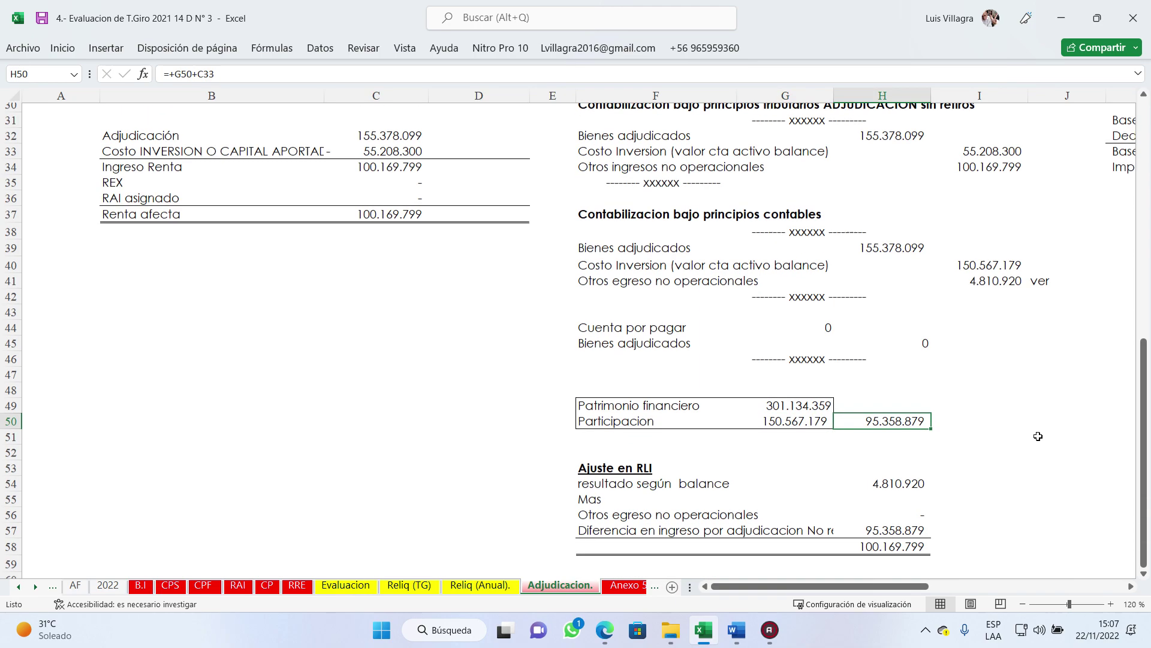
click(660, 351)
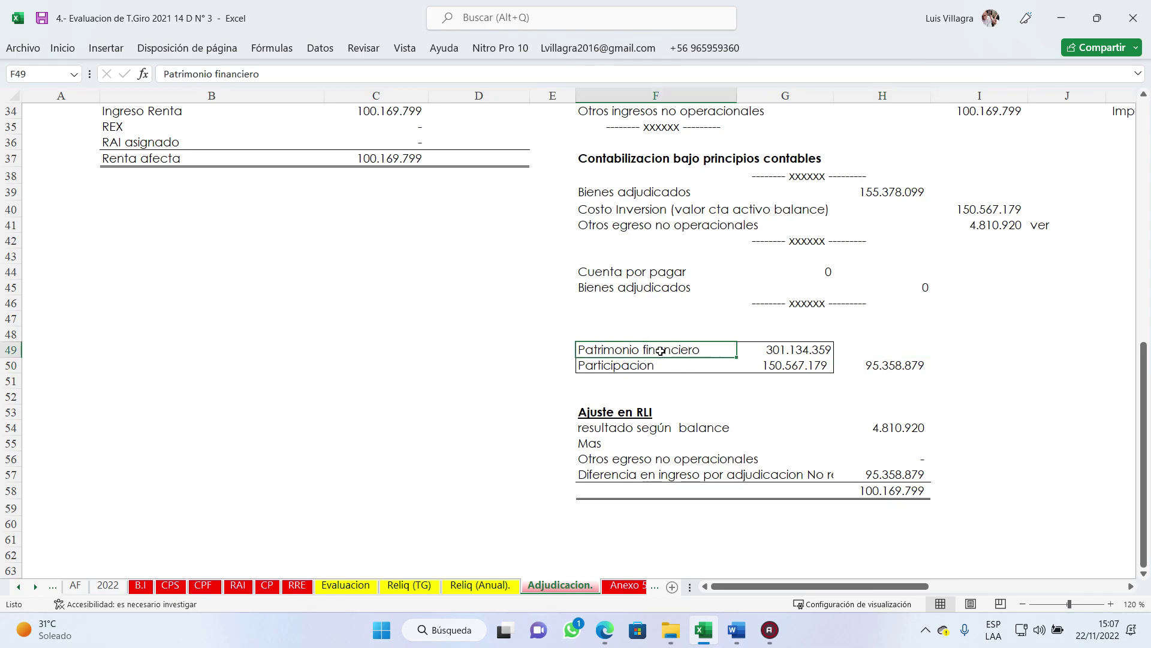
click(803, 346)
click(616, 373)
click(927, 355)
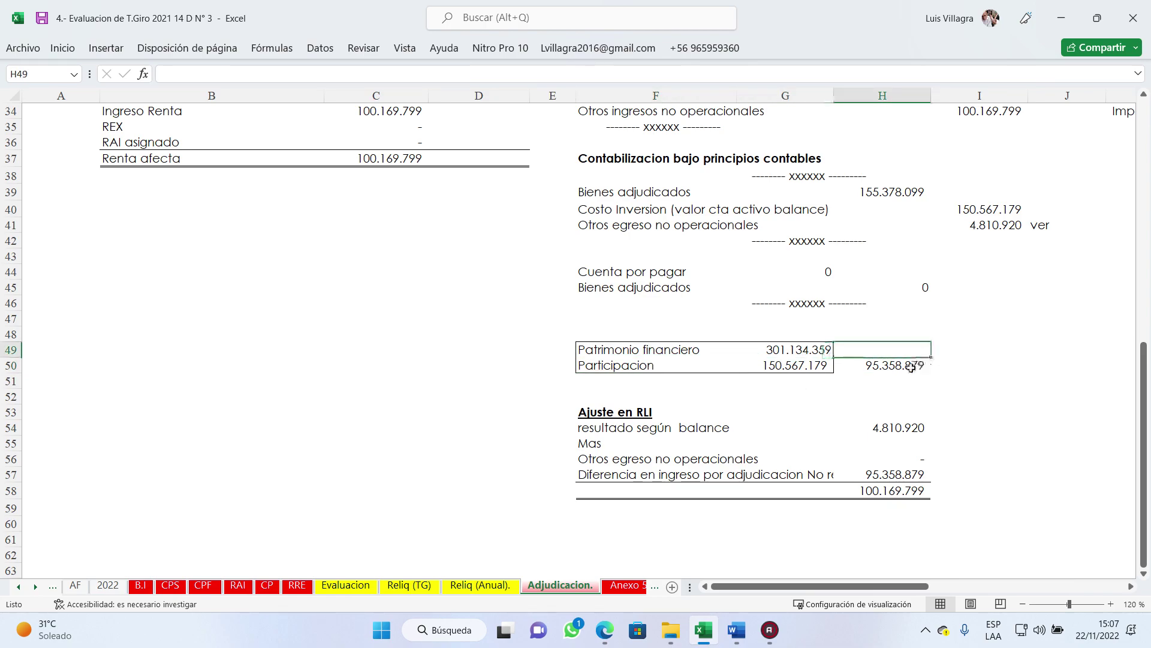
click(911, 367)
click(601, 420)
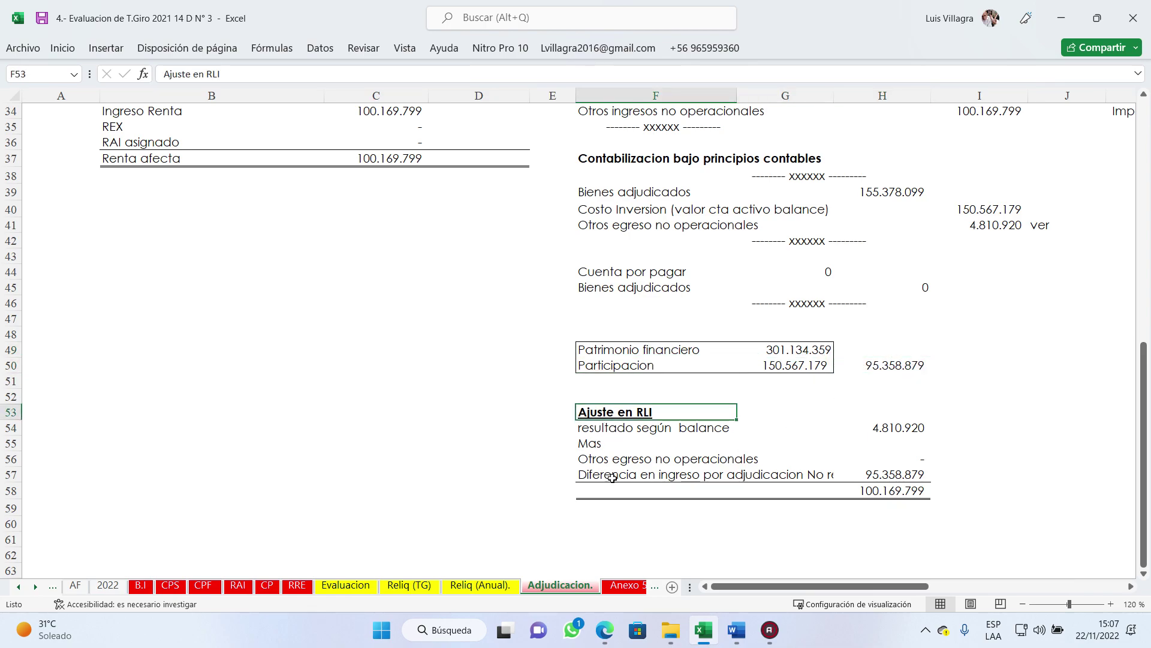
click(911, 426)
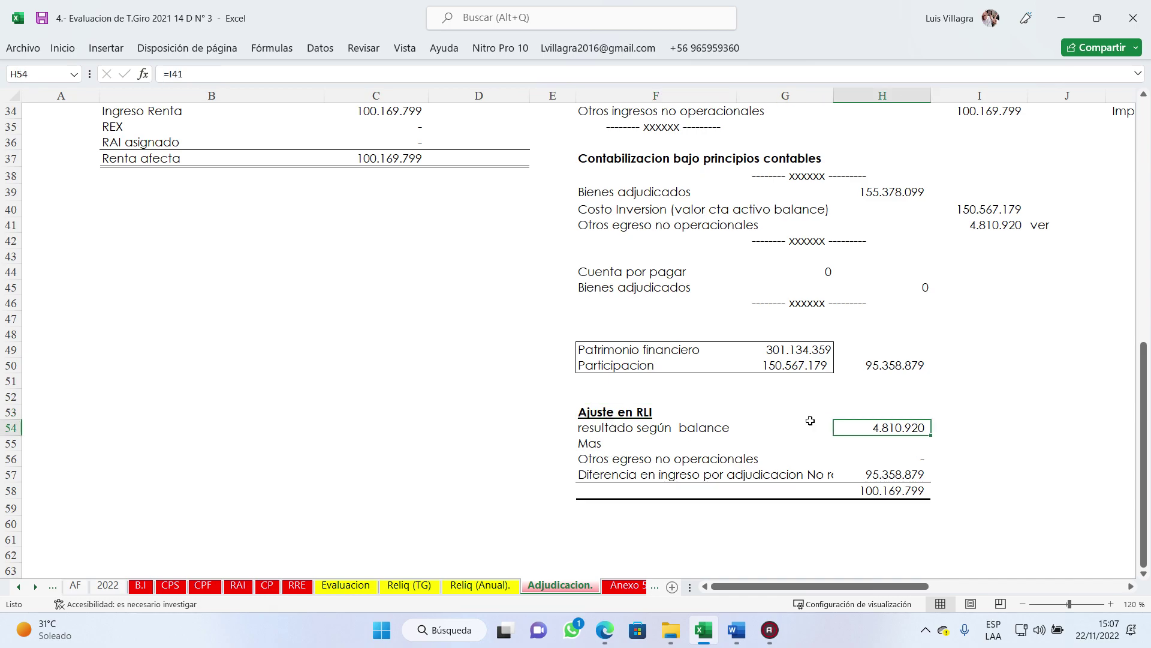
click(627, 435)
click(914, 428)
click(595, 462)
click(609, 478)
click(888, 474)
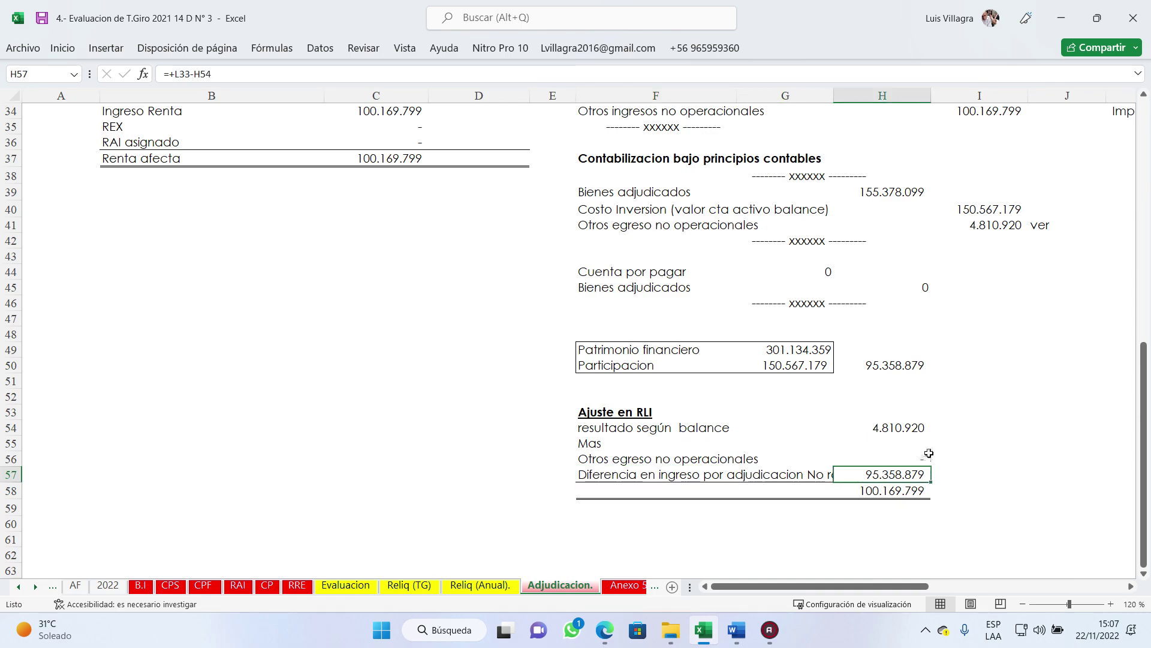
scroll(929, 454, up, 1)
click(992, 160)
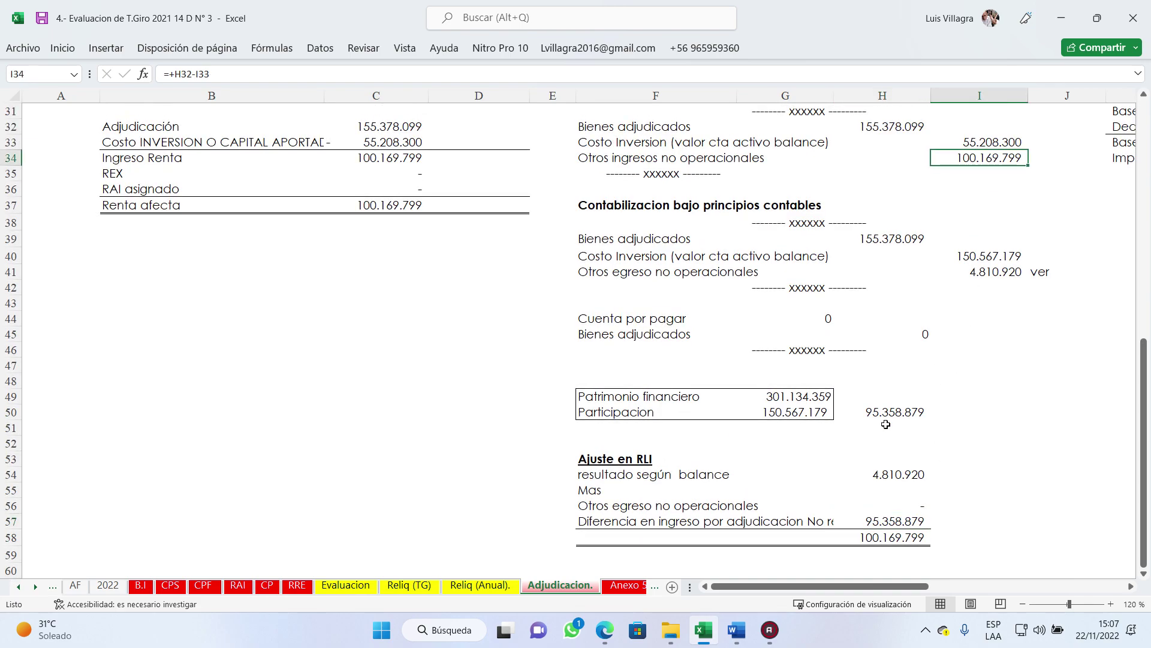
scroll(916, 412, up, 2)
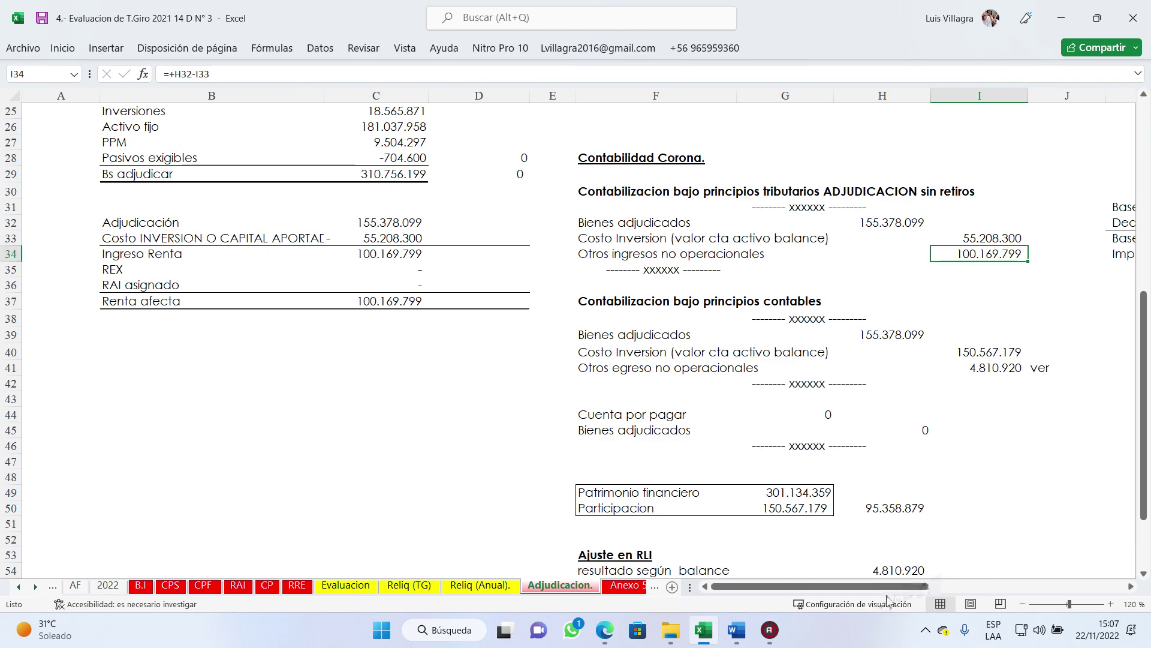
mouse_move(923, 587)
mouse_down()
mouse_move(894, 593)
mouse_move(944, 586)
mouse_up()
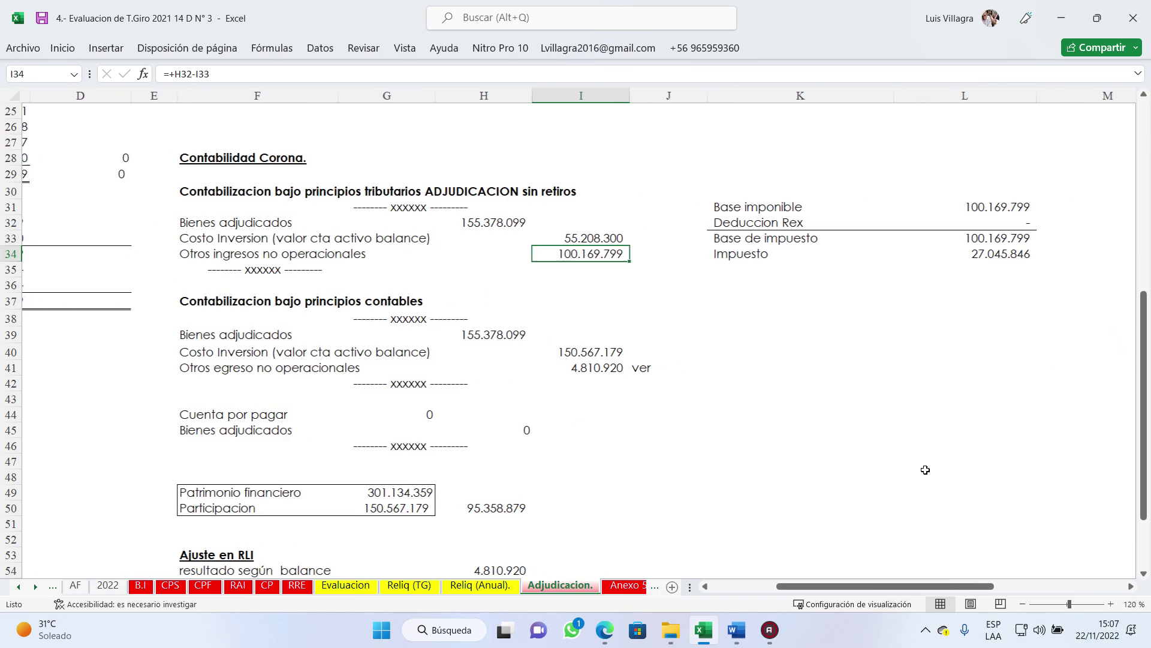
click(722, 203)
click(1011, 203)
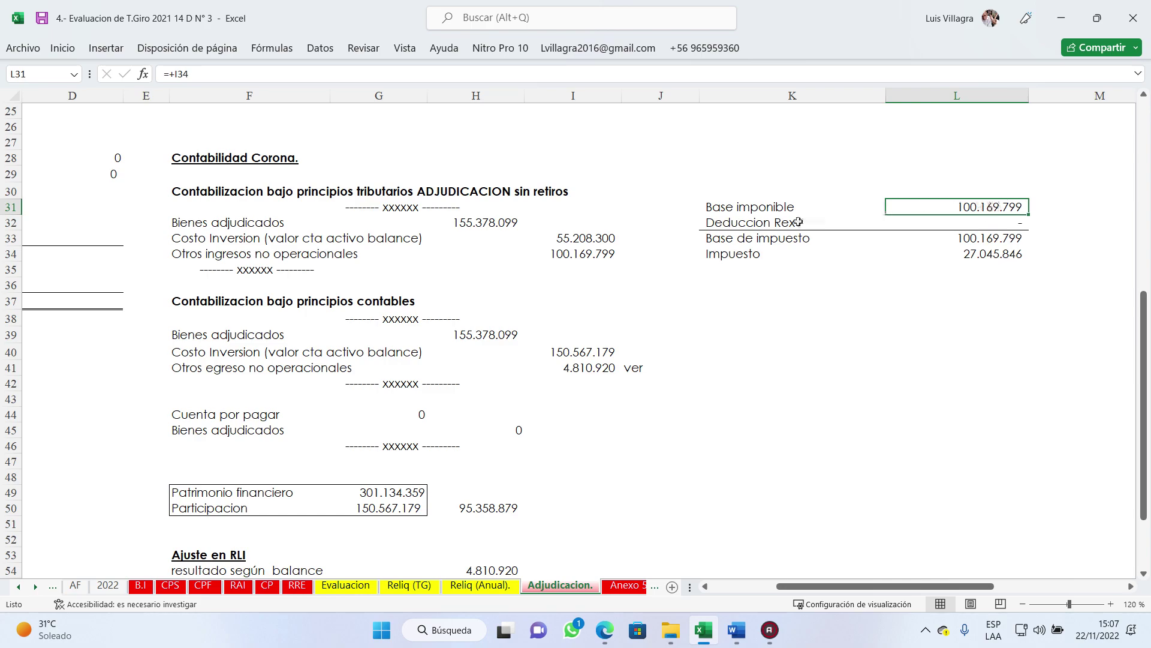
click(771, 227)
click(989, 223)
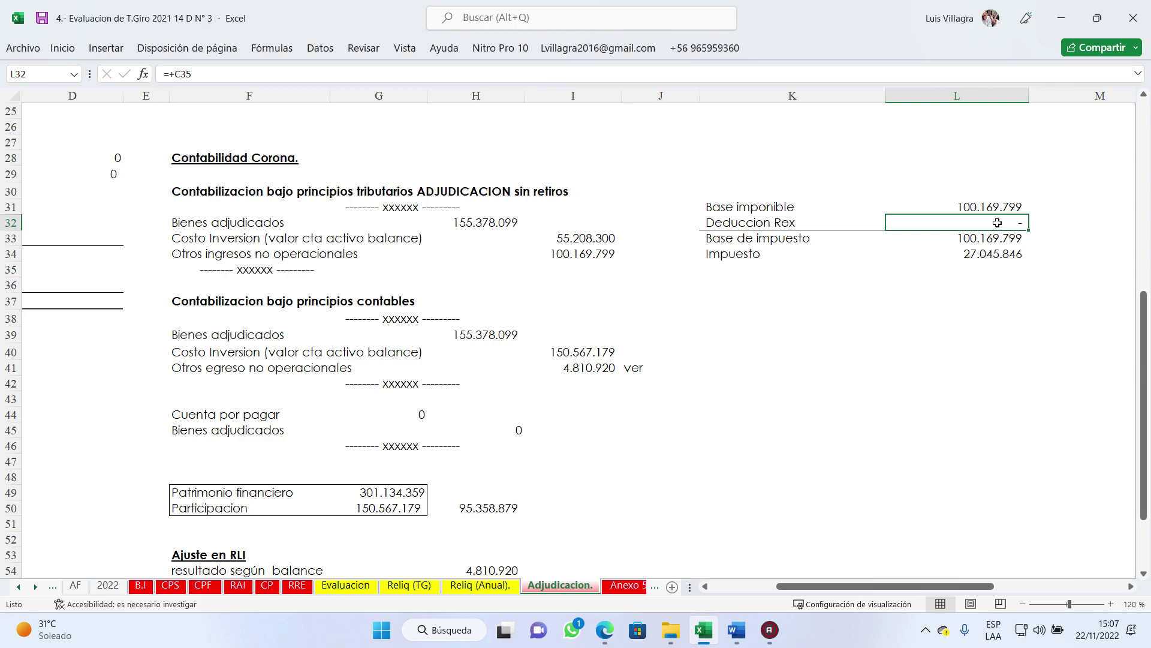
click(746, 238)
click(1013, 243)
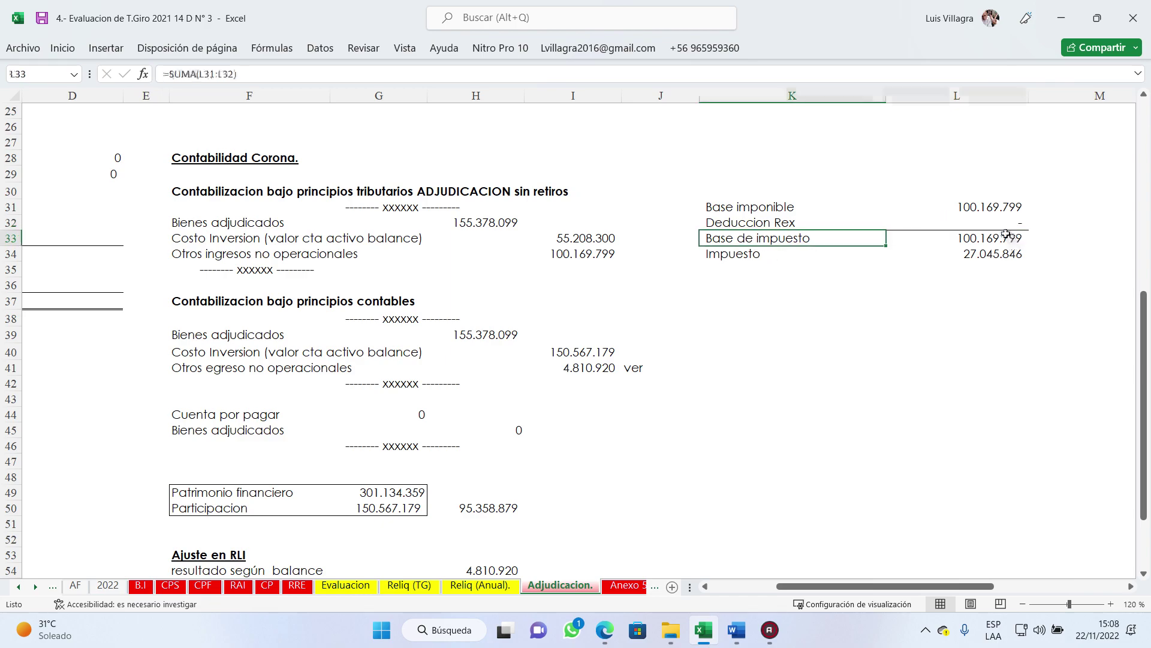
click(733, 256)
click(967, 258)
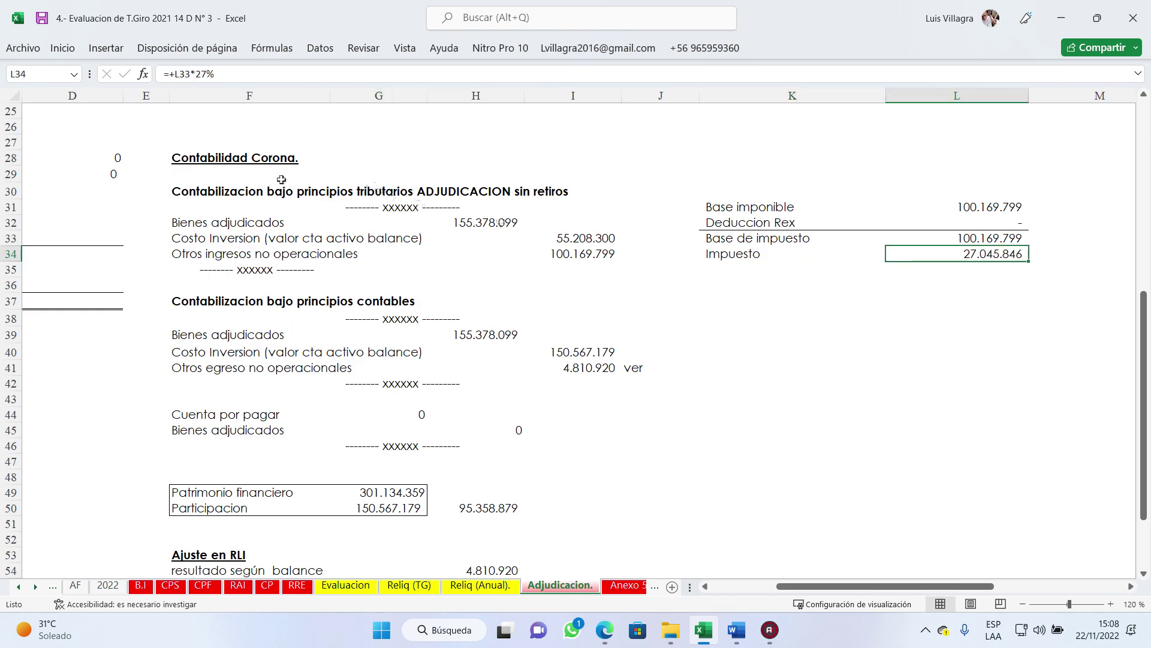
Step: Enter 27% beside the 27.045.846 Impuesto amount and verify its Base times 27% formula
click(1057, 251)
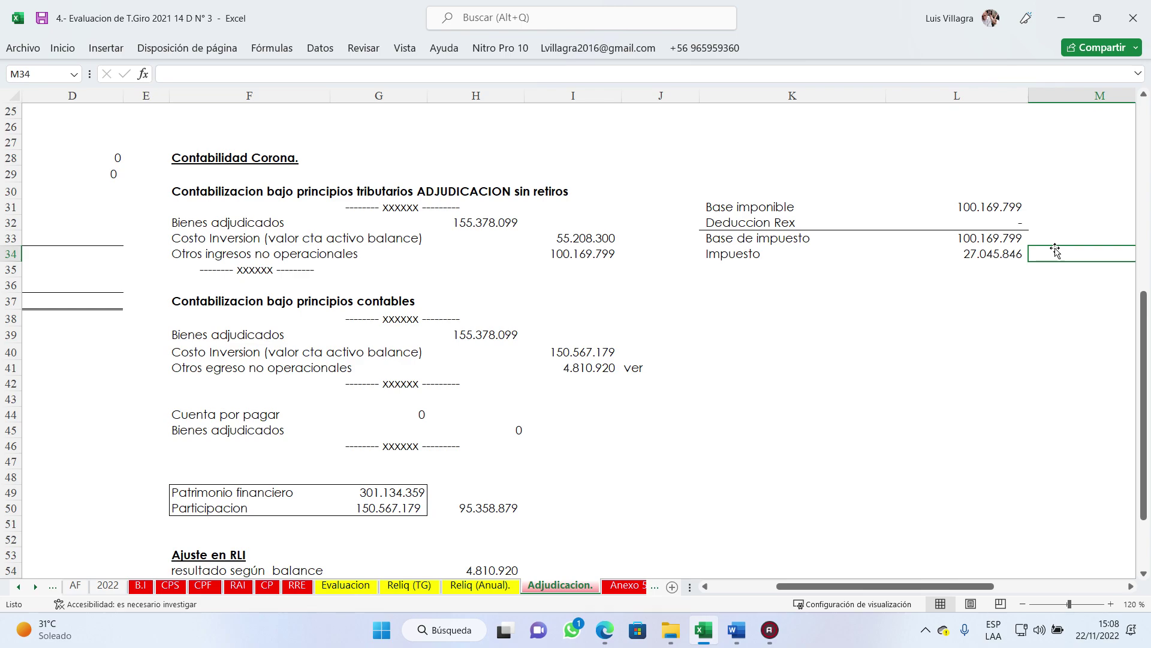
text(27%)
key(Return)
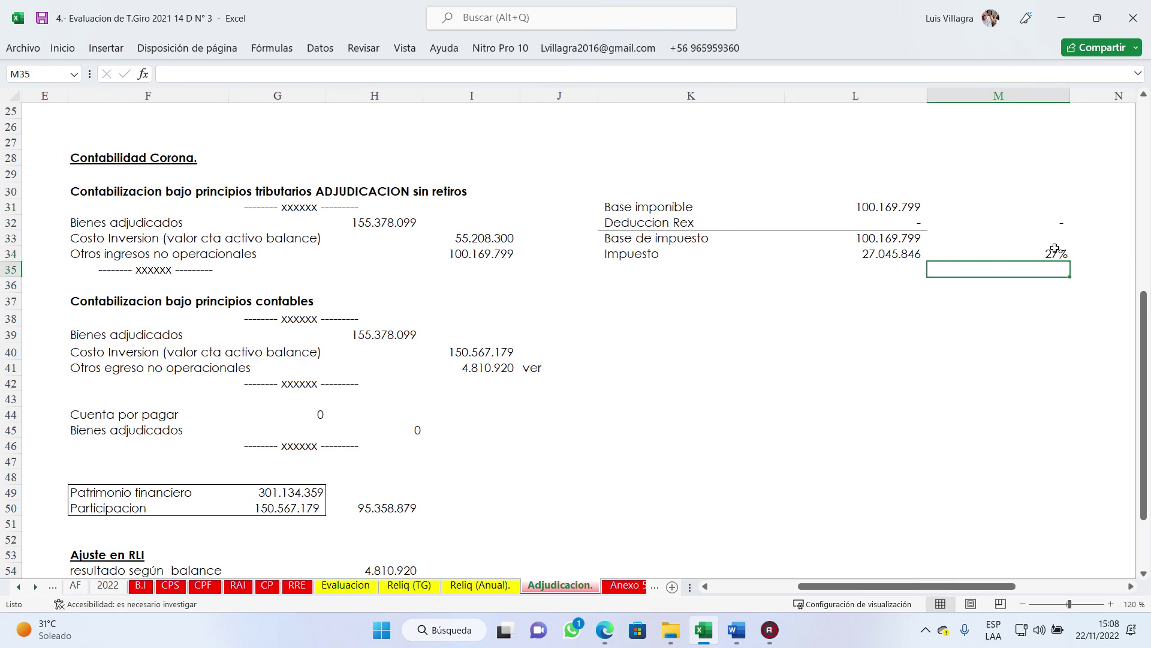
click(882, 255)
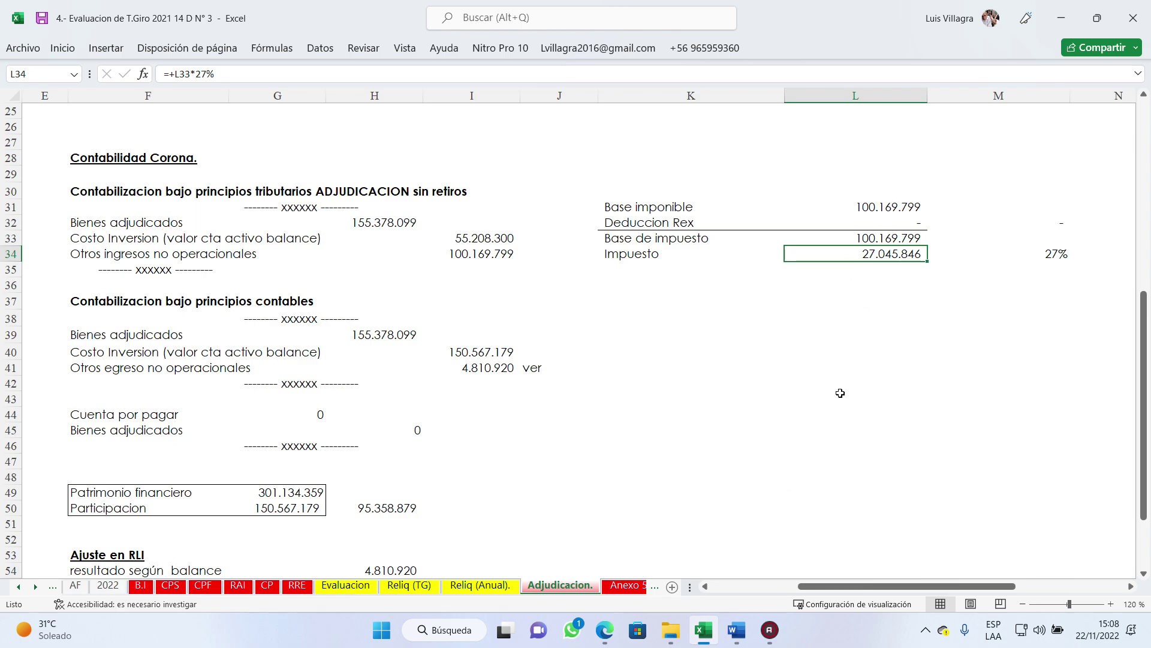
click(480, 586)
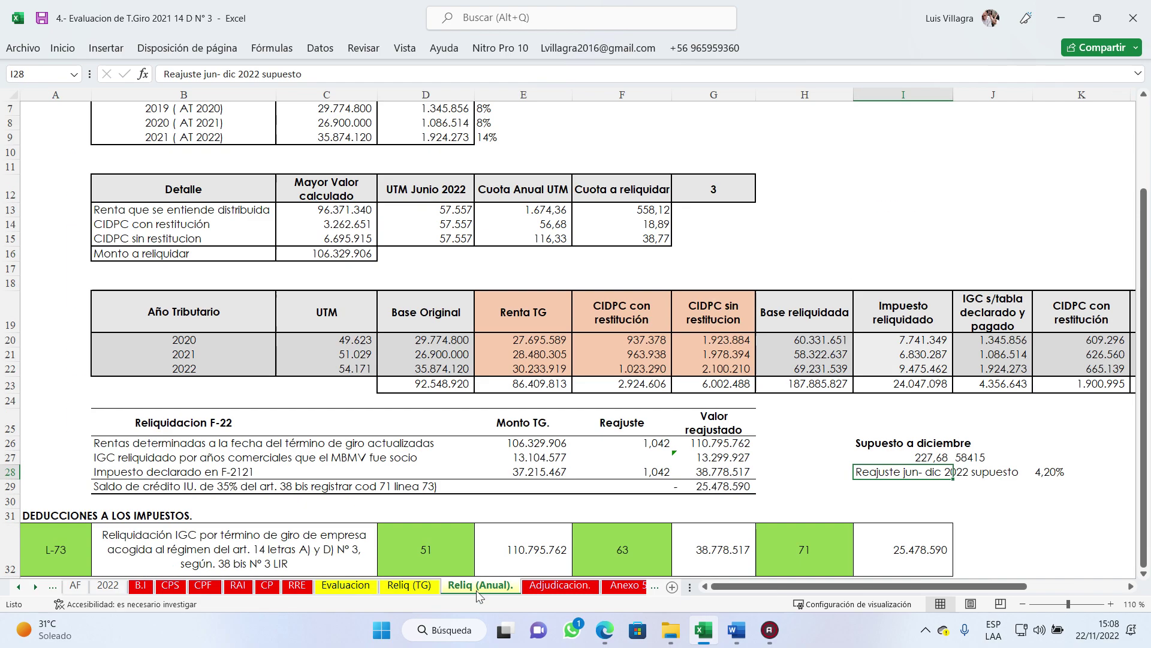
click(756, 463)
scroll(758, 464, down, 1)
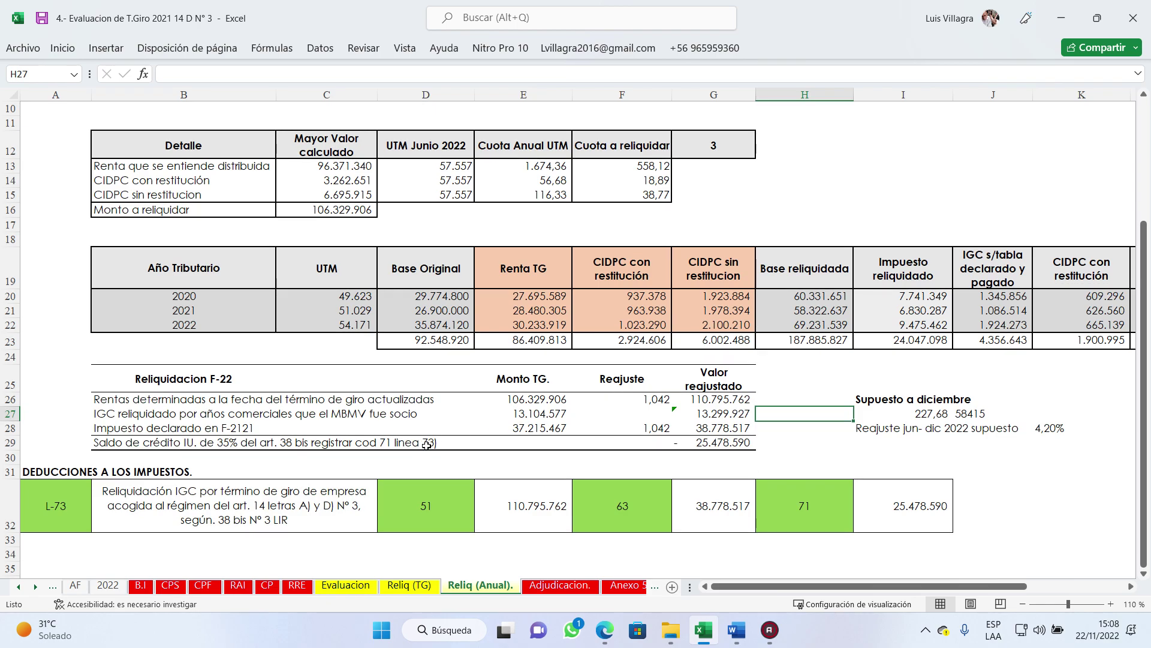
click(549, 421)
click(714, 427)
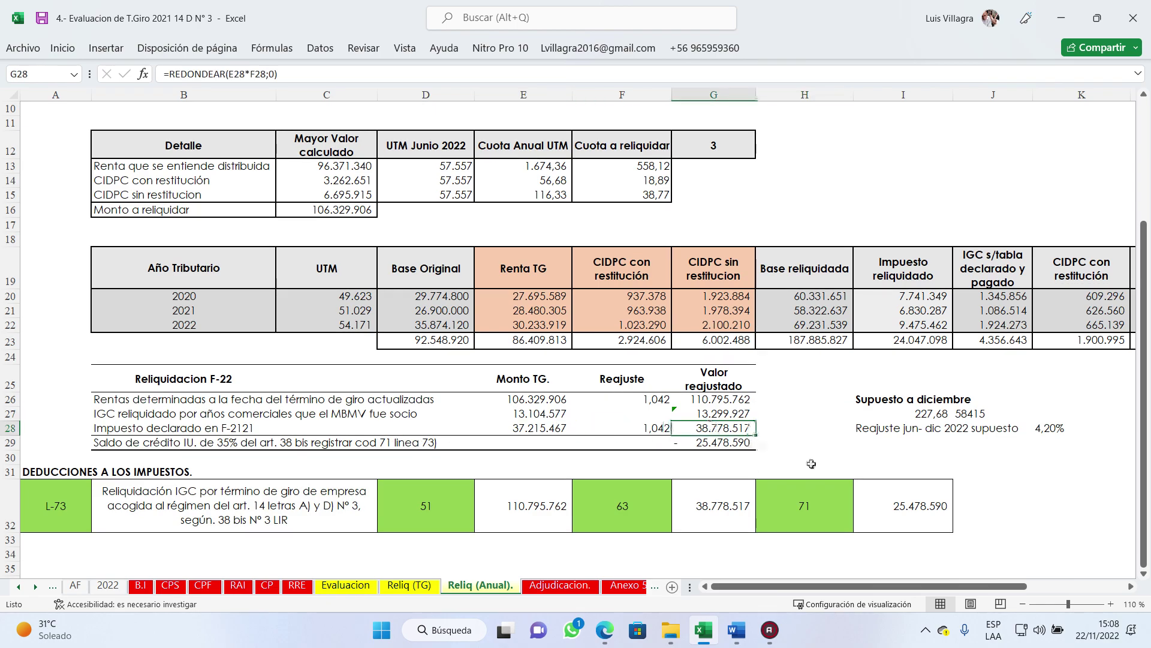
scroll(797, 449, down, 1)
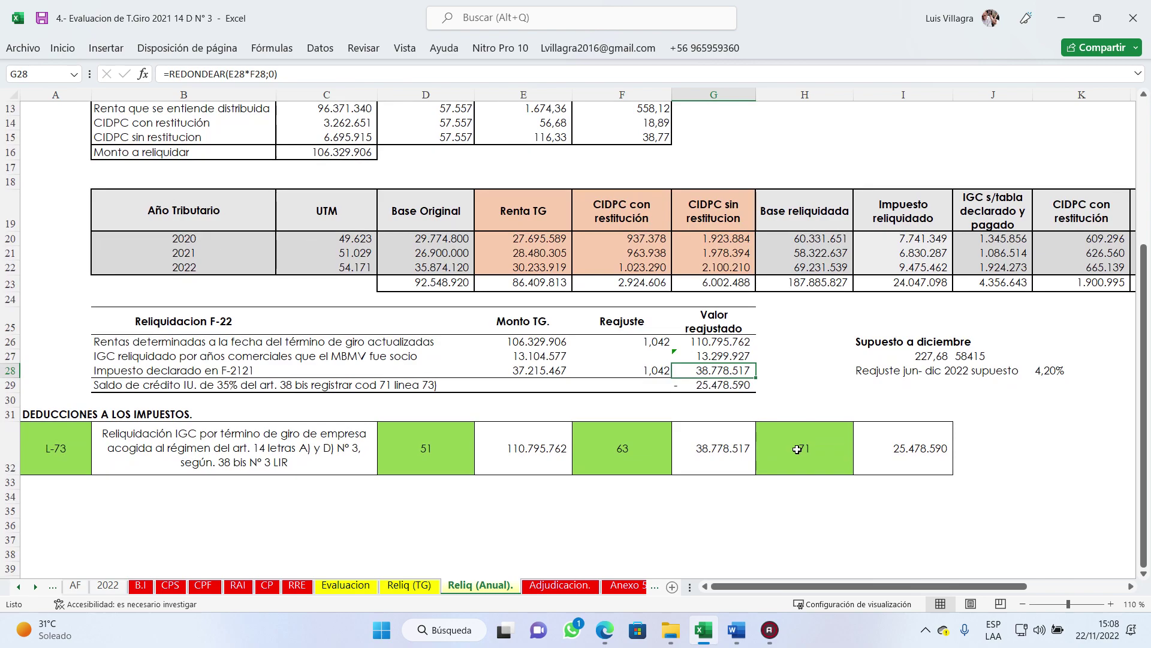
click(722, 342)
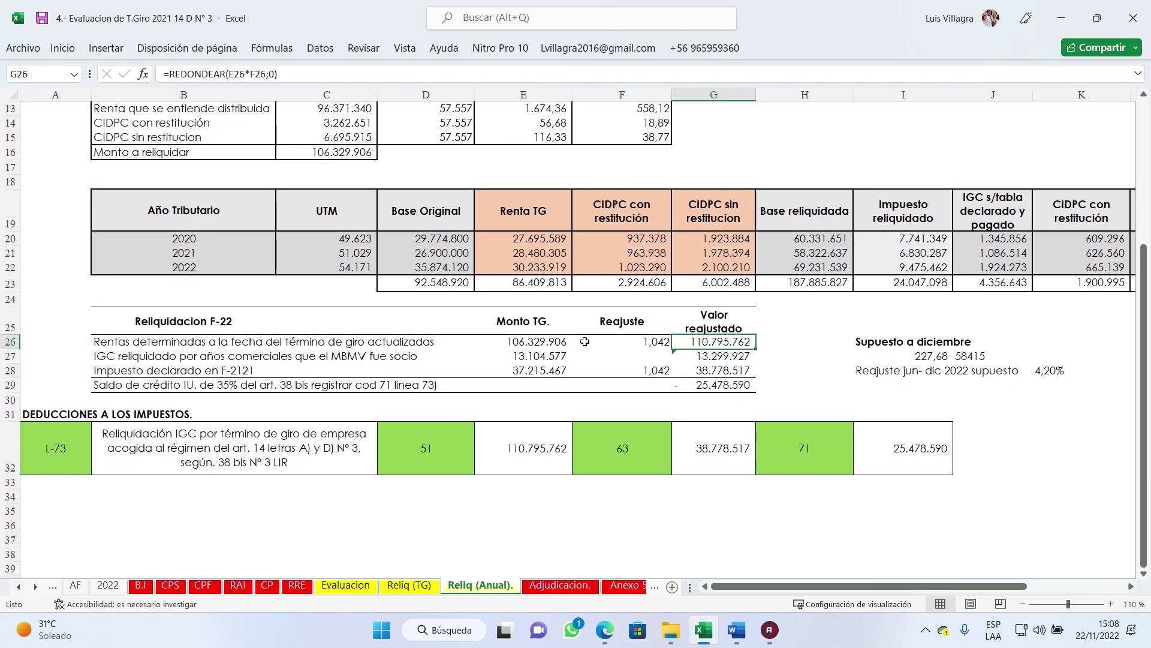
click(215, 343)
click(723, 346)
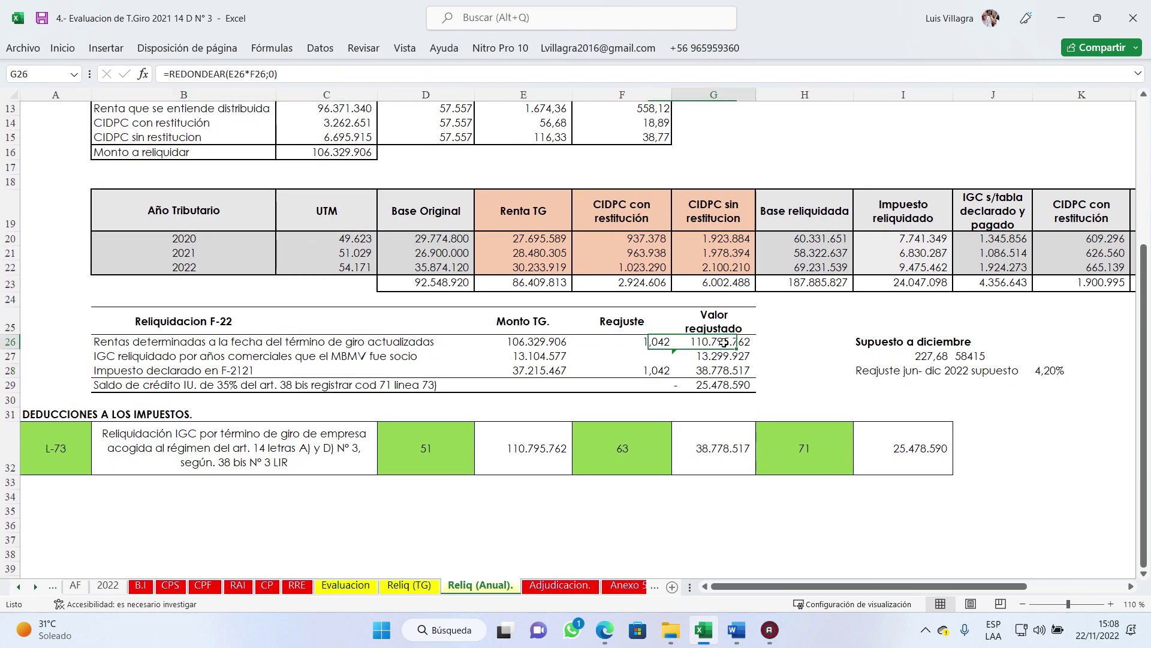
click(532, 453)
click(711, 370)
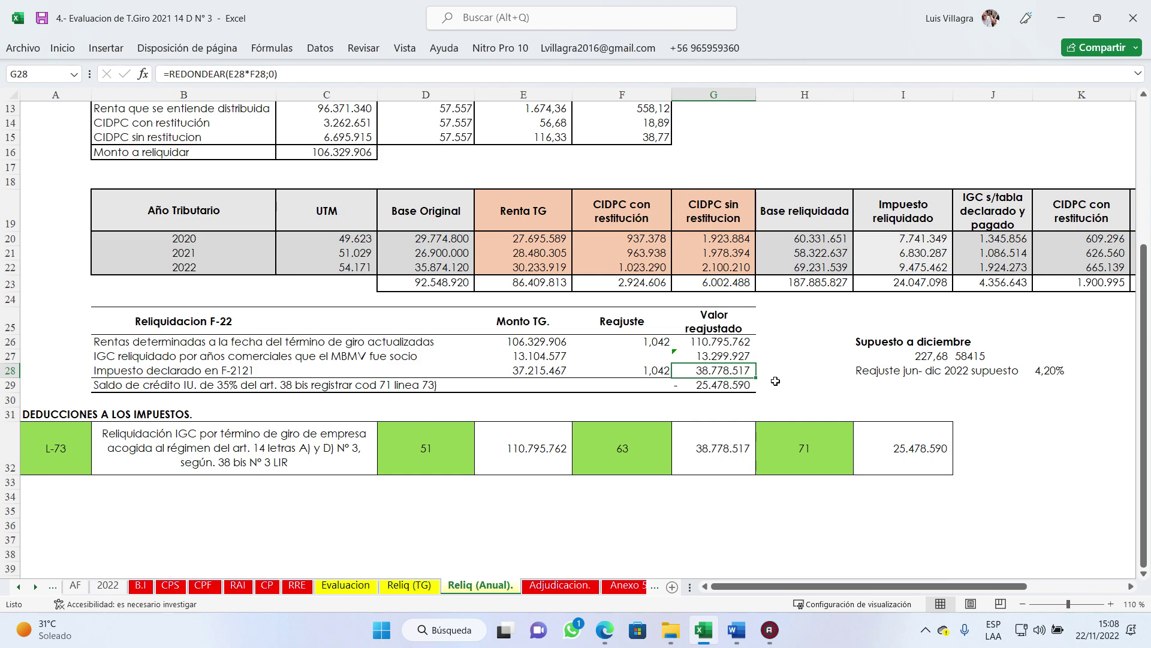
click(201, 370)
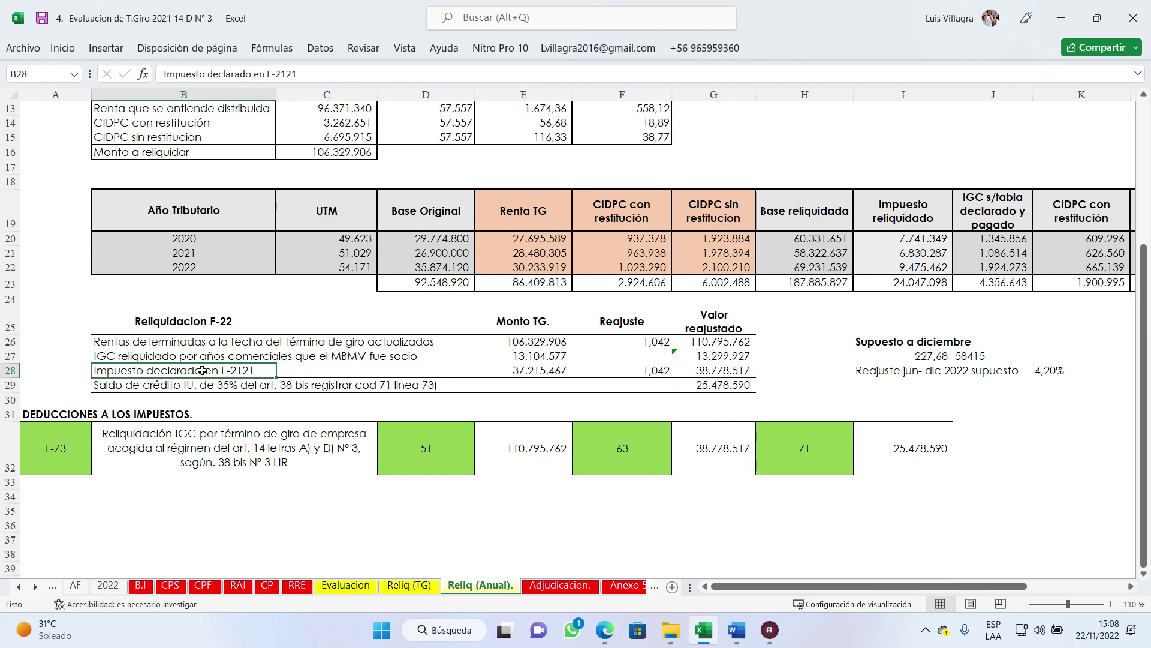
click(712, 372)
scroll(715, 414, up, 1)
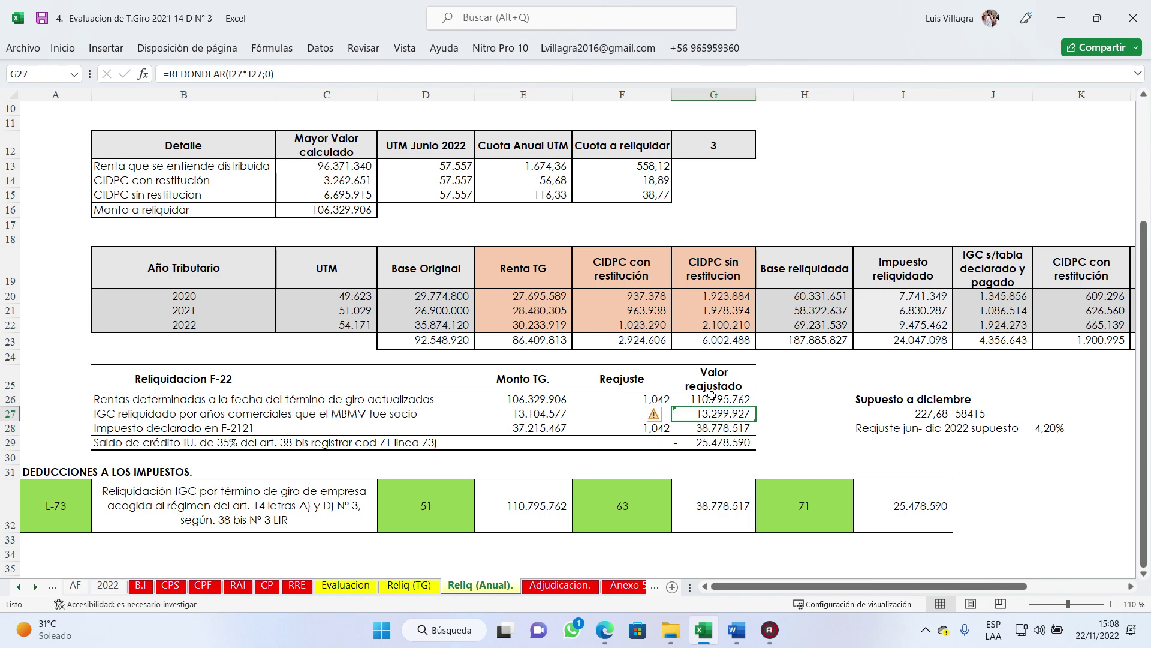
Step: Review the Reliq (TG) tables and check the Impuesto actualizado column total
click(409, 585)
scroll(617, 412, down, 3)
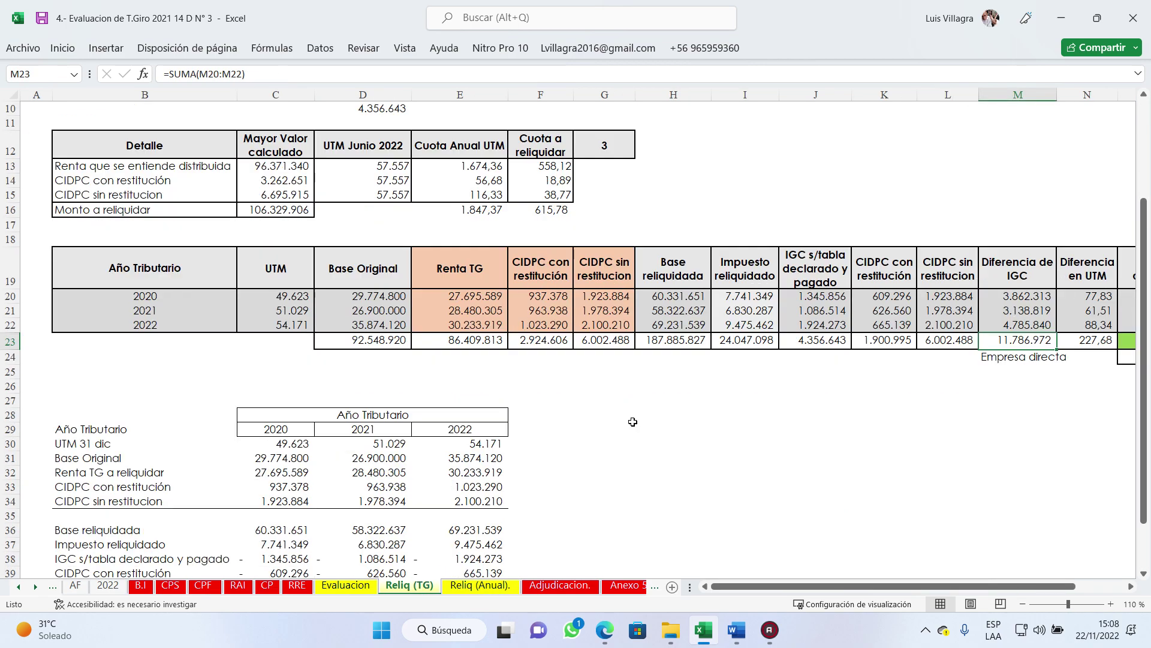
scroll(630, 417, down, 3)
scroll(635, 411, up, 2)
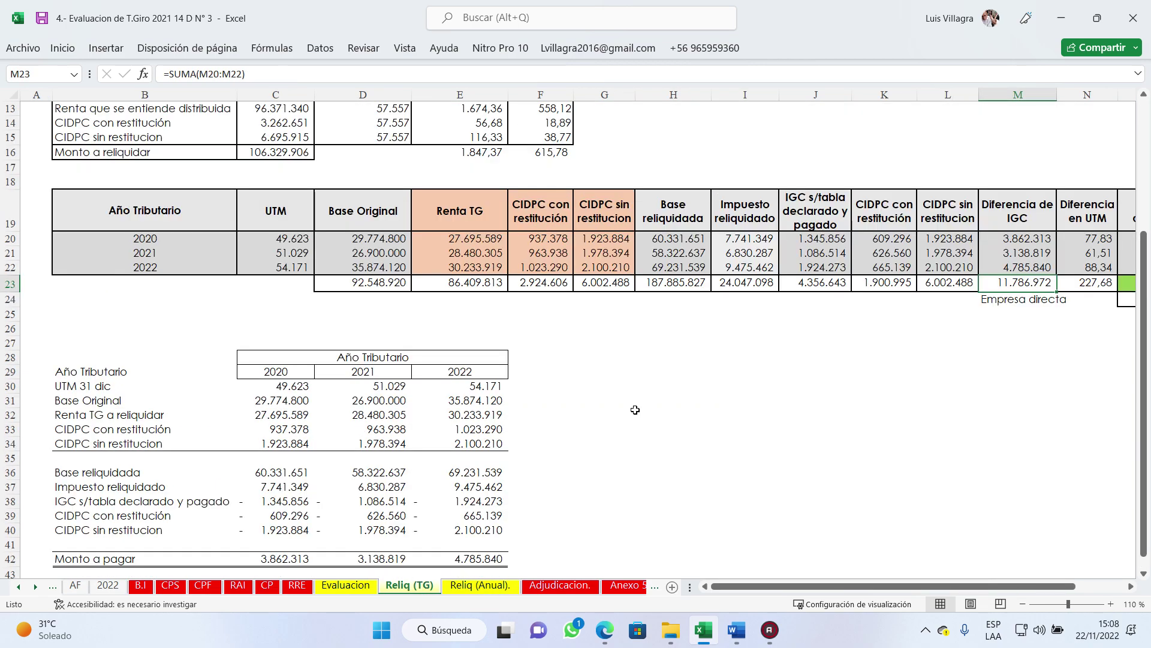
scroll(635, 409, up, 1)
scroll(637, 406, up, 2)
scroll(639, 403, up, 1)
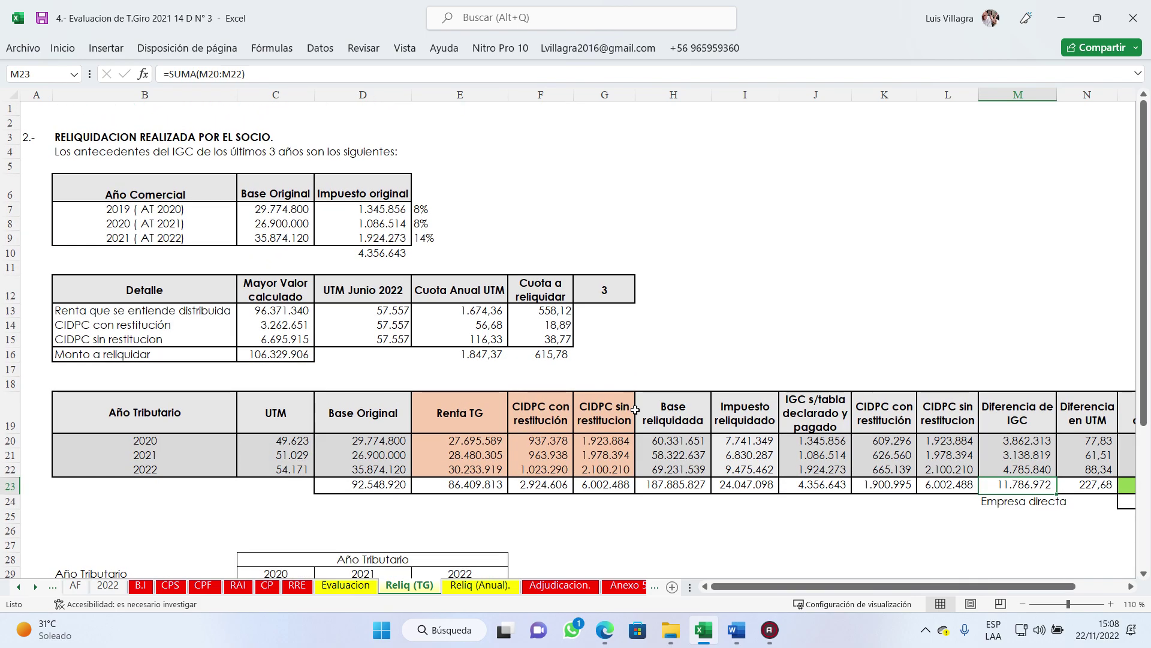
scroll(640, 402, down, 1)
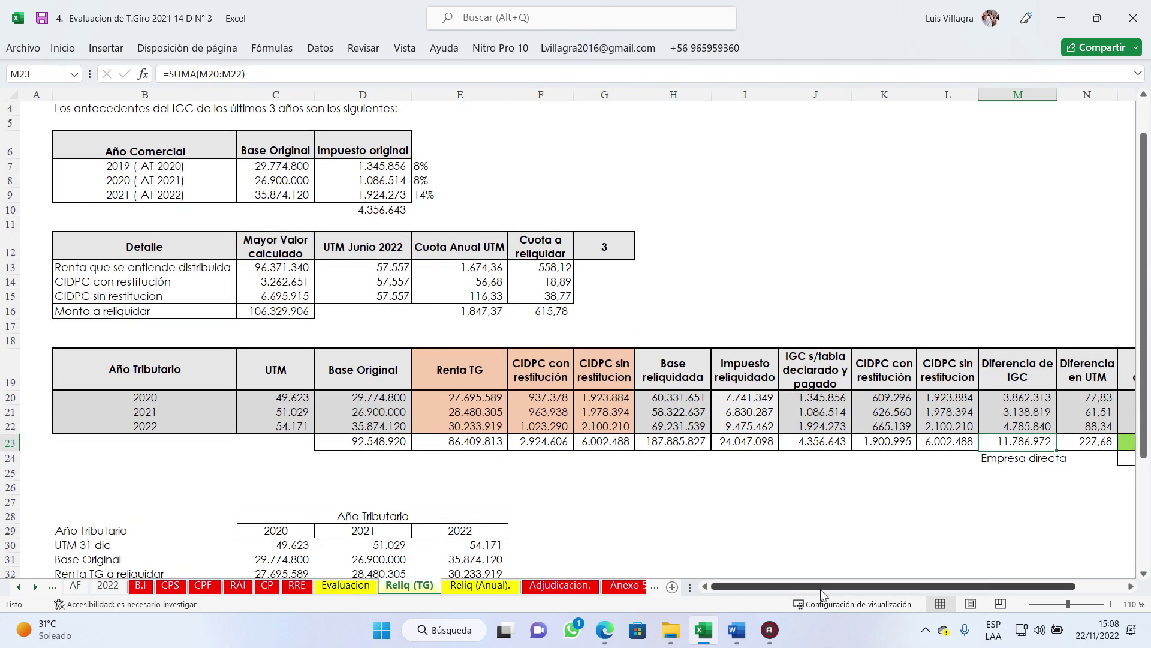
drag(820, 589, 873, 588)
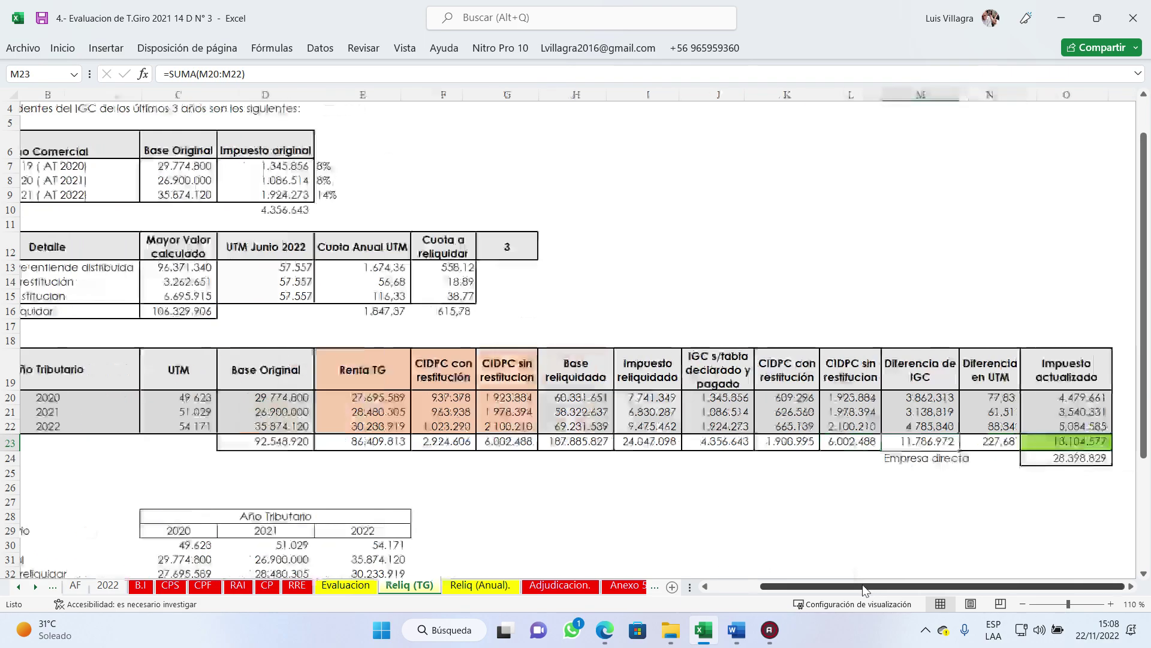
click(954, 442)
Step: On the Evaluacion sheet, check how the Impuesto a pagar por socio is summed
click(346, 585)
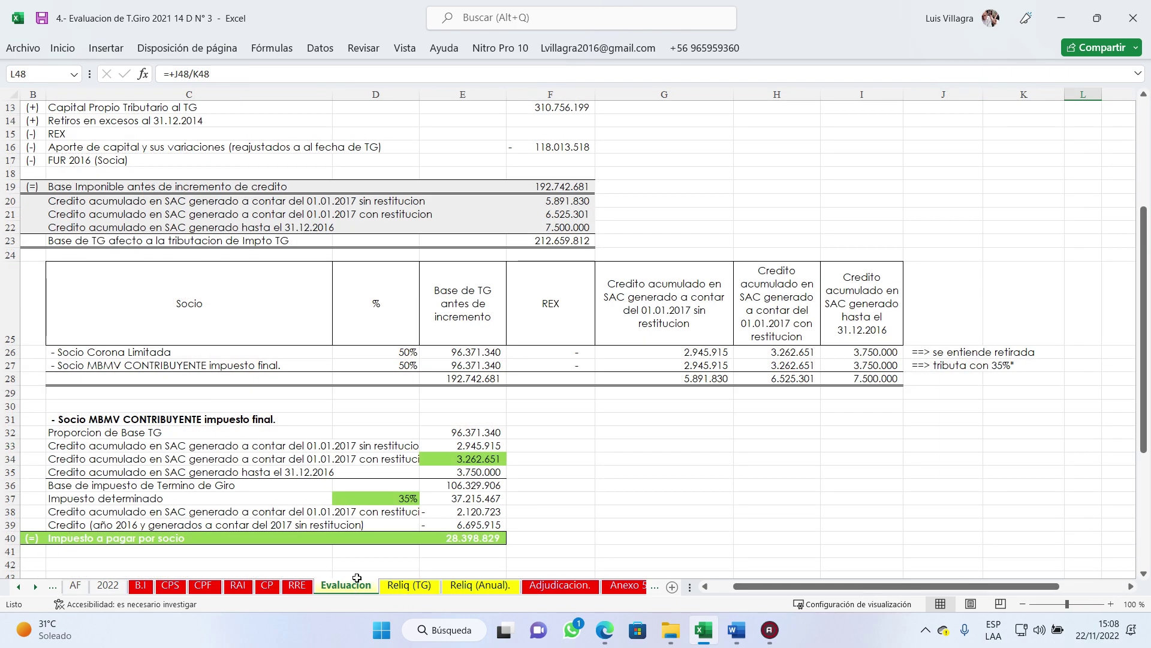
scroll(666, 397, up, 1)
scroll(667, 398, up, 1)
scroll(668, 399, up, 1)
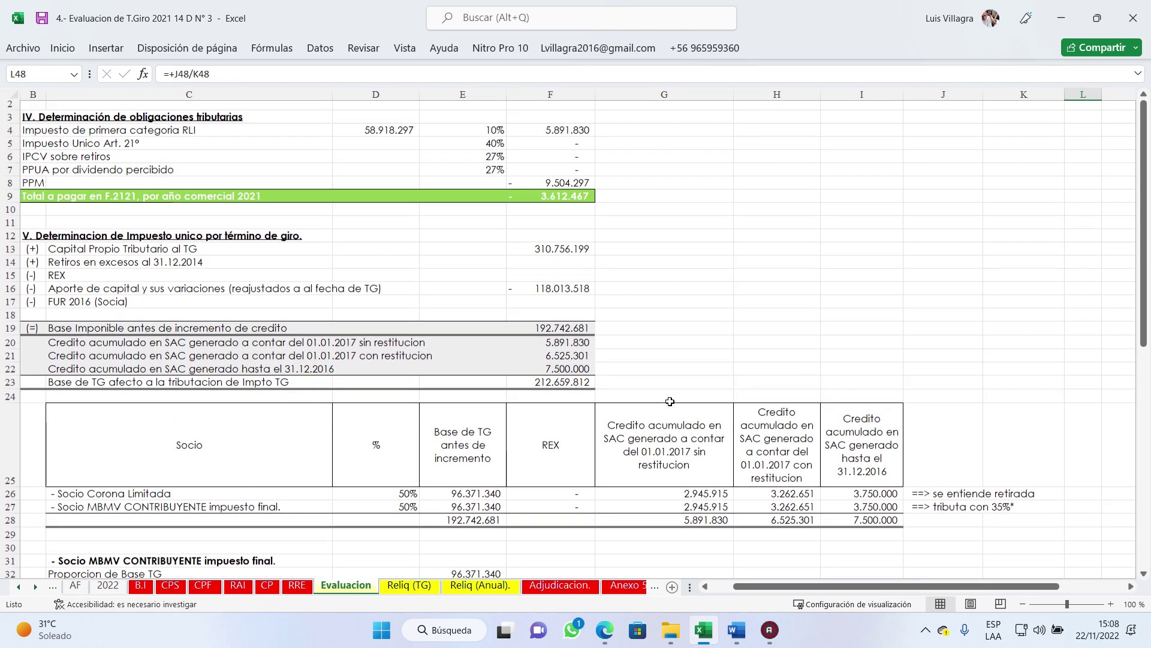
scroll(670, 401, up, 1)
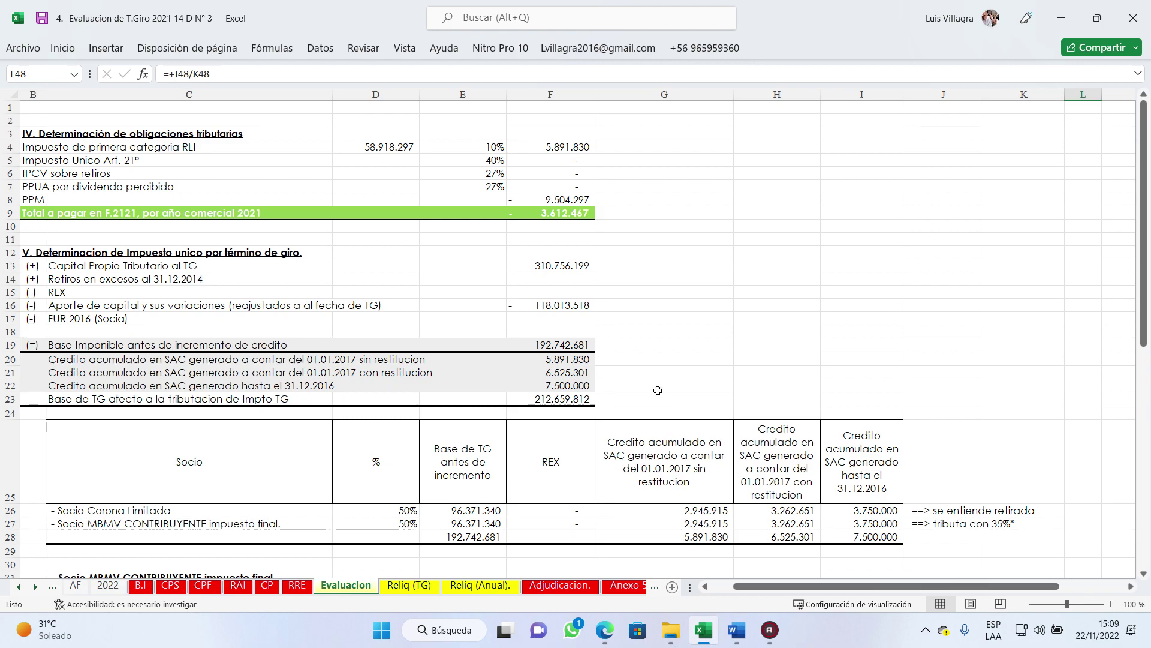
scroll(658, 391, down, 2)
scroll(657, 390, down, 1)
scroll(658, 390, down, 1)
scroll(657, 391, down, 1)
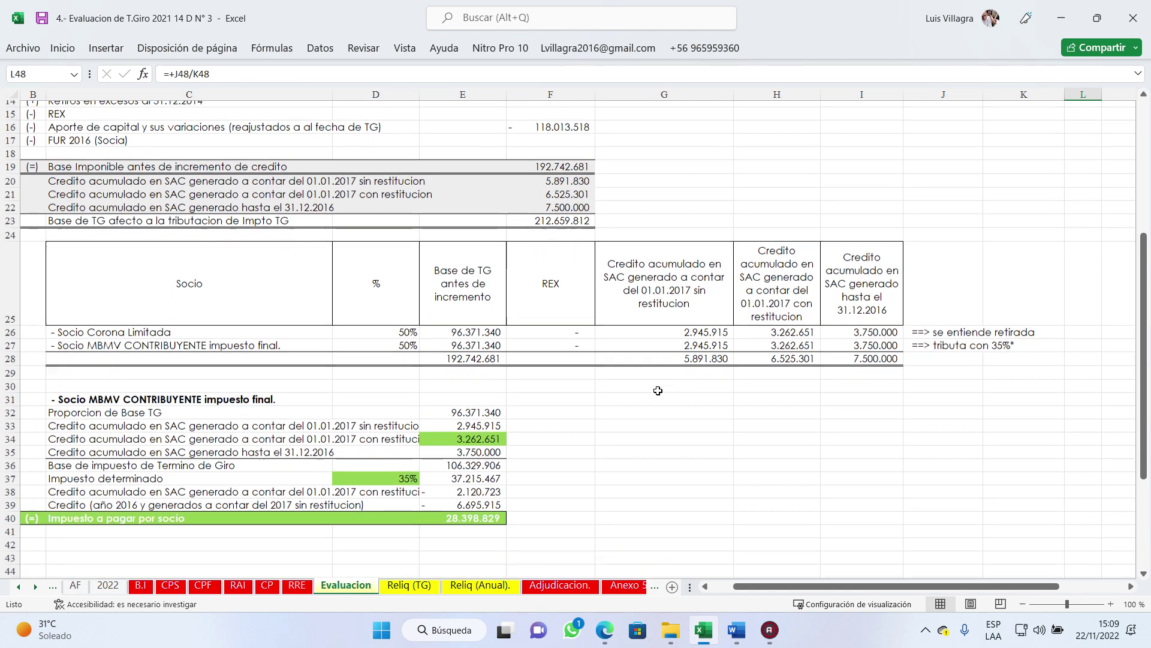
click(180, 498)
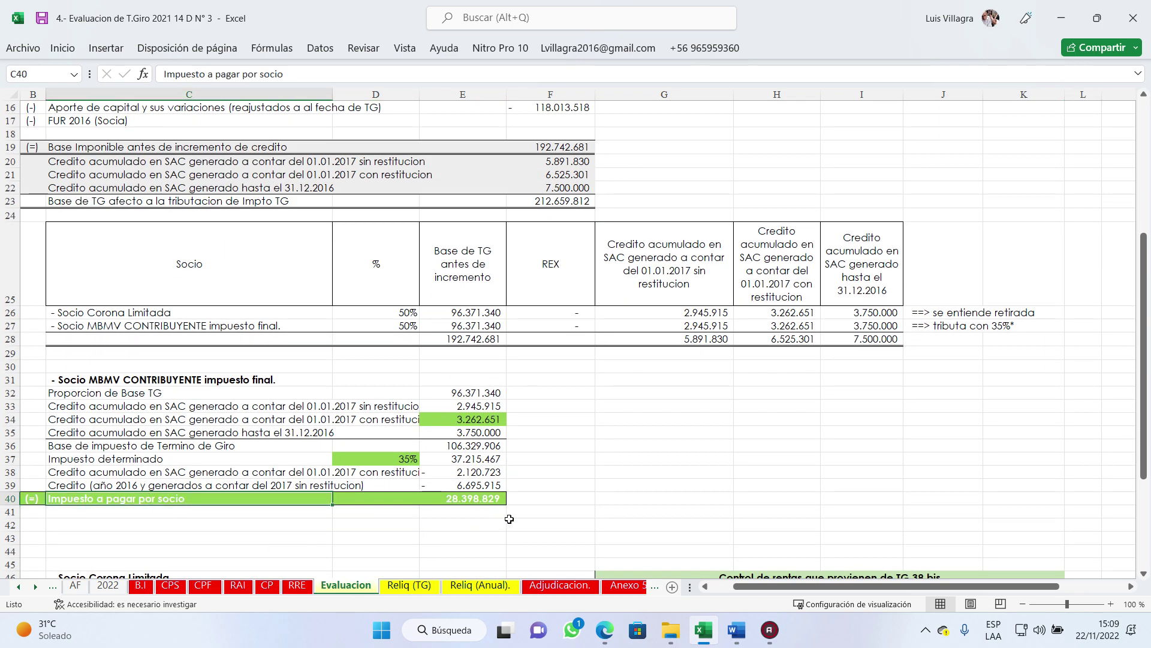
click(472, 500)
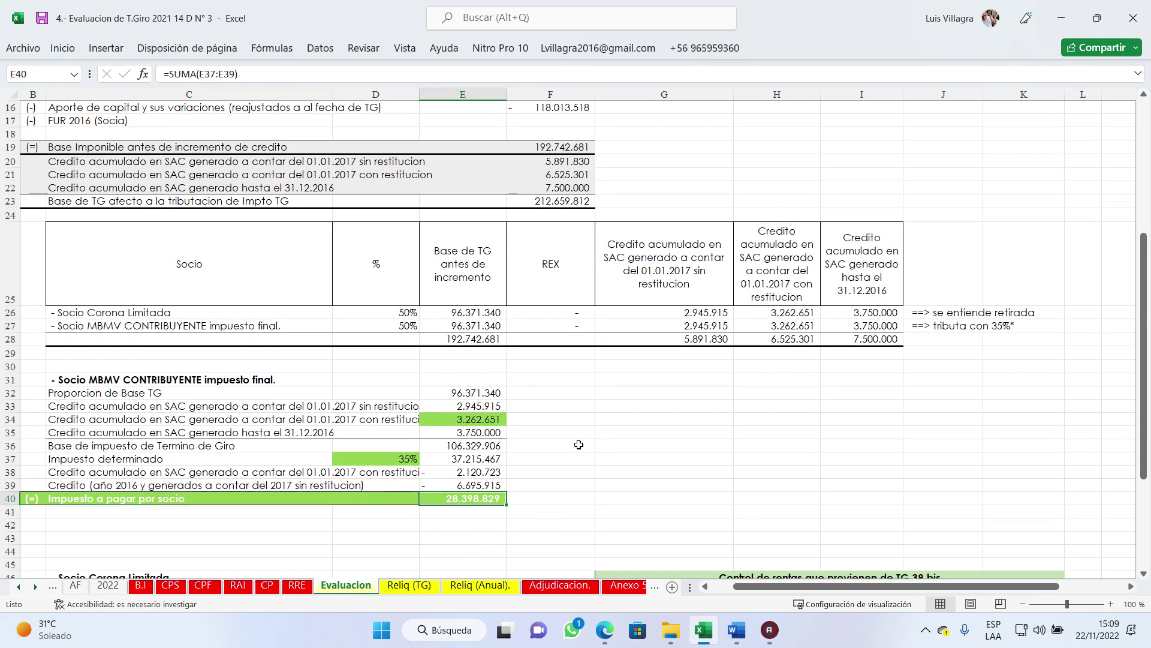
Step: Verify the Impuesto determinado formula with the 35% rate and the E38–E39 credit deductions
click(130, 467)
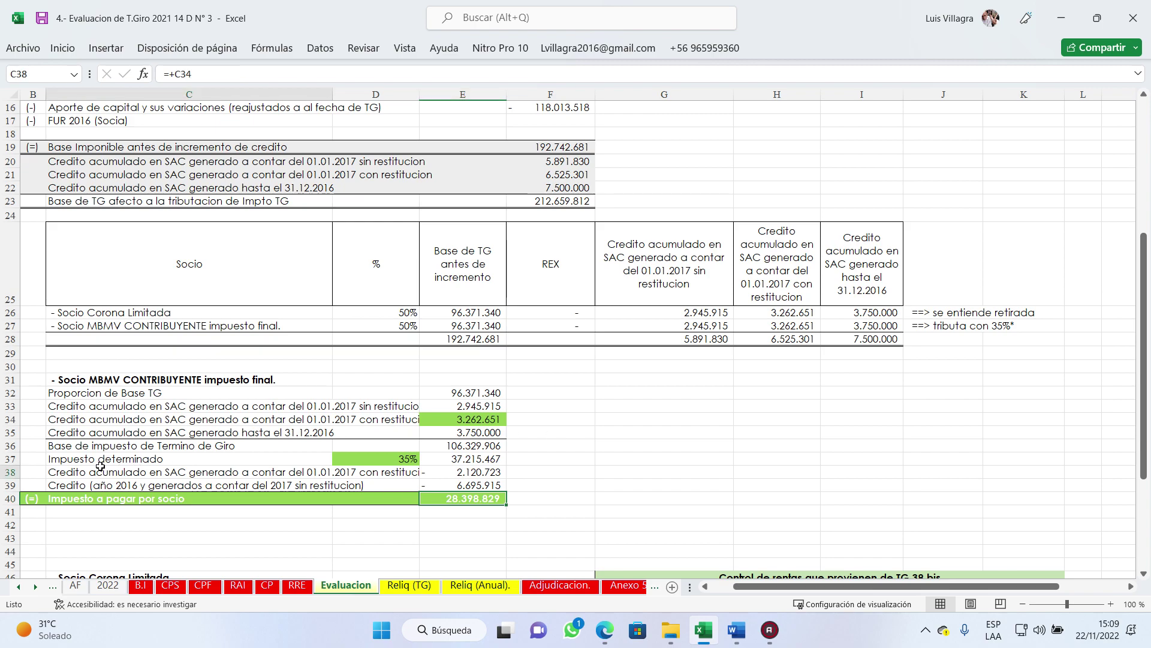
click(106, 458)
click(485, 466)
click(394, 455)
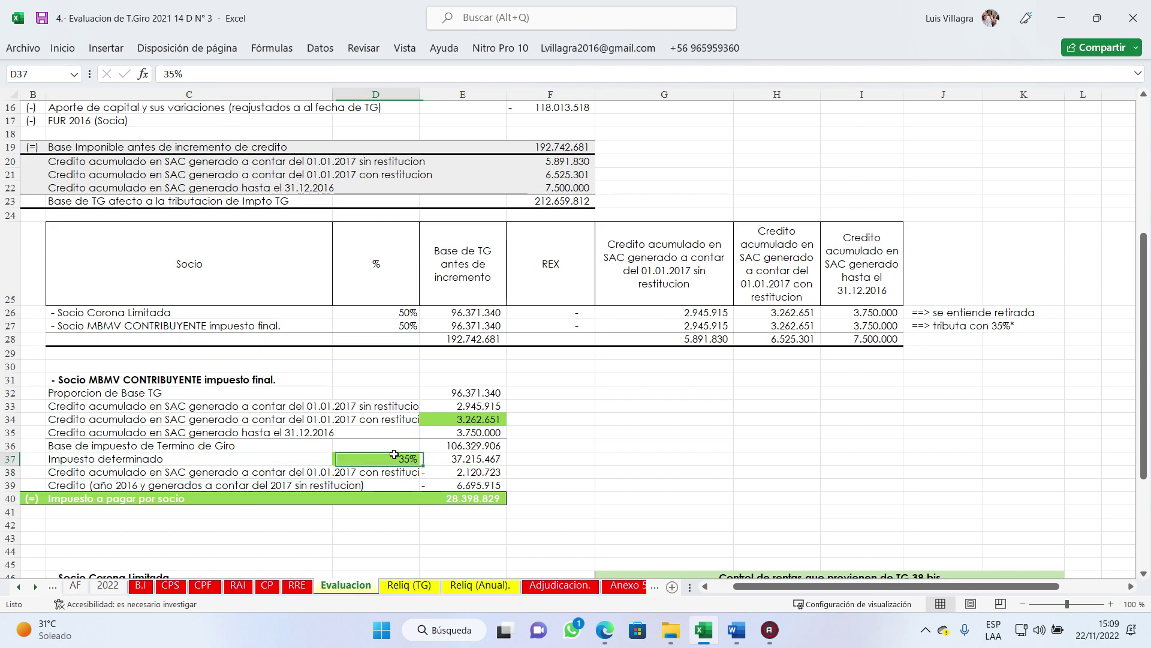
click(467, 458)
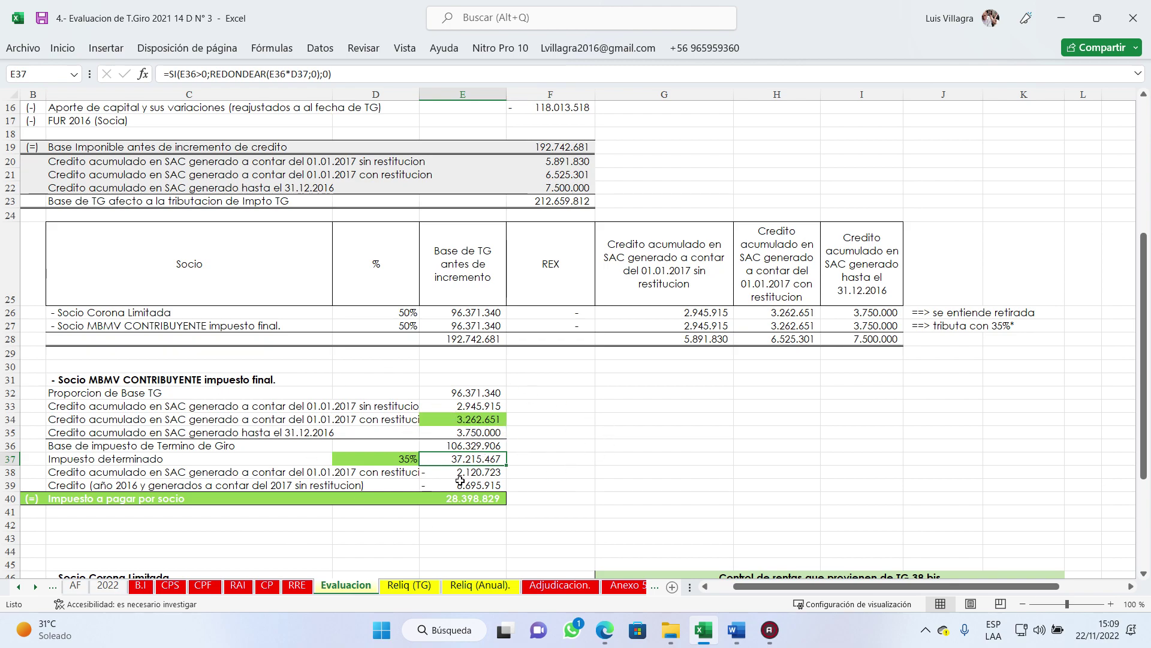
click(120, 459)
click(470, 460)
click(398, 456)
click(489, 460)
click(488, 471)
click(486, 485)
click(483, 499)
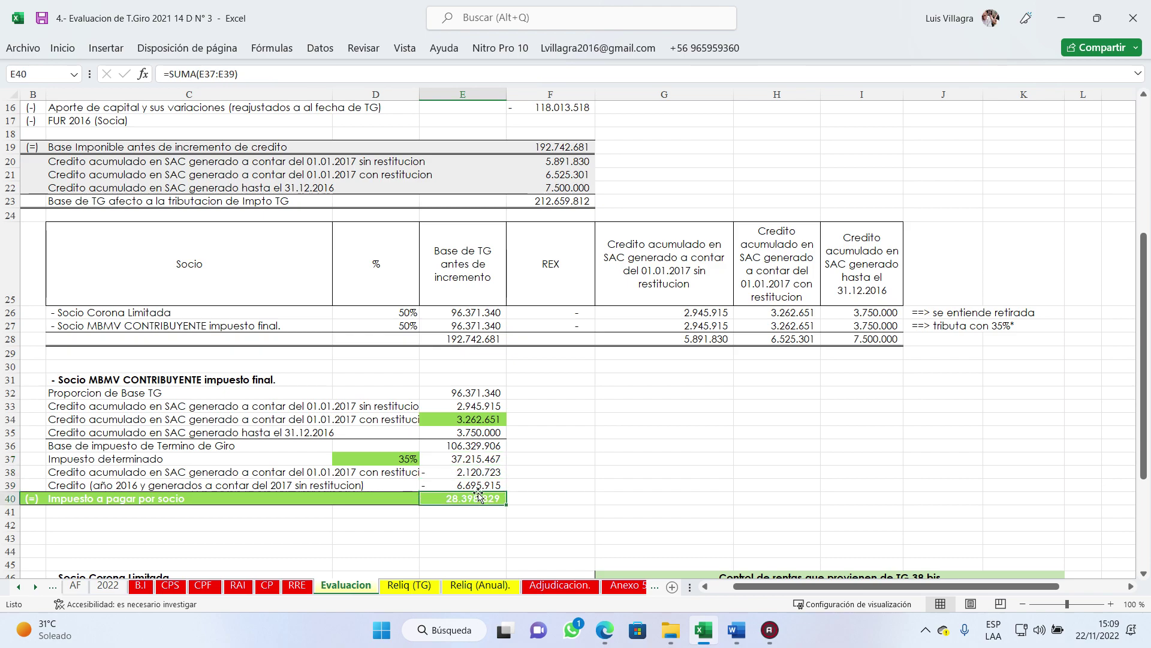
Step: On Reliq (TG), confirm O24 pulls the Evaluacion total and check the 2020 updated tax and column total
click(409, 584)
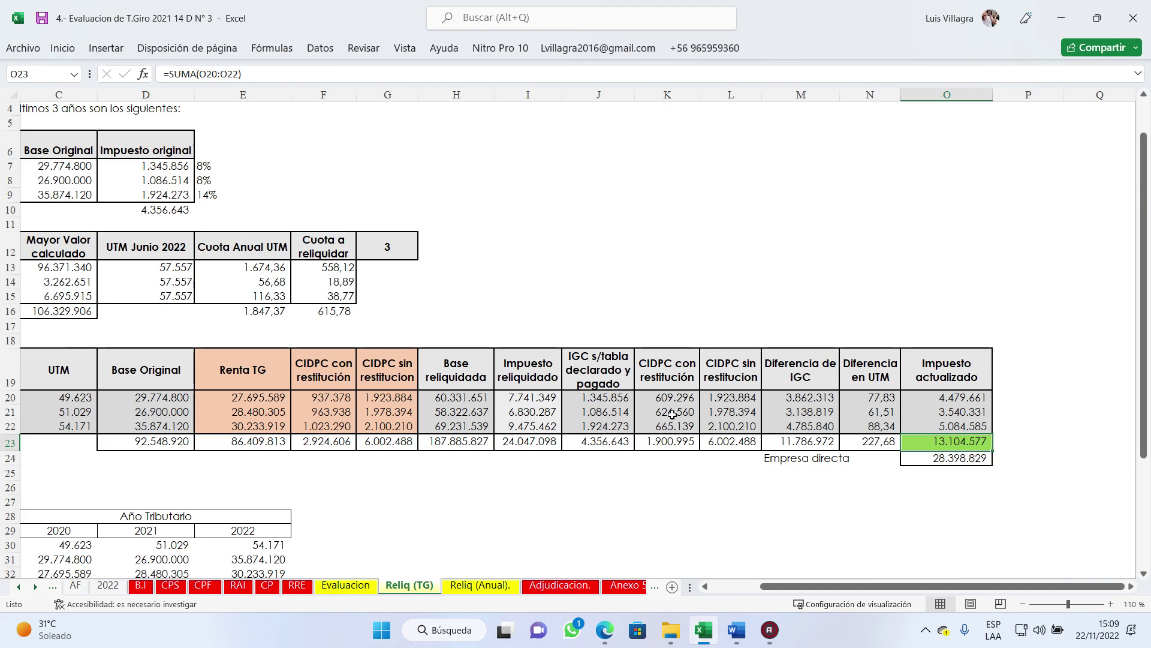
click(983, 457)
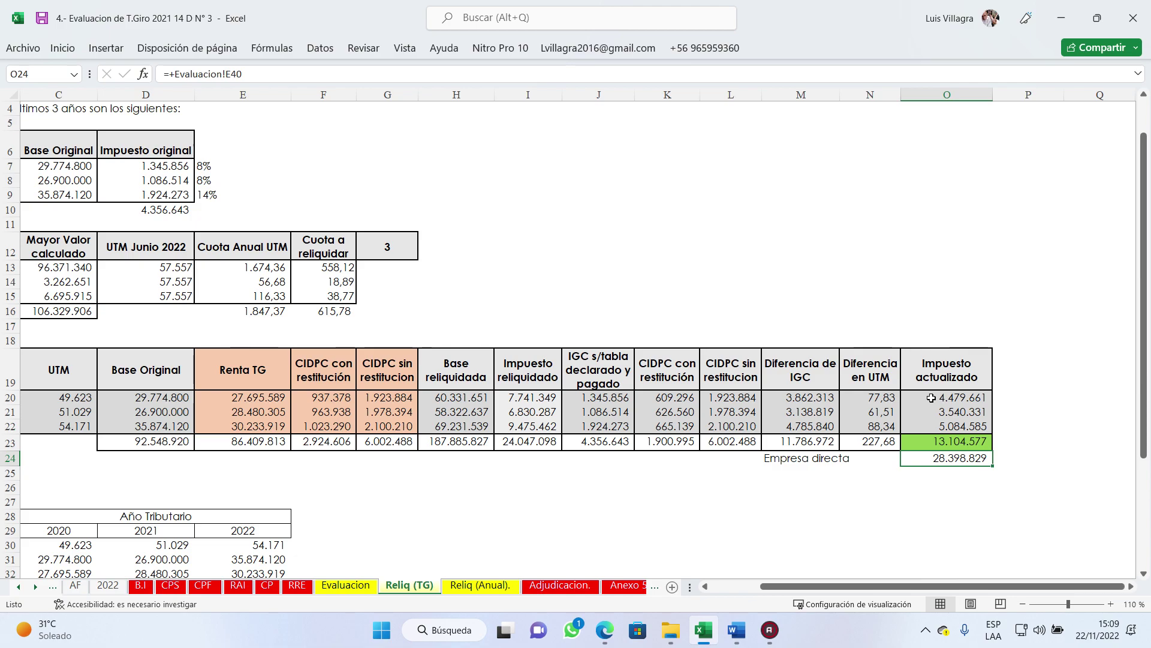
click(932, 397)
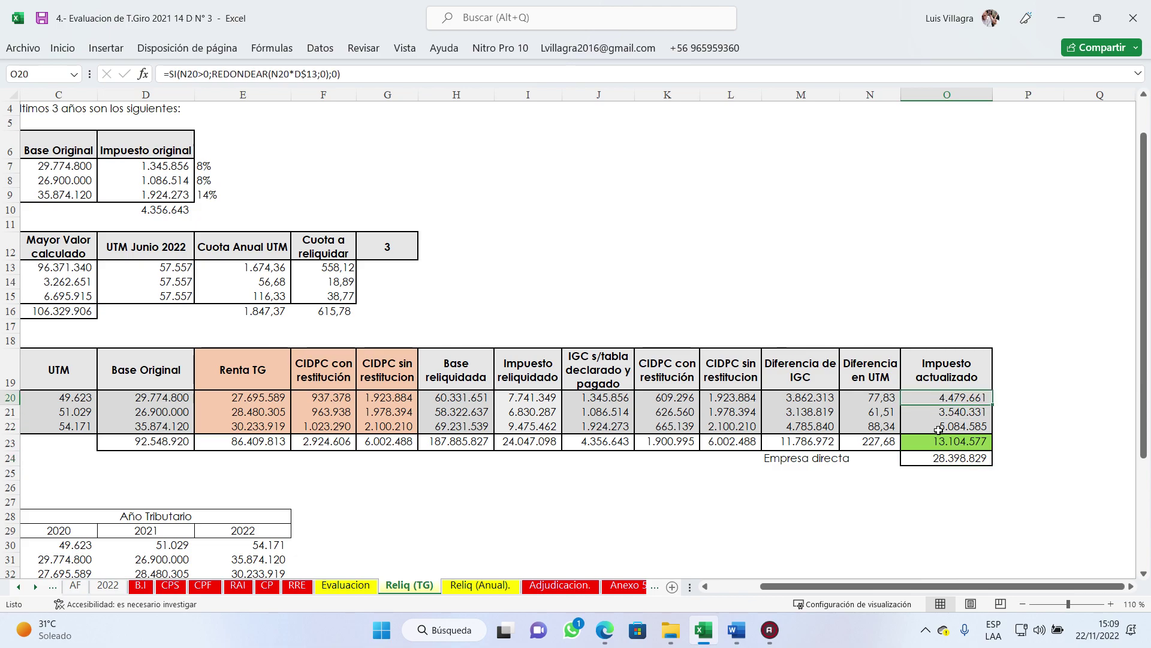
click(942, 441)
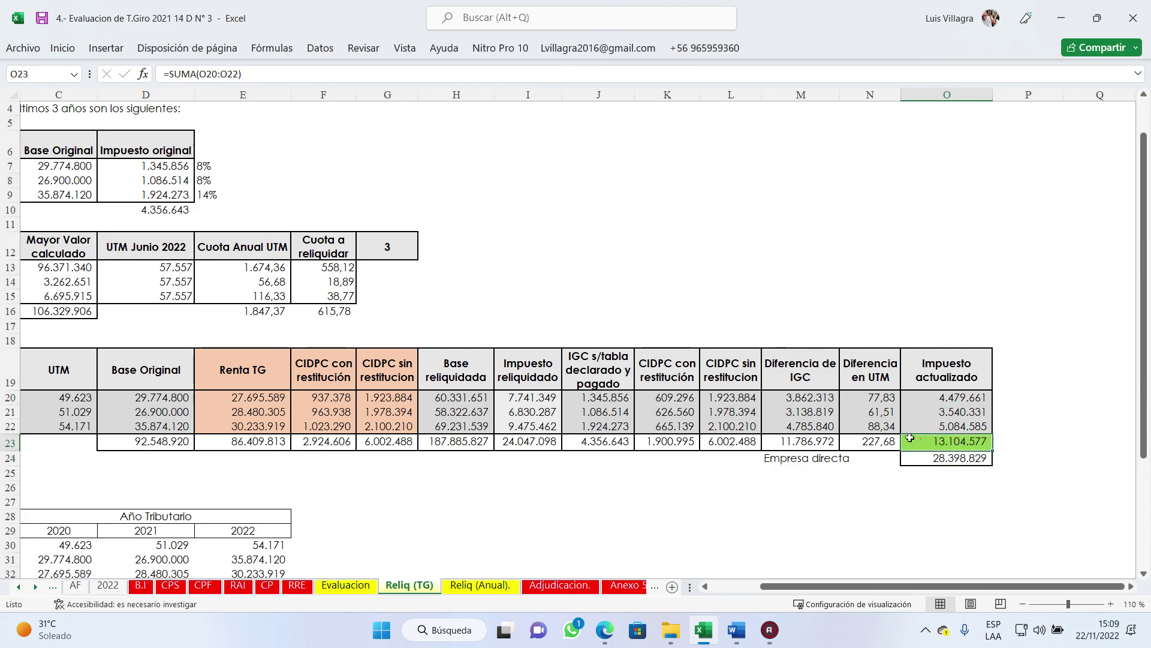
scroll(432, 486, down, 2)
click(452, 589)
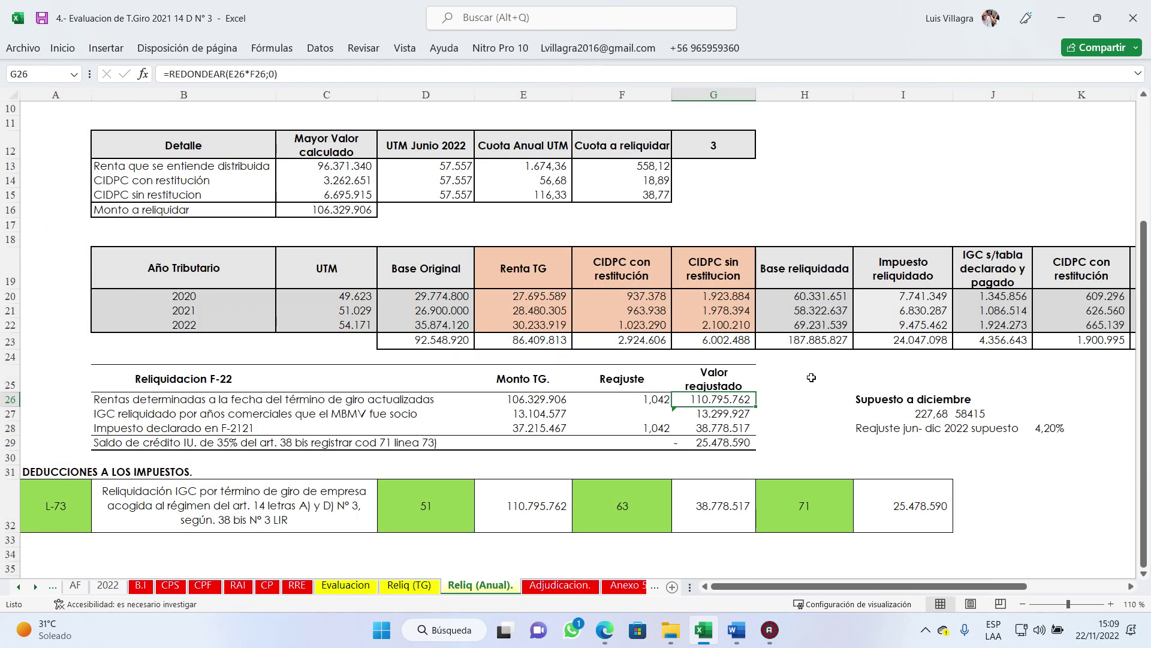
scroll(583, 390, up, 2)
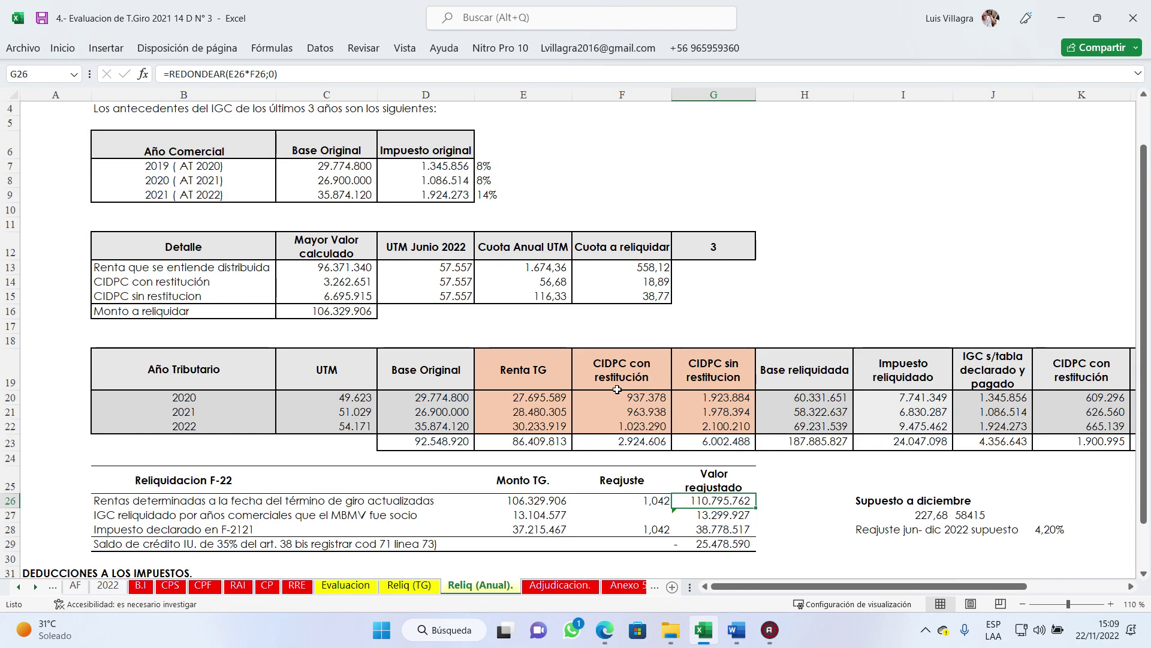
scroll(623, 402, up, 1)
scroll(733, 346, down, 1)
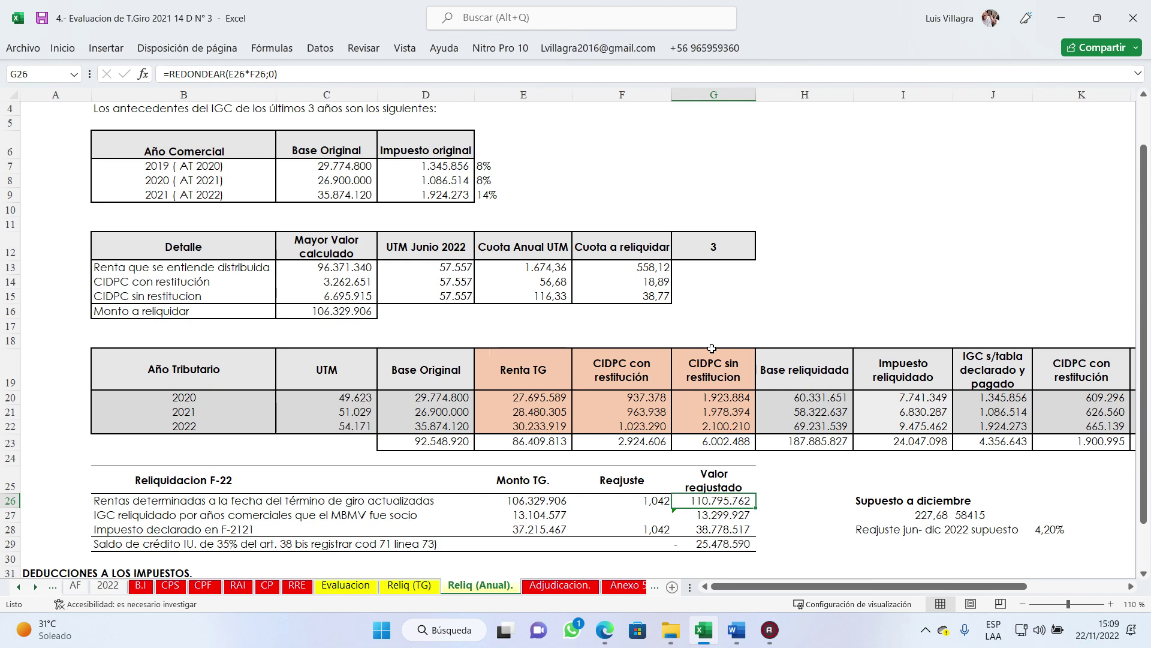
click(532, 397)
key(Right)
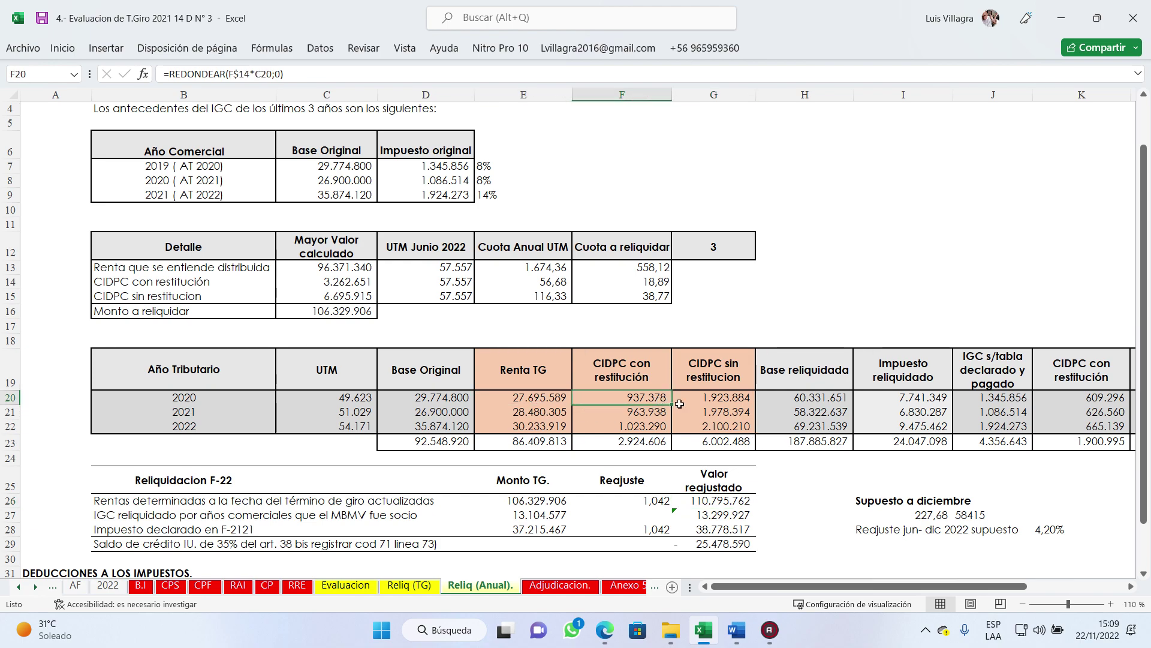
key(Right)
key(Right)
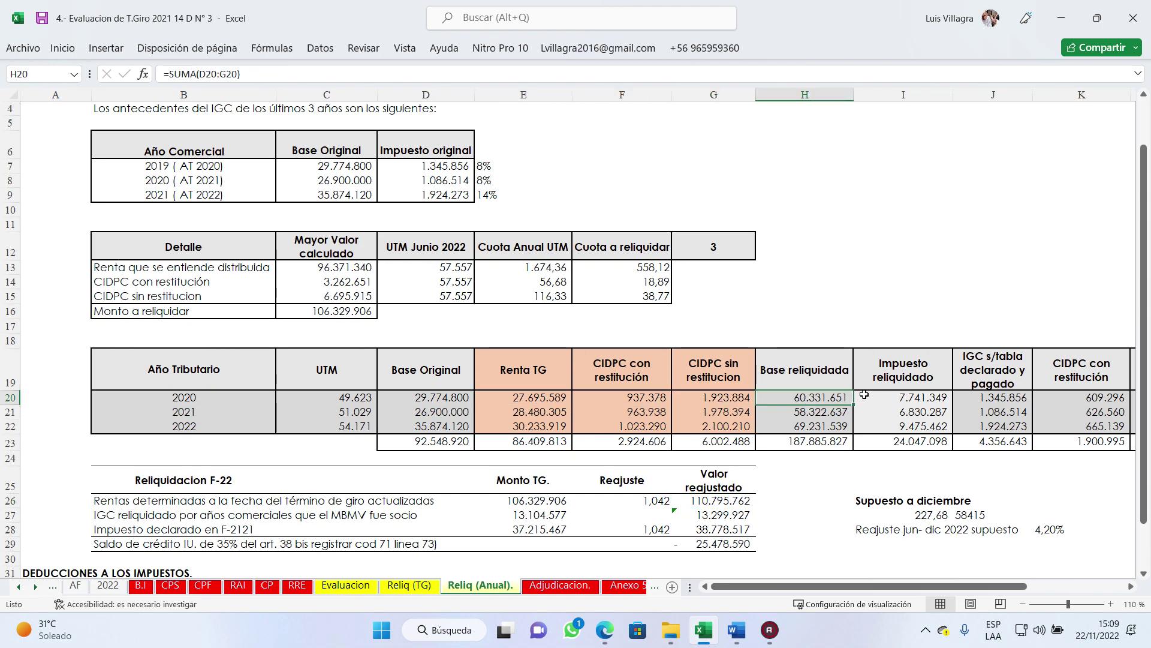
click(409, 585)
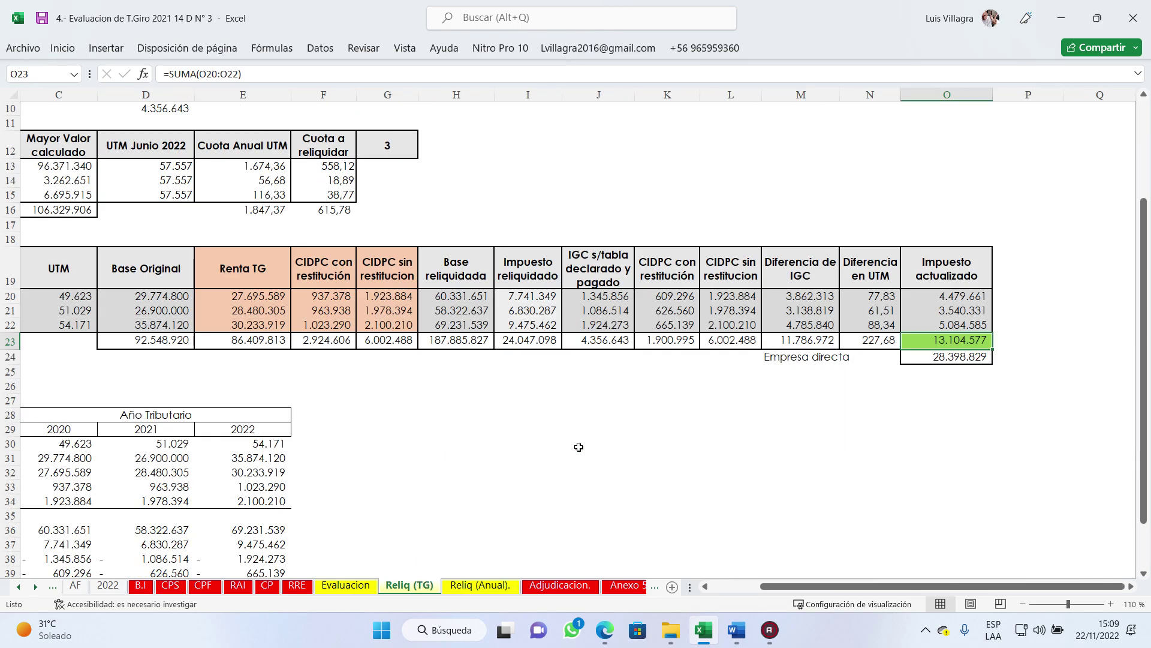
click(457, 274)
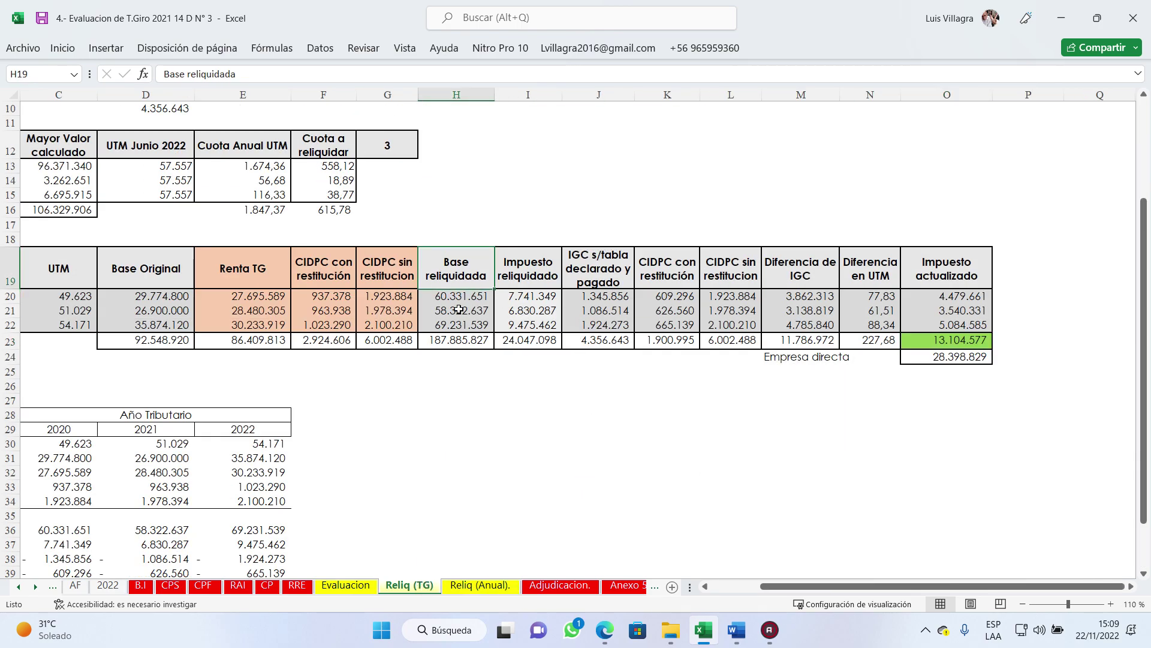
click(468, 343)
click(479, 585)
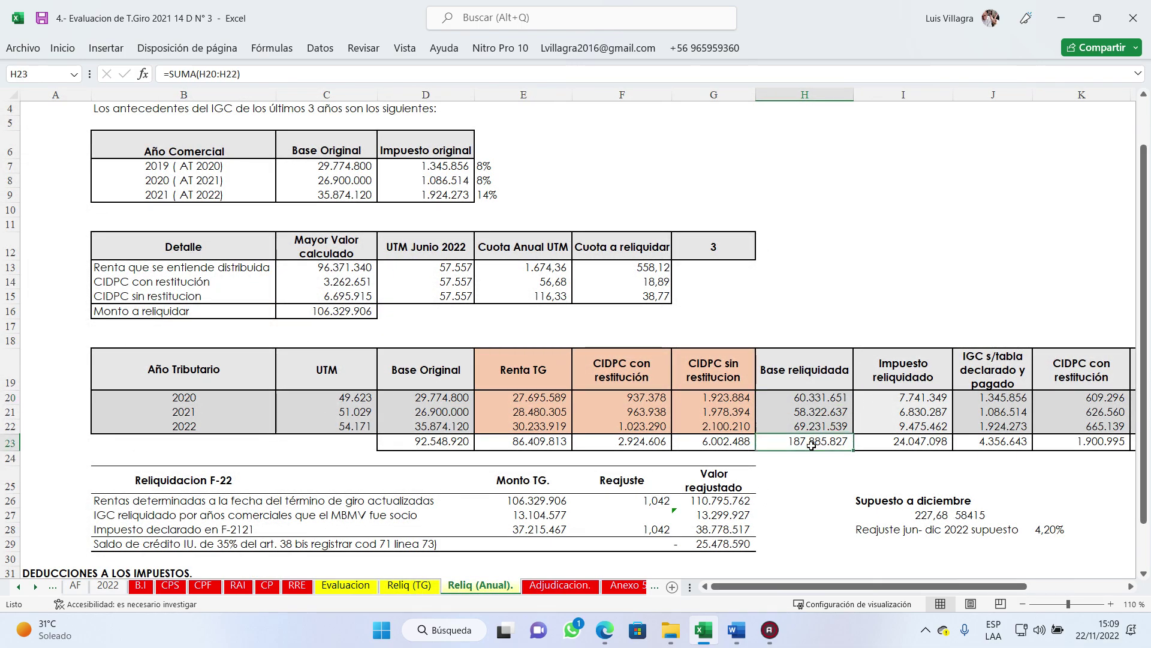
click(410, 585)
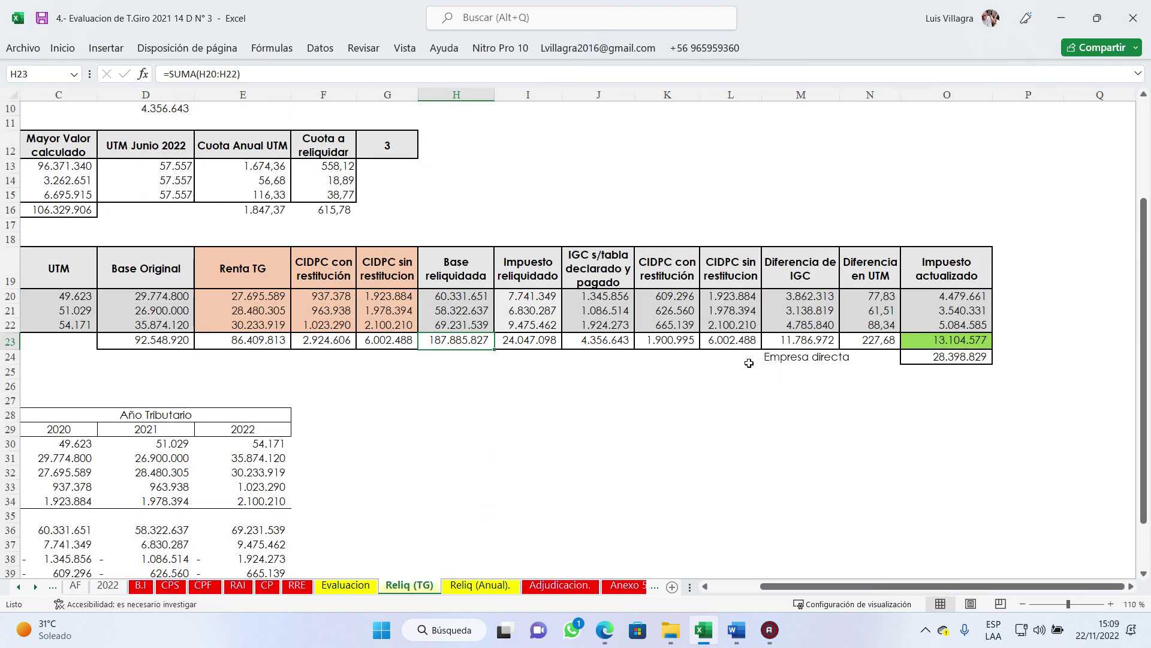
click(479, 585)
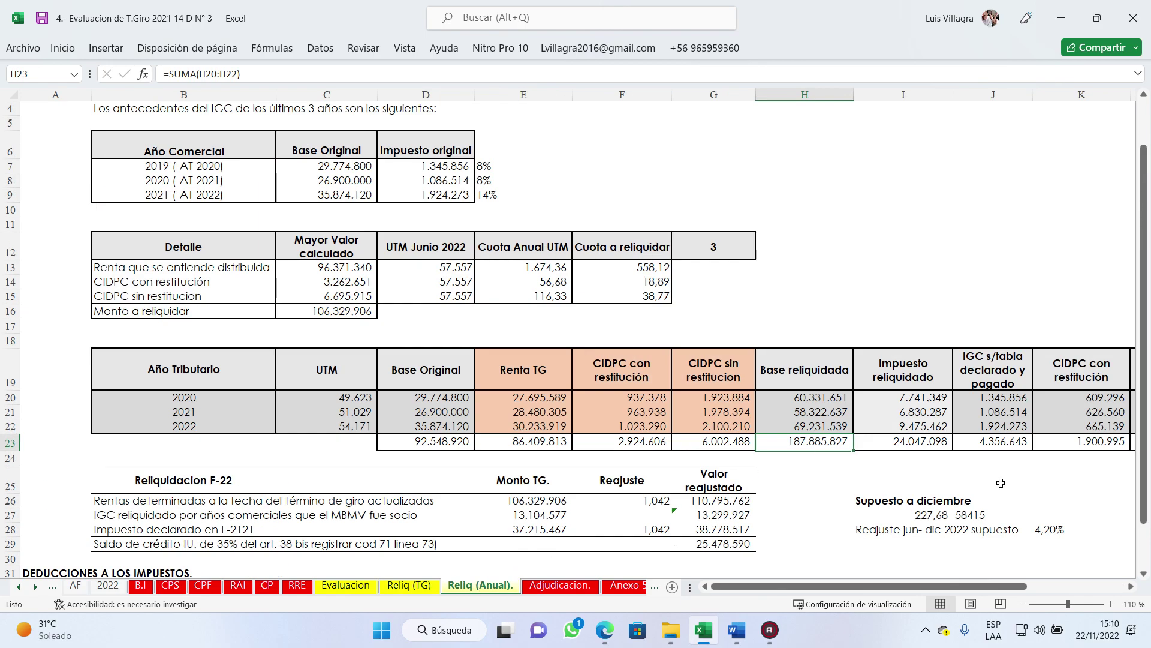
key(Right)
key(Right)
key(Right)
key(Right)
key(Right)
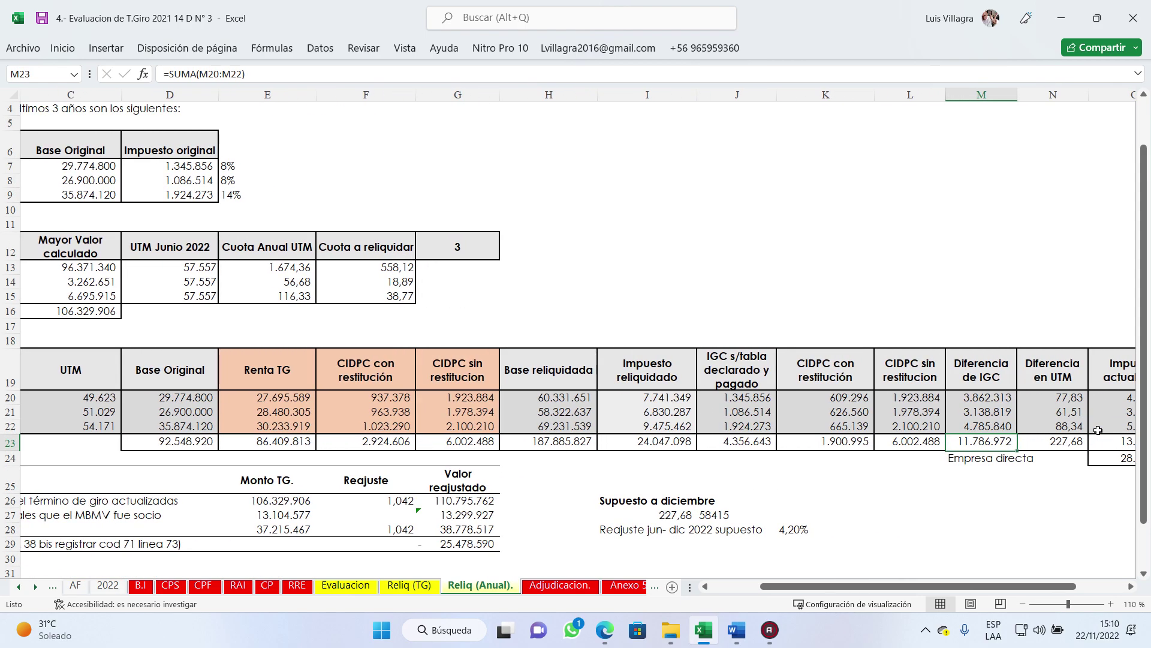
scroll(1097, 430, right, 2)
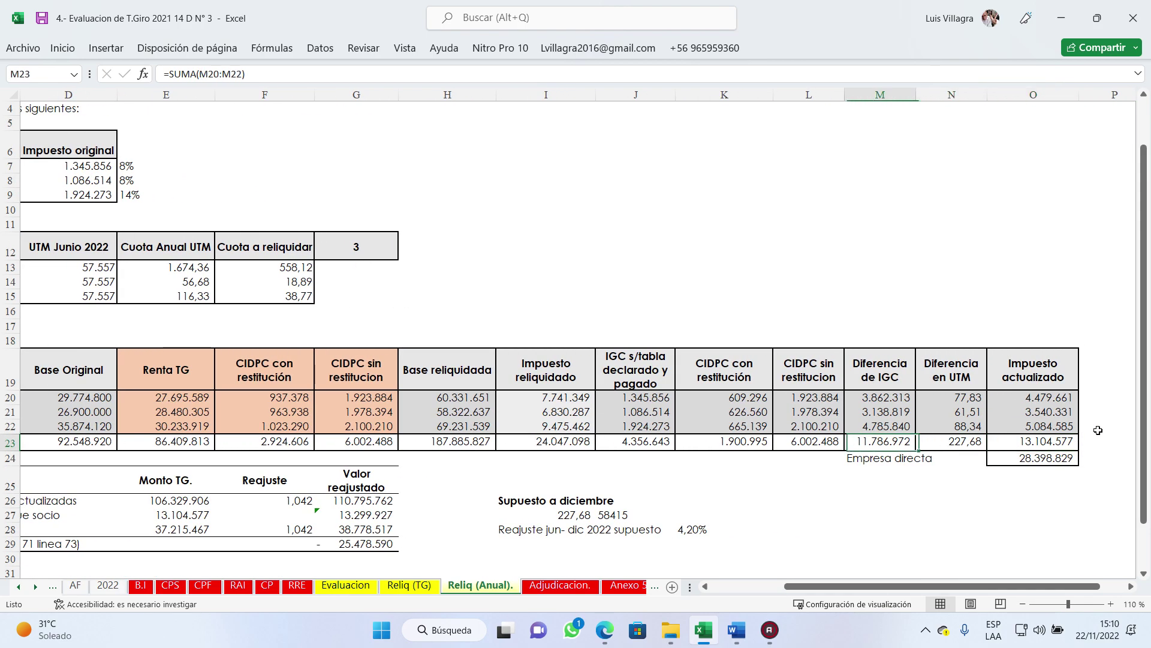
key(Home)
key(Down)
key(Down)
Step: Confirm the row 26 Rentas determinadas Monto TG. in E26 references the C16 amount
key(Down)
key(Down)
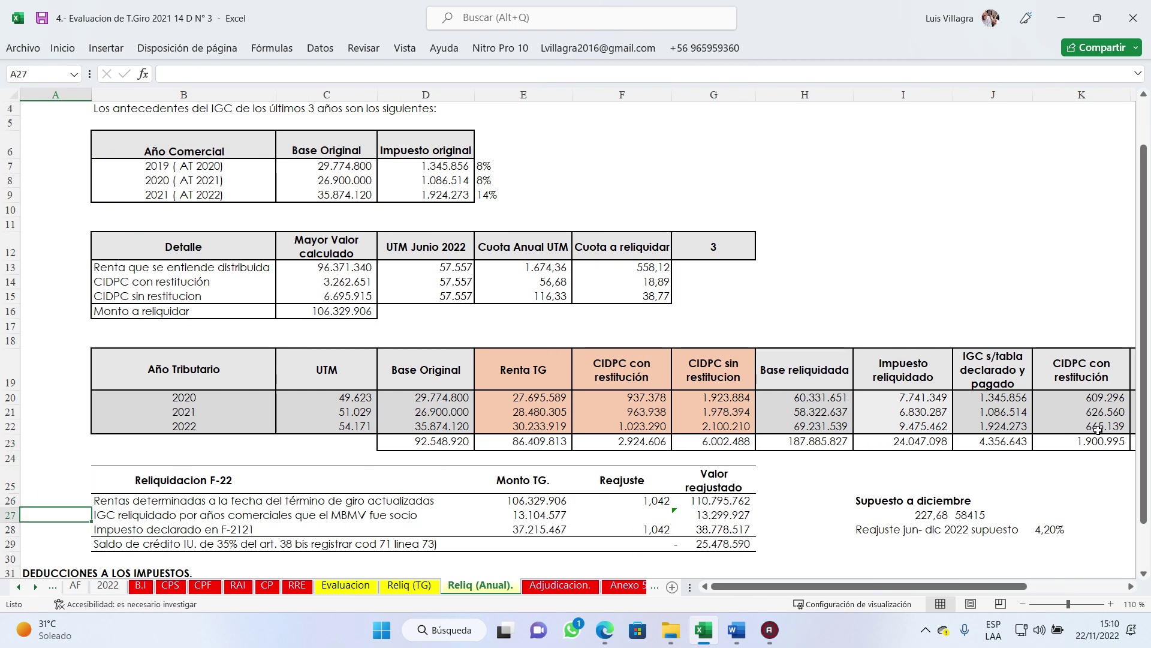
key(Down)
key(Down)
key(Down)
key(Down)
key(Down)
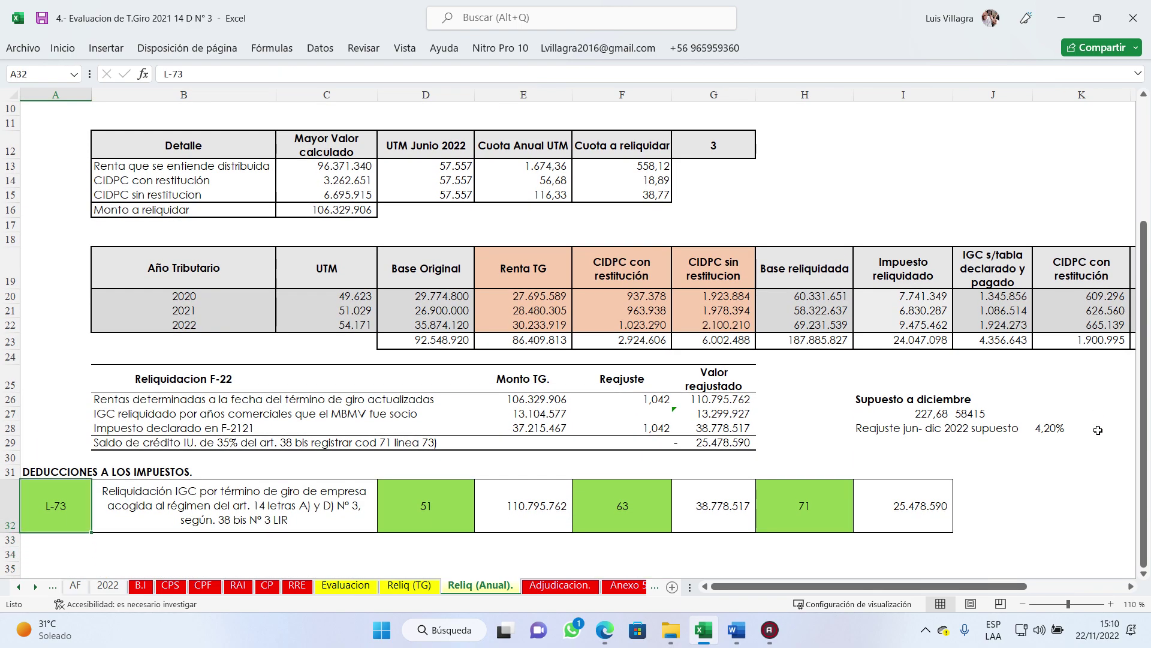
key(Up)
key(Up)
key(Up)
key(Up)
key(Up)
key(Up)
key(Right)
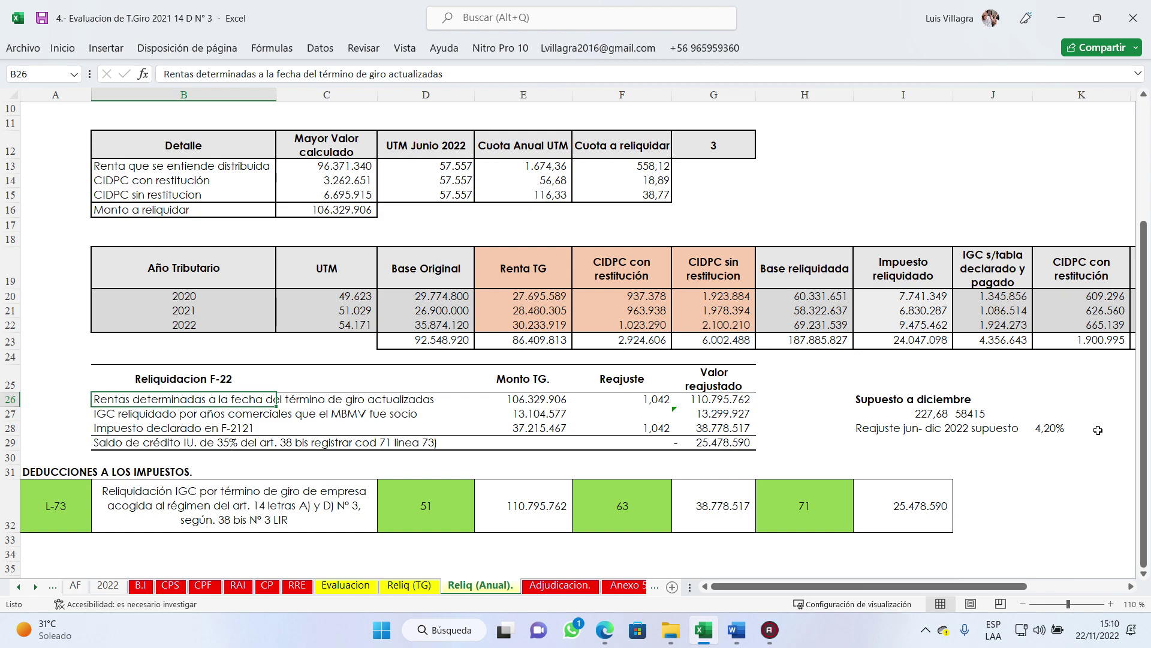
key(Right)
key(Right)
key(Right)
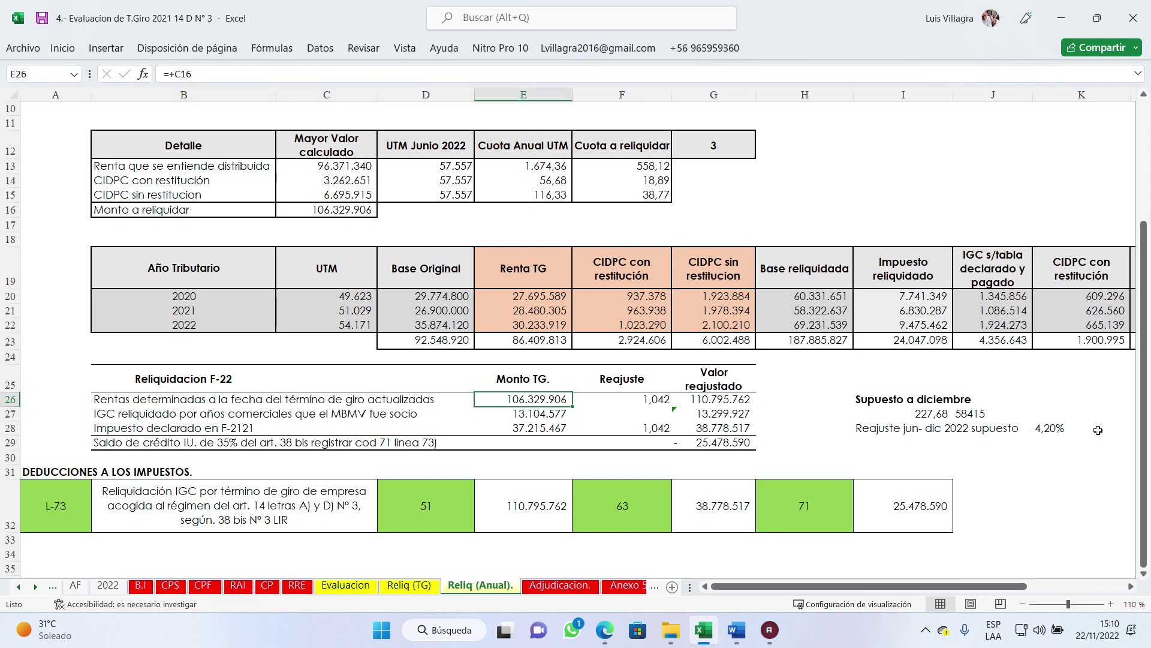
scroll(1137, 389, up, 1)
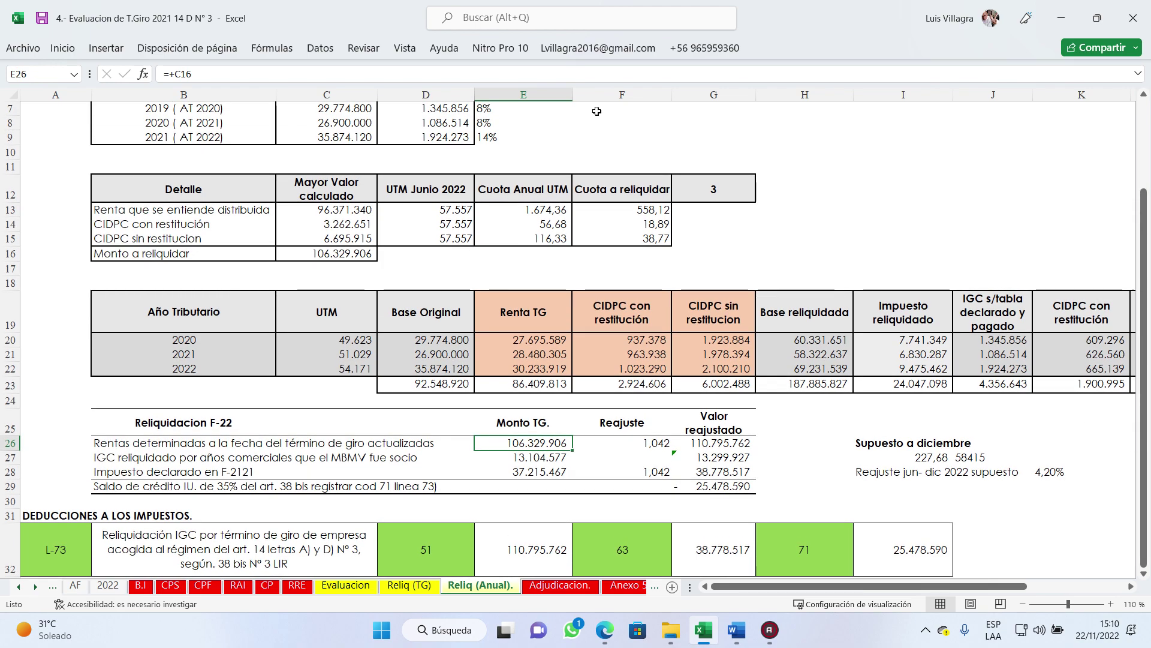
key(F2)
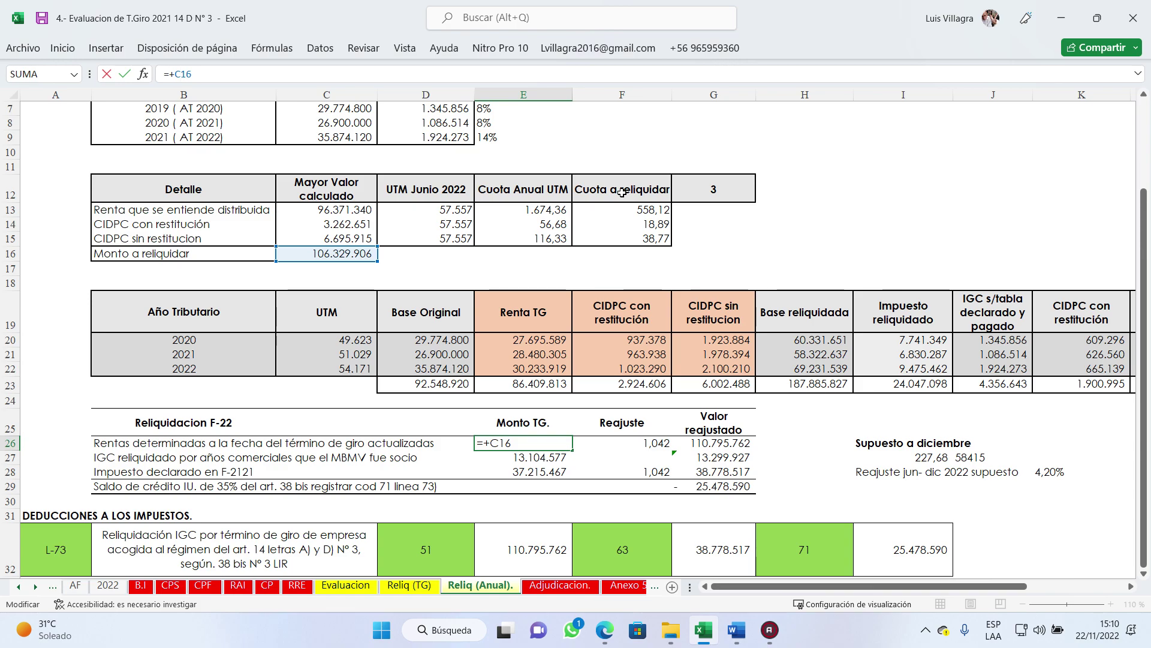
scroll(622, 192, up, 2)
scroll(622, 192, down, 2)
scroll(622, 192, down, 3)
scroll(622, 193, up, 1)
key(Escape)
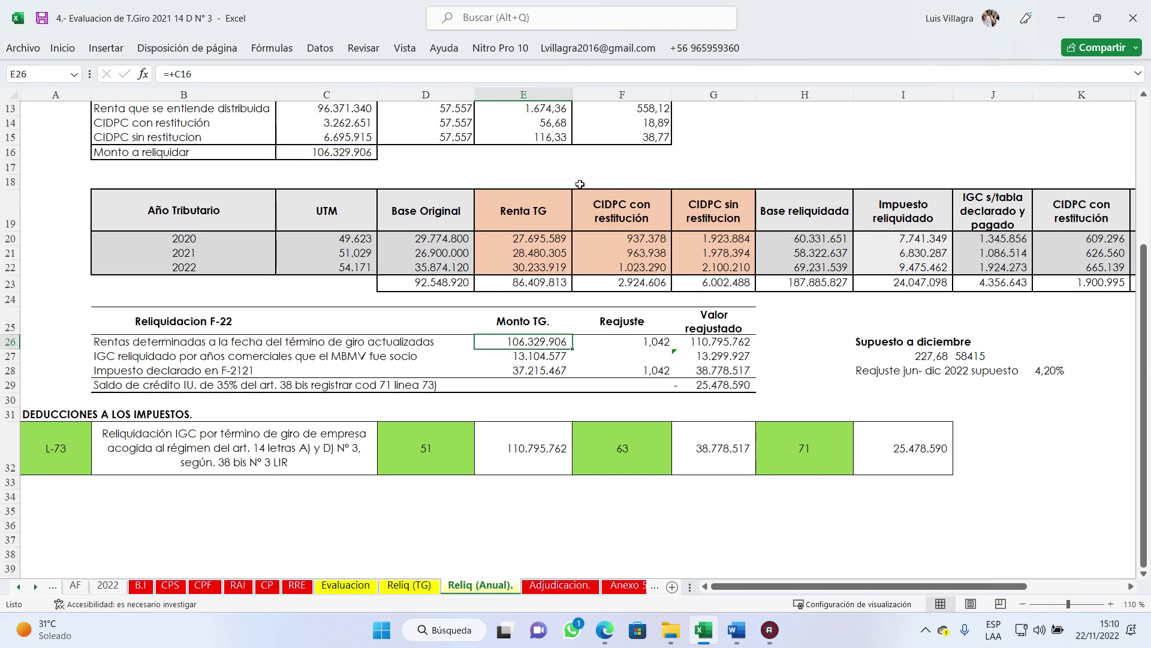
Step: Check the 1,042 Reajuste factor, the 4,20% jun-dic 2022 assumption and G26's Valor reajustado formula
click(655, 340)
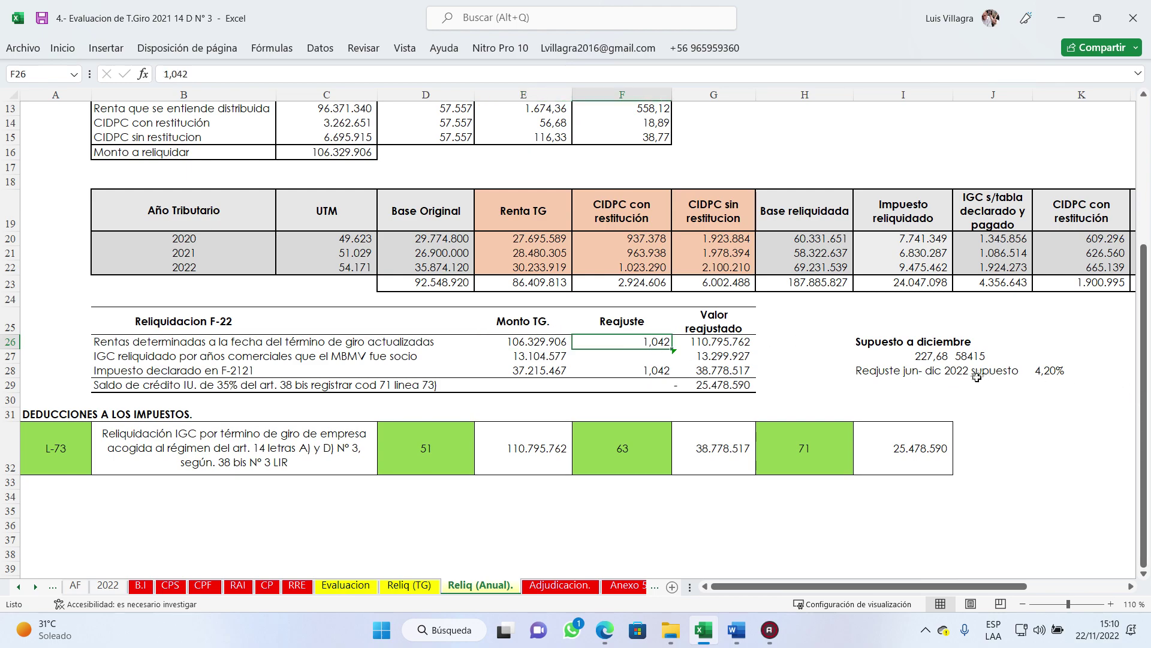
click(877, 372)
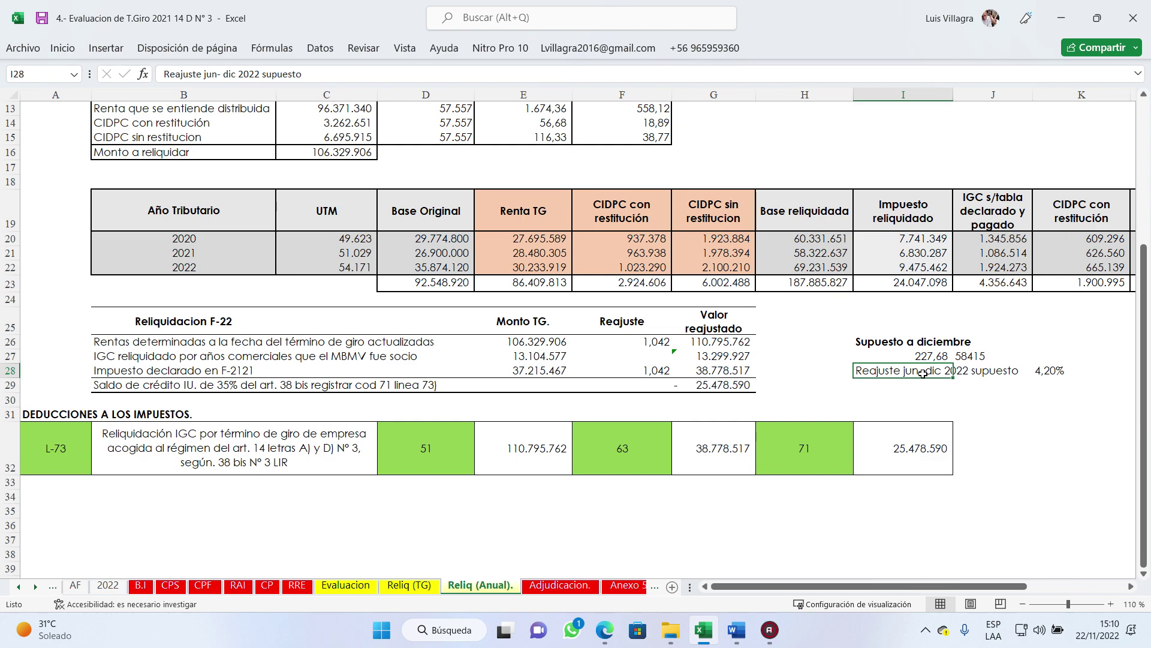
click(1058, 371)
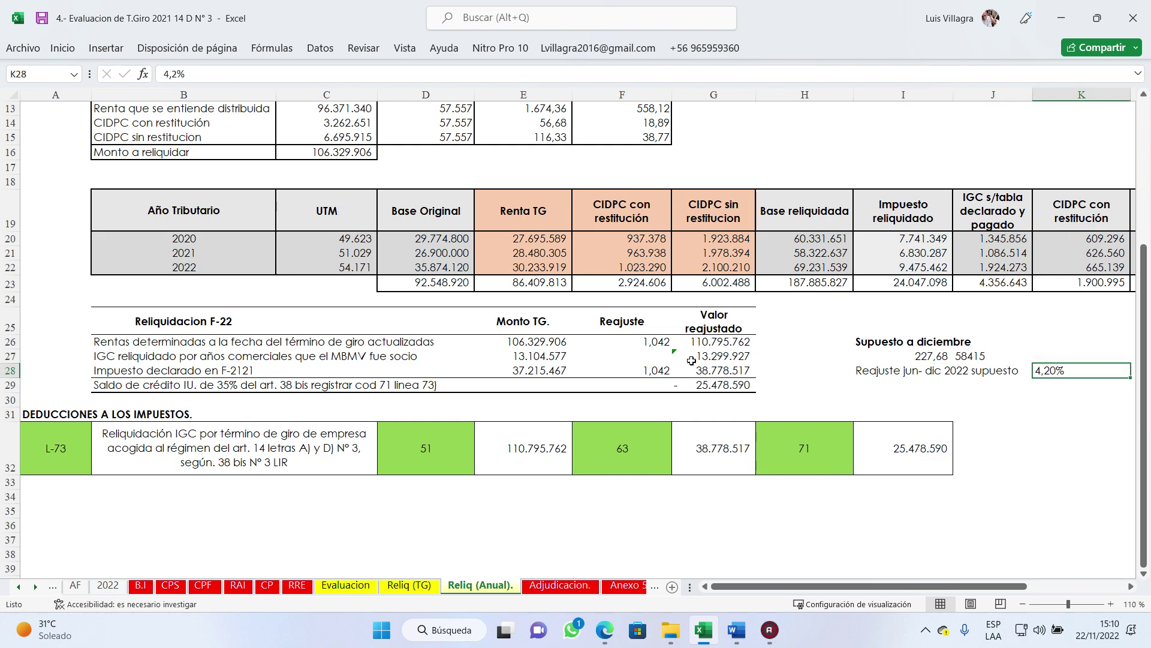
click(657, 343)
click(723, 343)
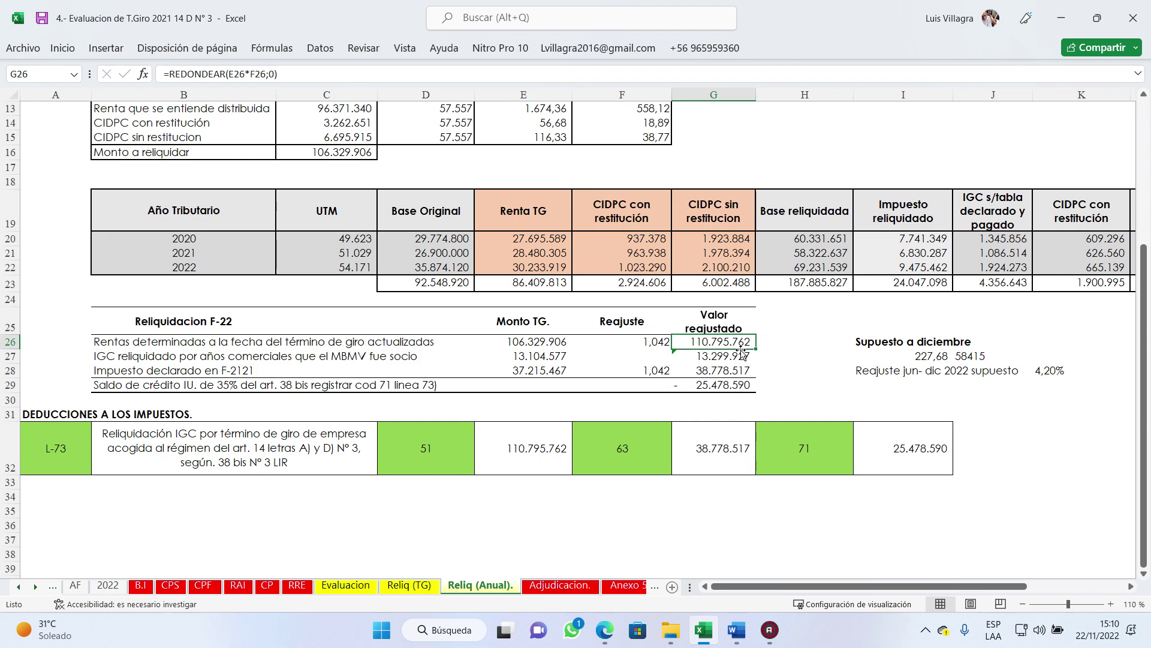
click(546, 344)
click(747, 347)
Step: Inspect rows 27–28 formulas and trace the F-2121 declared tax to Evaluacion cell E37
click(142, 357)
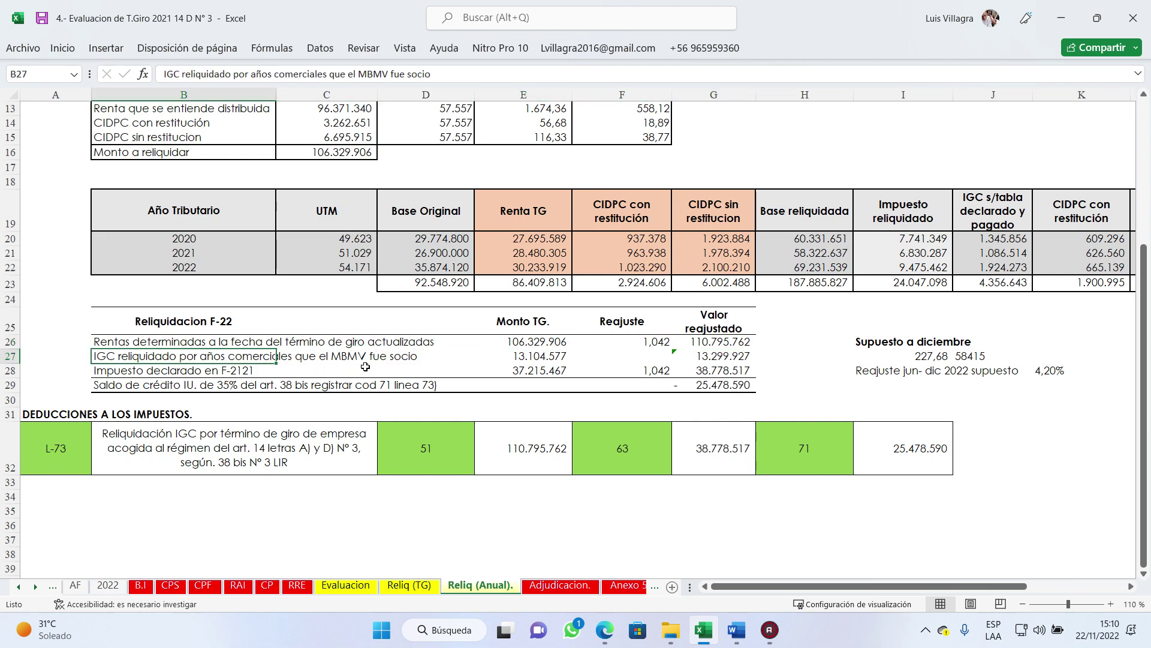
click(407, 358)
click(520, 358)
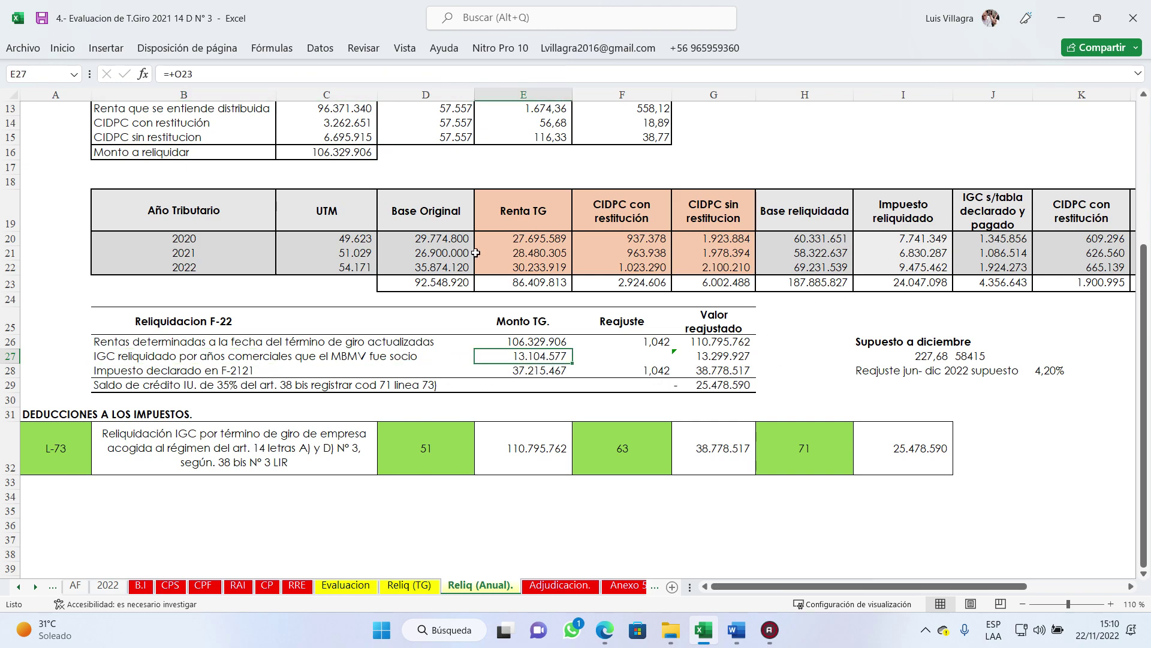
click(715, 357)
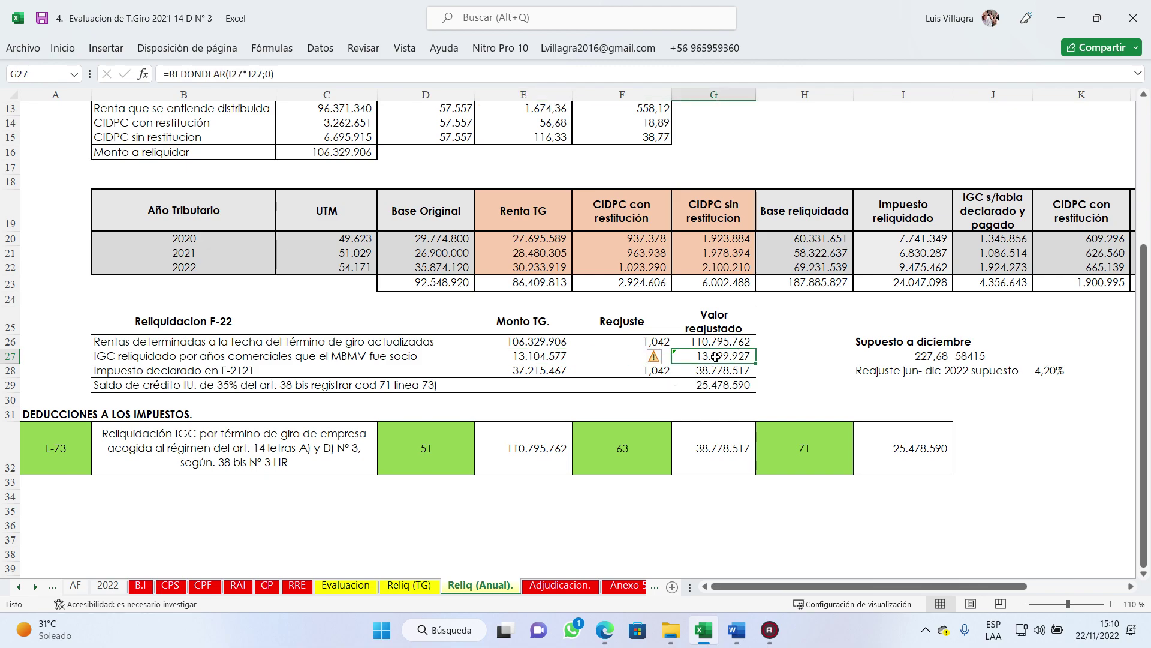
click(132, 372)
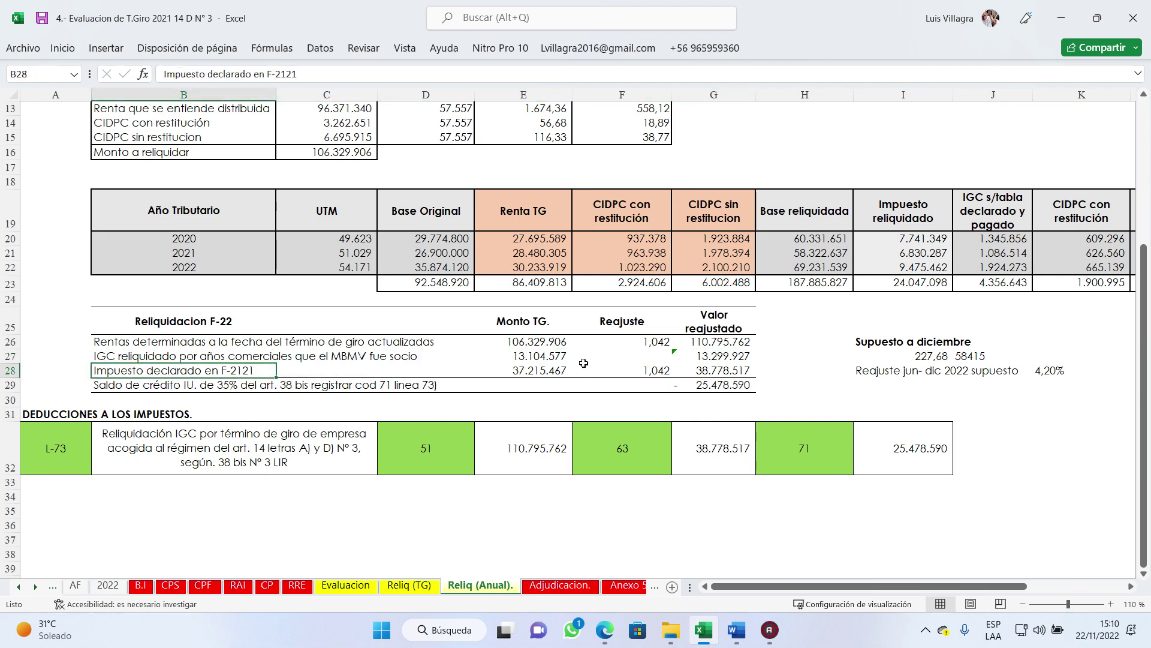
click(724, 372)
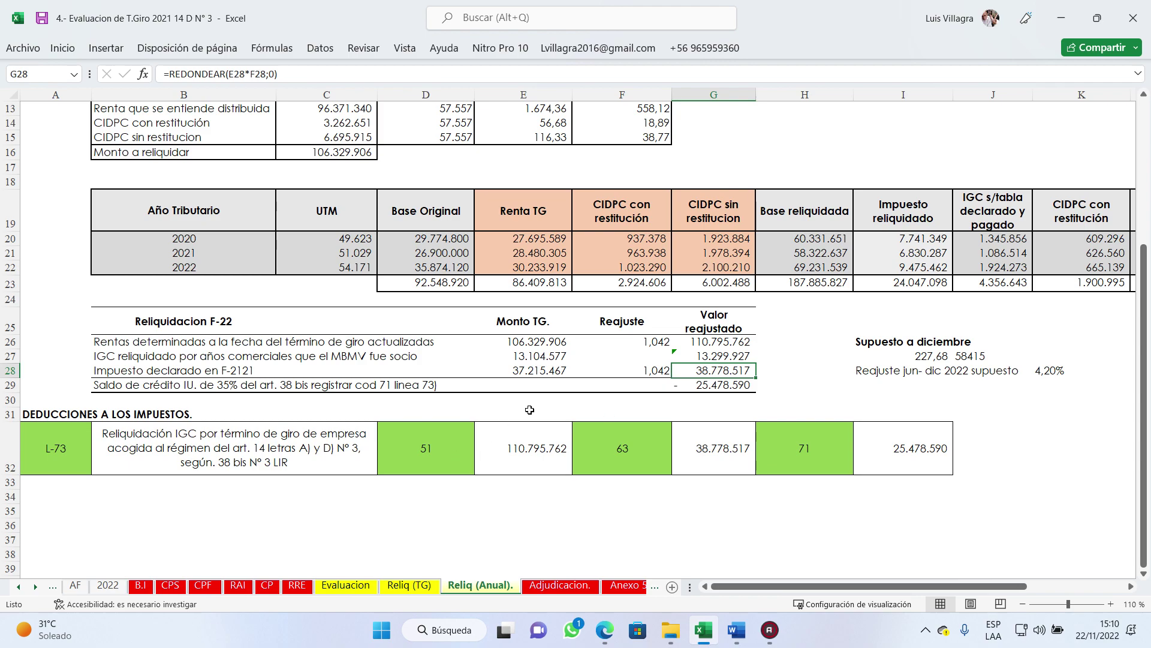
click(530, 371)
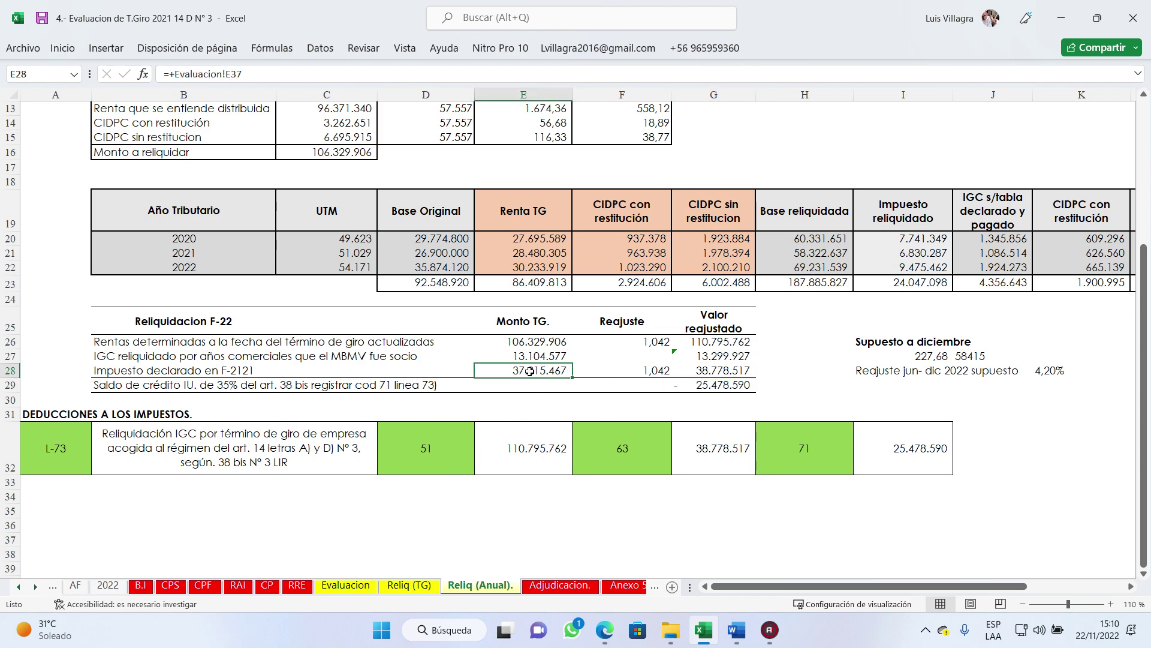
click(219, 73)
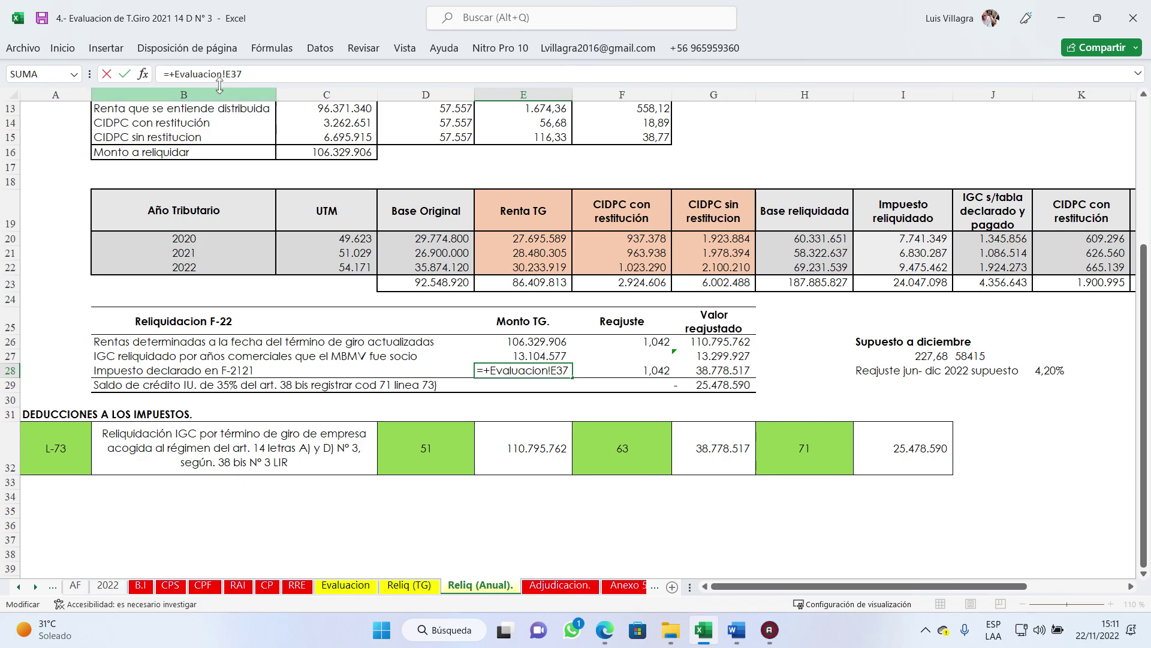
click(124, 74)
click(357, 591)
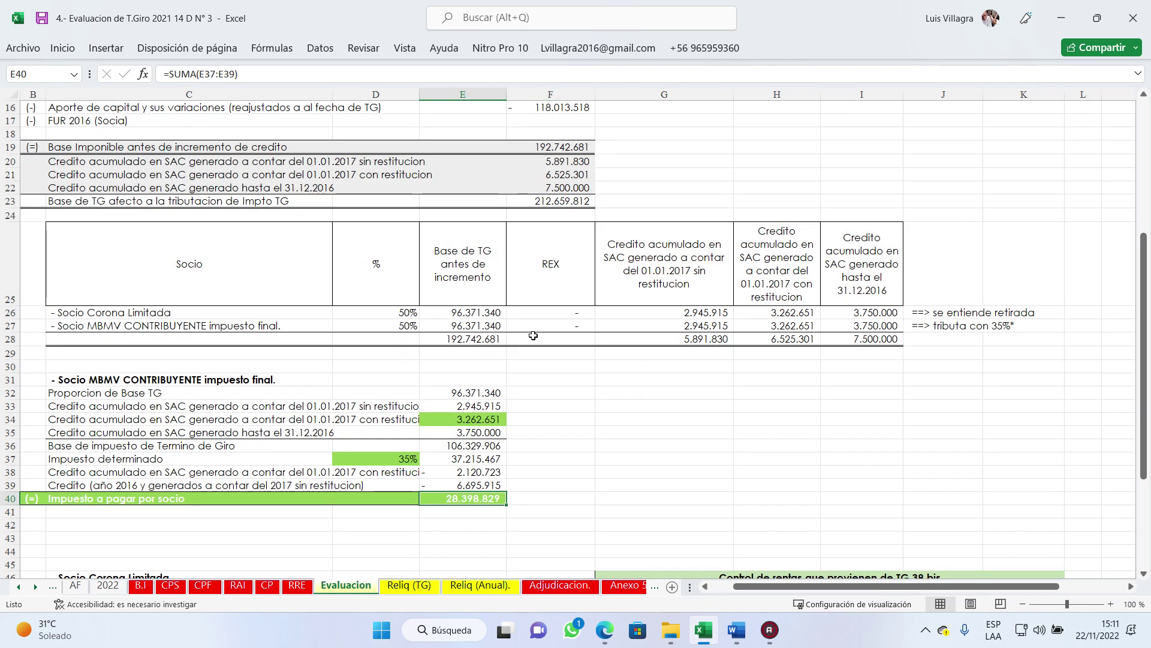
Step: Compare Evaluacion's 37.215.467 Impuesto determinado with the declared tax on Reliq (Anual)
click(483, 588)
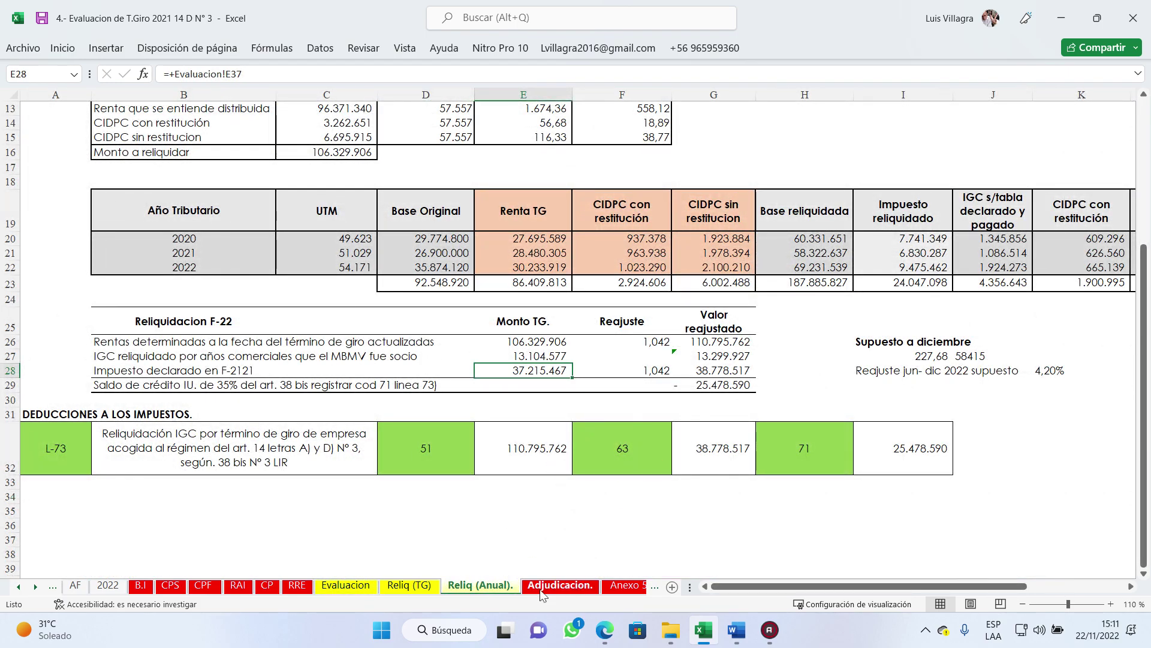
click(545, 588)
click(351, 586)
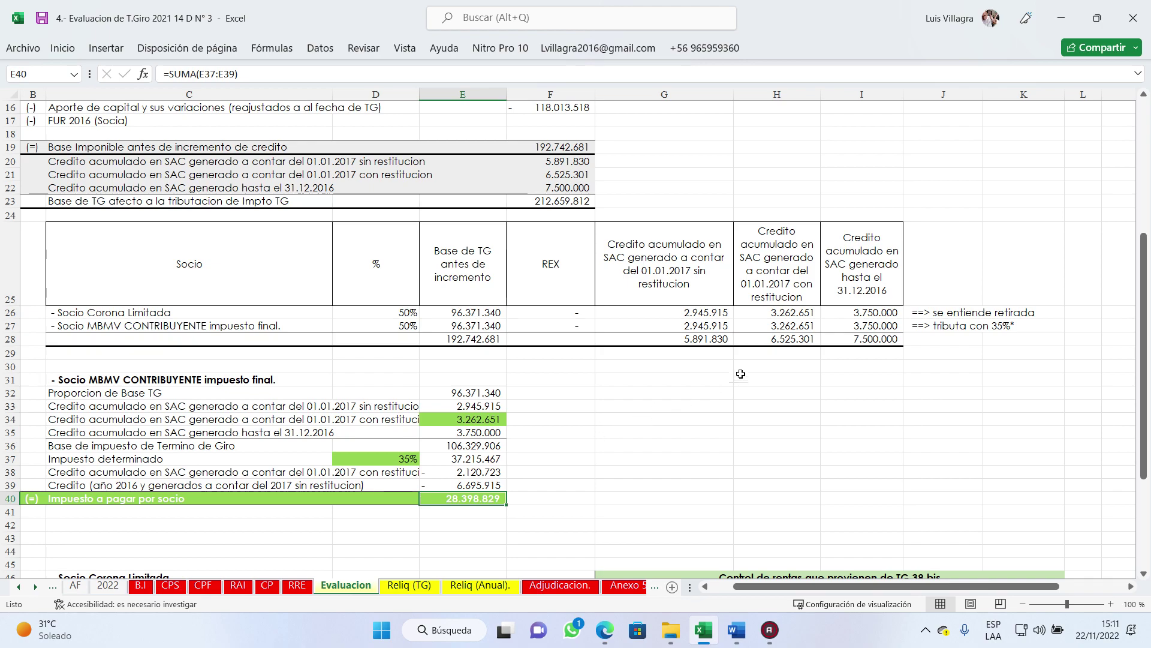
scroll(741, 374, up, 1)
scroll(741, 371, up, 2)
scroll(741, 366, up, 1)
scroll(742, 361, up, 1)
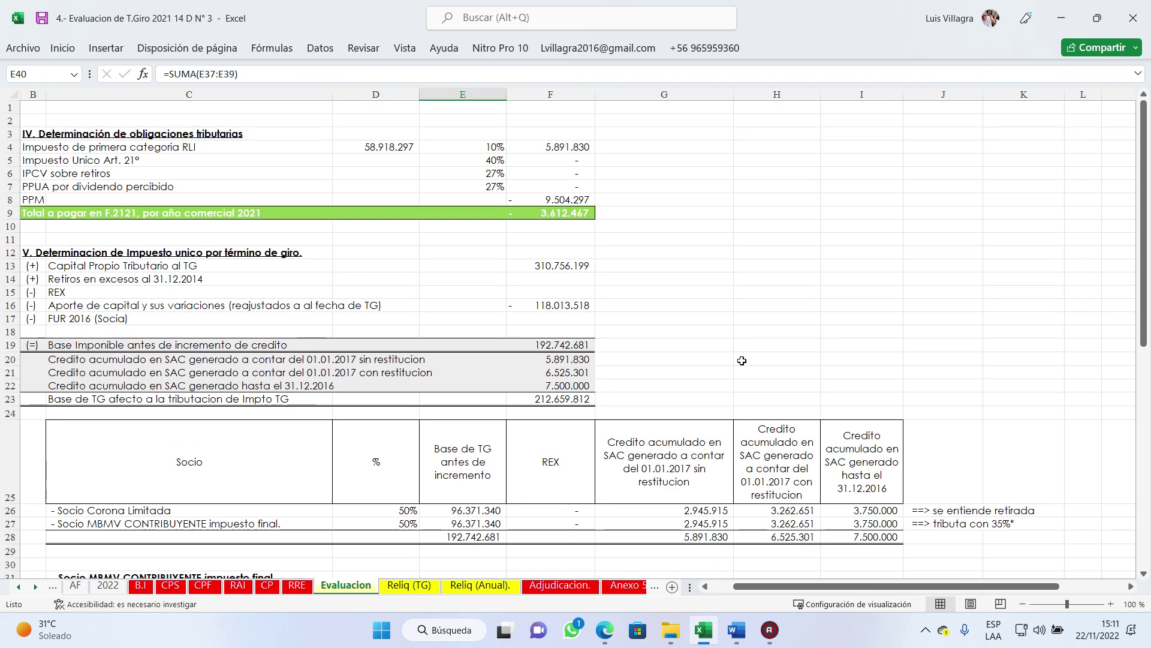
scroll(742, 360, down, 1)
scroll(741, 360, down, 1)
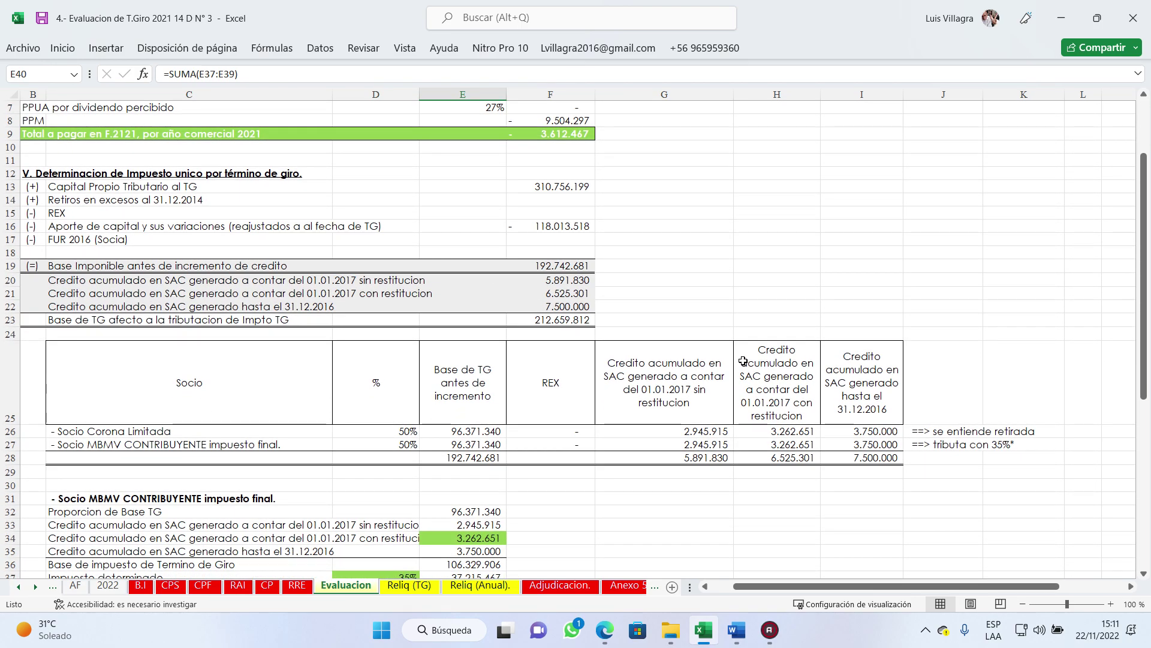
scroll(742, 358, down, 1)
scroll(739, 356, down, 1)
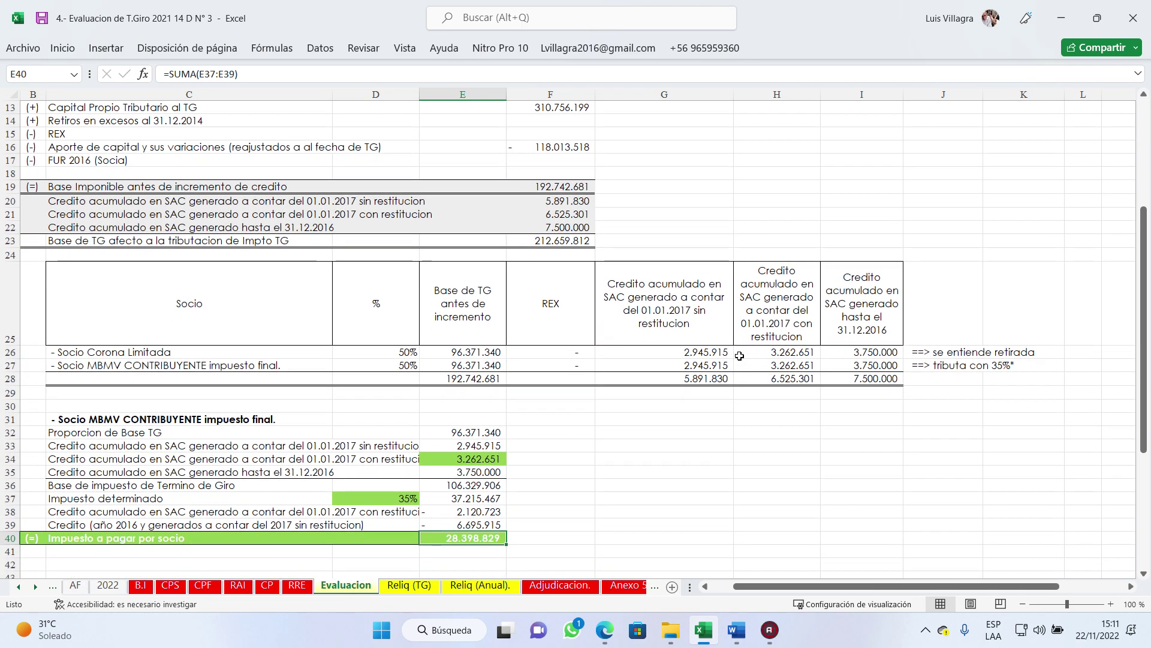
click(494, 590)
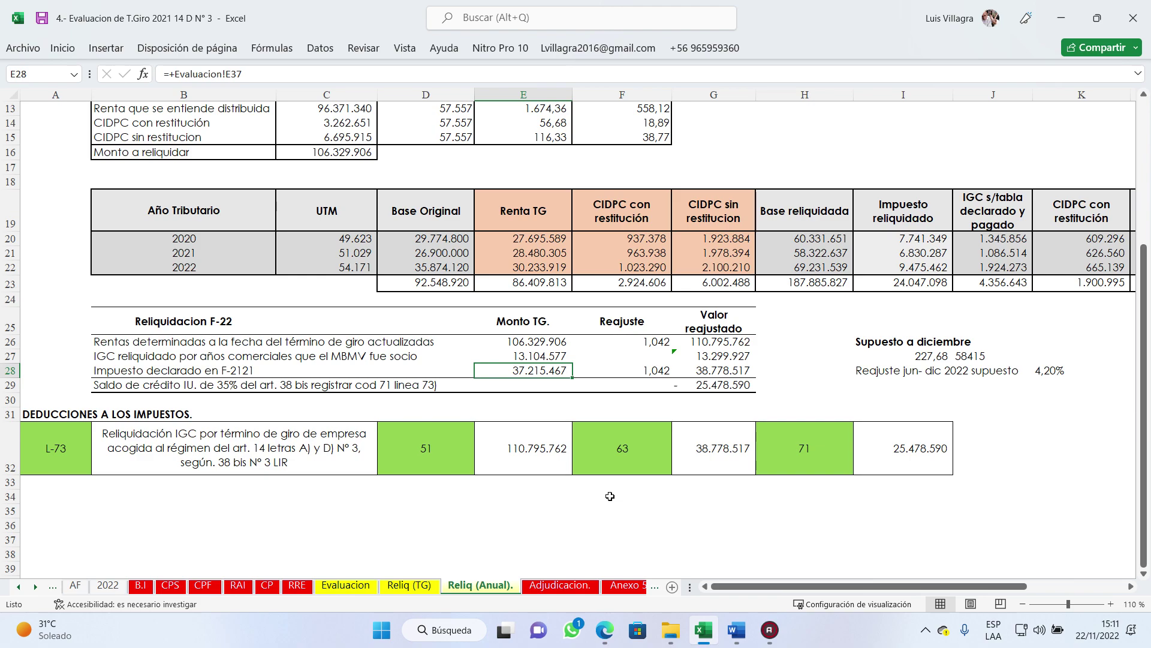
Step: Insert a blank column before column A on the Reliq (Anual) sheet
scroll(613, 494, up, 2)
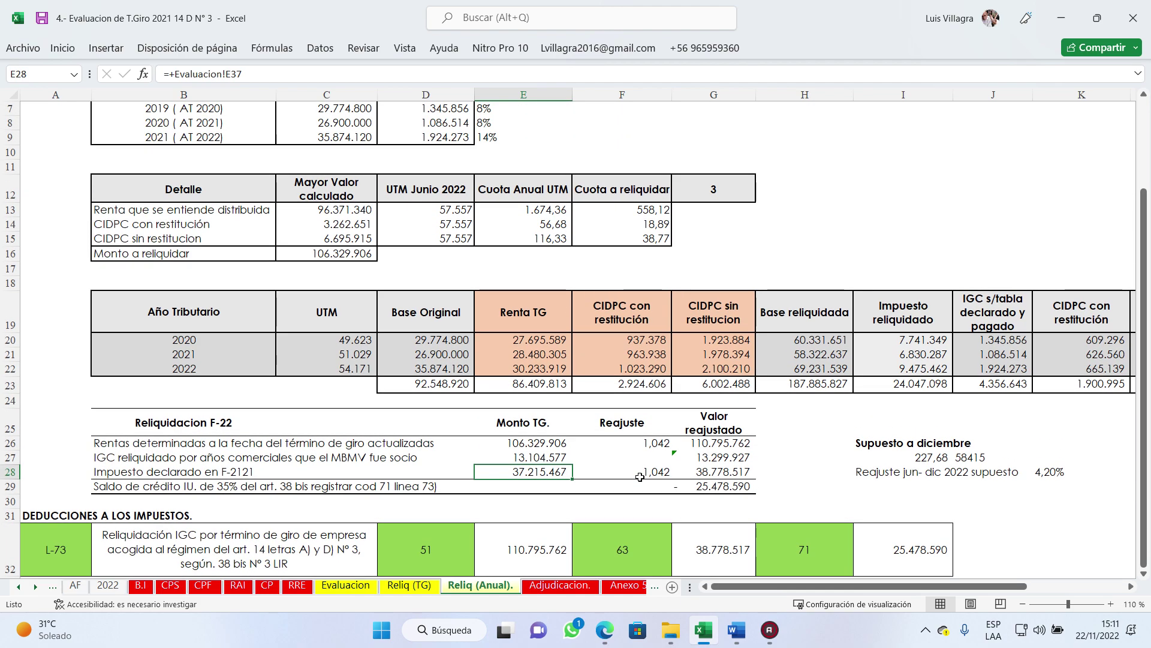
scroll(640, 476, up, 2)
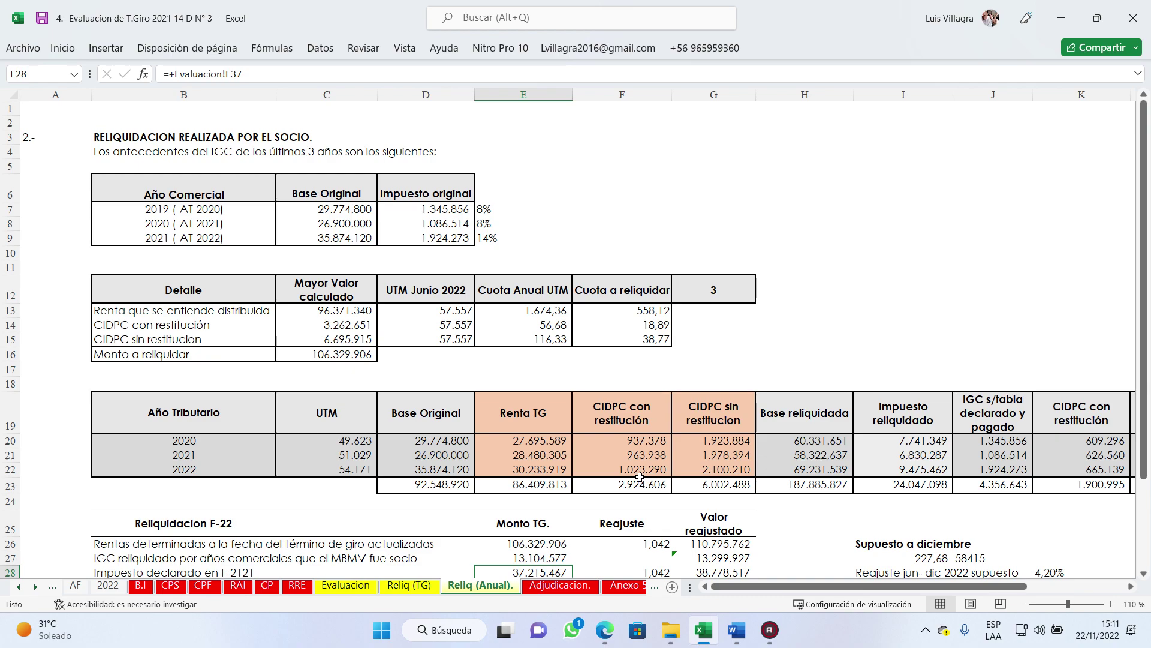
scroll(640, 476, down, 1)
scroll(640, 477, down, 1)
scroll(669, 439, down, 1)
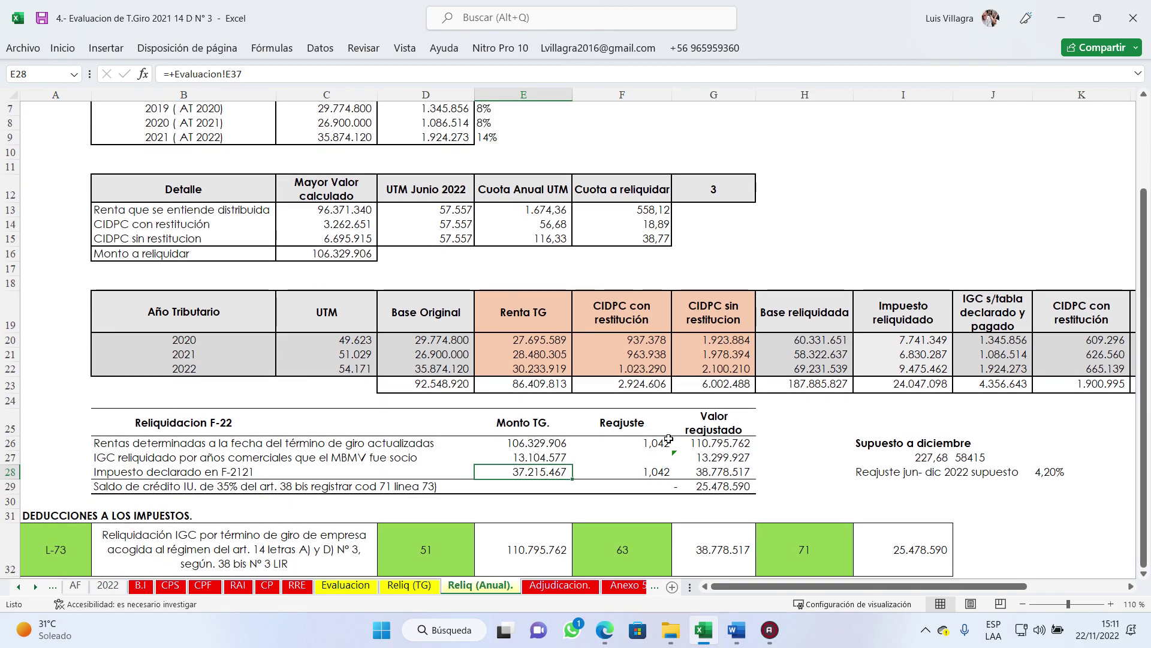
scroll(669, 439, up, 2)
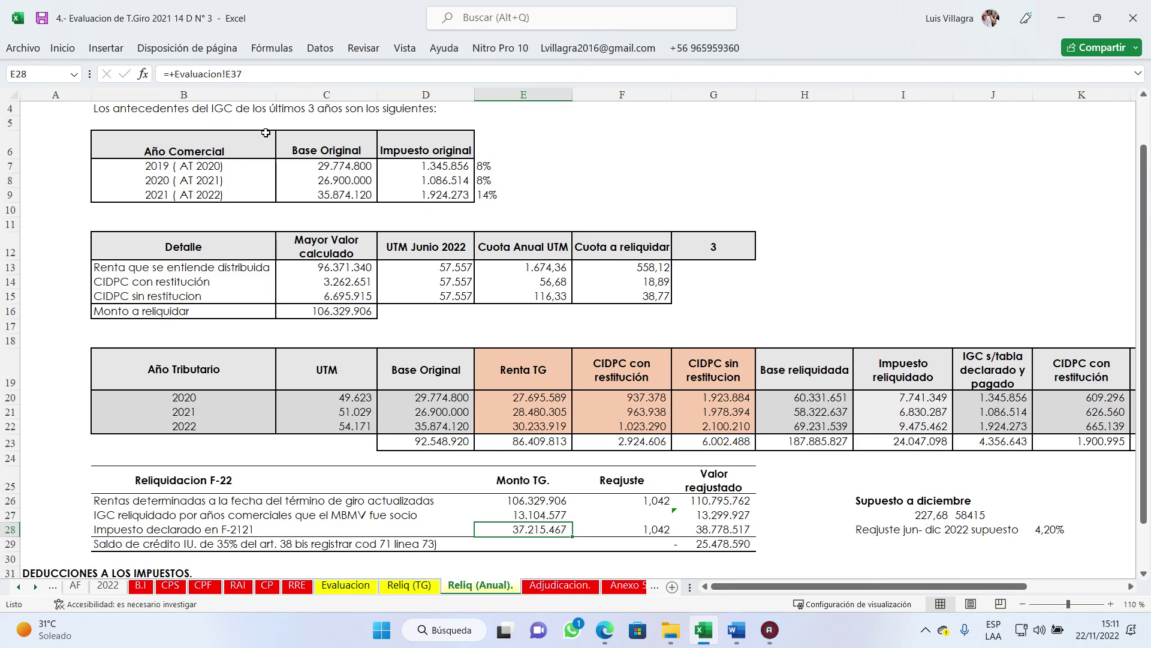
right_click(55, 95)
click(95, 250)
click(240, 302)
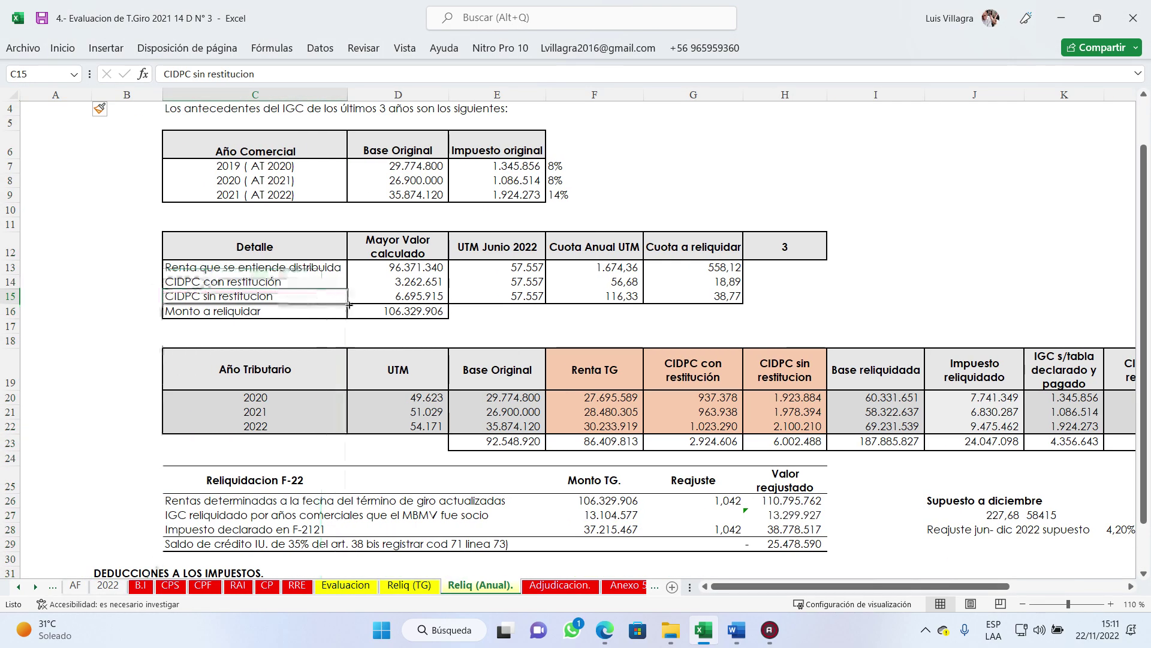
Step: Narrow columns A and B into thin margins beside the tables
scroll(180, 240, down, 2)
drag(163, 95, 133, 95)
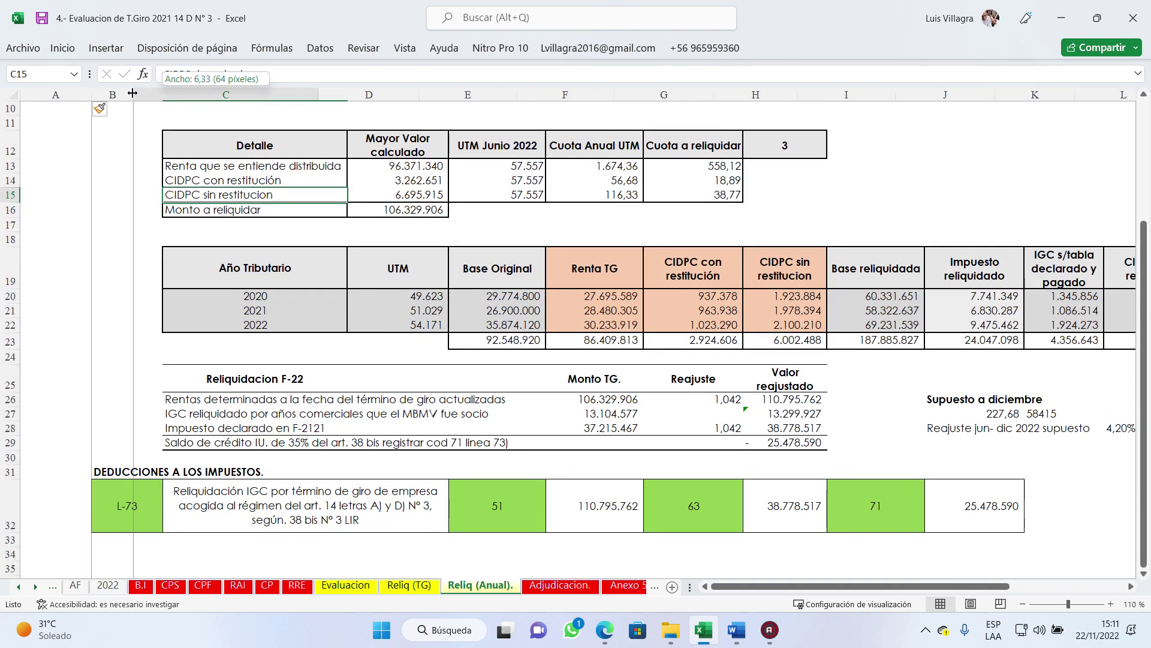
click(618, 248)
scroll(618, 248, up, 3)
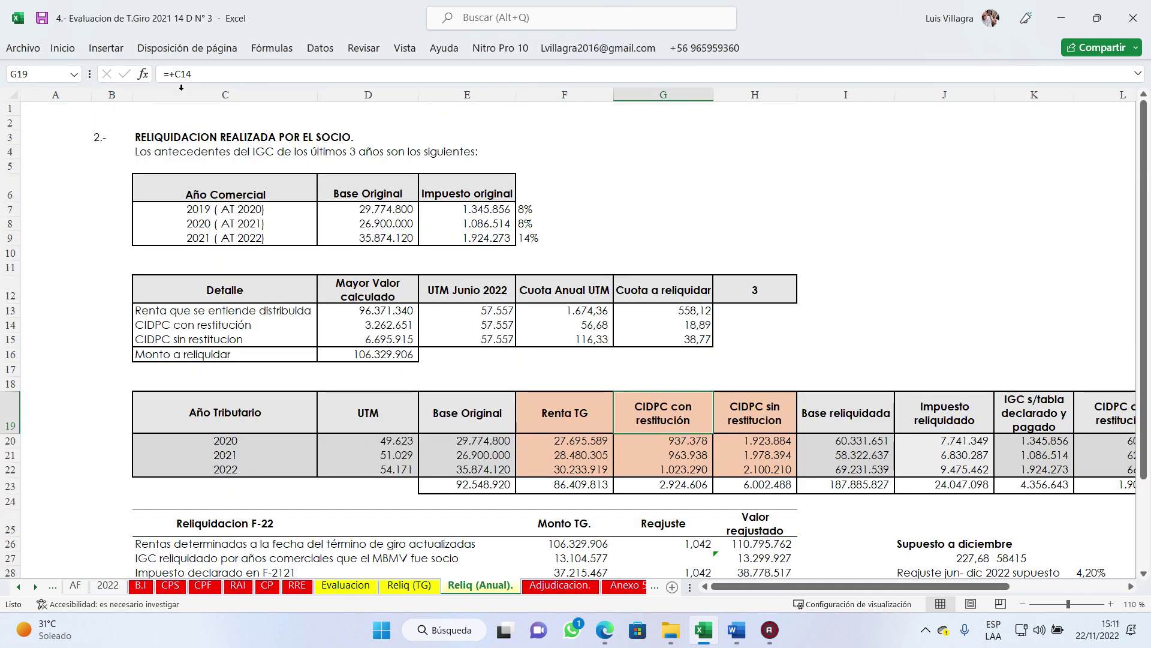
drag(89, 97, 46, 97)
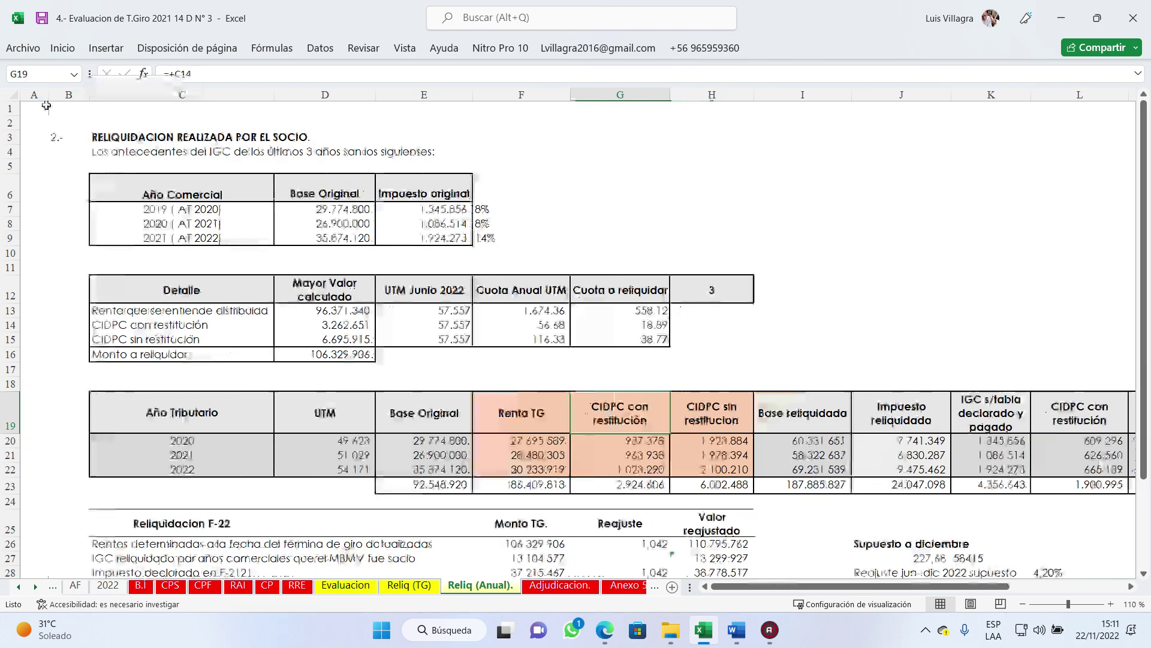
click(712, 238)
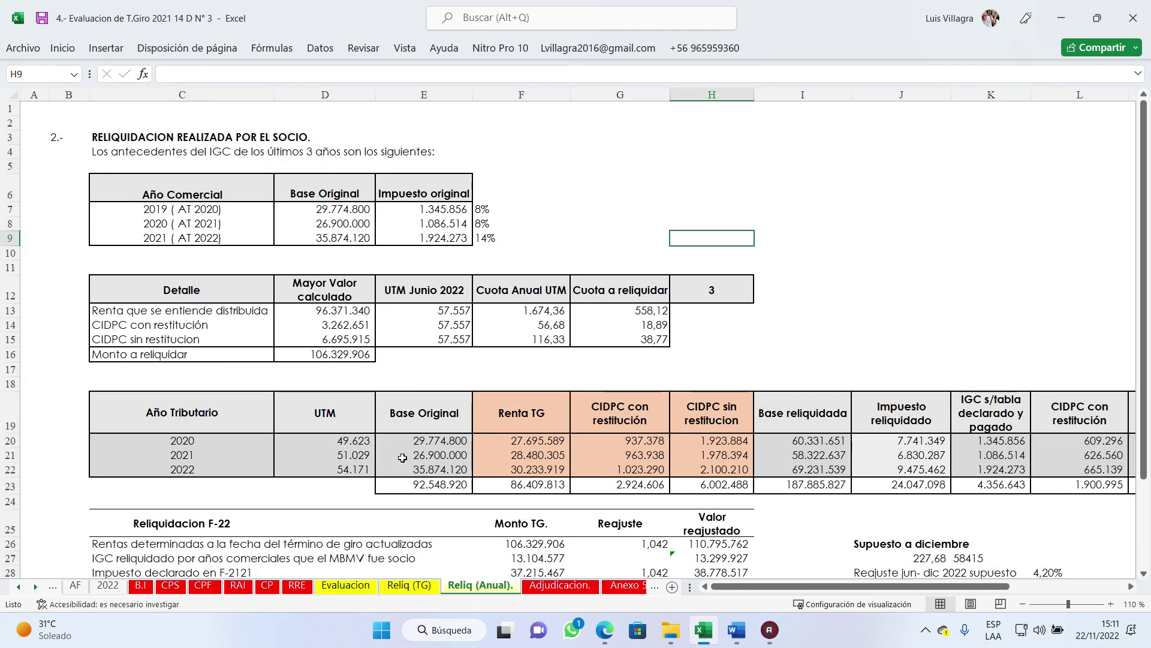
Step: Open the 'Anexo 5) al momento de TG' sheet and trace the source of the 96.371.340 income
click(576, 586)
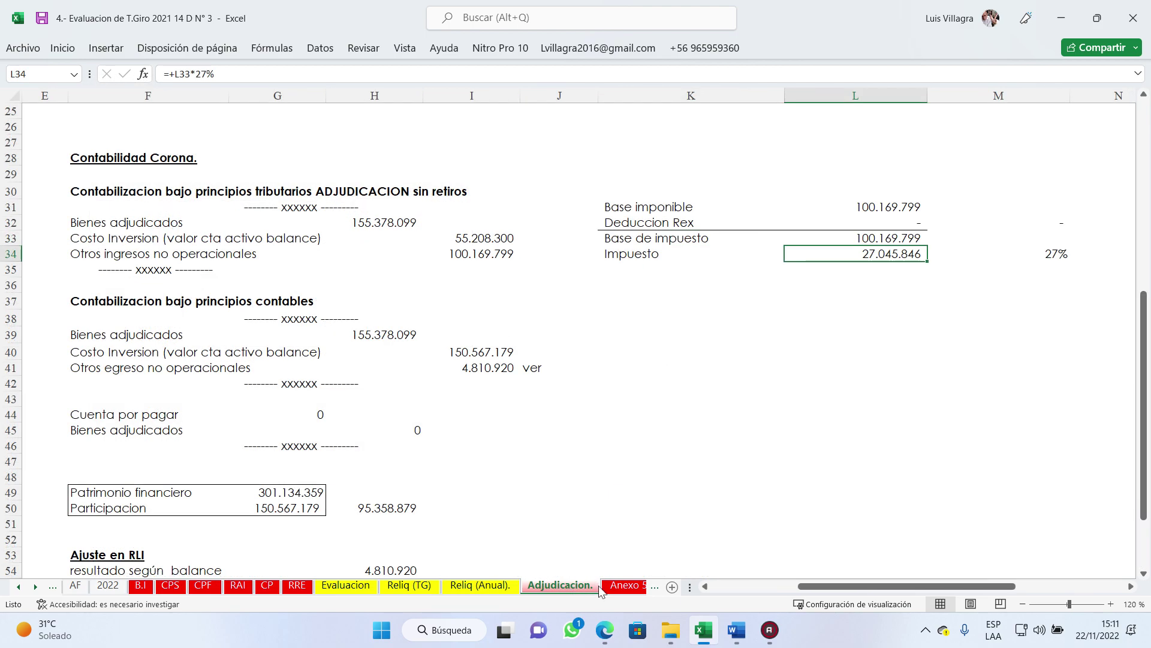
click(624, 586)
ctrl+scroll(542, 271, down, 2)
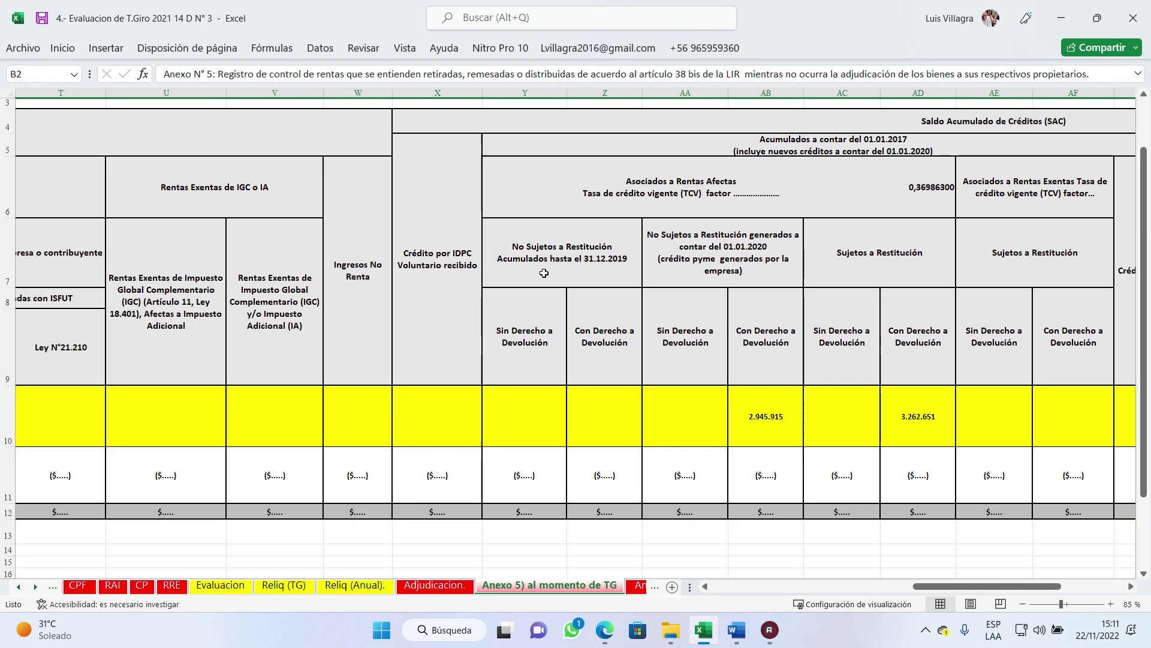
ctrl+scroll(541, 272, down, 2)
drag(944, 590, 744, 590)
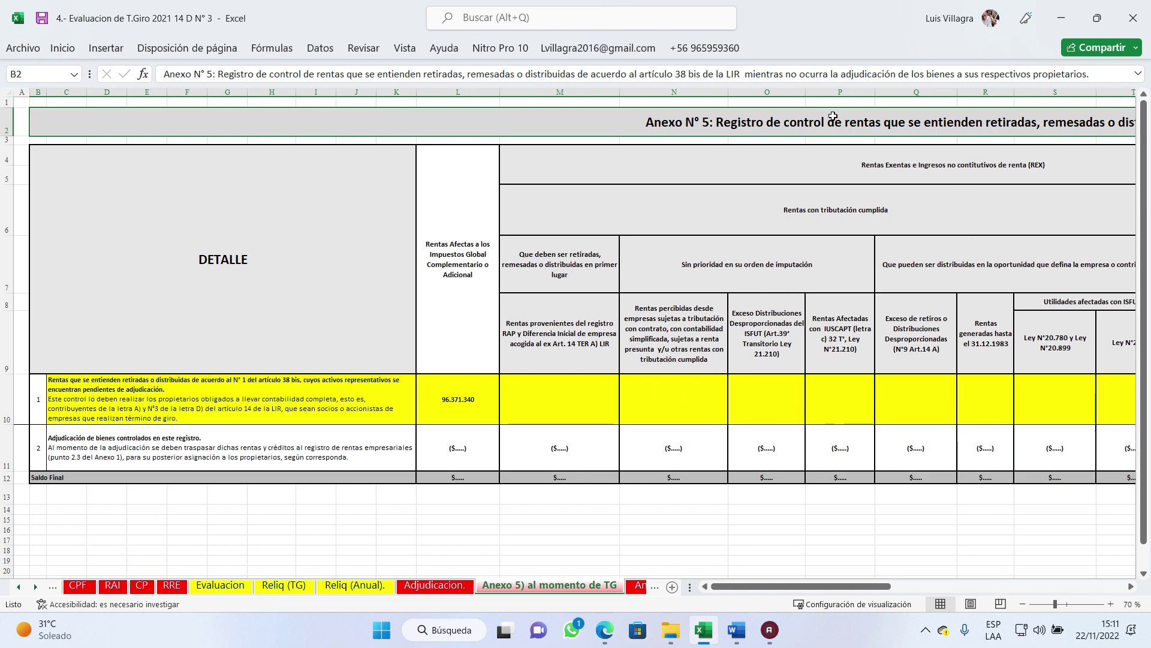
click(450, 399)
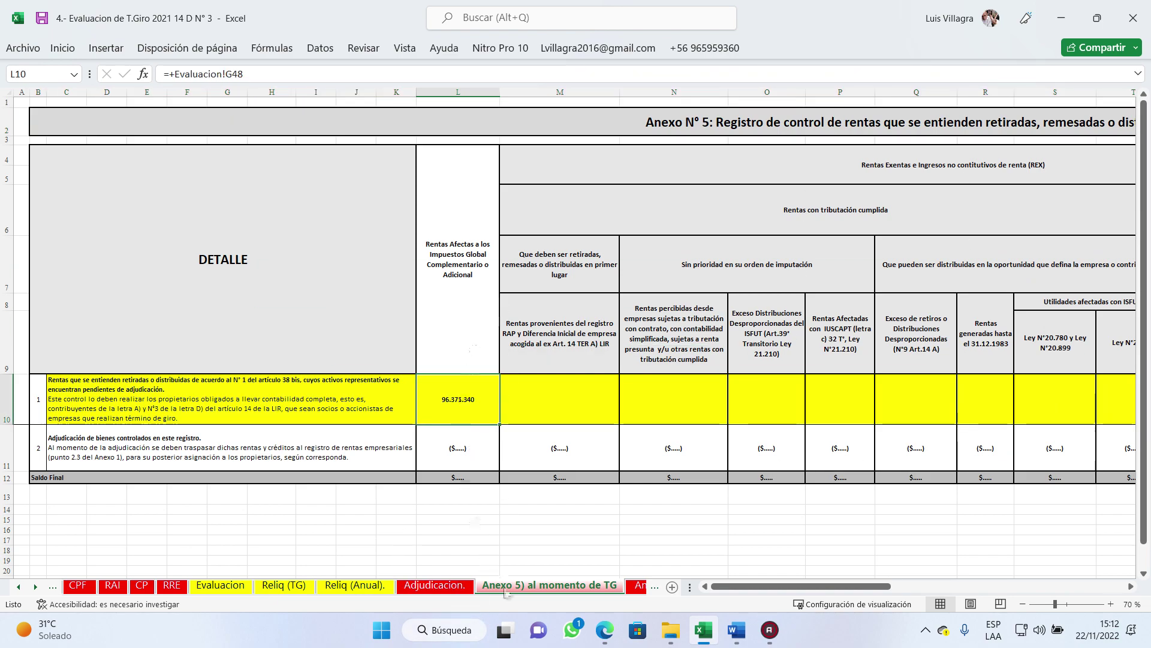
Step: Review the Anexo 5 adjudication register, where credits of 2.945.915, 3.262.651 and 3.750.000 net to zero
click(445, 588)
click(635, 588)
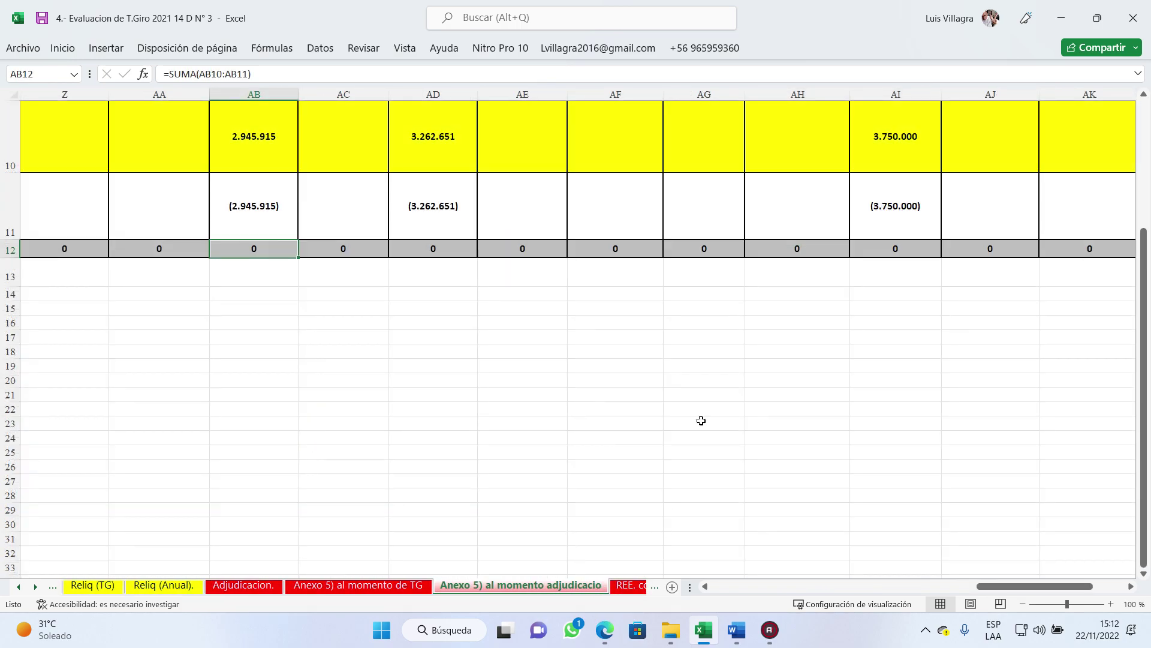
scroll(670, 370, up, 3)
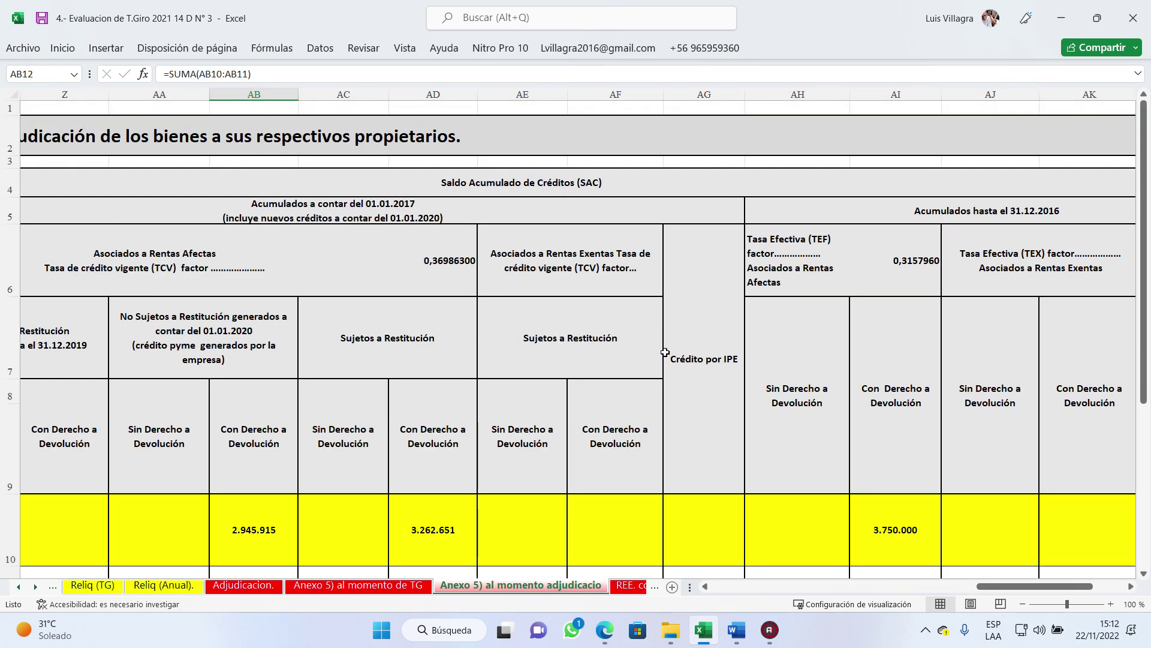
ctrl+scroll(665, 353, down, 1)
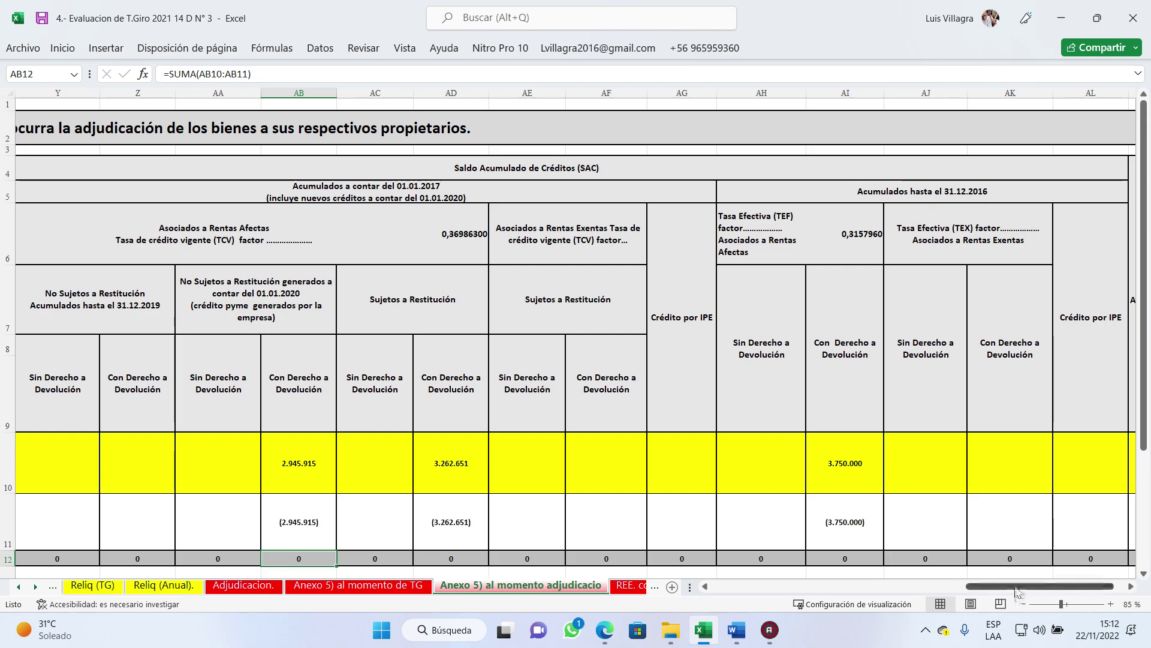
drag(1016, 591, 657, 587)
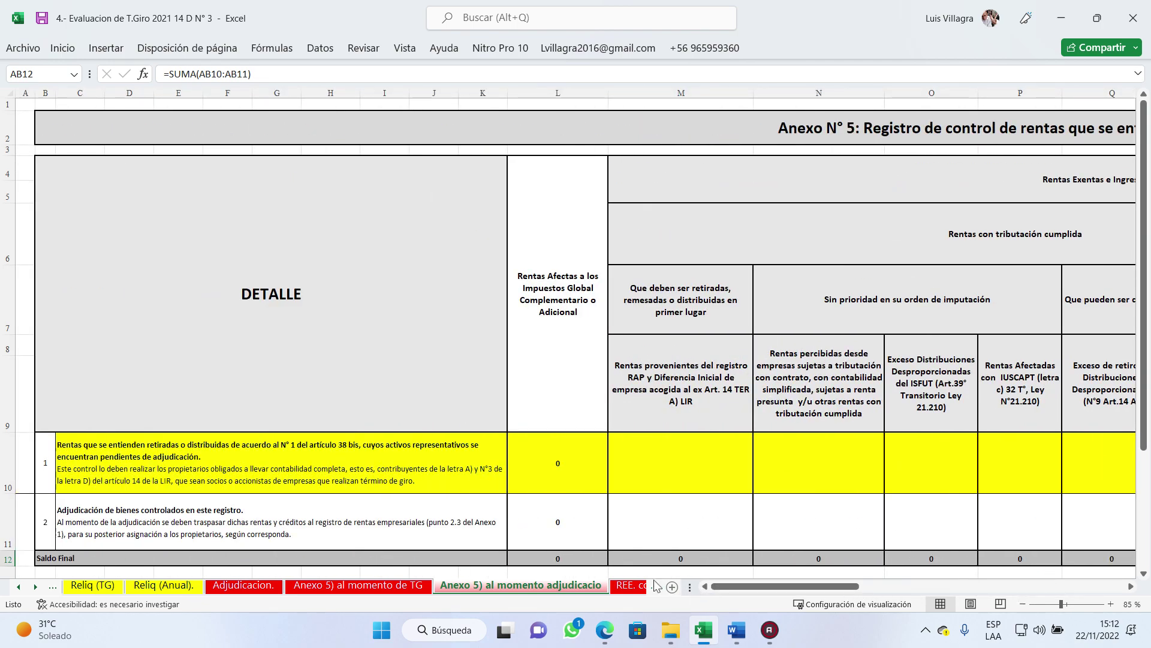